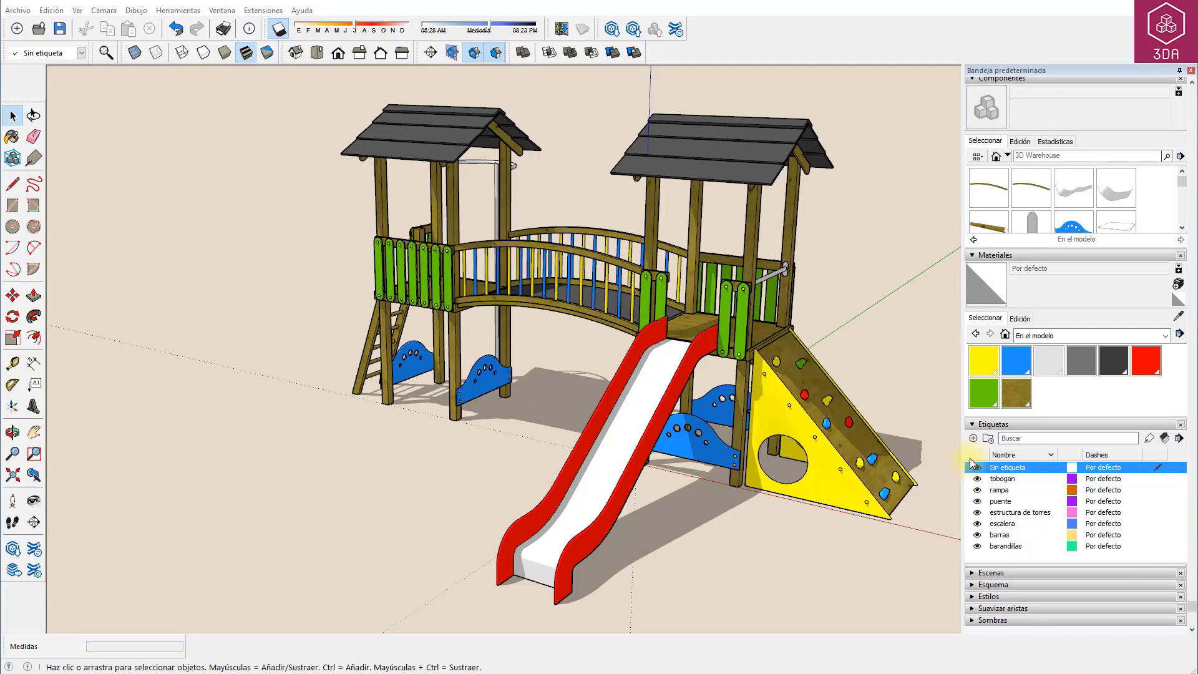
Add a tag named columpios and make it the active tag
click(973, 438)
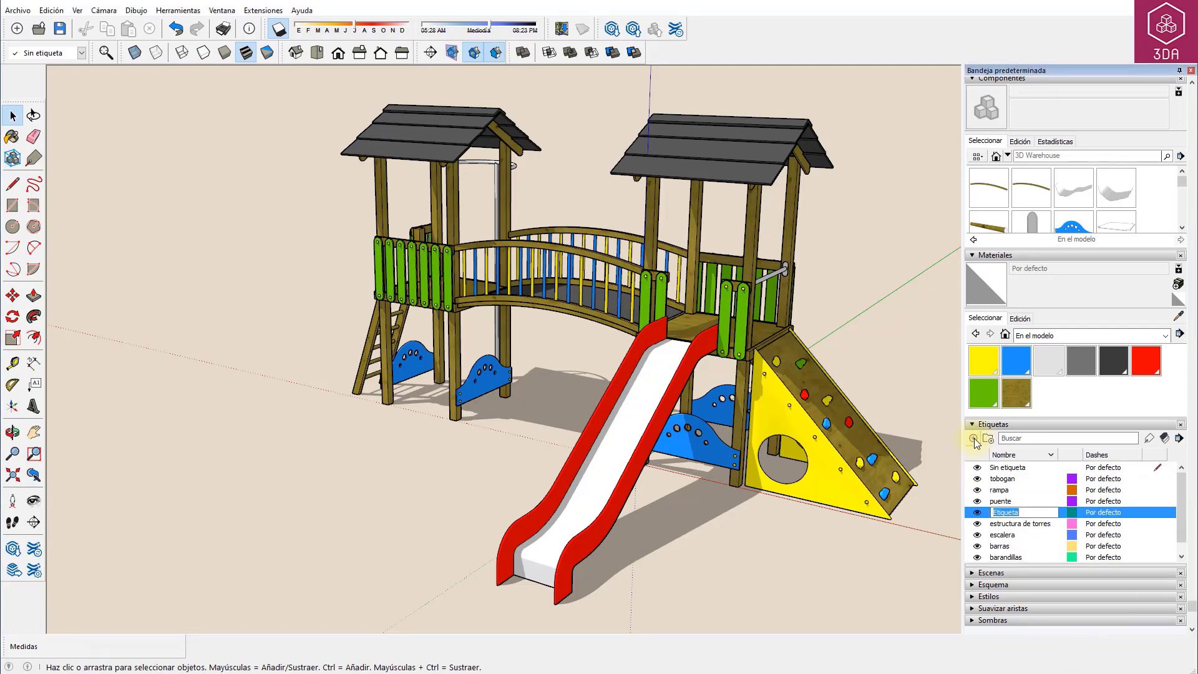
text(columpios)
key(Return)
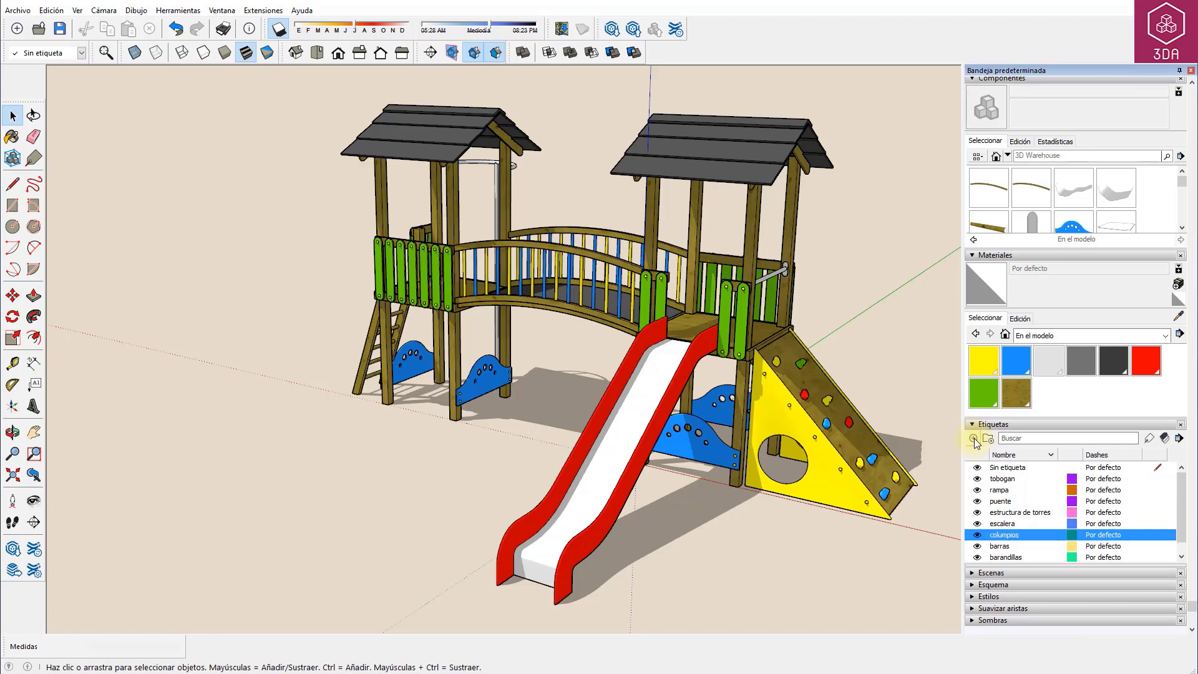
click(1155, 535)
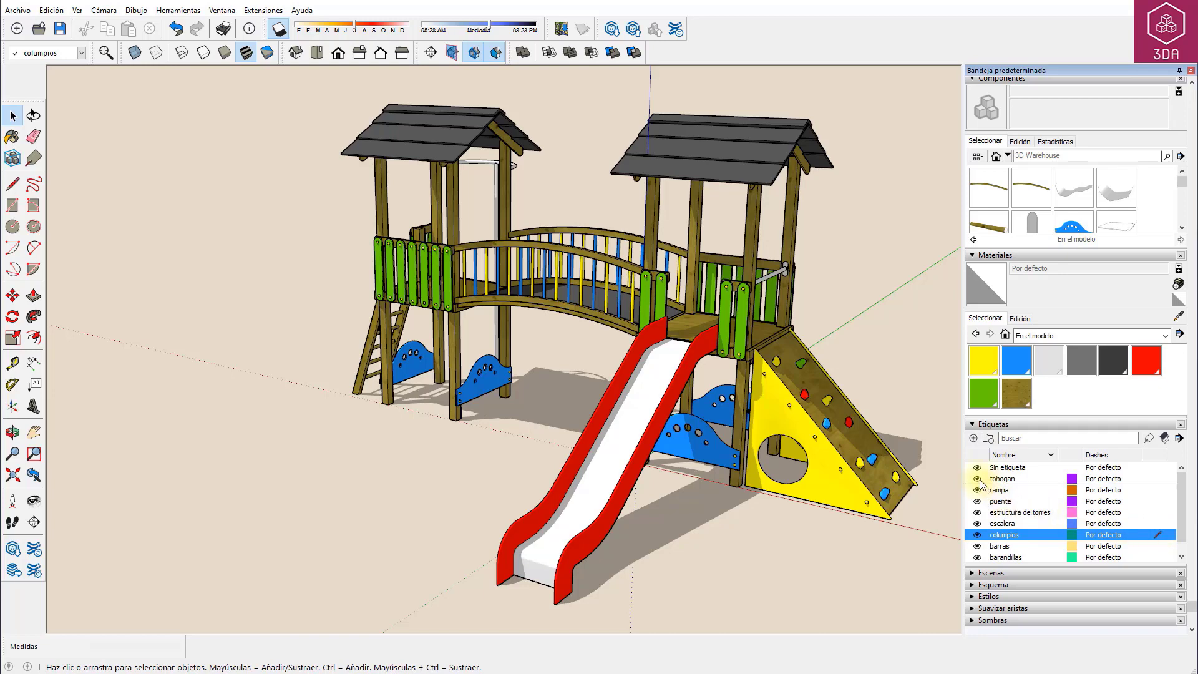
Hide the tobogan, rampa, puente, escalera, barras and barandillas tags, leaving the towers
click(977, 478)
click(977, 501)
click(977, 524)
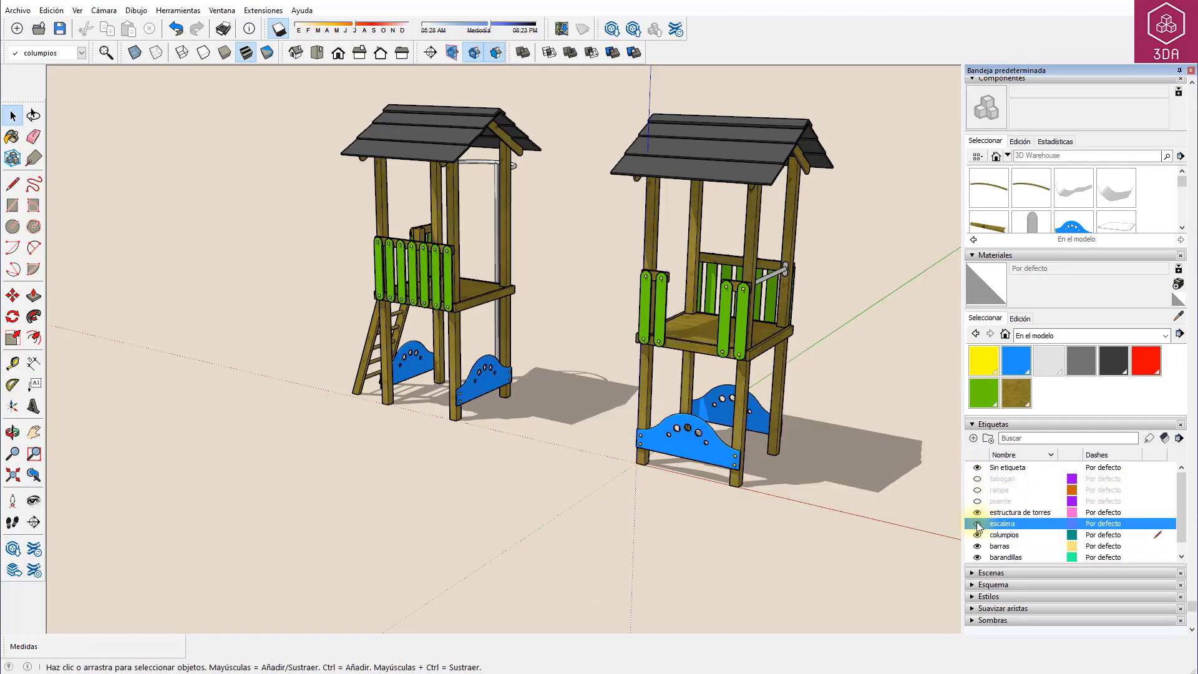
click(977, 546)
scroll(976, 545, down, 1)
click(1004, 524)
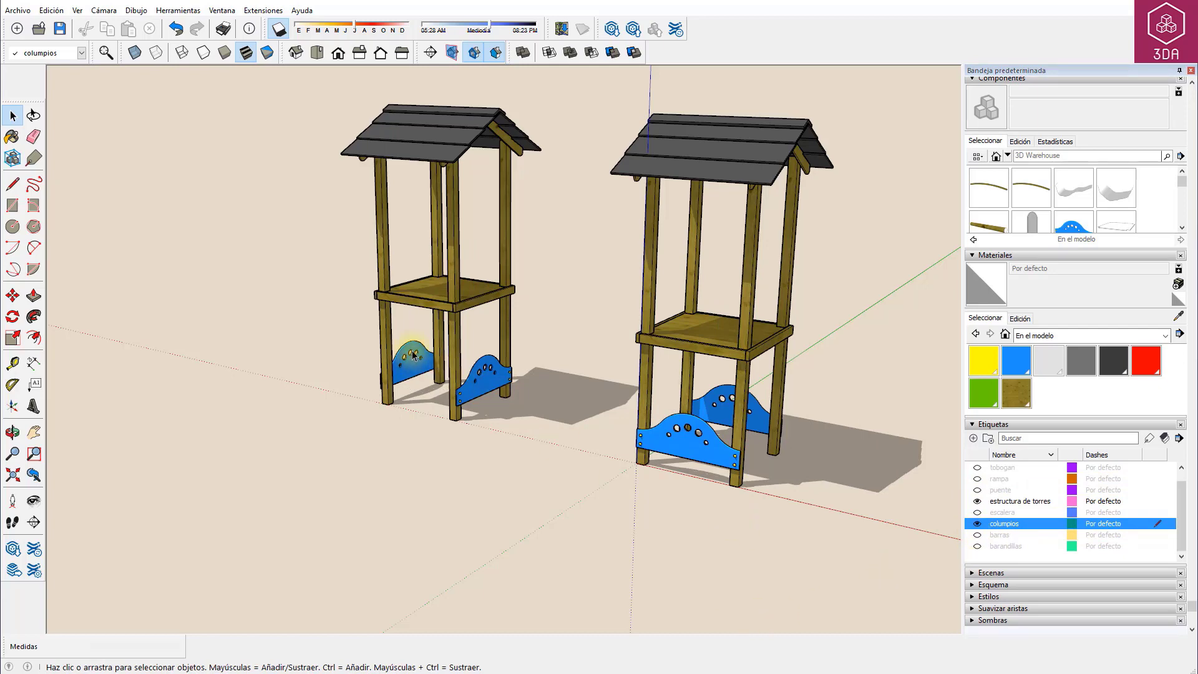
shift+middle_drag(409, 327, 484, 369)
Place a guide line 25 above the base of the left tower's front post
scroll(520, 275, up, 2)
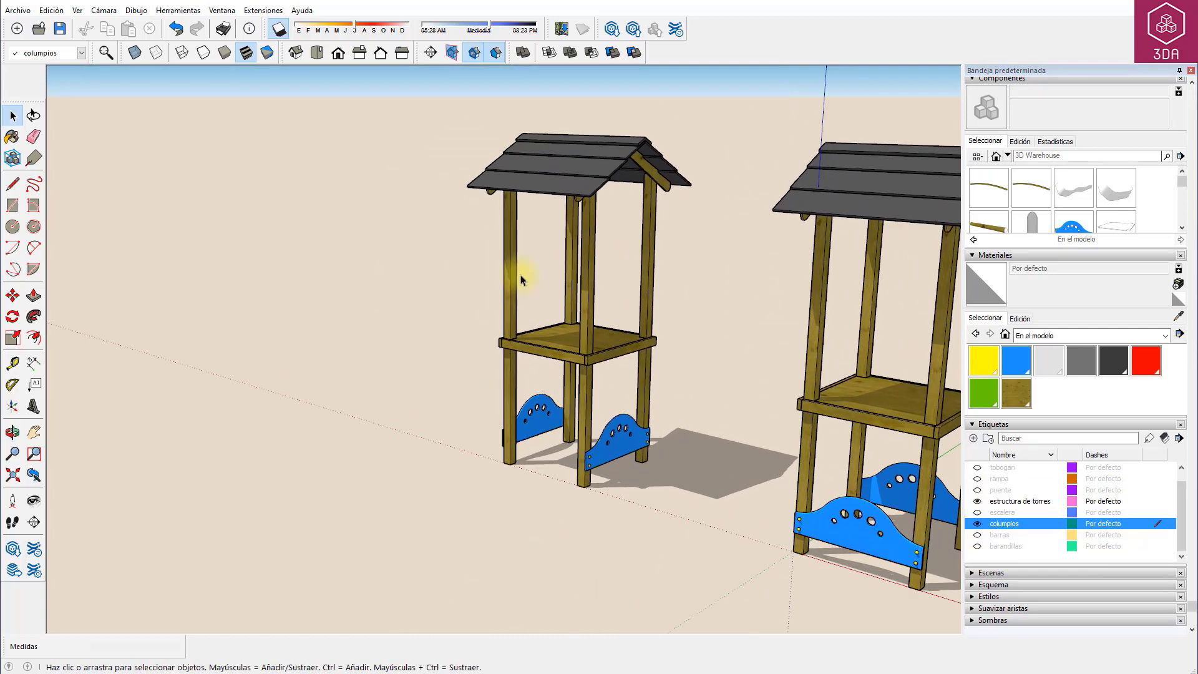
scroll(521, 275, up, 3)
scroll(520, 274, up, 1)
scroll(519, 272, up, 1)
key(t)
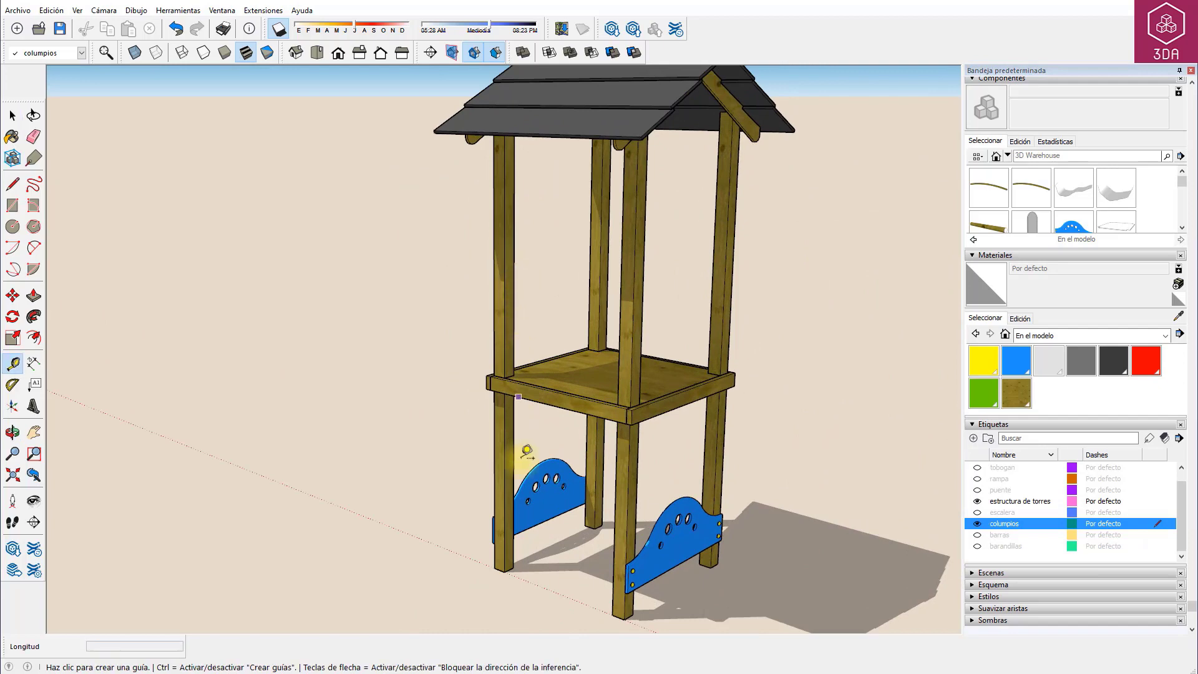
scroll(512, 570, up, 1)
scroll(513, 568, up, 2)
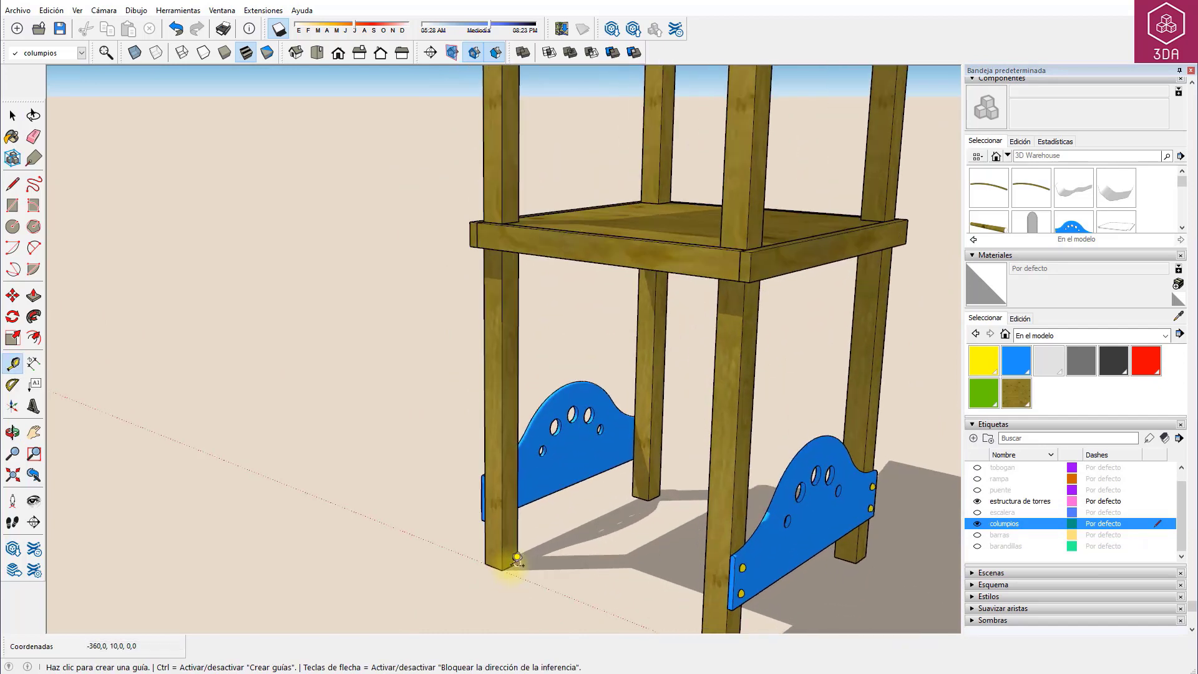
scroll(513, 565, up, 2)
click(509, 565)
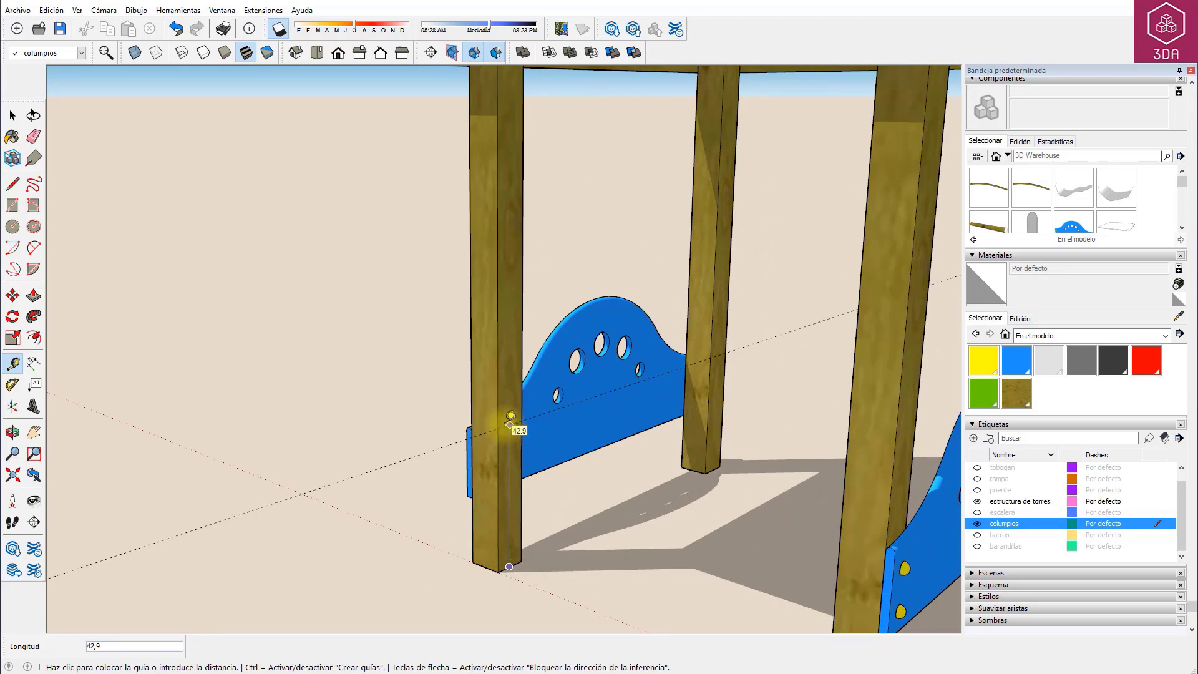
key(Return)
scroll(496, 347, down, 3)
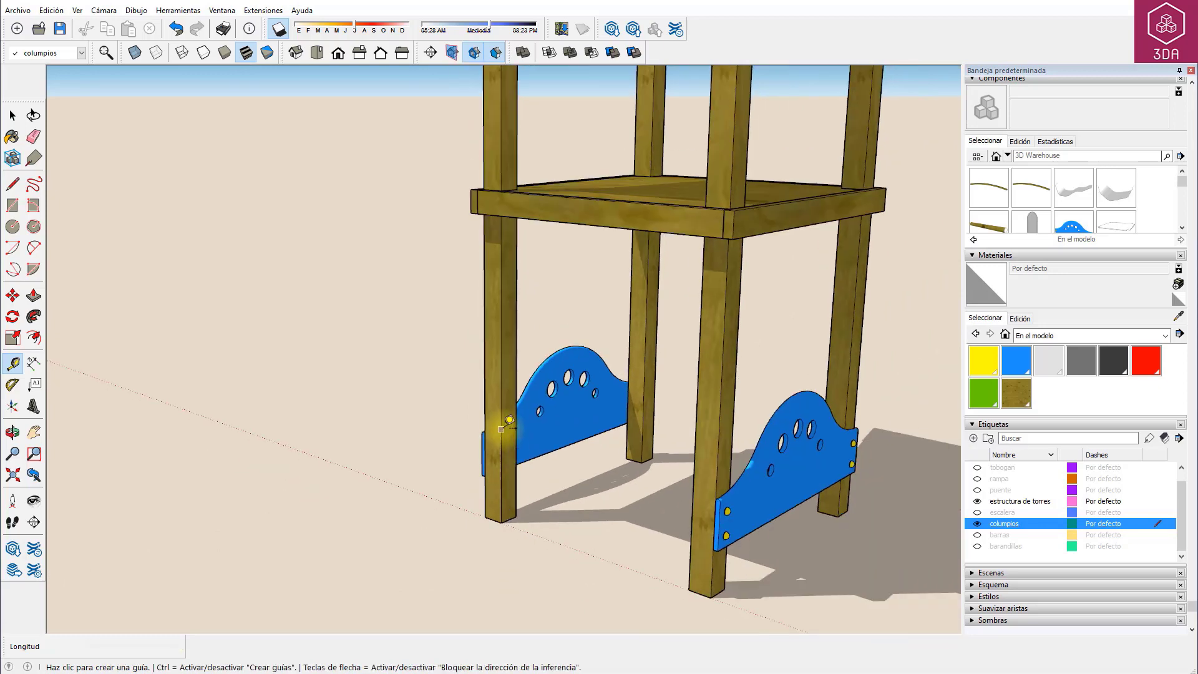
scroll(494, 342, down, 2)
middle_drag(495, 340, 428, 315)
scroll(516, 82, up, 3)
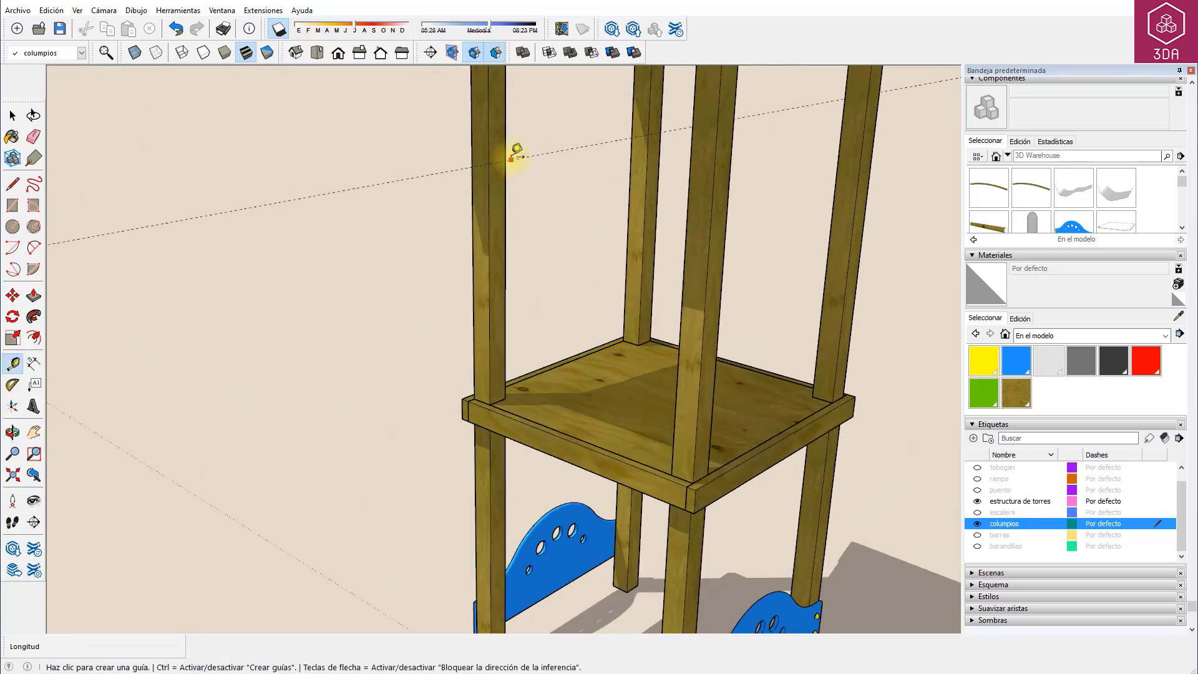
key(r)
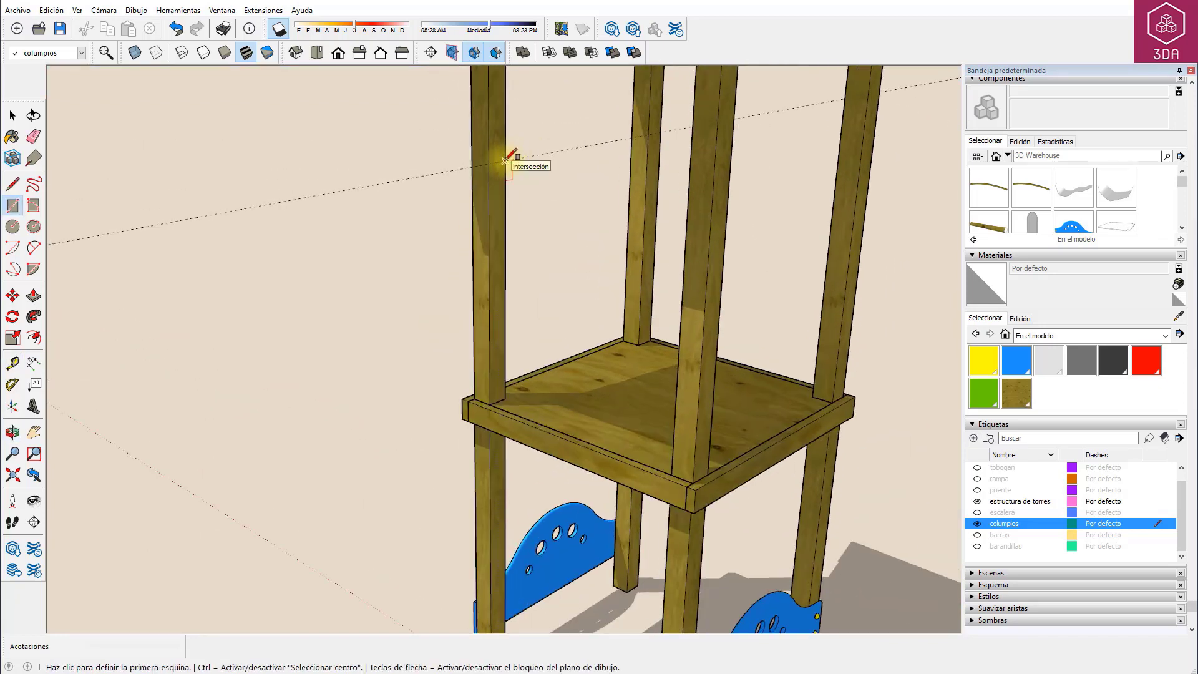
Draw a 310;0 rectangle from the guide intersection and push/pull it 7 into a beam
click(504, 161)
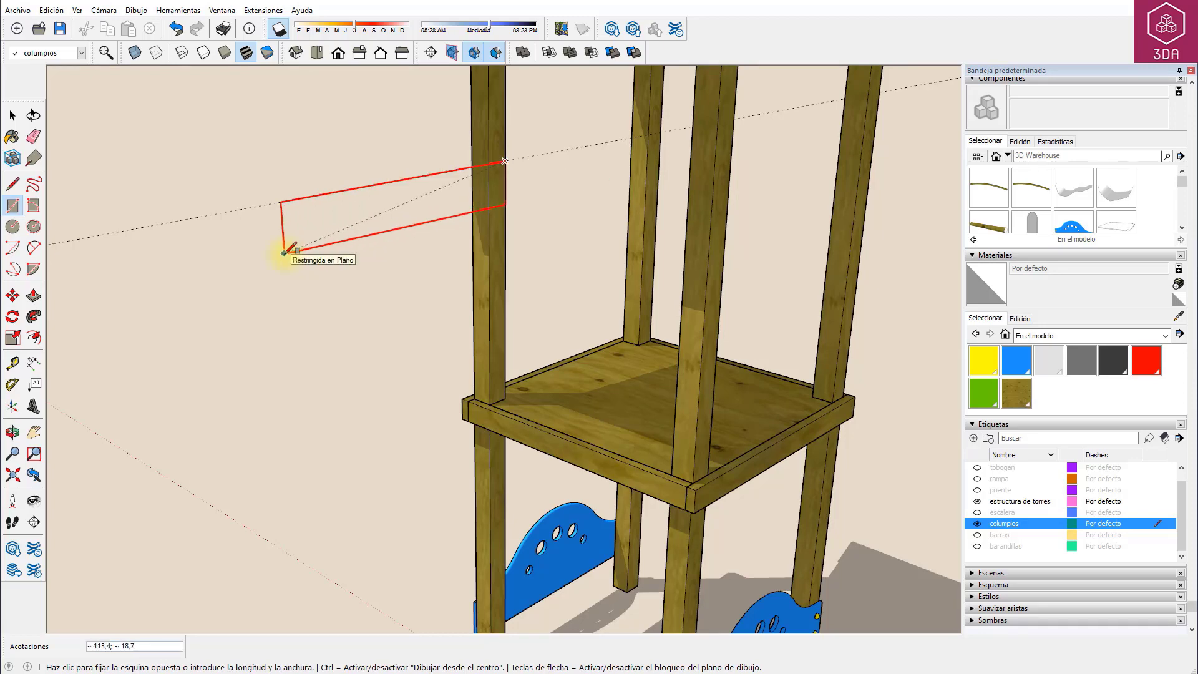
text(310;2)
text(0)
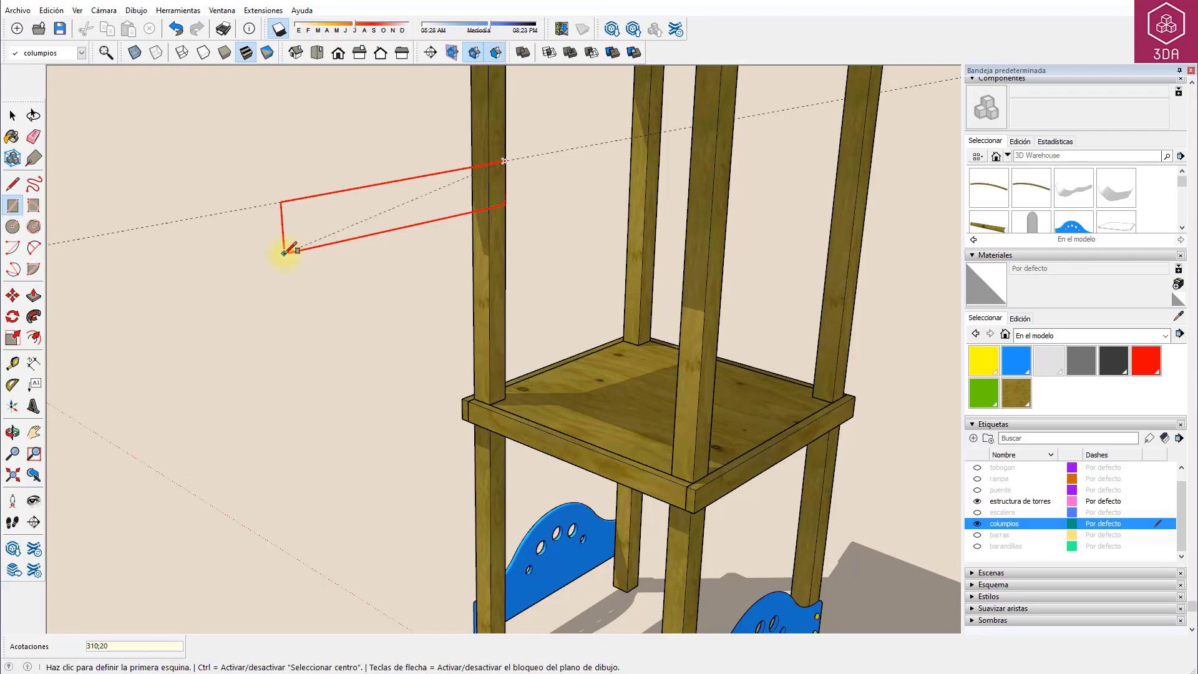
key(Return)
key(p)
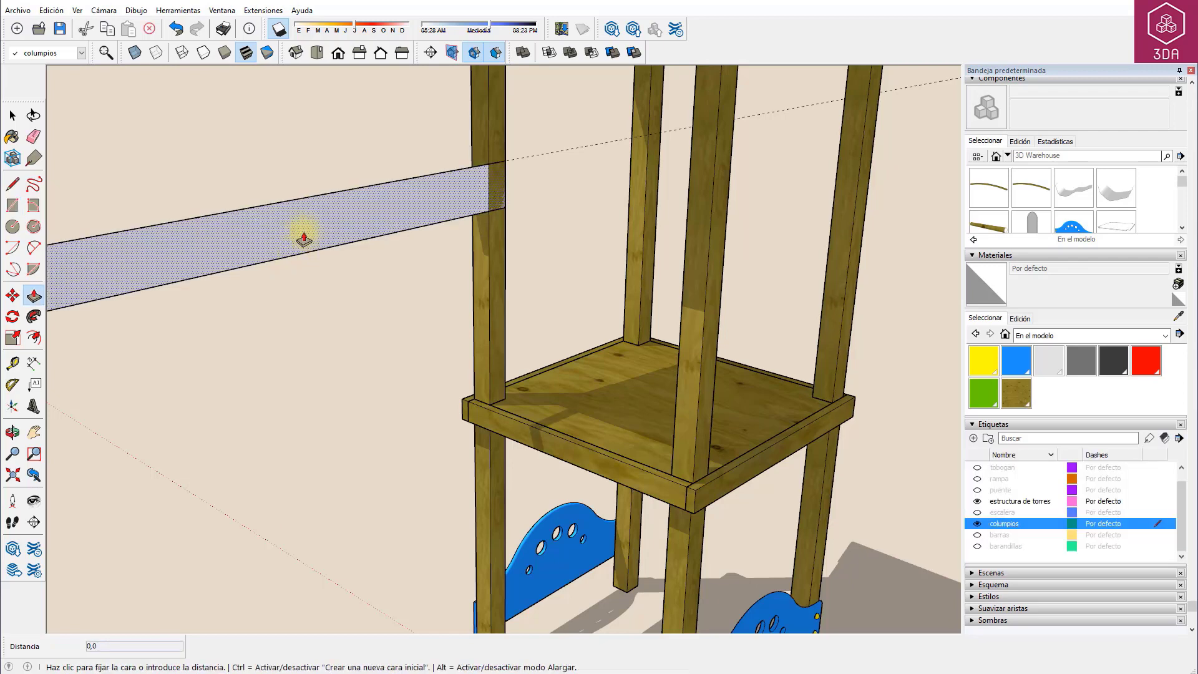
click(303, 235)
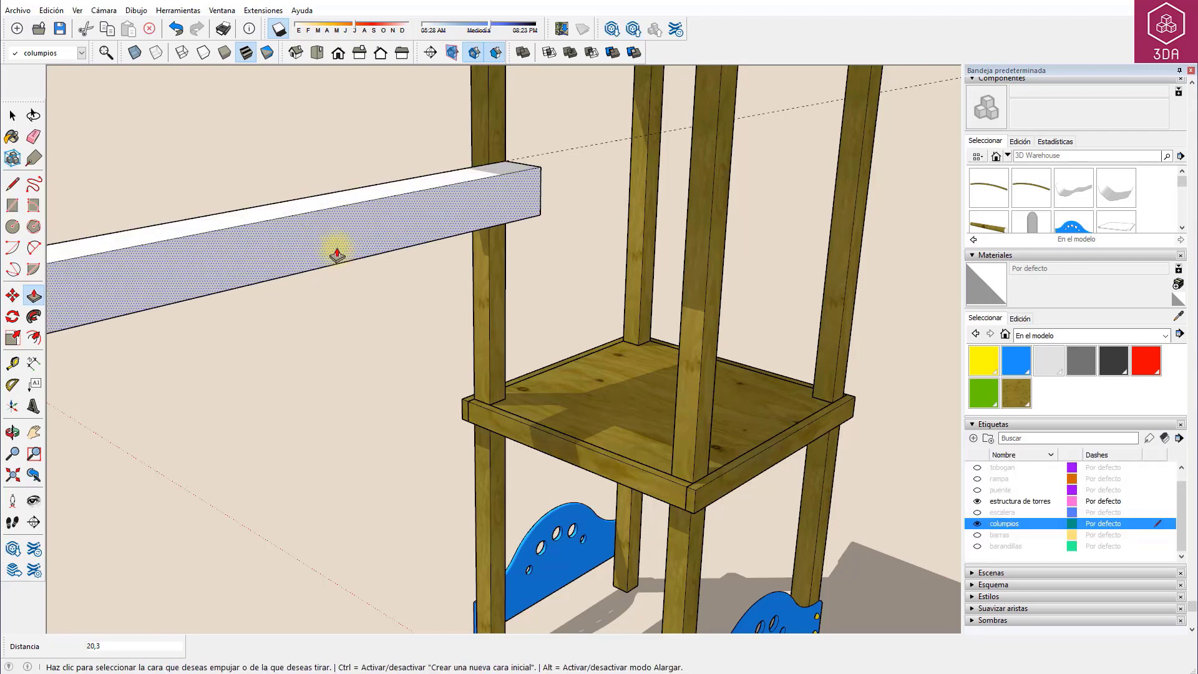
text(7)
key(Return)
Paint the beam with Wood_Plywood_Knots and make it a group
key(space)
triple_click(339, 245)
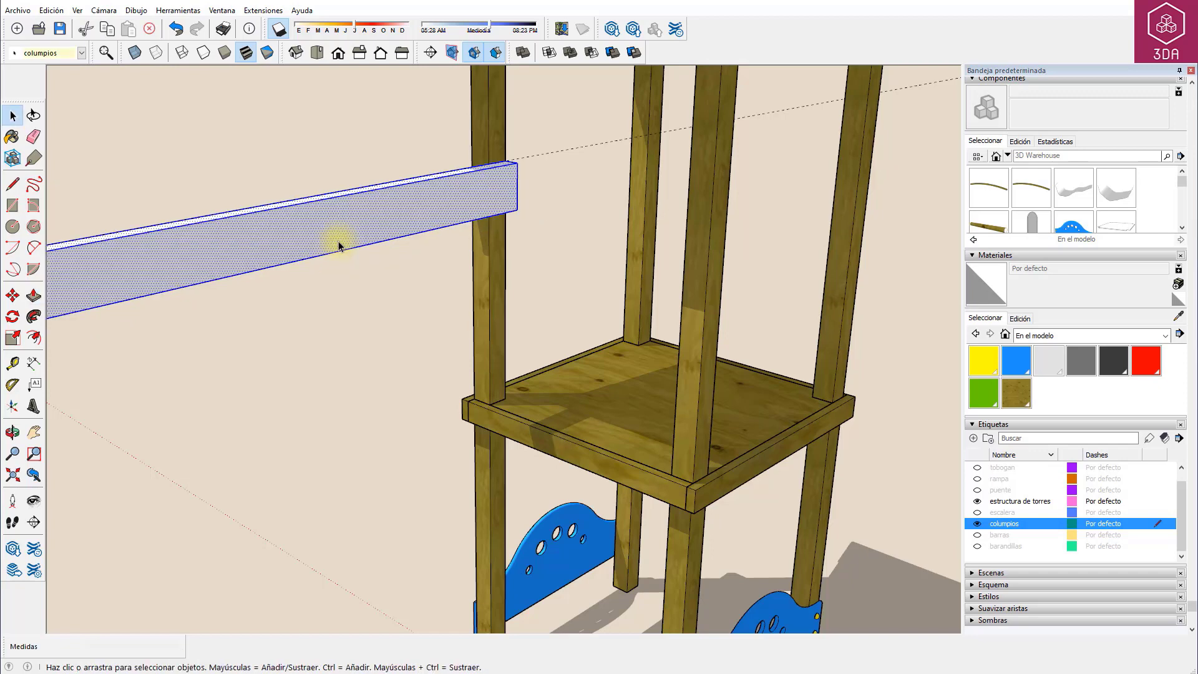
click(1012, 398)
click(387, 226)
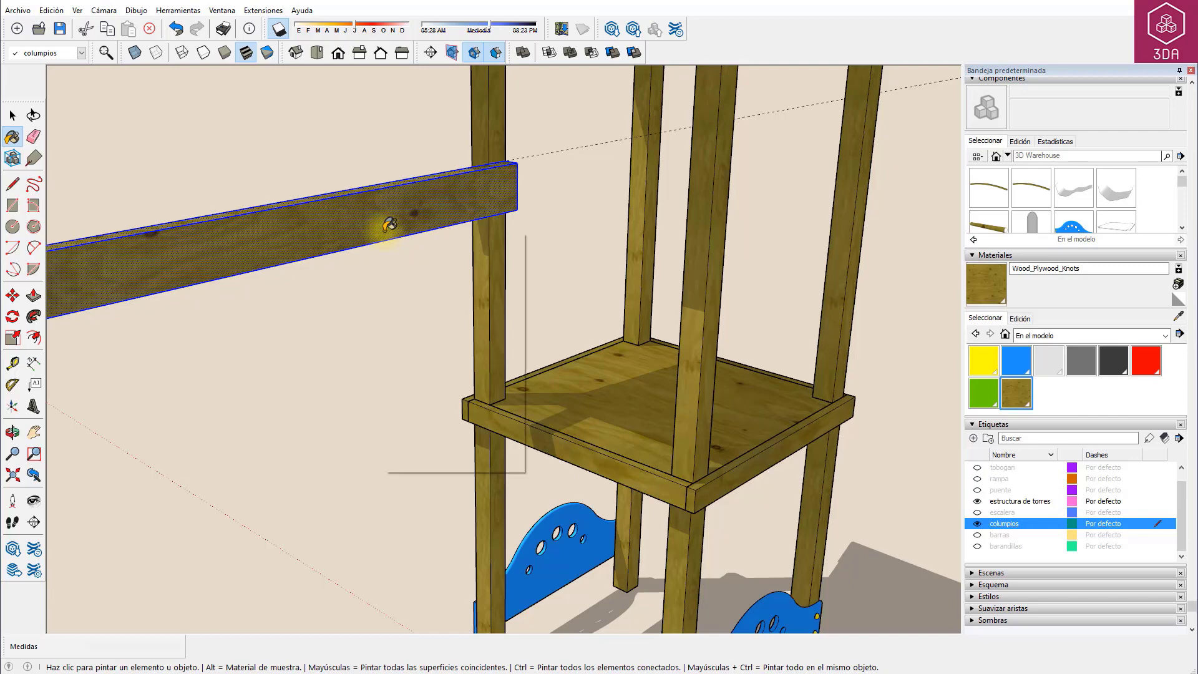
click(458, 338)
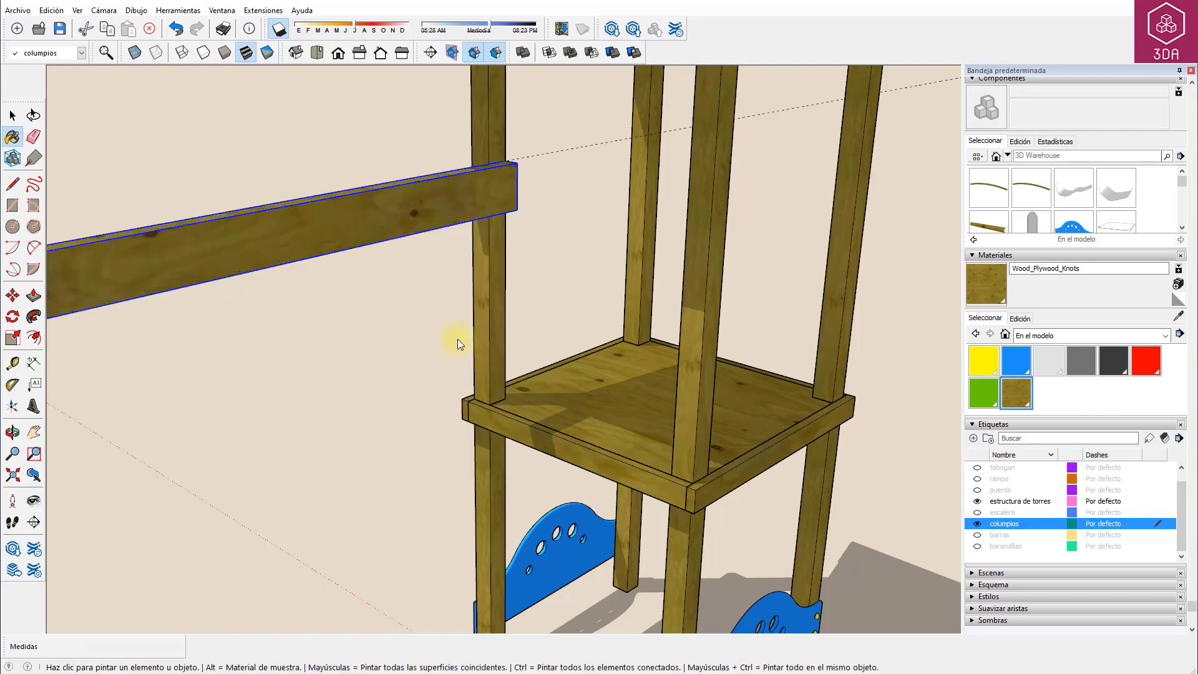
scroll(503, 299, down, 3)
Place a guide line 5 below the beam's top edge at its end
scroll(533, 296, down, 3)
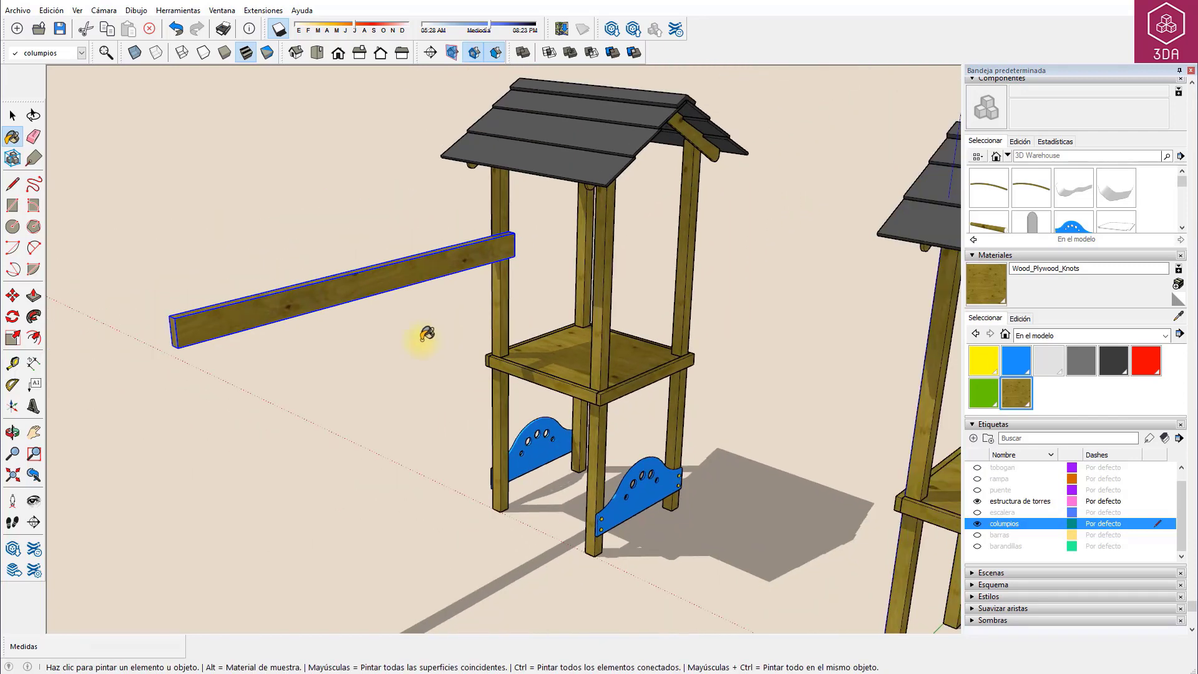
key(space)
click(406, 348)
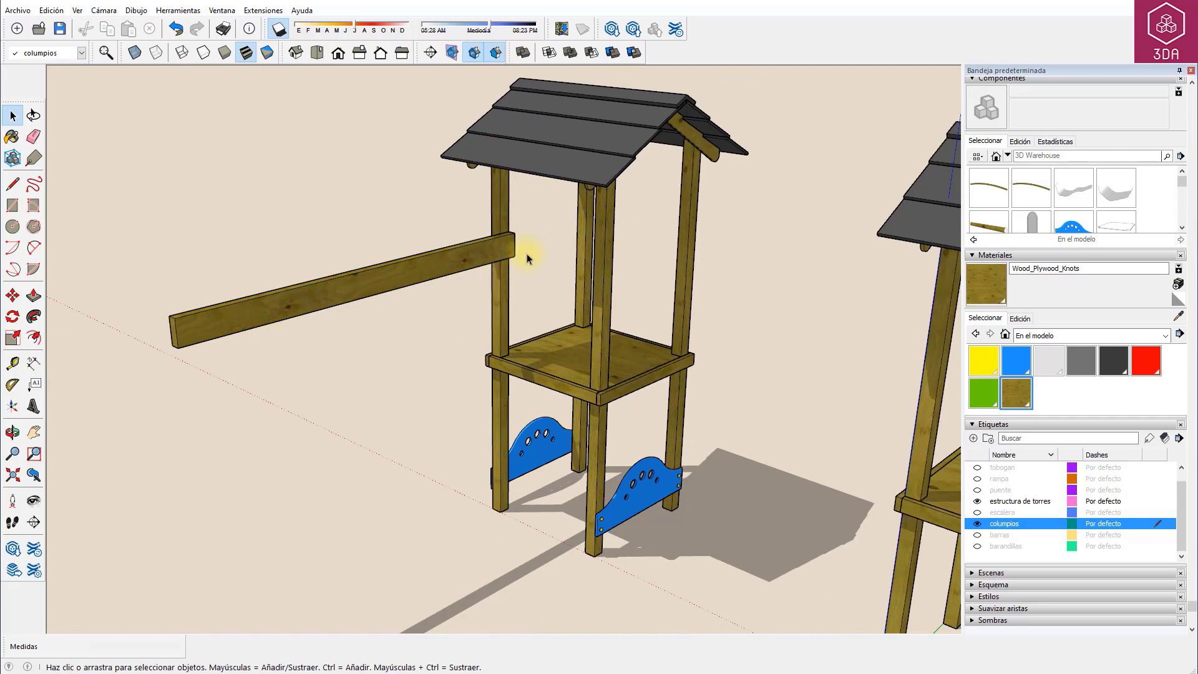
scroll(538, 237, up, 2)
scroll(526, 242, up, 2)
scroll(484, 235, up, 2)
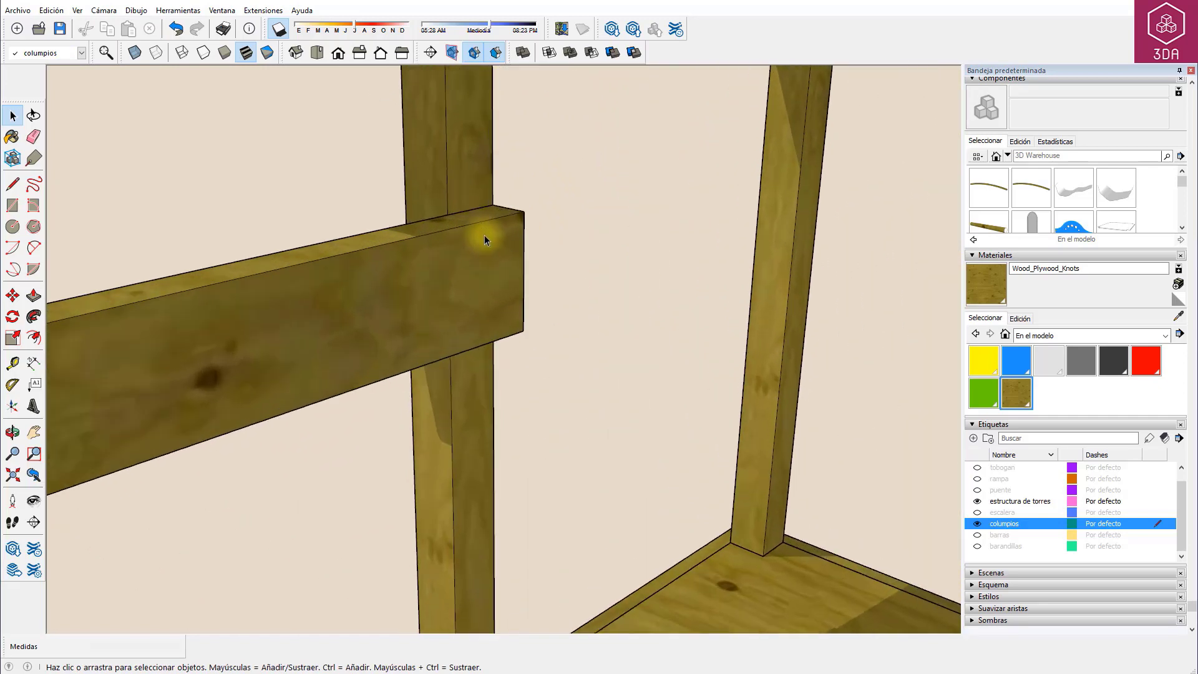
middle_drag(474, 251, 436, 246)
key(t)
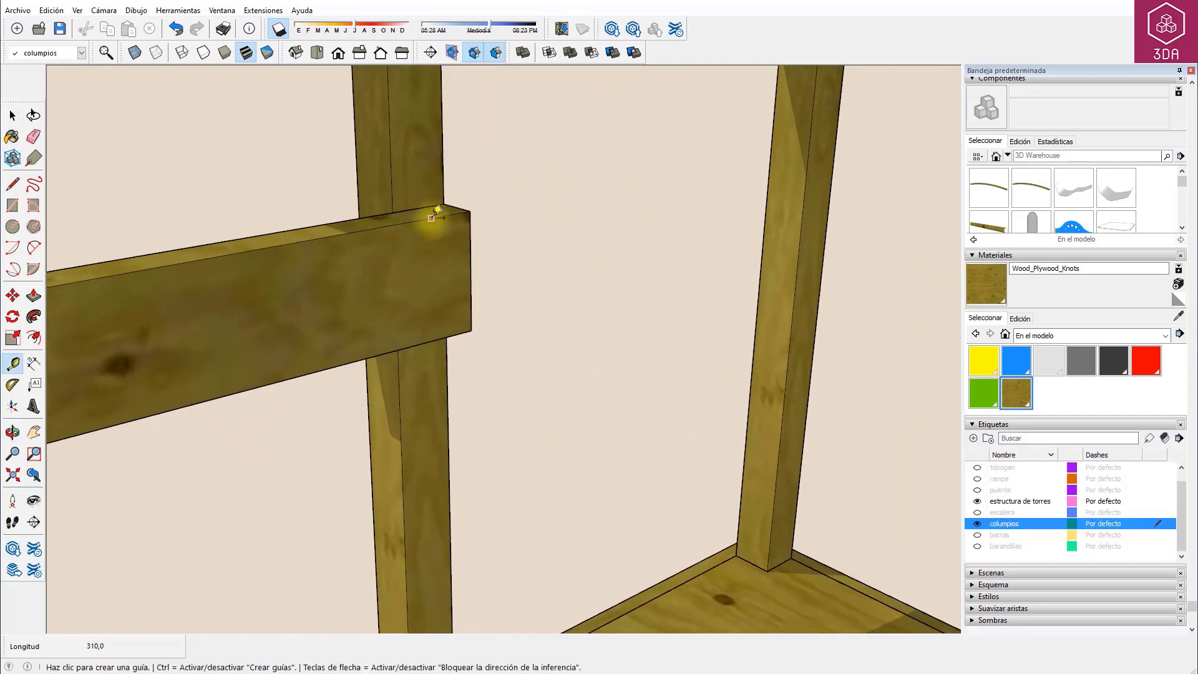
click(431, 217)
text(5)
key(Return)
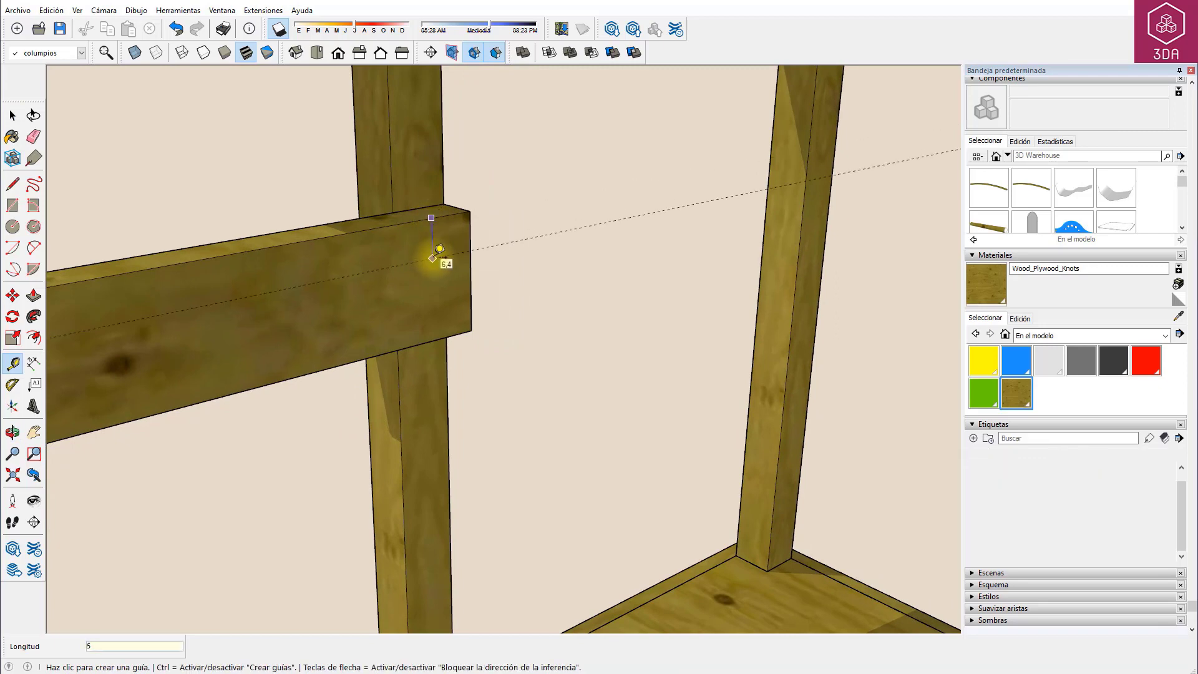
Add a vertical guide 12,2 in from the beam's end and scroll the Components list
click(470, 257)
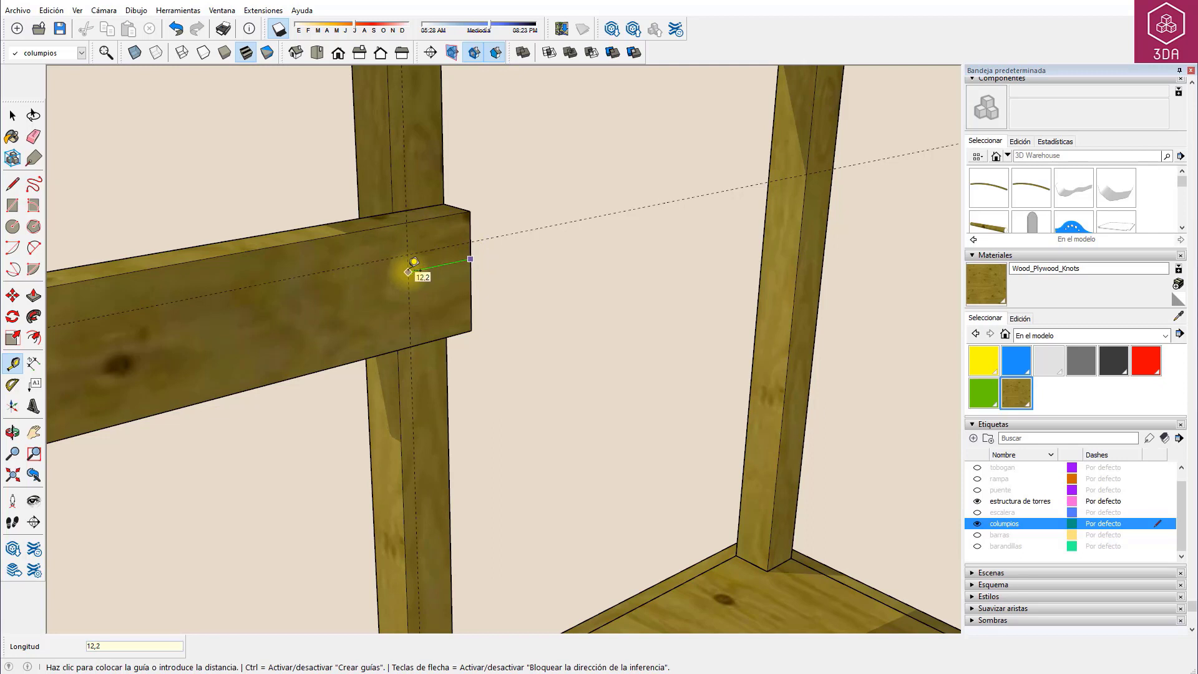
click(444, 250)
key(space)
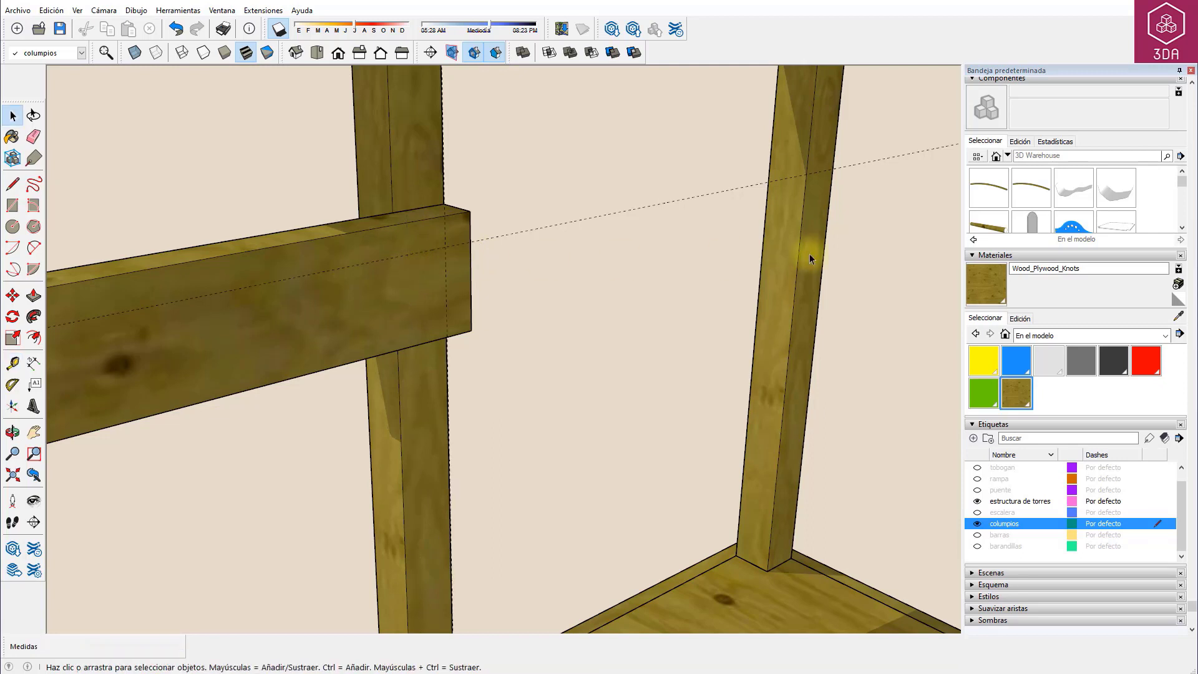
click(1182, 228)
click(1182, 229)
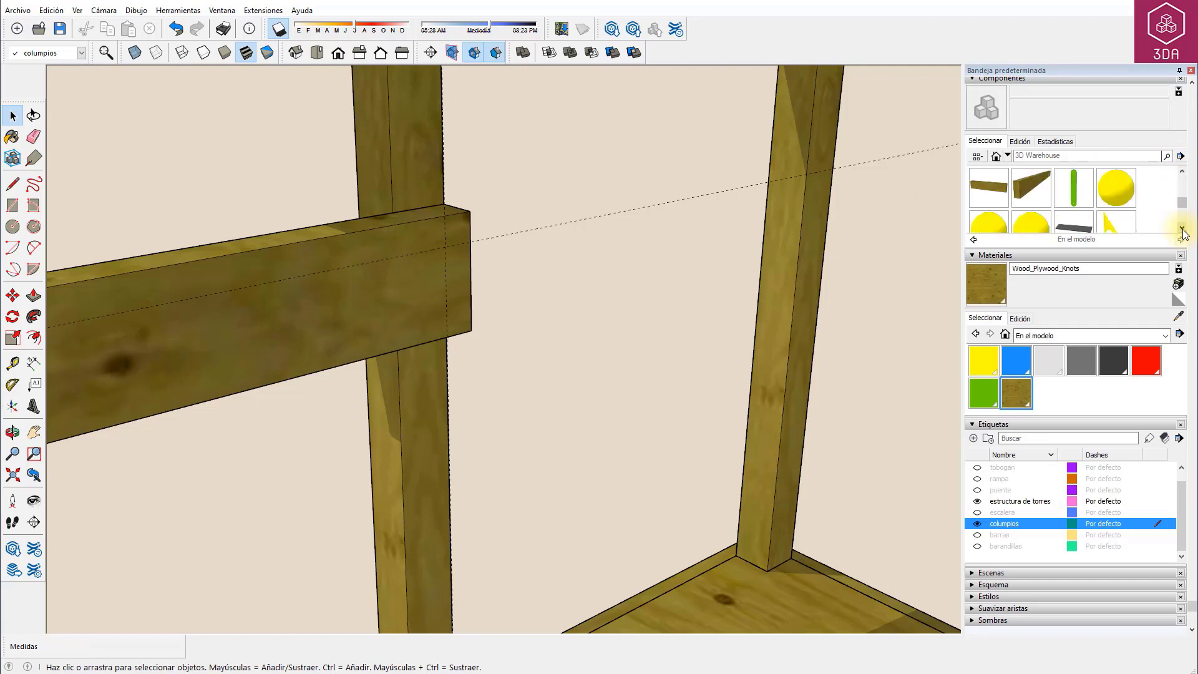
Place the tapon cap component at the guide intersection on the beam end
click(1117, 189)
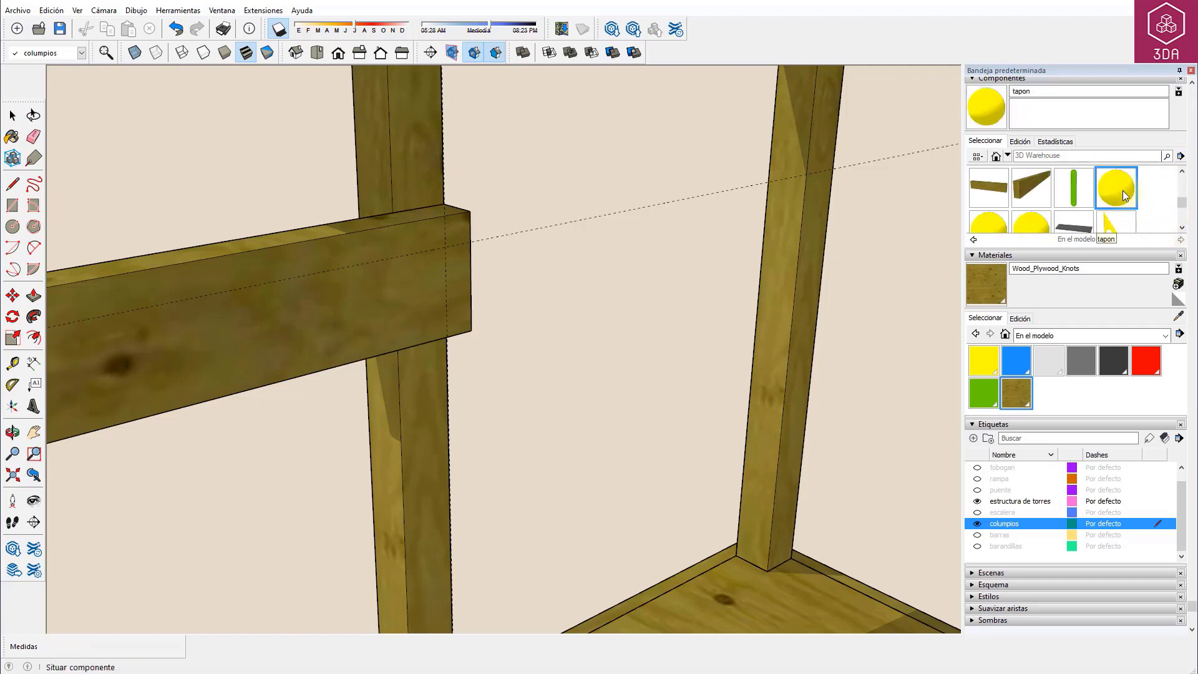
click(445, 248)
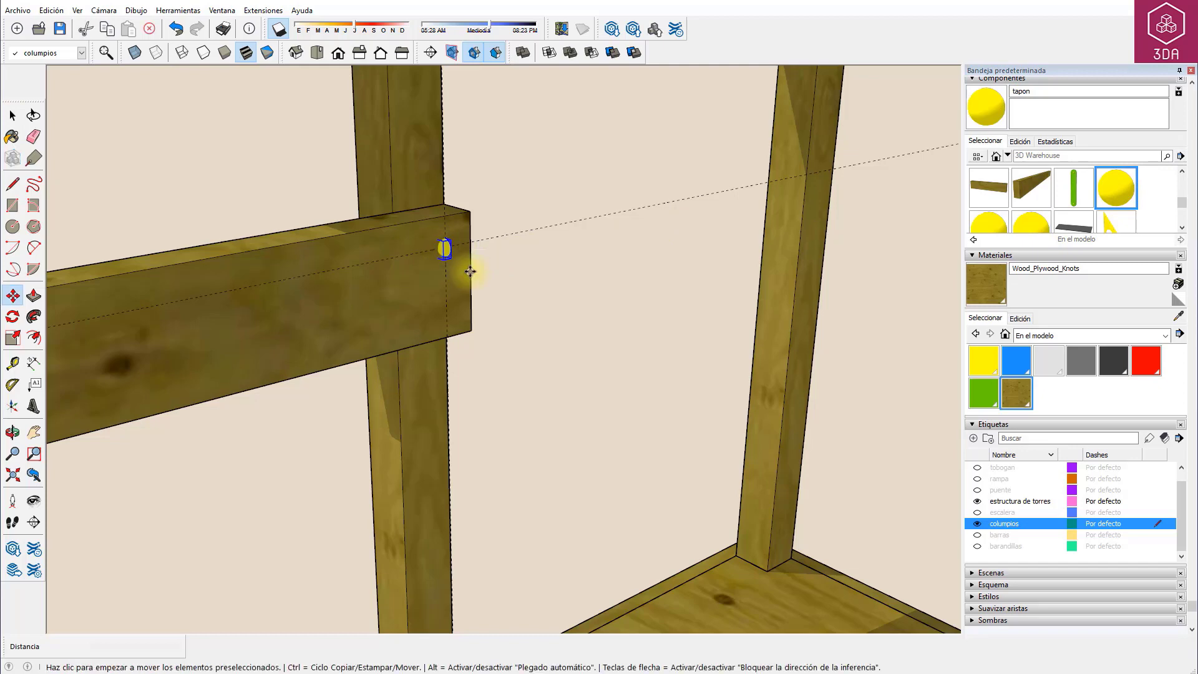
mouse_move(467, 269)
middle_down()
mouse_move(386, 337)
mouse_move(276, 334)
middle_up()
scroll(141, 281, up, 2)
key(m)
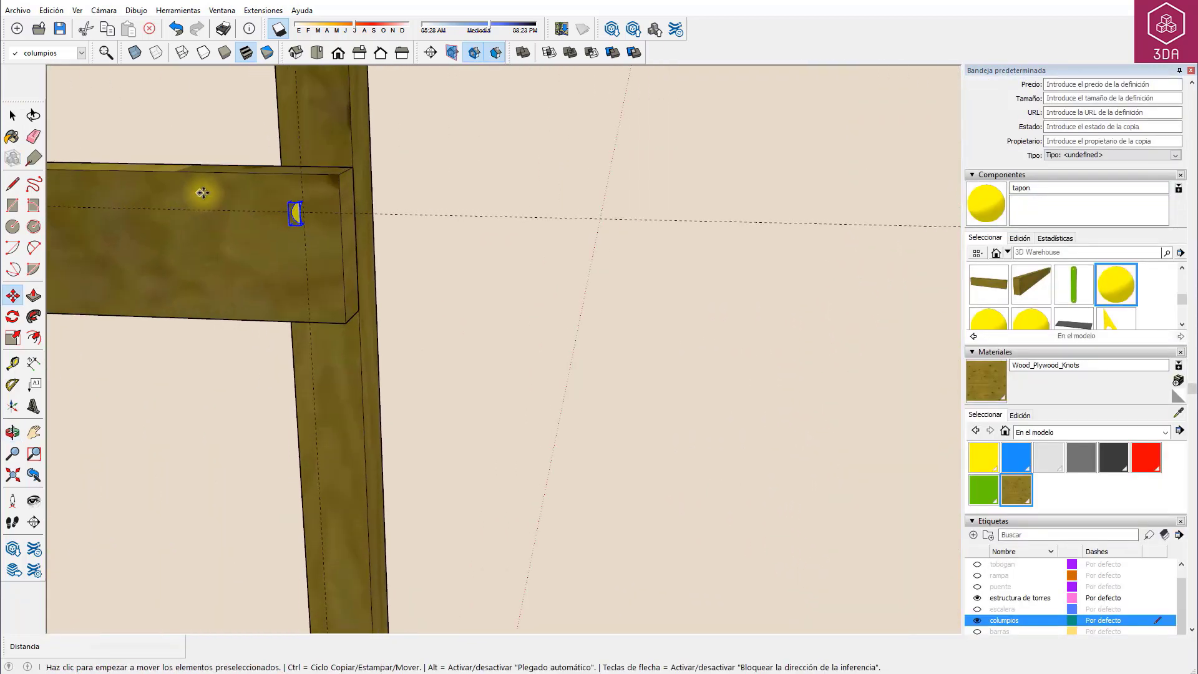
scroll(200, 193, up, 2)
middle_drag(239, 195, 214, 329)
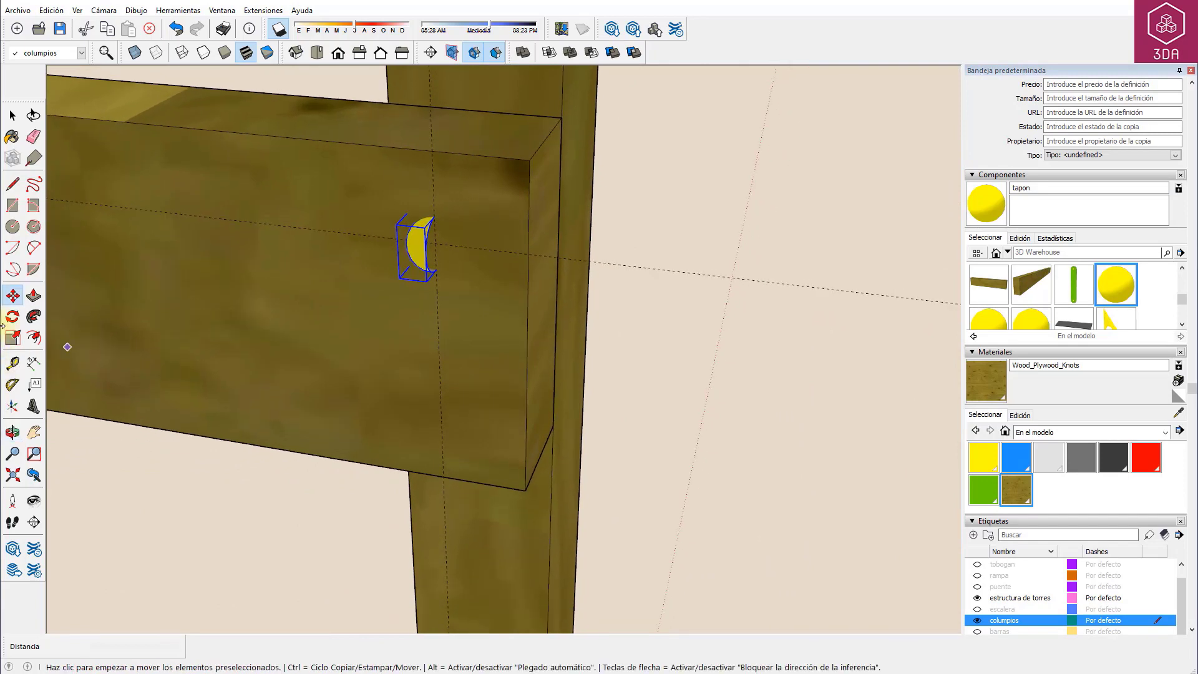
Rotate the tapon cap 90 degrees so its round face points outward
click(13, 316)
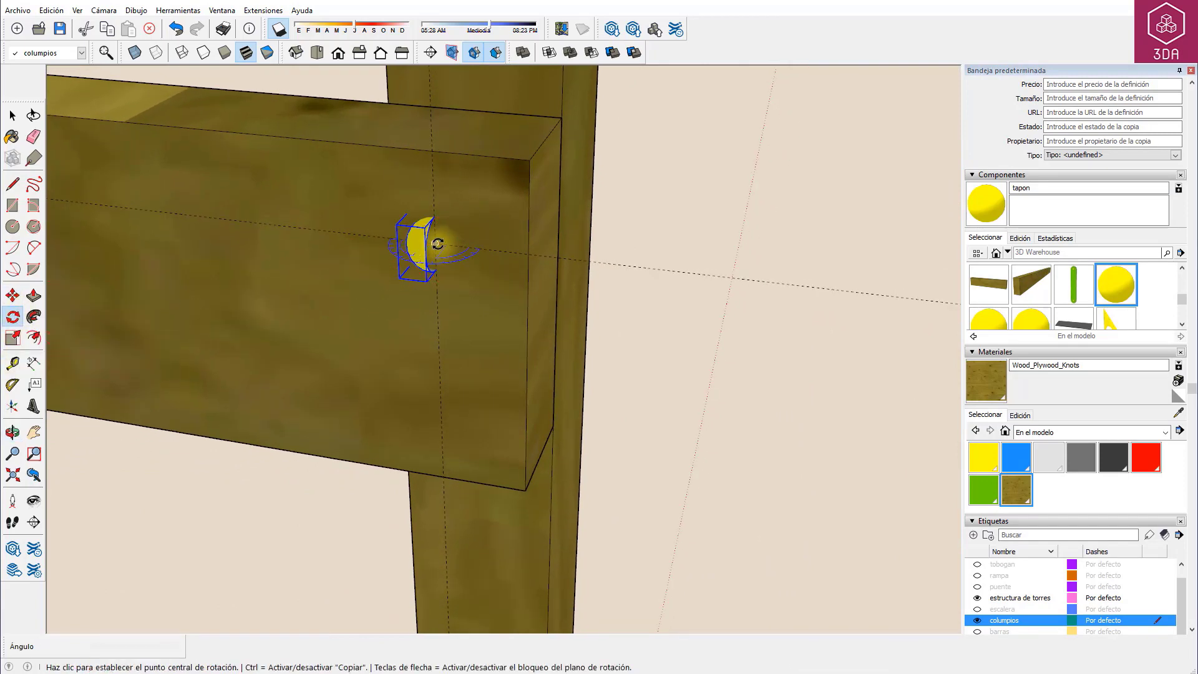
click(435, 244)
click(679, 270)
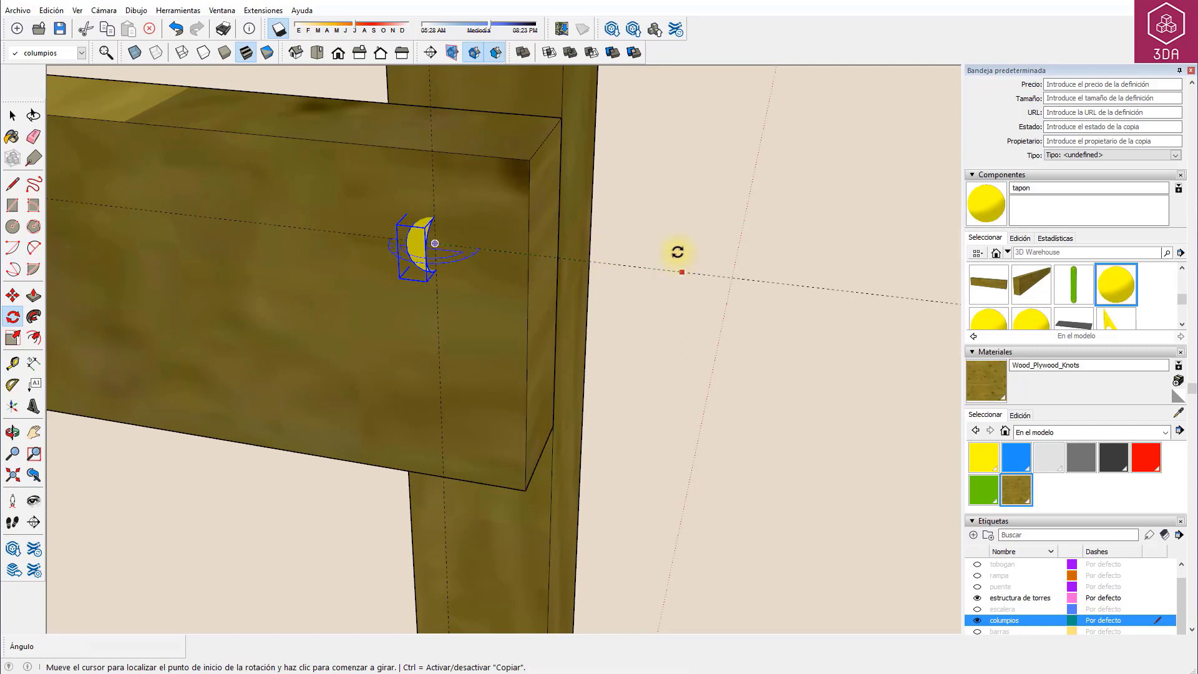
text(90)
key(Return)
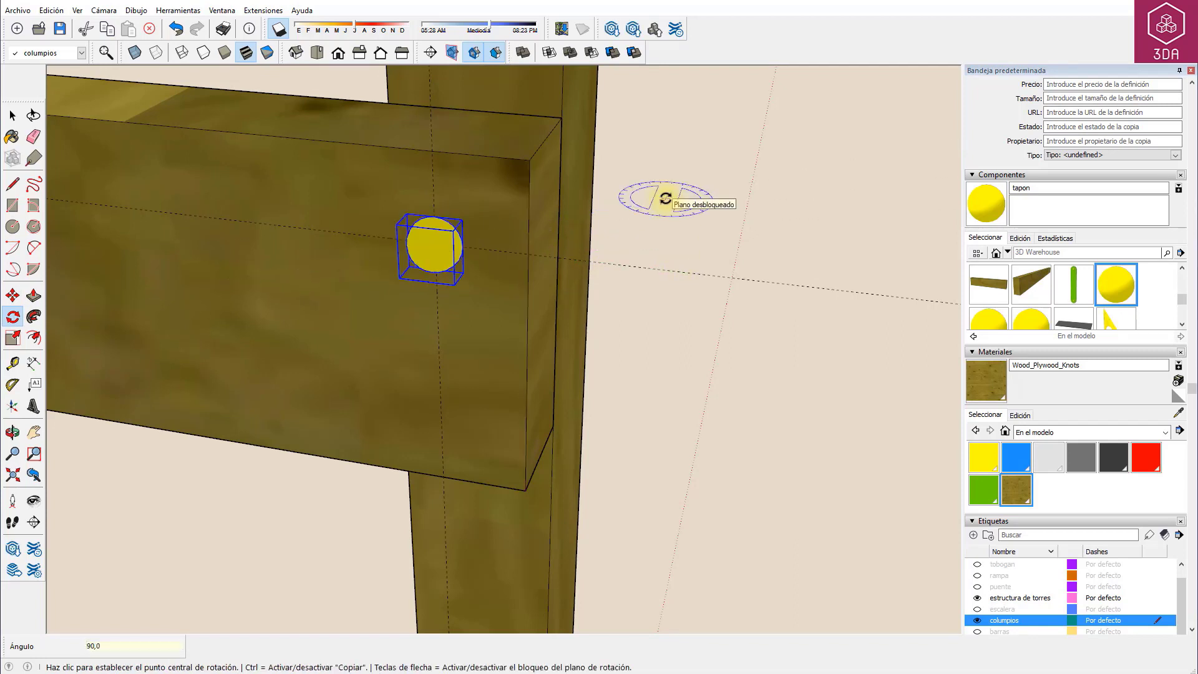
key(space)
Make the cap a unique component and tag all its contents columpios
right_click(437, 248)
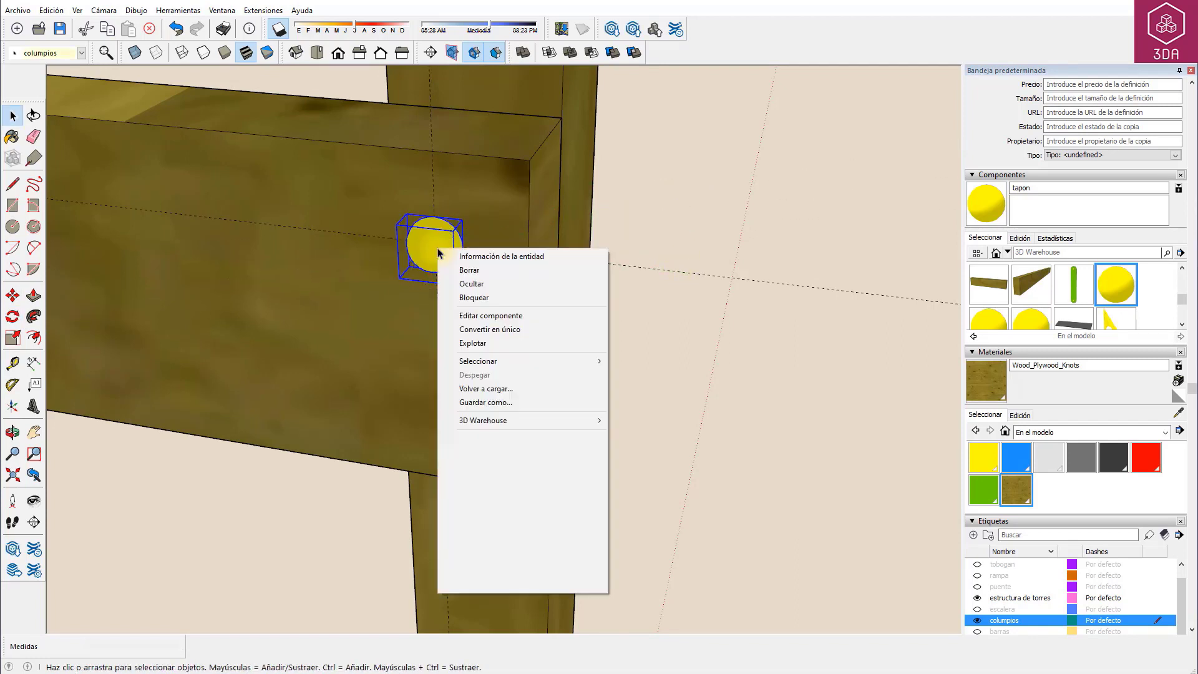
click(500, 331)
scroll(1058, 245, up, 2)
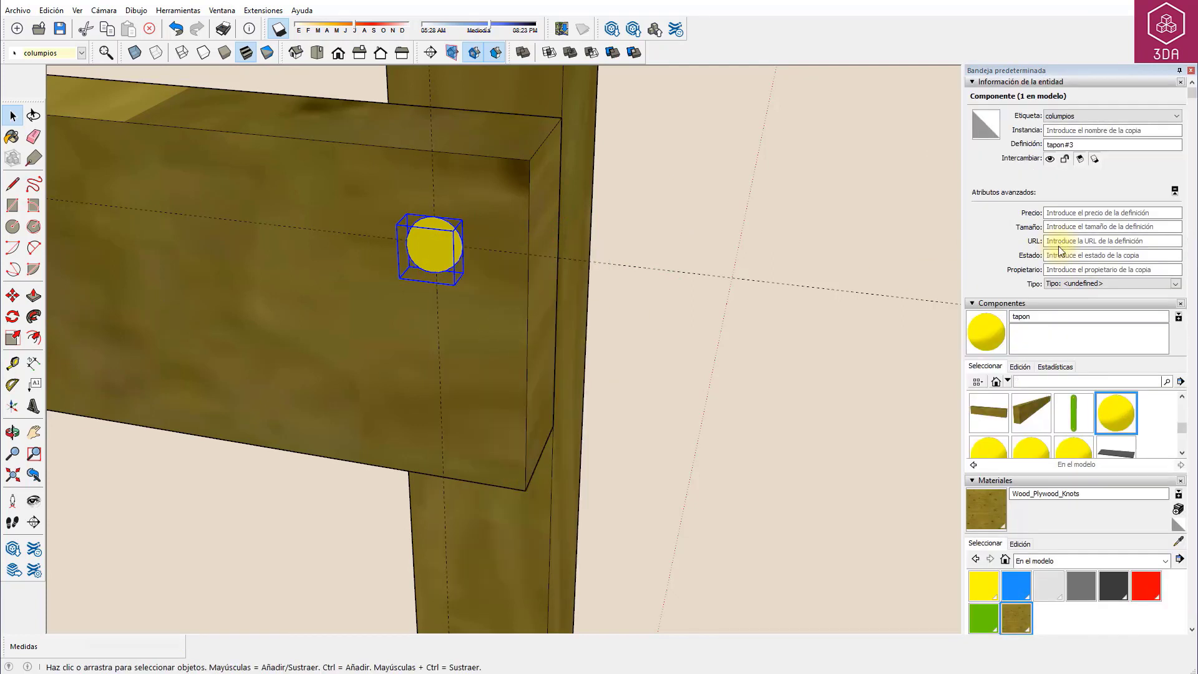
double_click(441, 256)
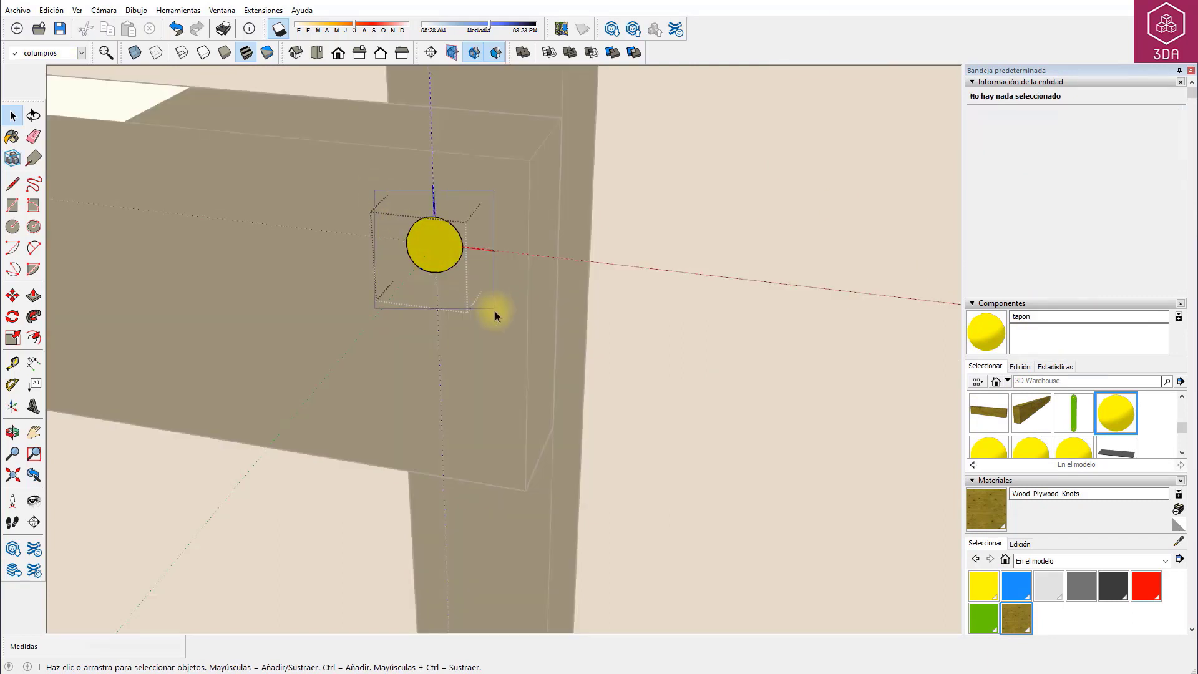
key(ctrl+a)
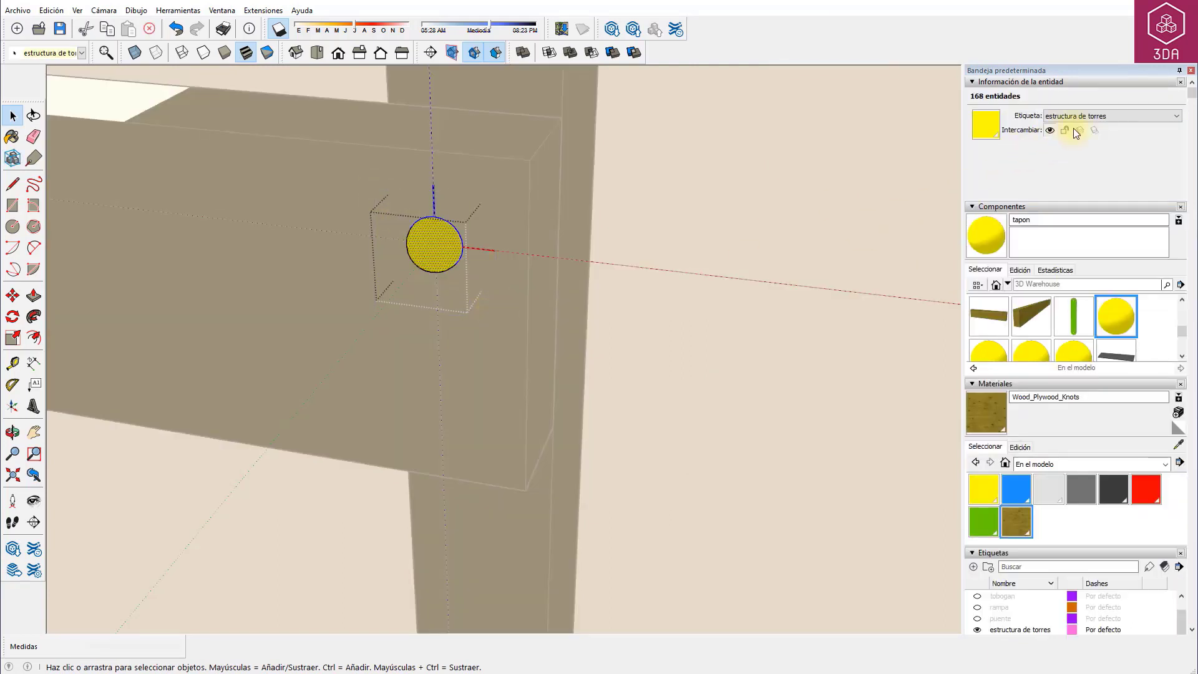
click(1092, 117)
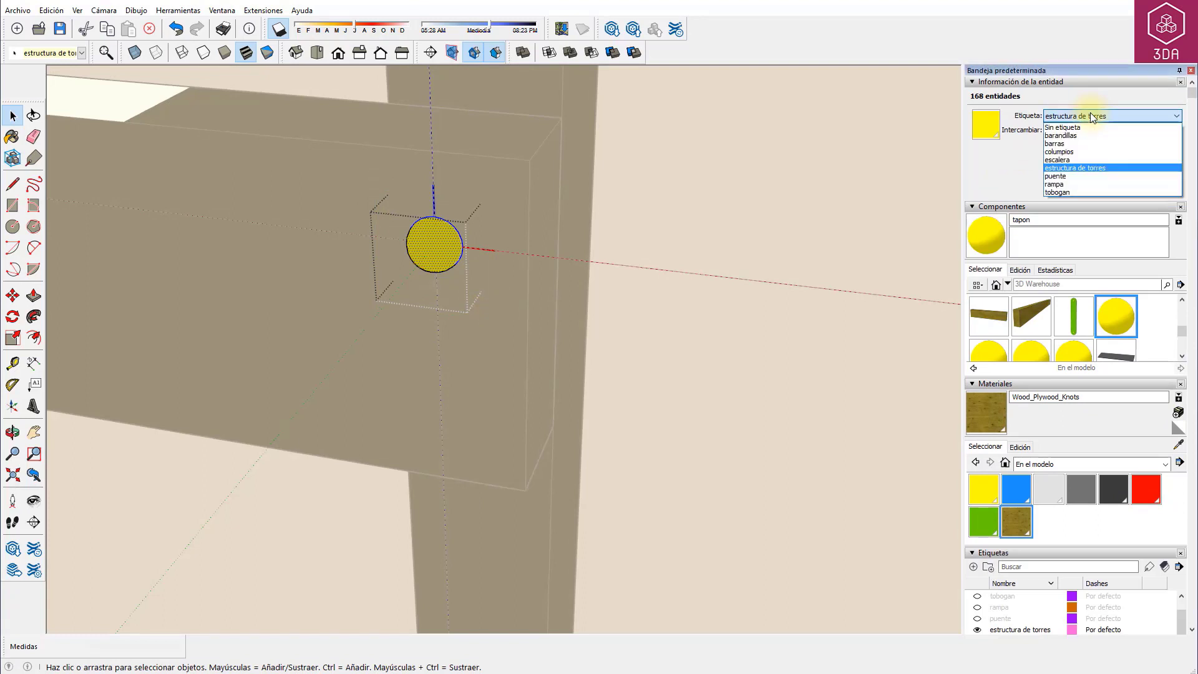
click(1090, 153)
click(690, 215)
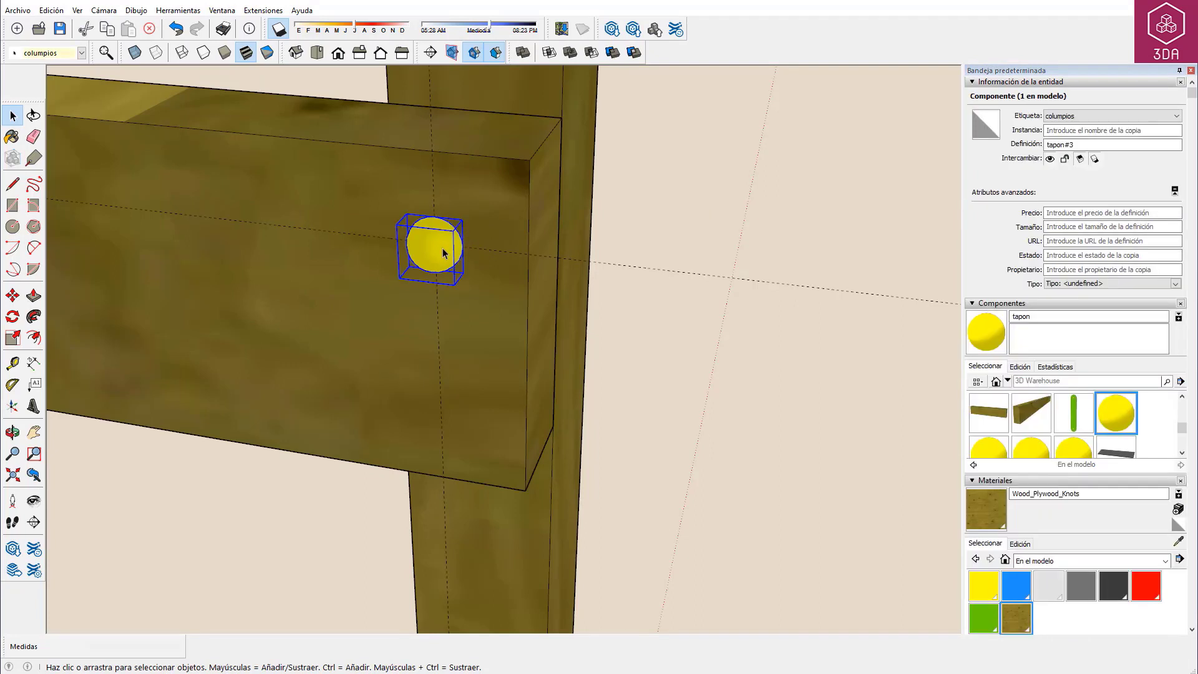
Copy the cap 10 units below the original
key(m)
click(497, 251)
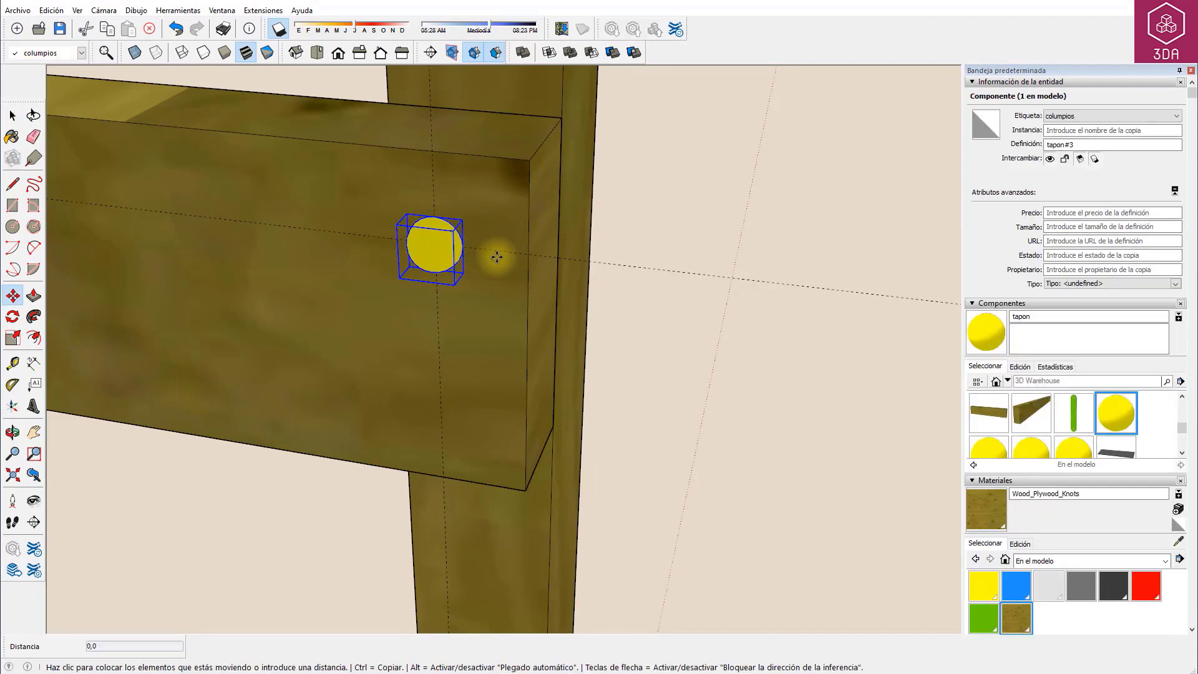
key(ctrl)
text(10)
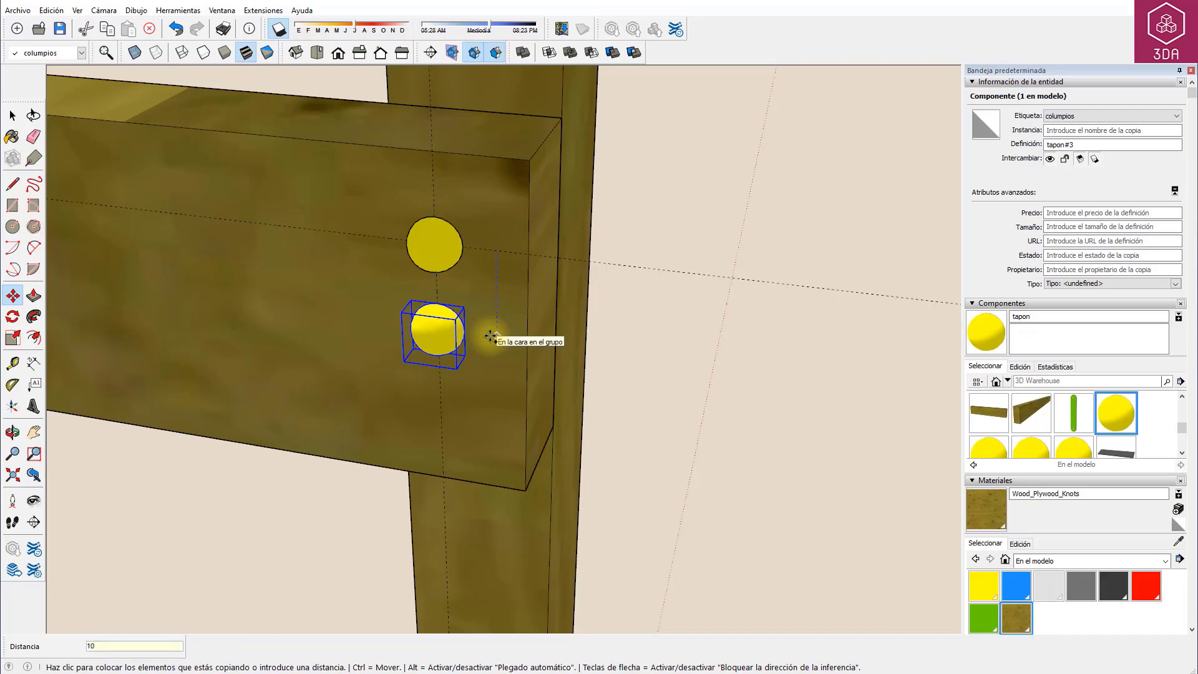
key(Return)
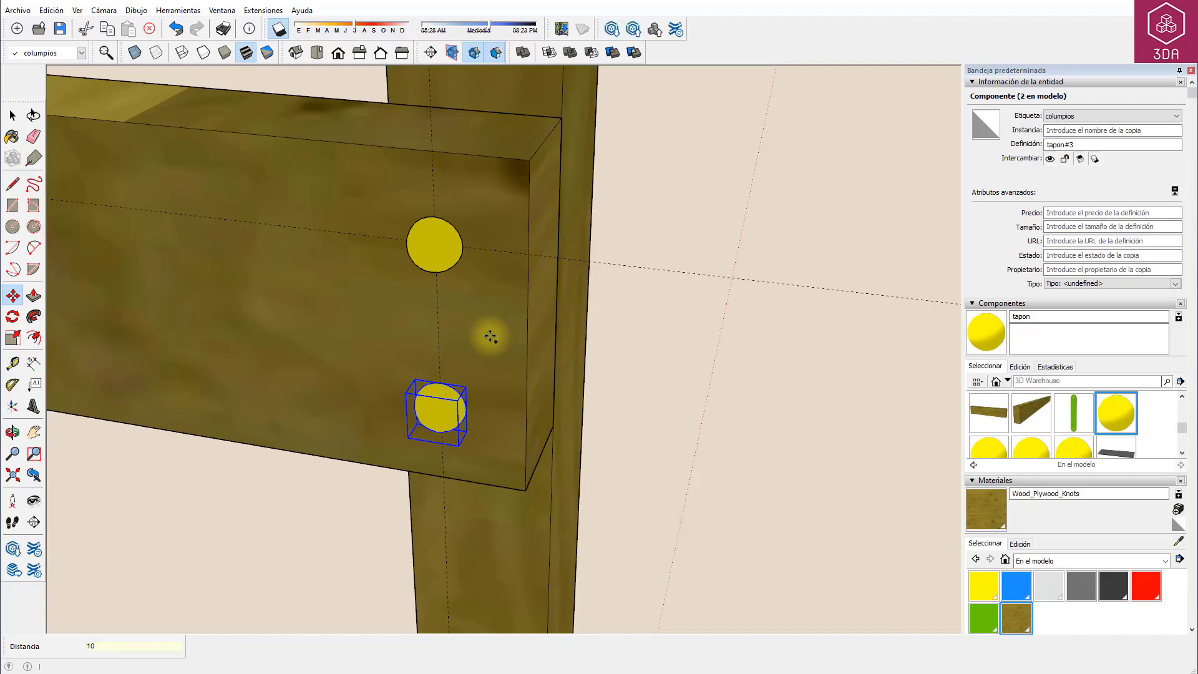
key(space)
scroll(624, 350, down, 5)
middle_drag(885, 506, 555, 459)
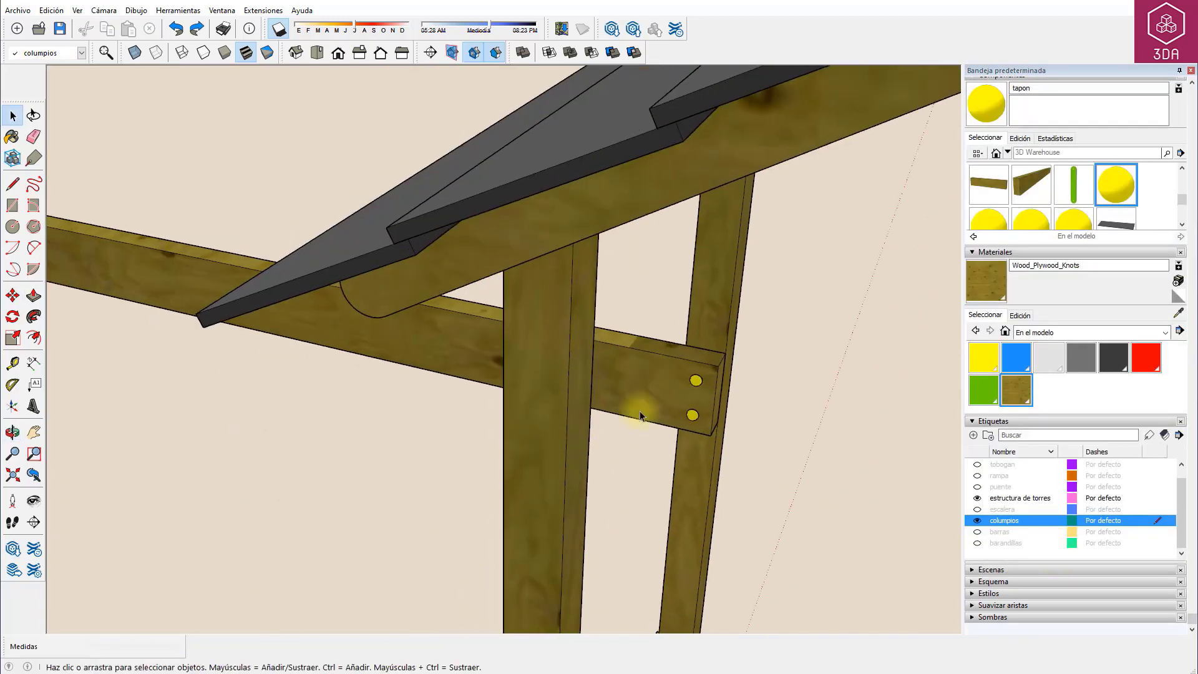
Add a guide line along the free end edge of the long beam
scroll(639, 411, down, 5)
scroll(638, 446, down, 3)
shift+middle_drag(637, 445, 730, 244)
scroll(748, 244, down, 2)
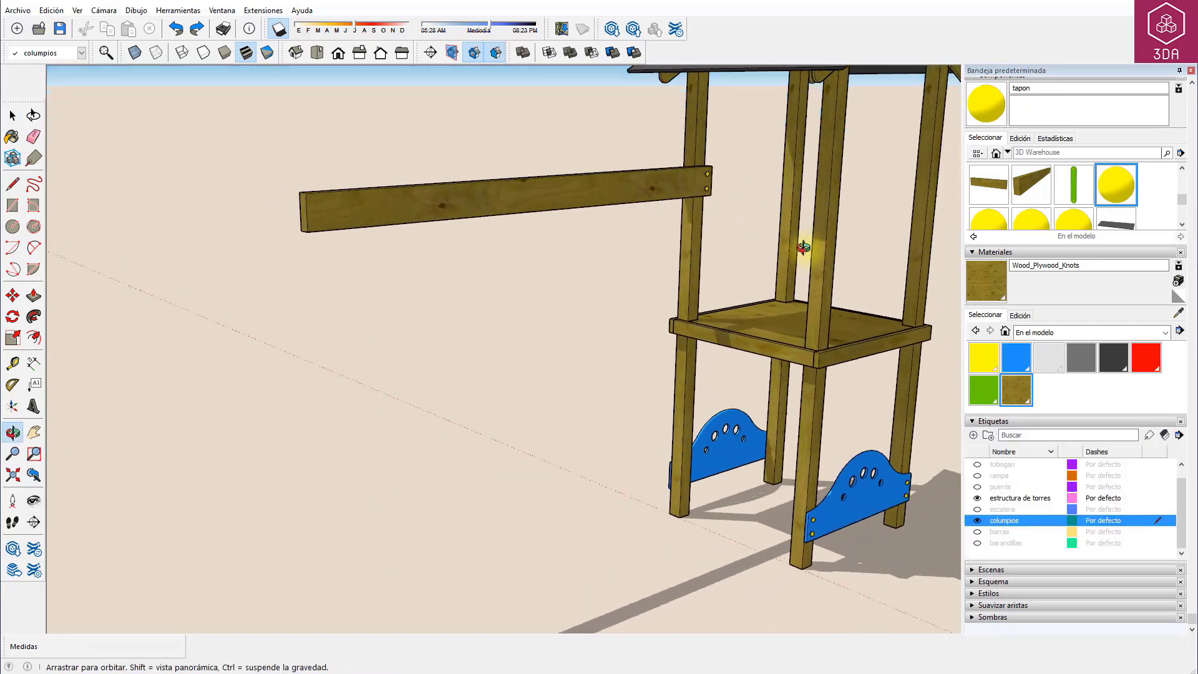
middle_drag(808, 259, 703, 375)
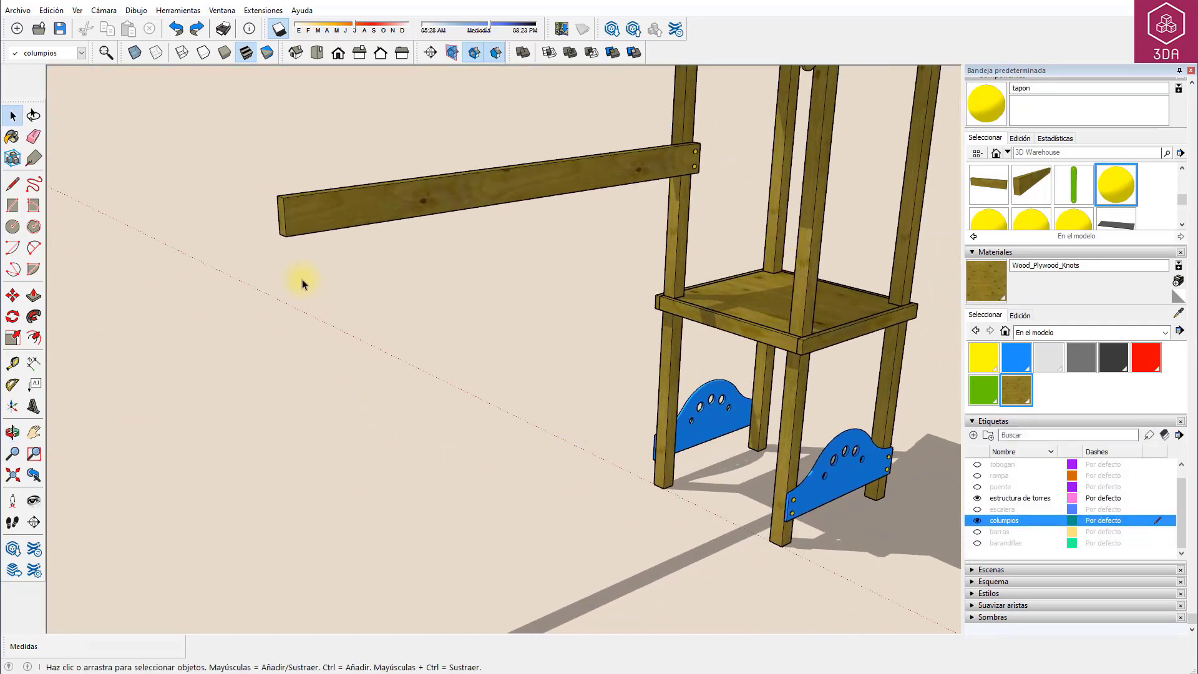
key(t)
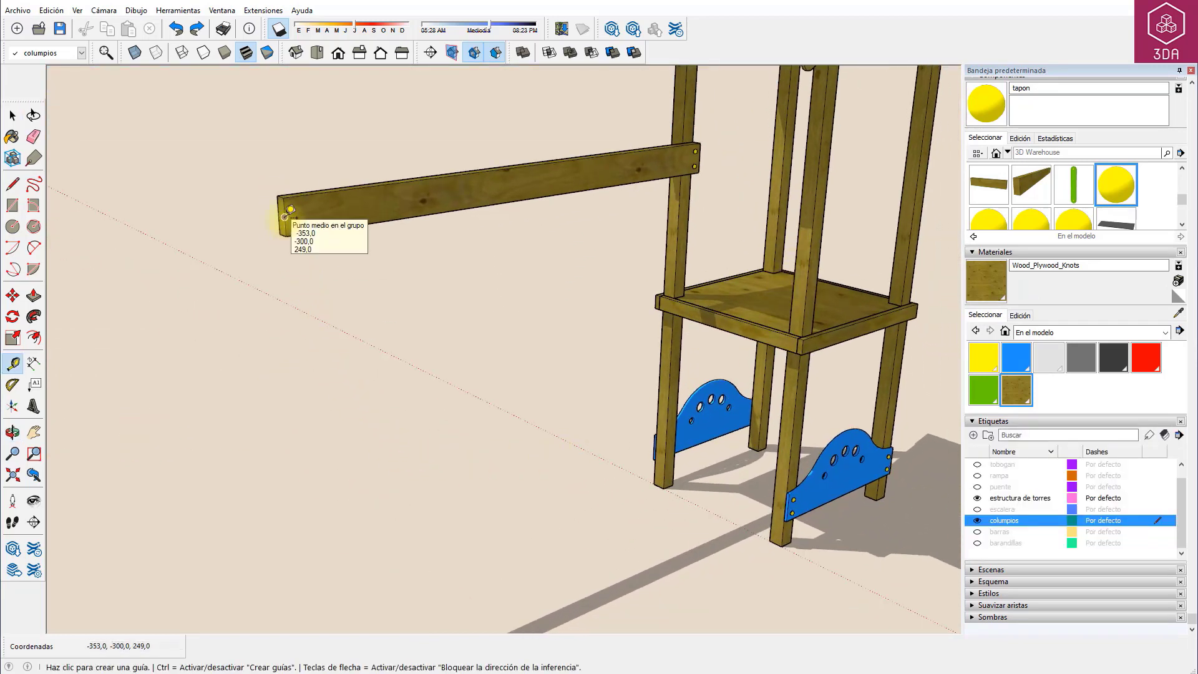
double_click(288, 212)
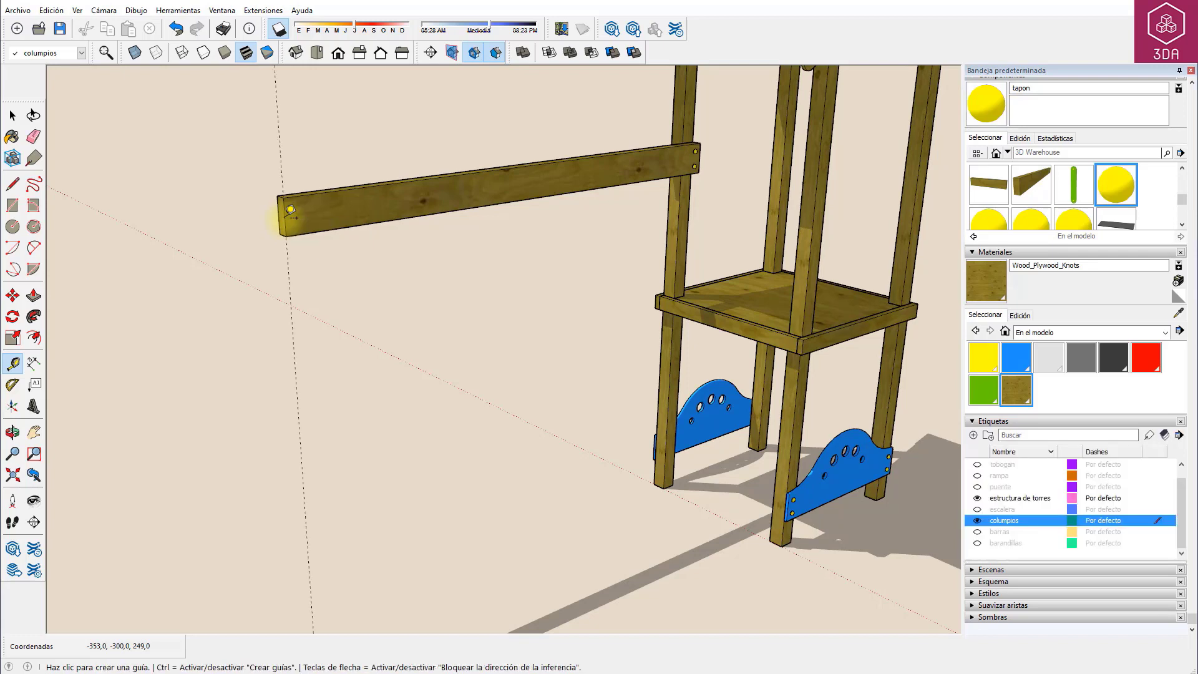
Start a vertical guide from the beam's lower edge, then cancel it
click(565, 193)
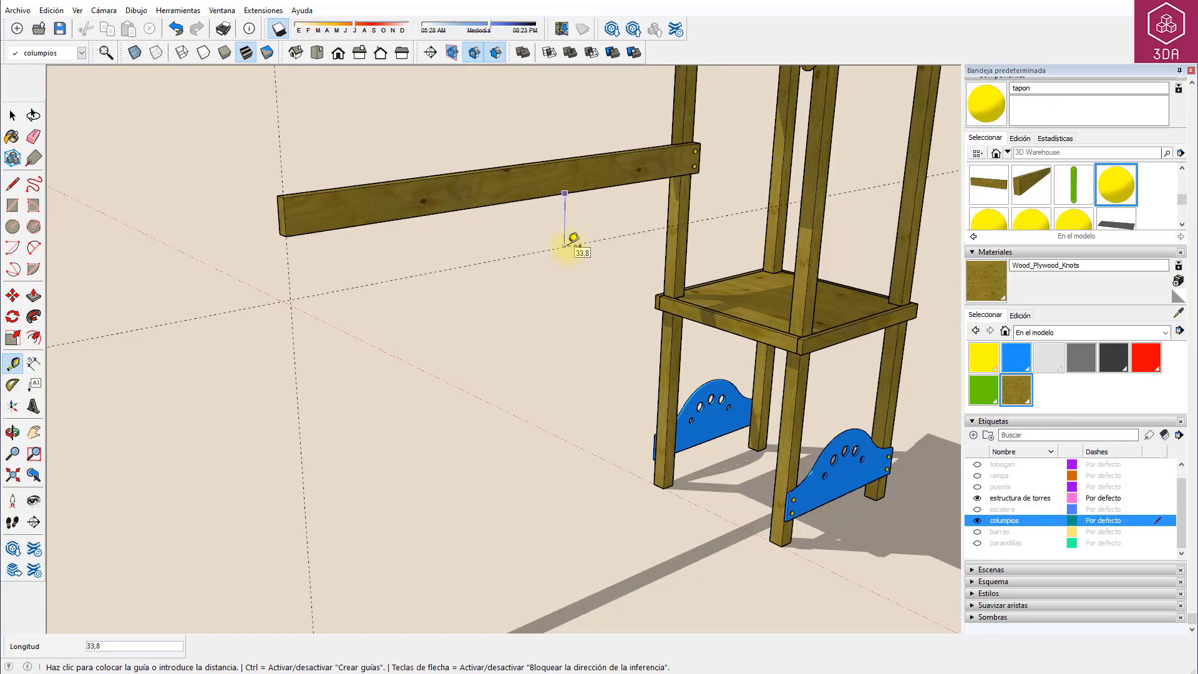
key(Up)
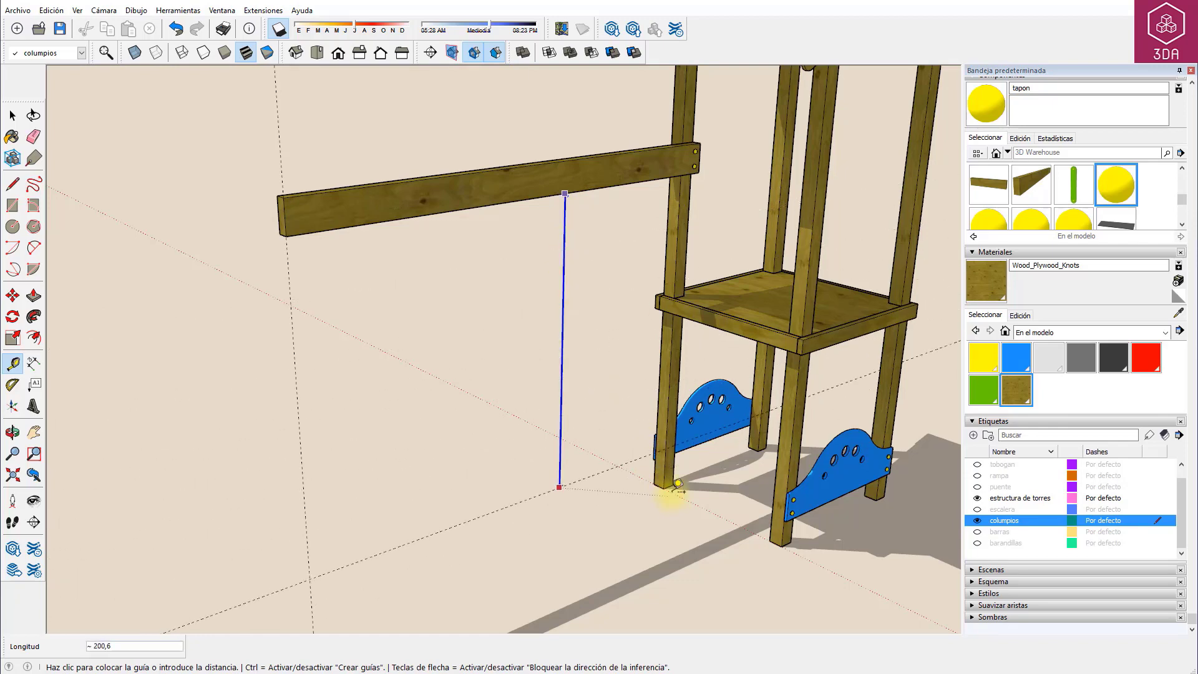
key(Escape)
key(space)
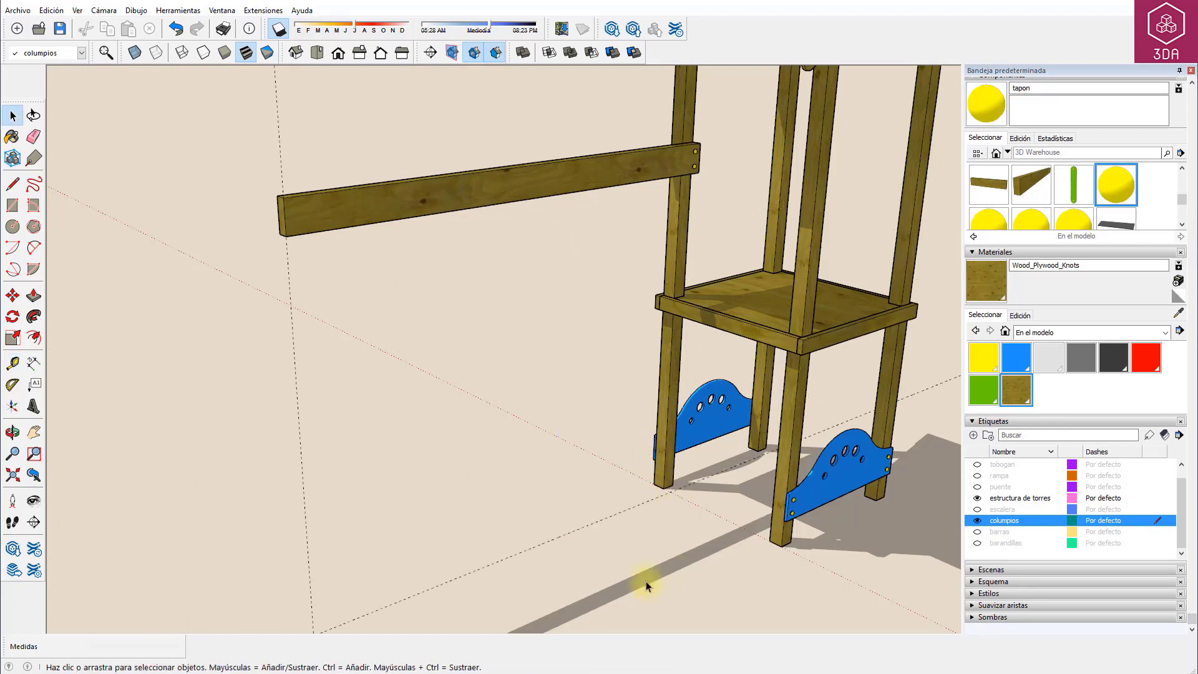
scroll(656, 530, down, 3)
middle_drag(645, 515, 649, 508)
scroll(650, 508, up, 3)
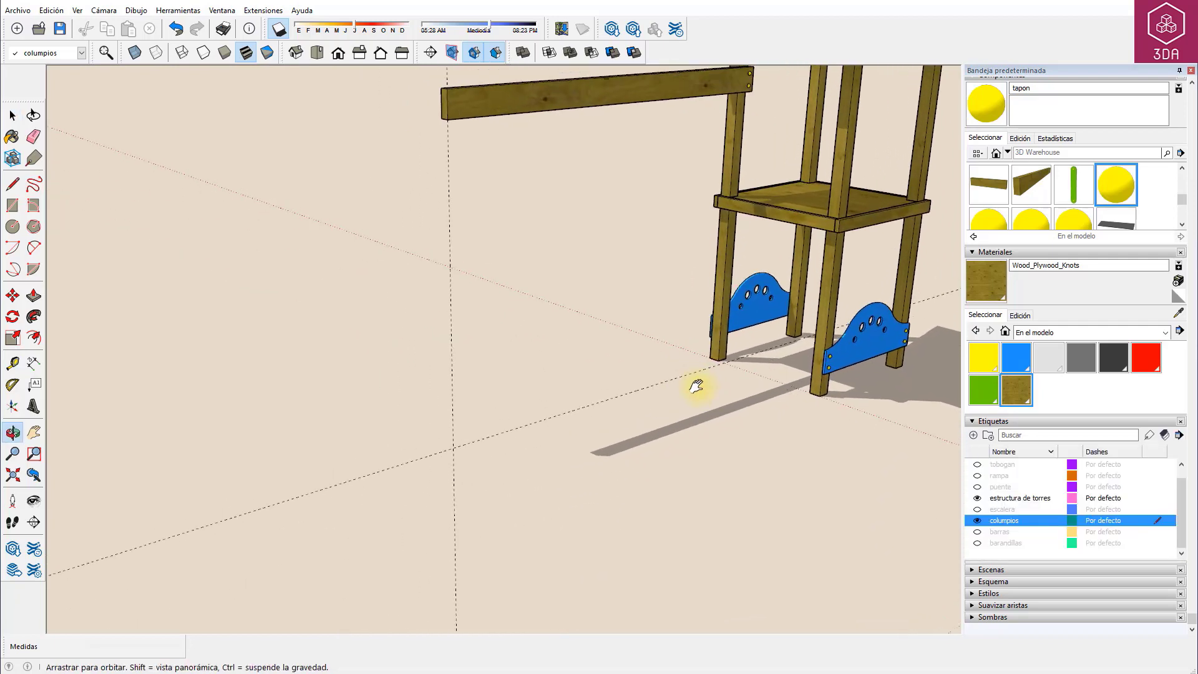
shift+middle_drag(695, 387, 712, 426)
Draw a 70-unit line on the ground from the guide intersection
key(l)
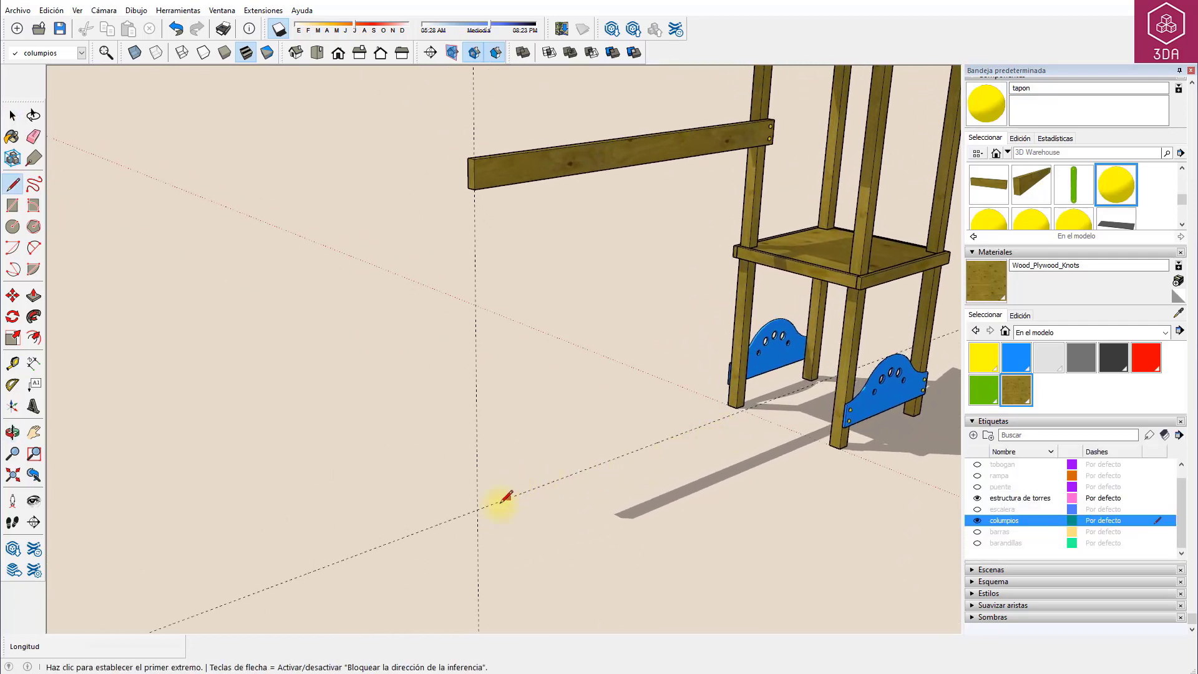
click(478, 511)
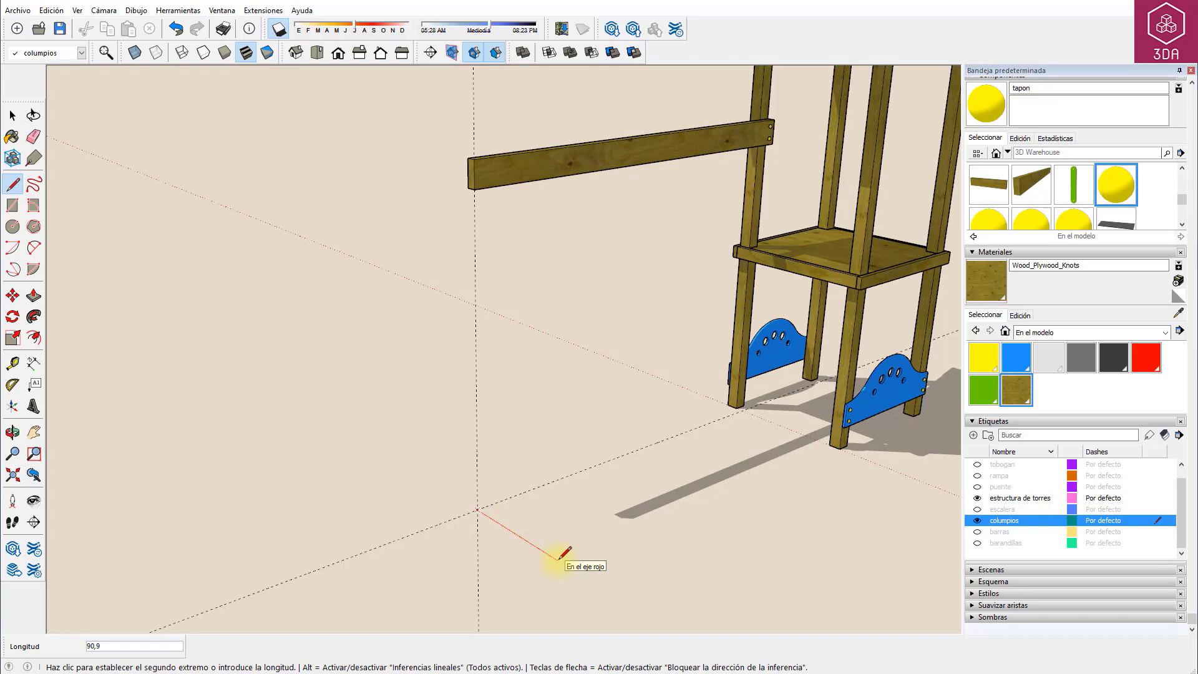
text(0)
key(Return)
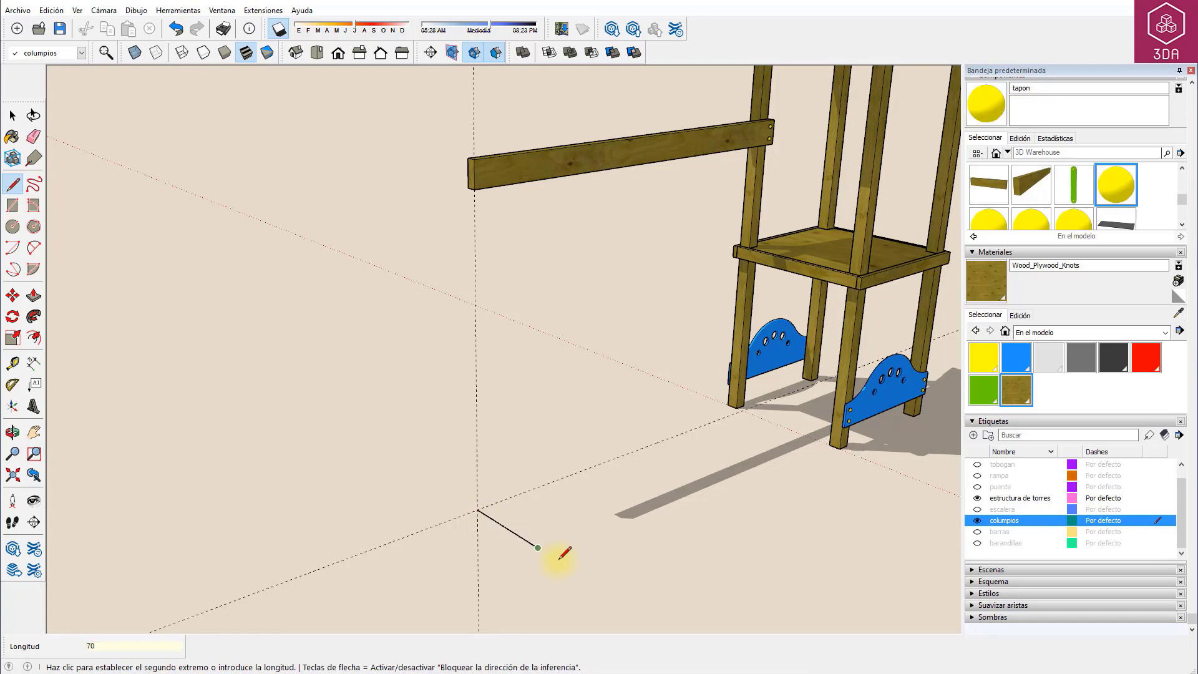
key(space)
Draw a short line starting from the beam's bottom corner
middle_drag(486, 75, 494, 197)
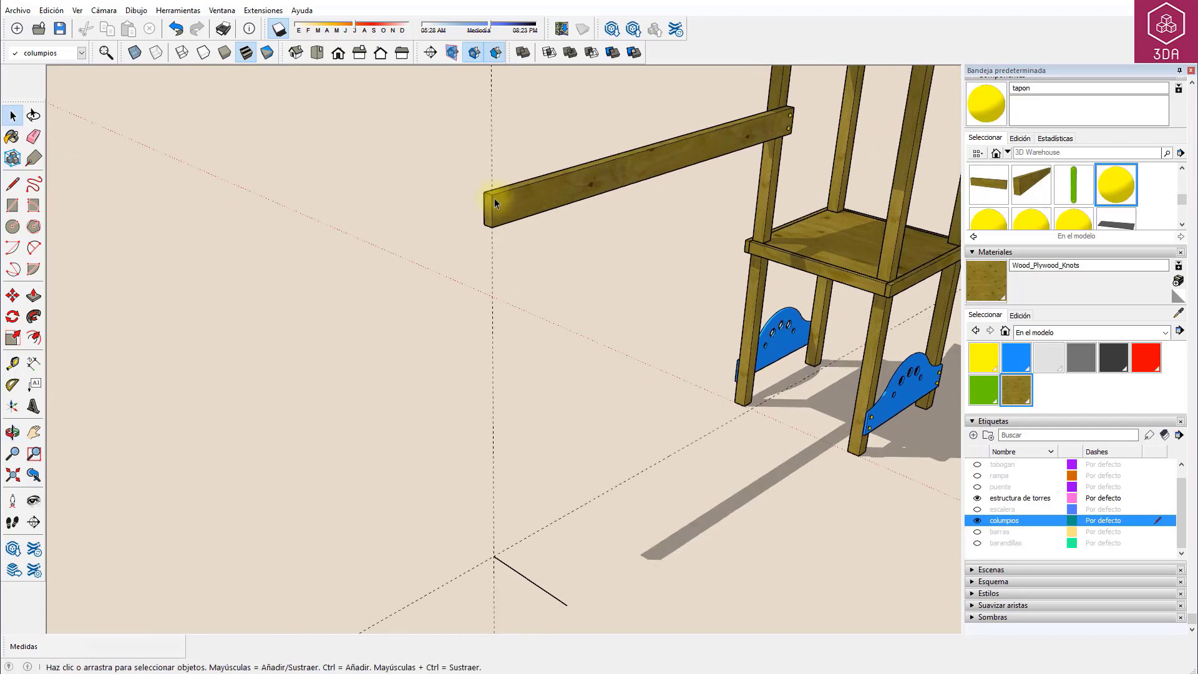
scroll(494, 197, up, 2)
scroll(494, 197, up, 1)
scroll(499, 197, up, 3)
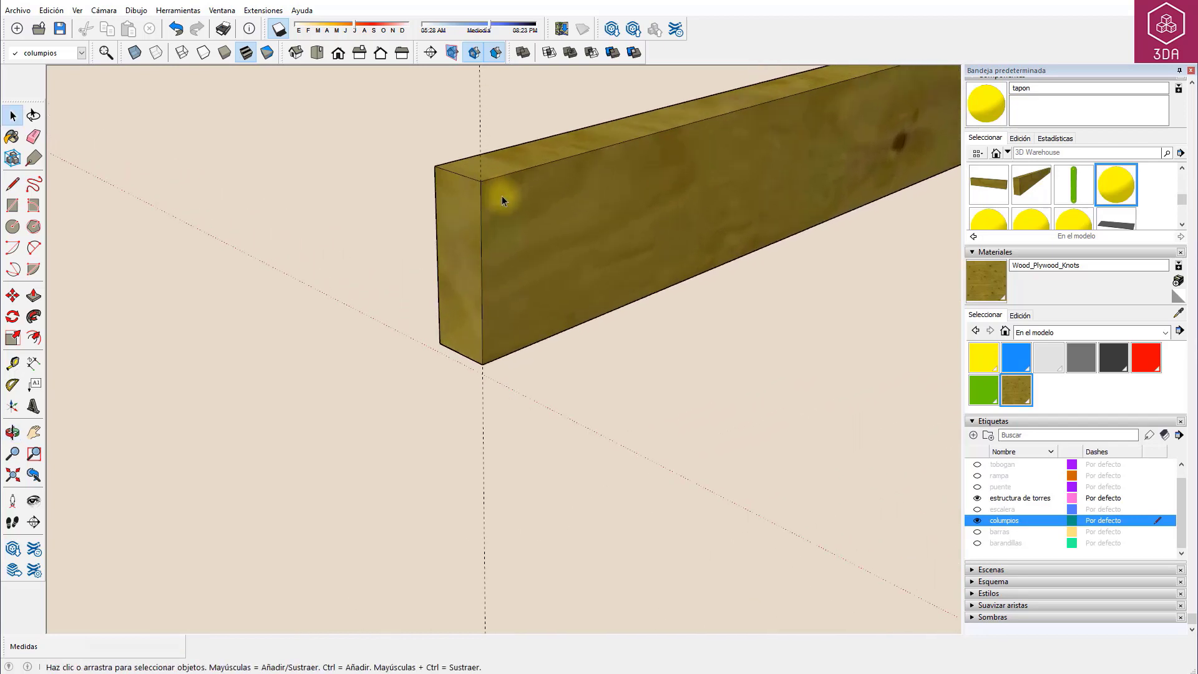
key(l)
click(479, 182)
text(6)
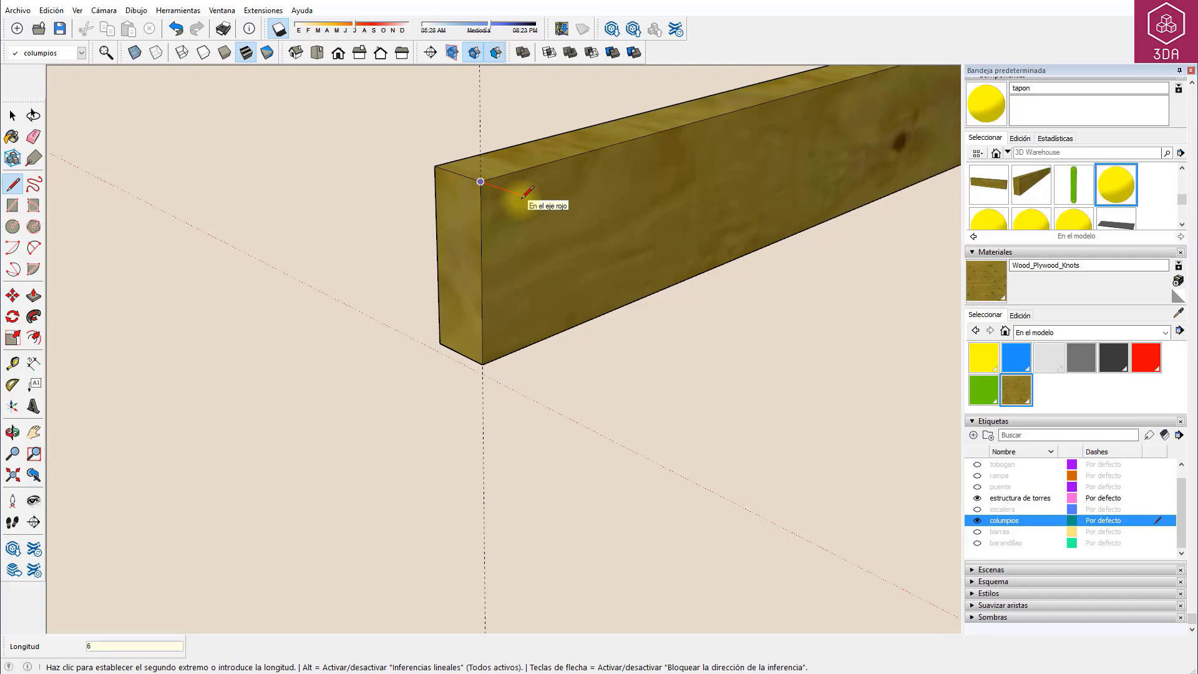
key(Return)
Extend a slanted line from the beam end down to the ground
scroll(524, 194, down, 2)
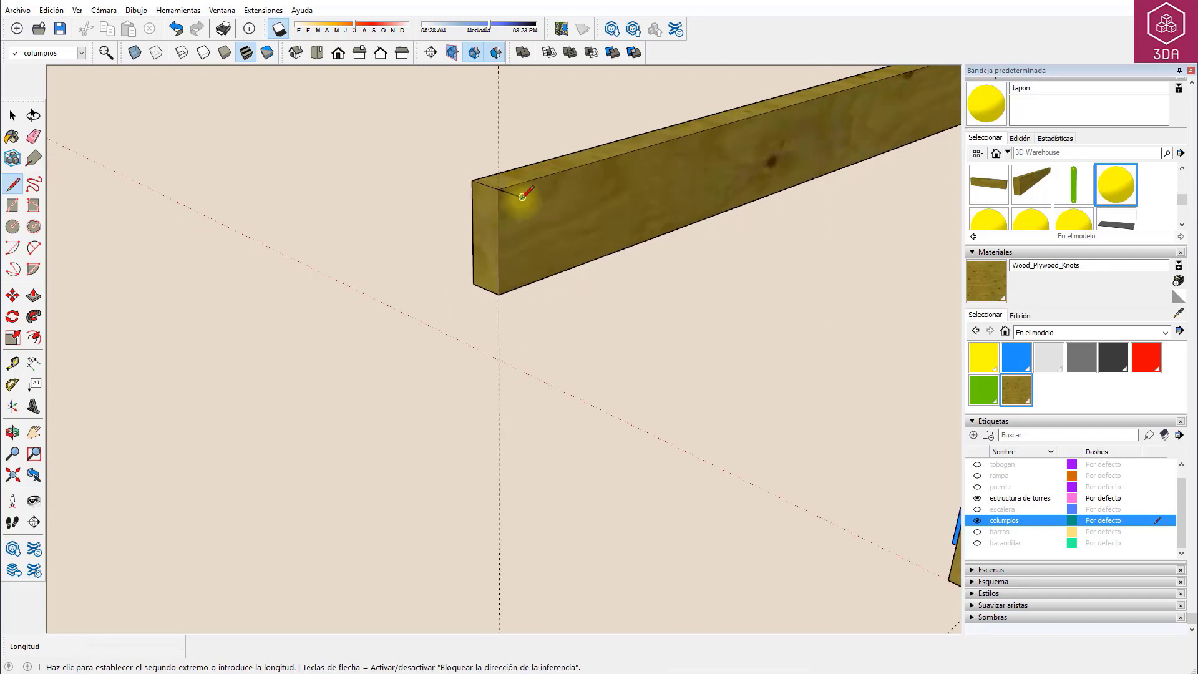
scroll(525, 203, down, 2)
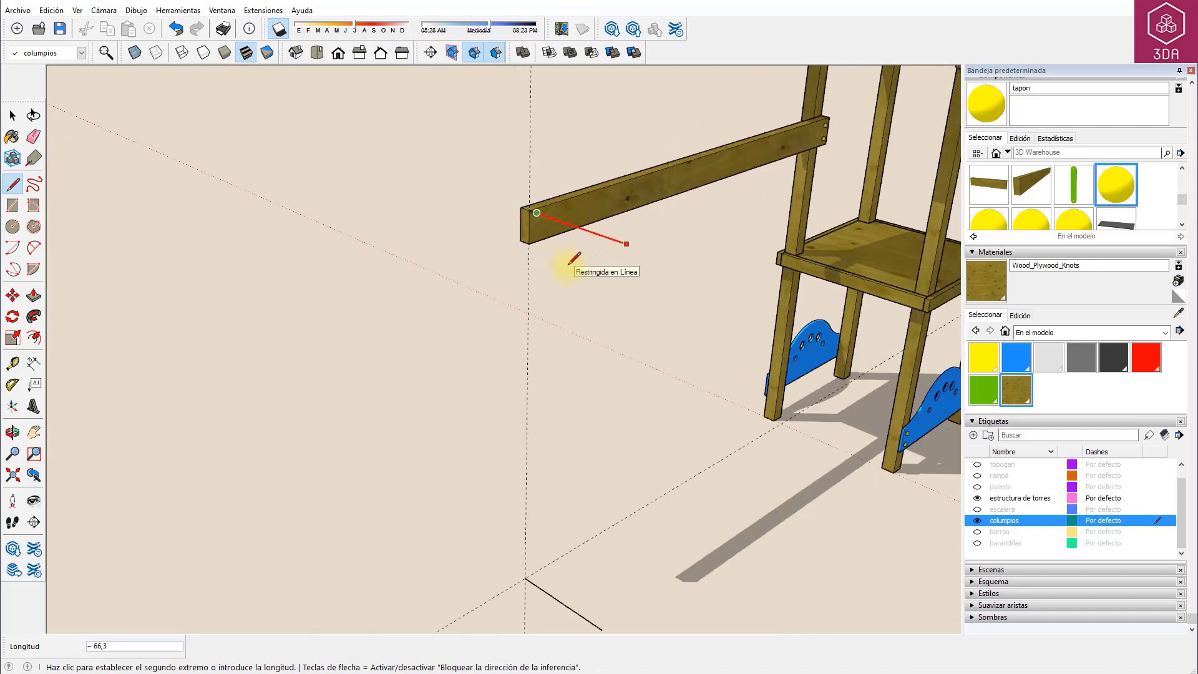
mouse_move(602, 504)
shift+middle_down()
mouse_move(578, 474)
mouse_move(582, 496)
shift+middle_up()
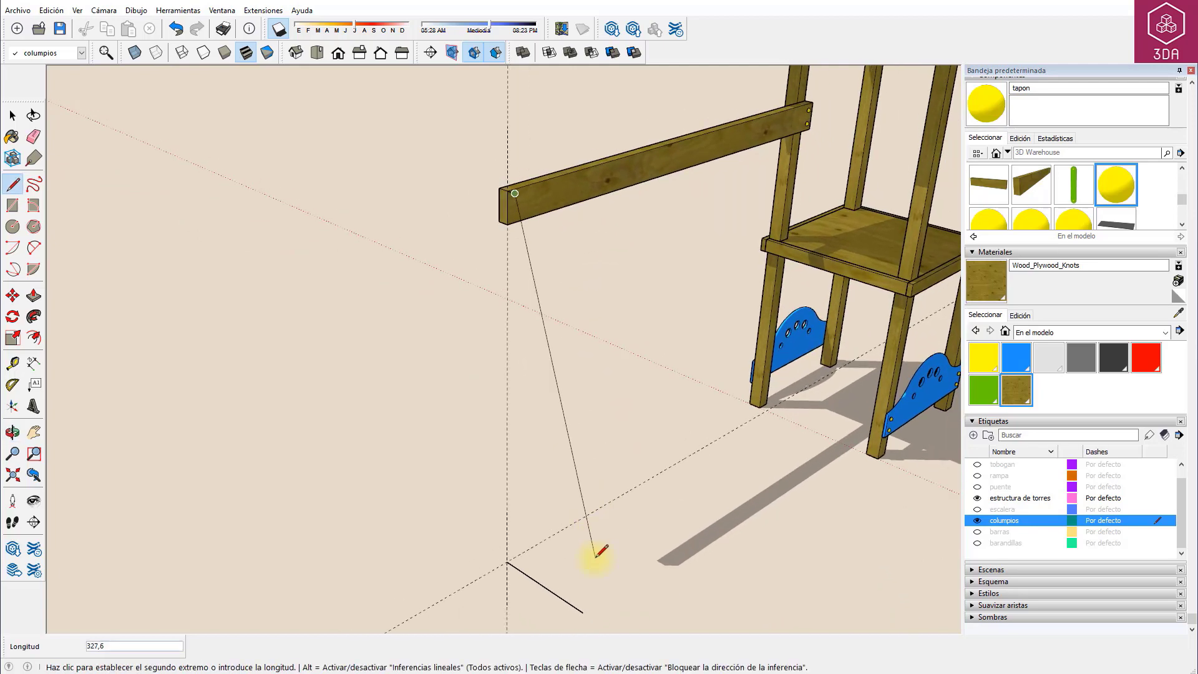
click(582, 610)
key(space)
mouse_move(593, 598)
middle_down()
mouse_move(711, 524)
mouse_move(703, 492)
middle_up()
Copy the slanted edge 8 units to the side
scroll(702, 489, up, 3)
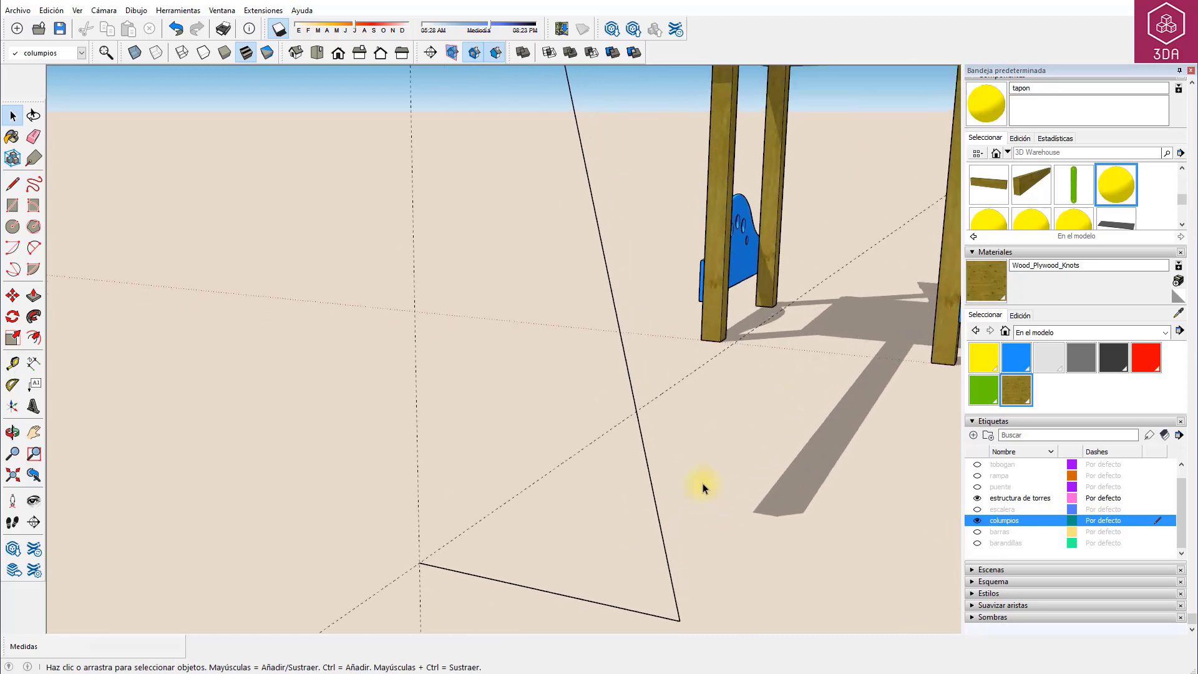
click(659, 517)
key(m)
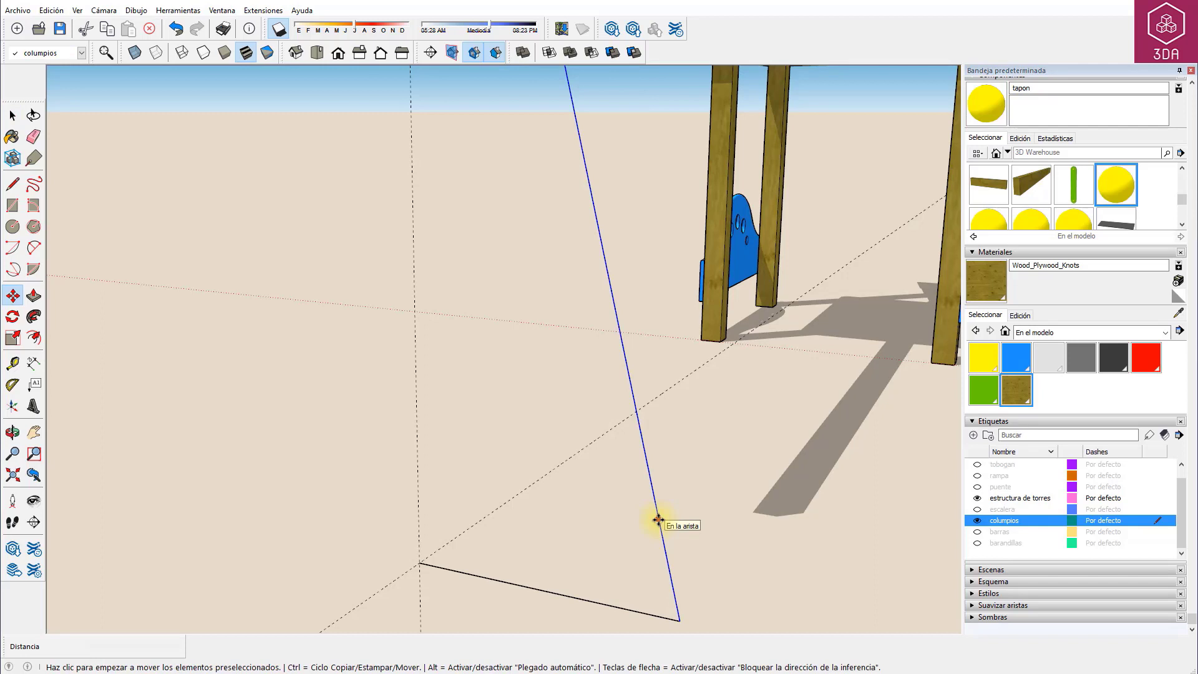
click(658, 519)
key(ctrl)
text(8)
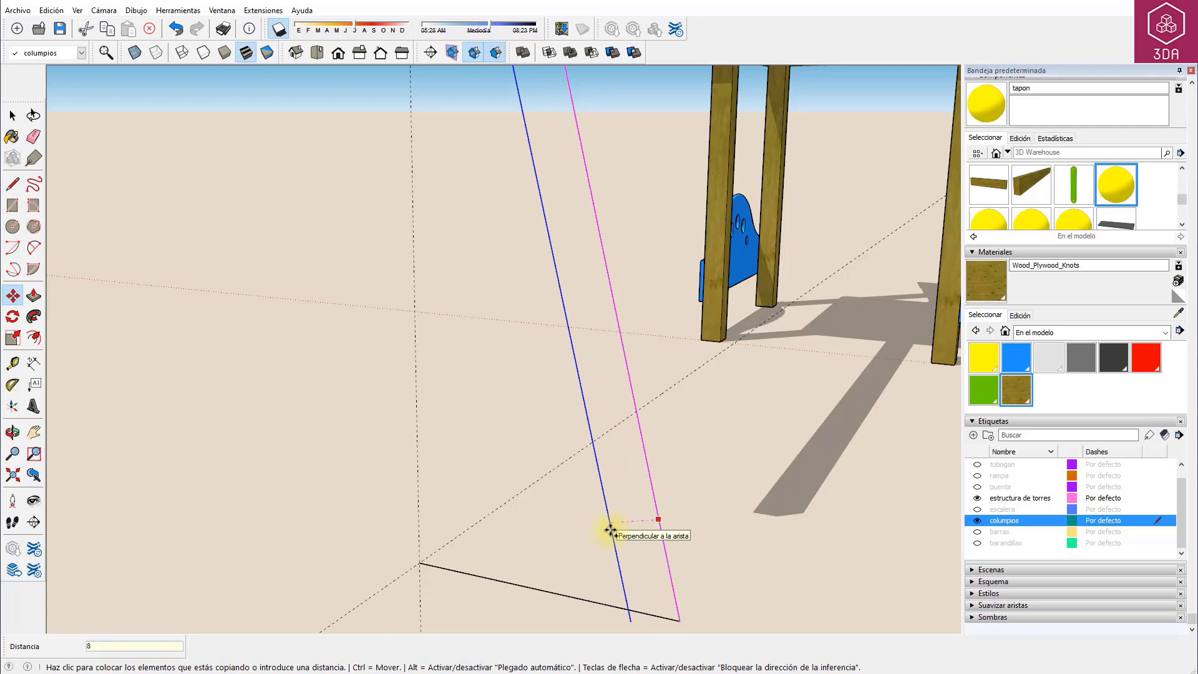
key(Return)
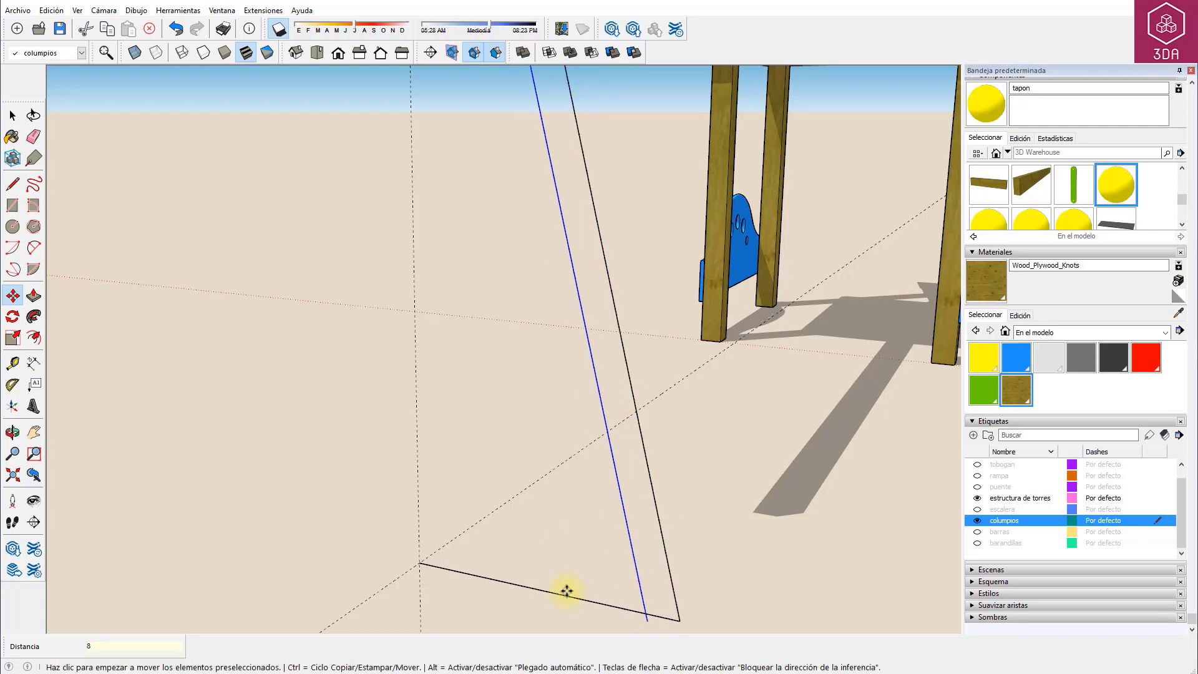
key(space)
click(589, 604)
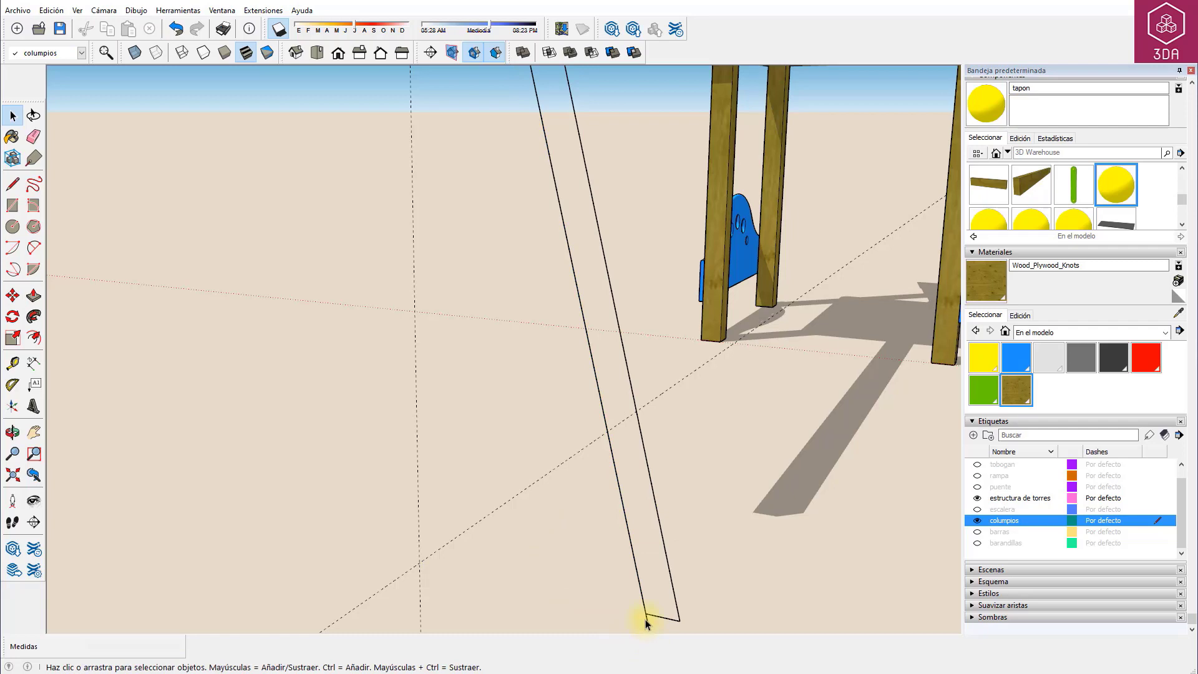
Start a line at the beam's corner edge to join the two slanted lines
scroll(564, 499, down, 2)
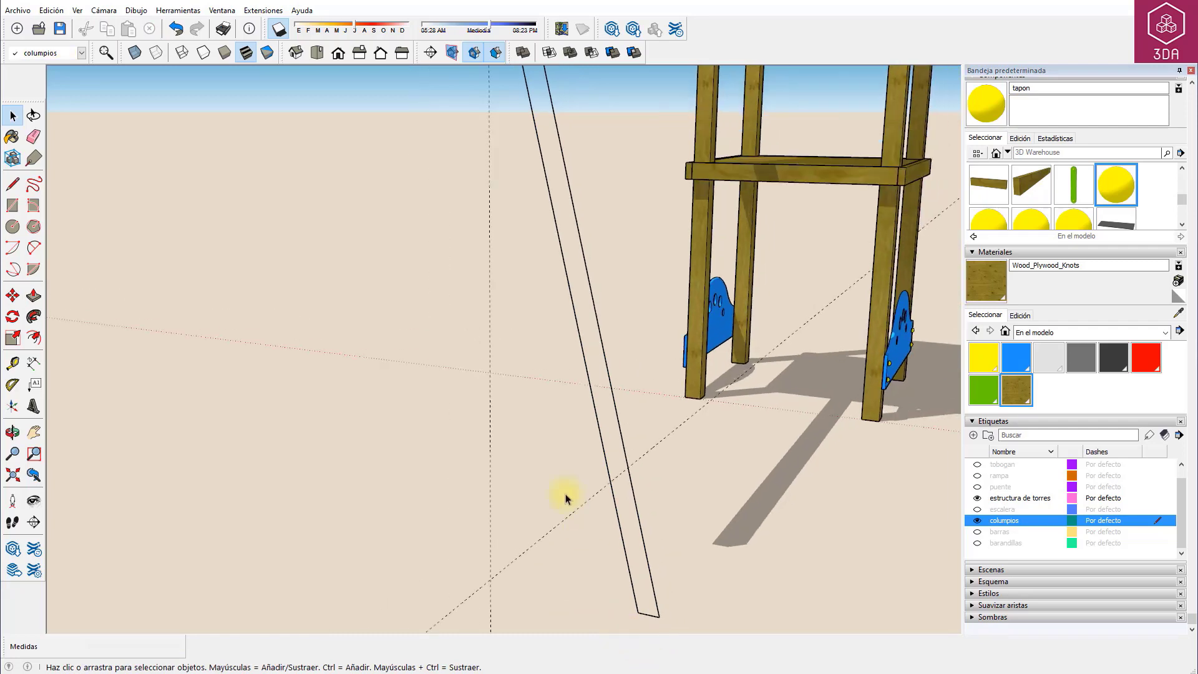
scroll(577, 514, down, 3)
scroll(521, 156, up, 1)
scroll(527, 142, up, 2)
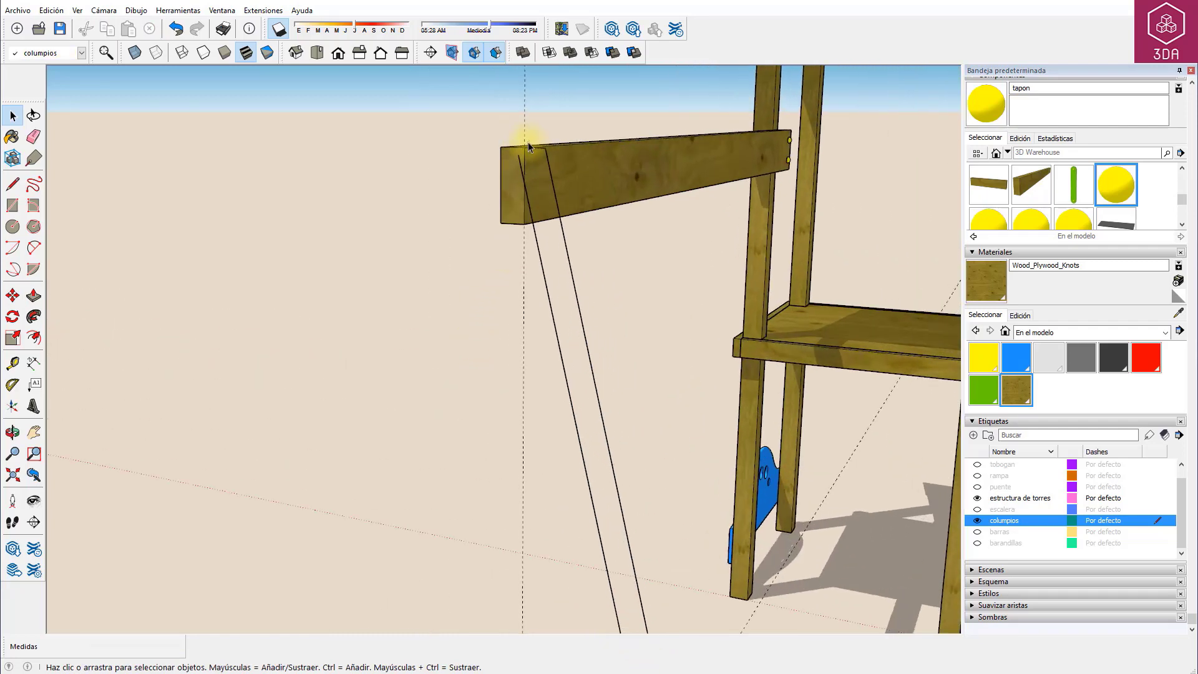
scroll(526, 148, up, 3)
middle_drag(511, 187, 506, 207)
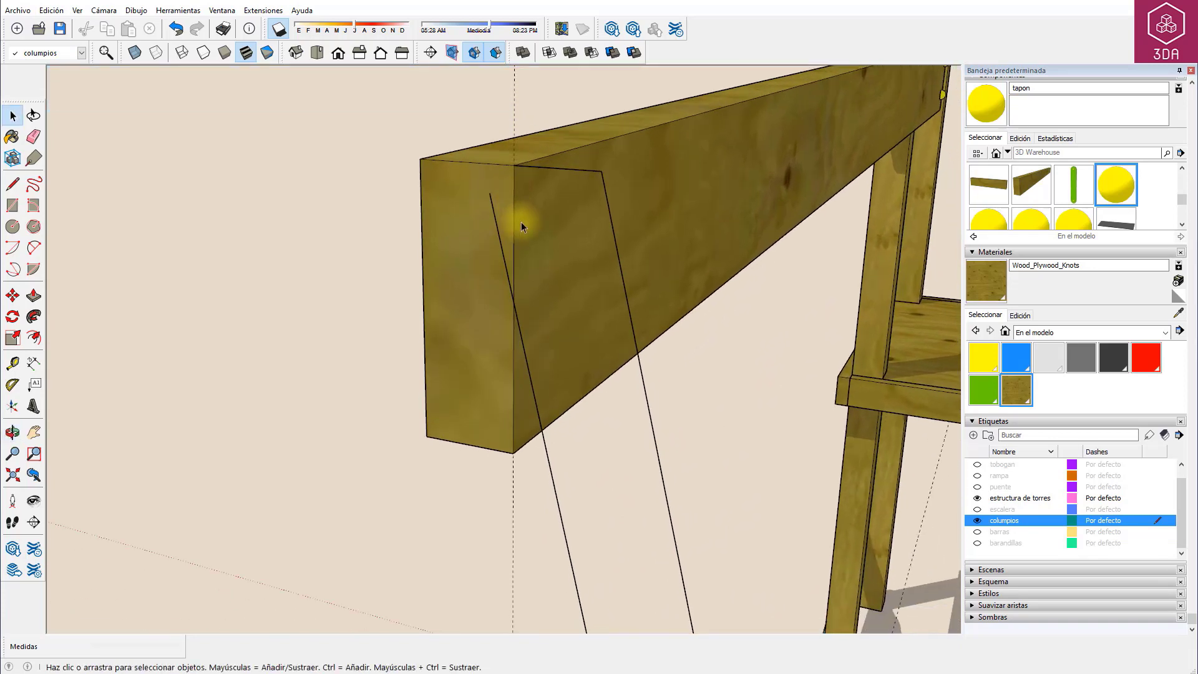
key(l)
click(521, 165)
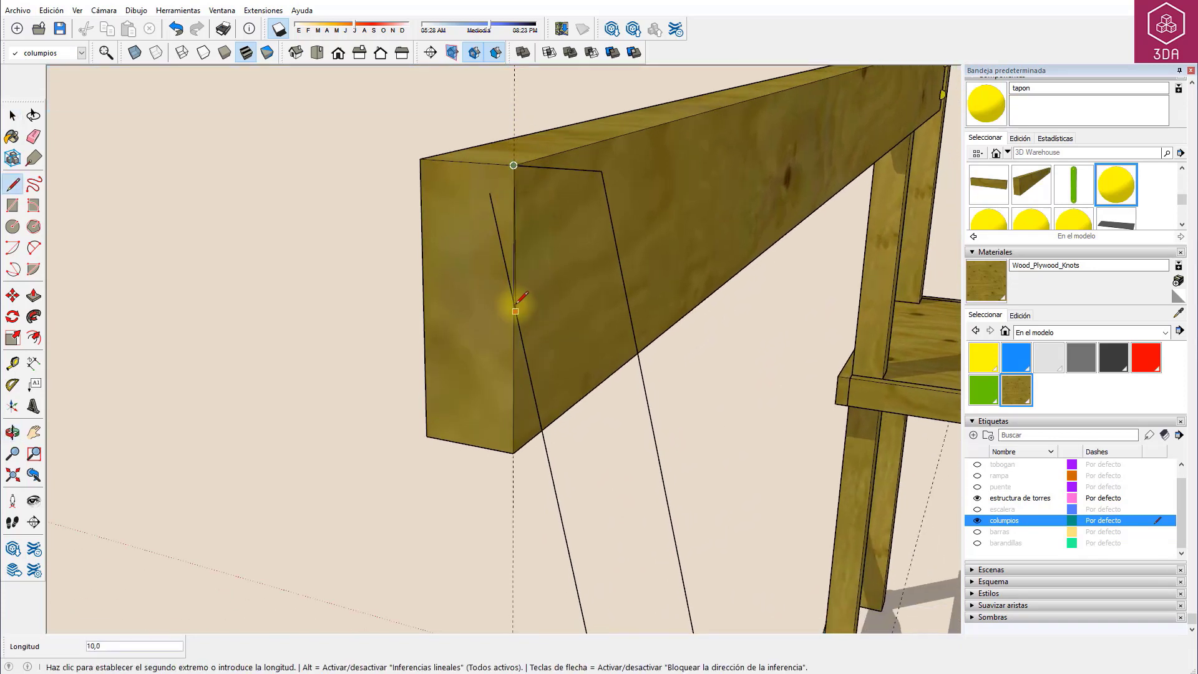
Close the outline into a face, push/pull it 10 into a slanted post, and select it
click(513, 301)
key(space)
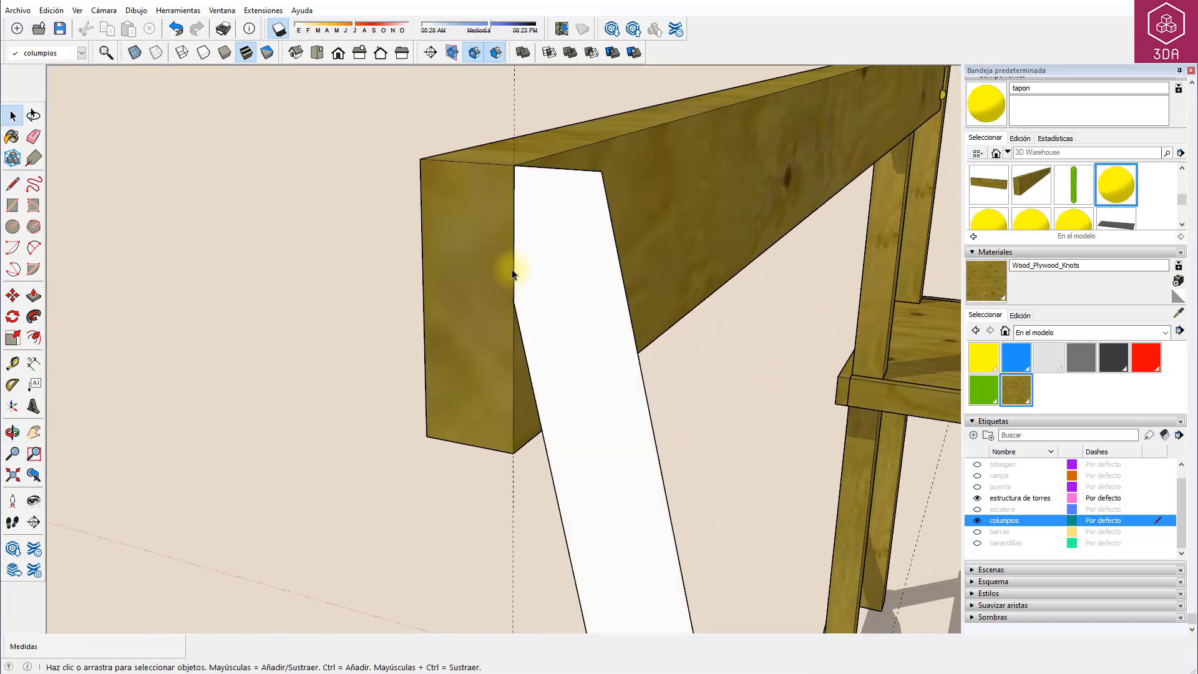
click(595, 345)
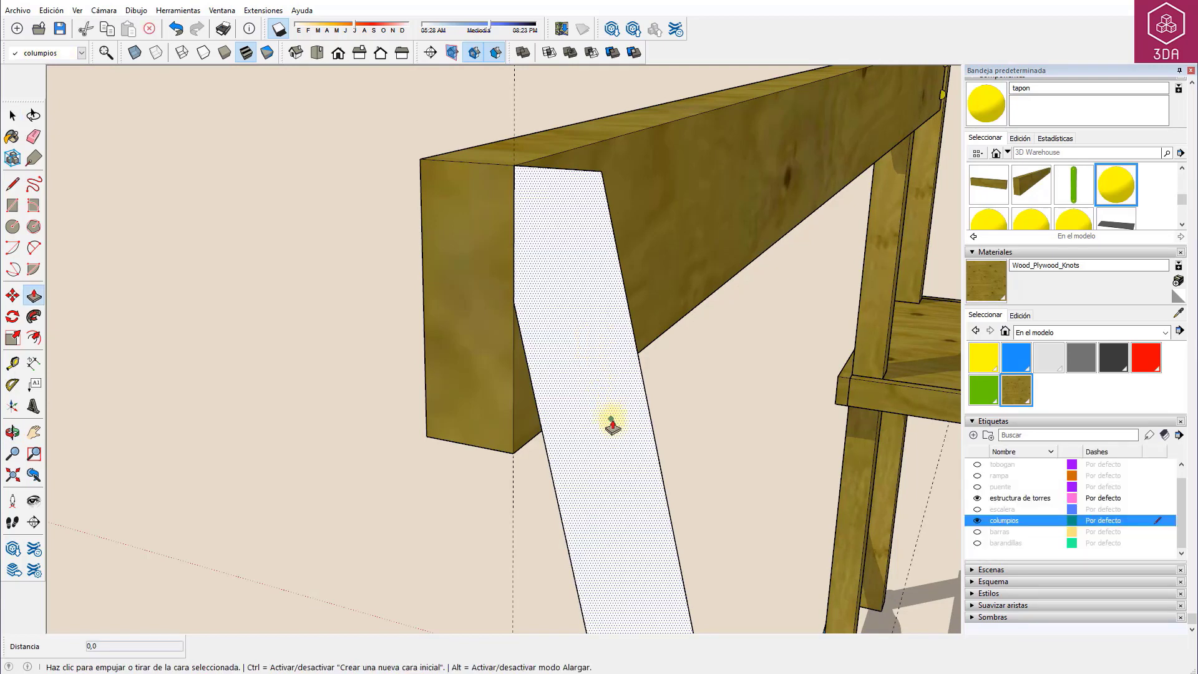
drag(610, 422, 659, 403)
text(10)
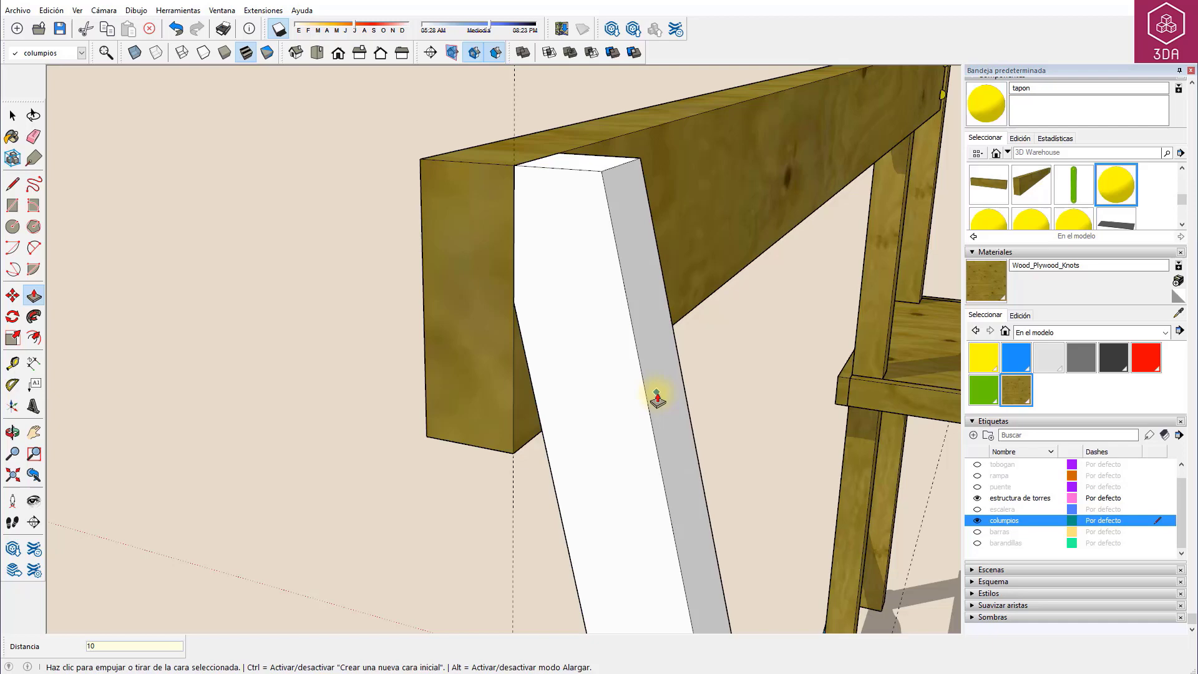
key(Return)
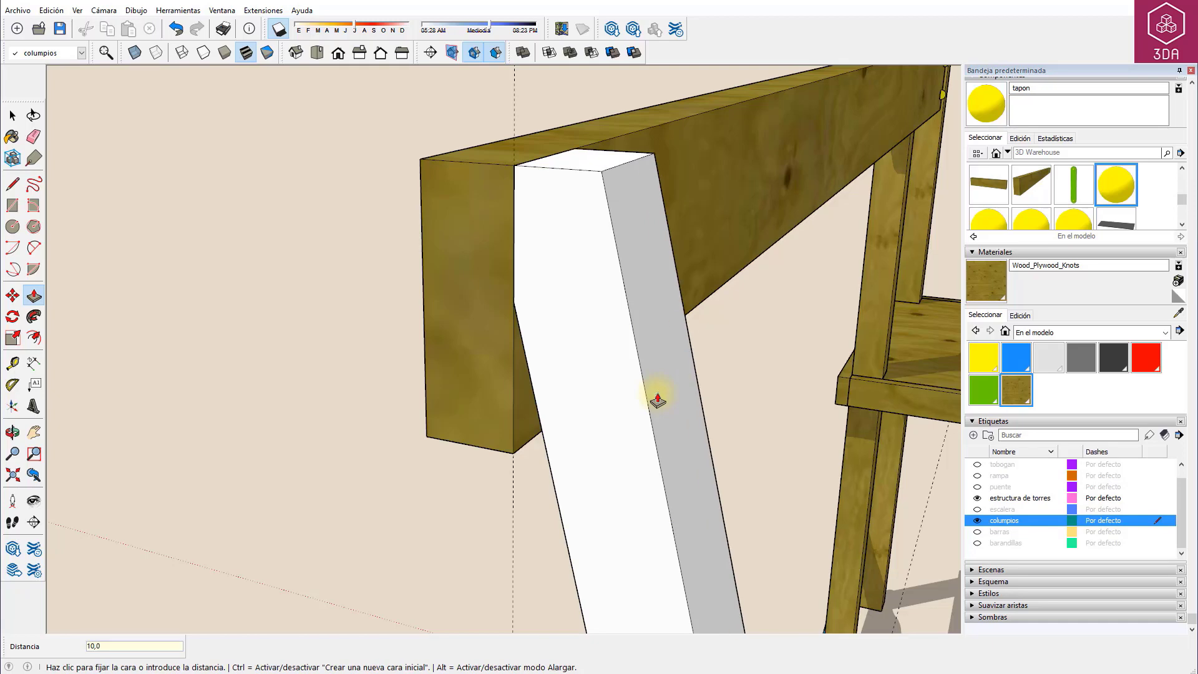
key(space)
triple_click(629, 438)
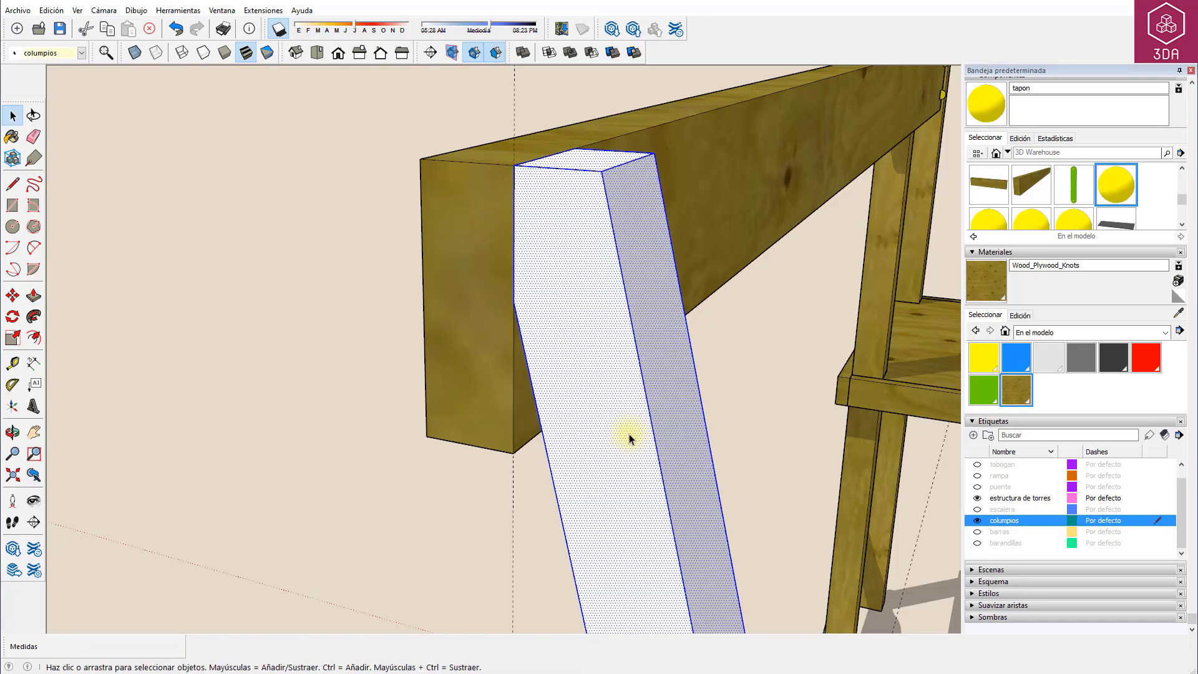
Paint the slanted post with the Wood_Plywood_Knots material
click(1014, 388)
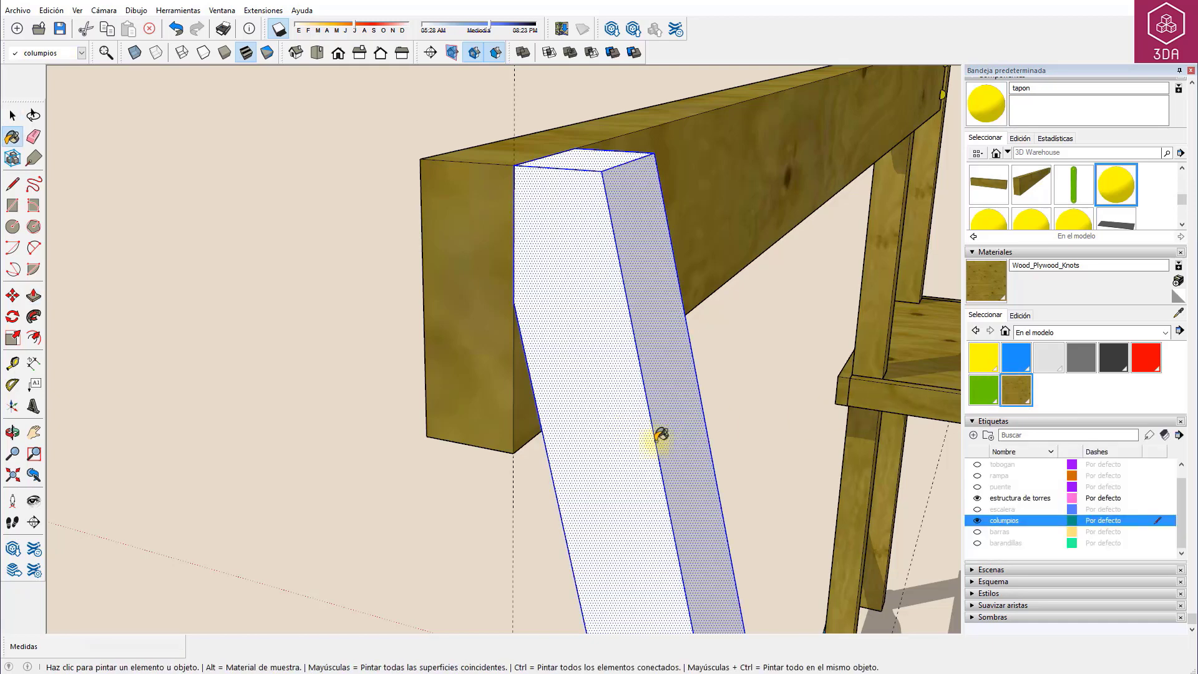
click(617, 436)
scroll(536, 362, down, 2)
scroll(562, 380, down, 2)
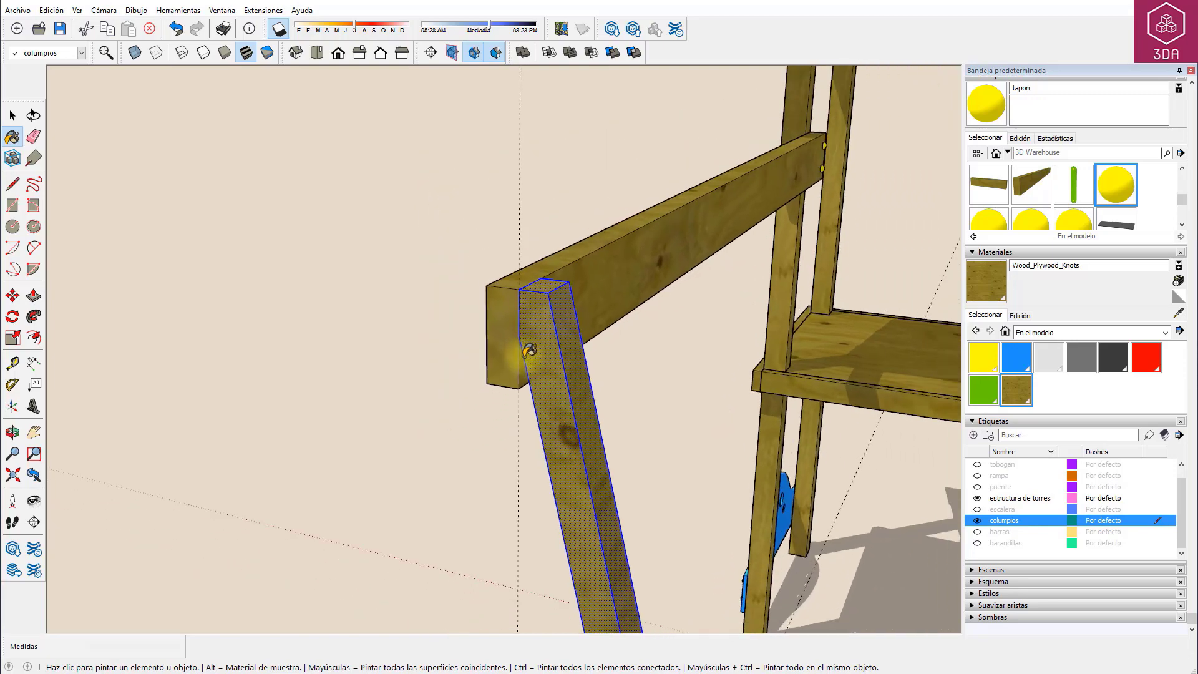
scroll(595, 405, down, 2)
scroll(596, 406, down, 1)
Orbit beside the tower, clear the selection and bring up the post face's context menu
middle_drag(595, 406, 541, 306)
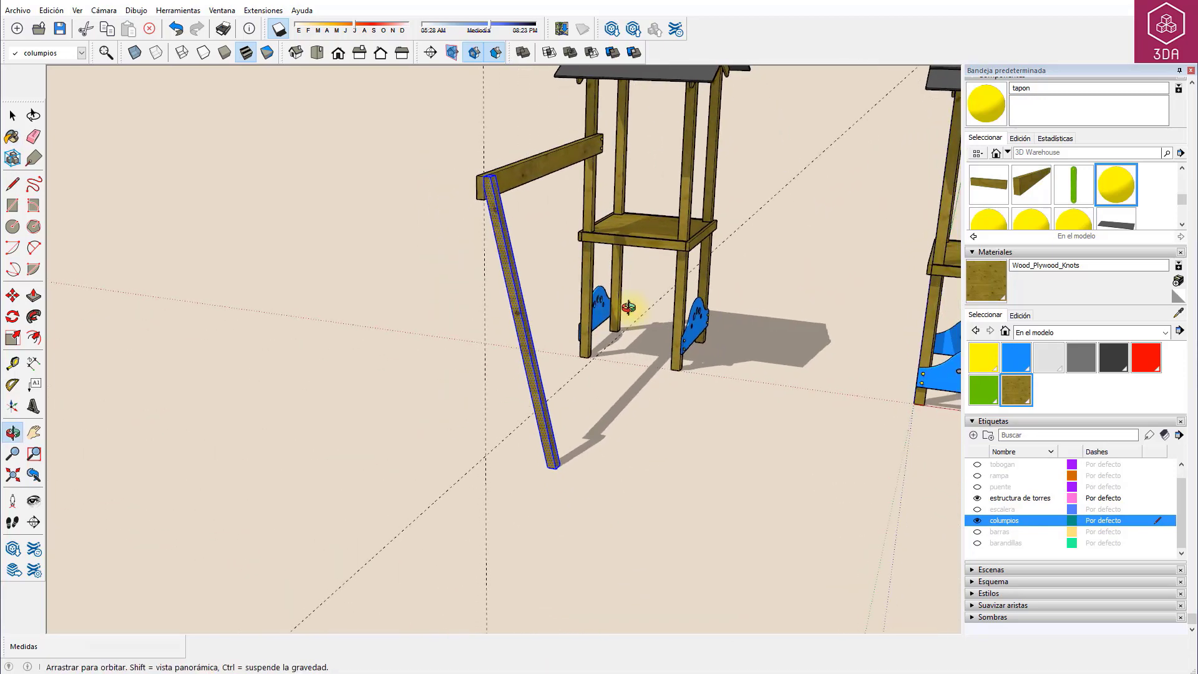
scroll(541, 306, up, 2)
scroll(530, 307, up, 2)
scroll(524, 310, up, 2)
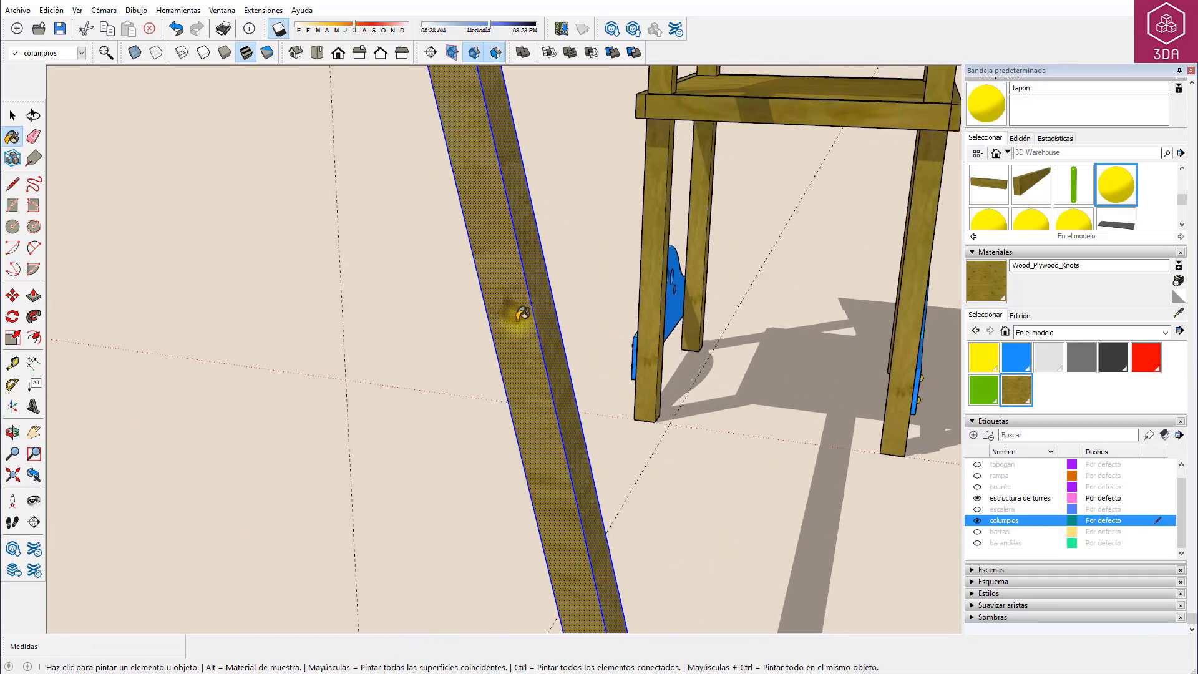
key(space)
key(ctrl+t)
right_click(517, 320)
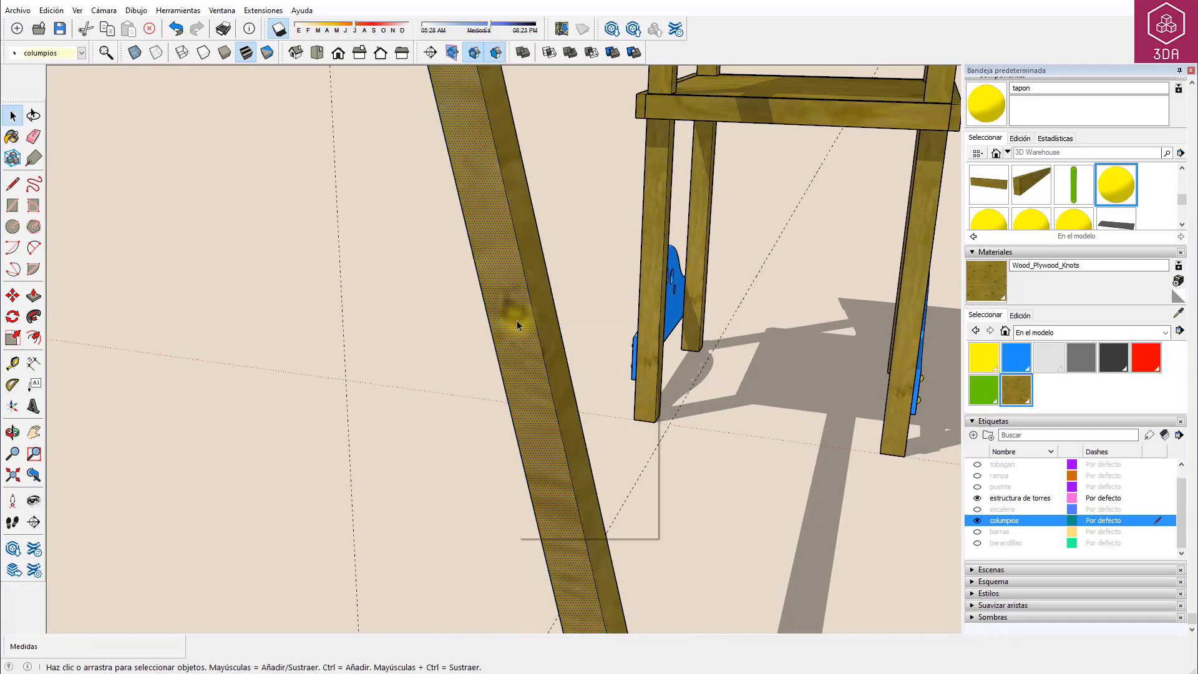
mouse_move(565, 484)
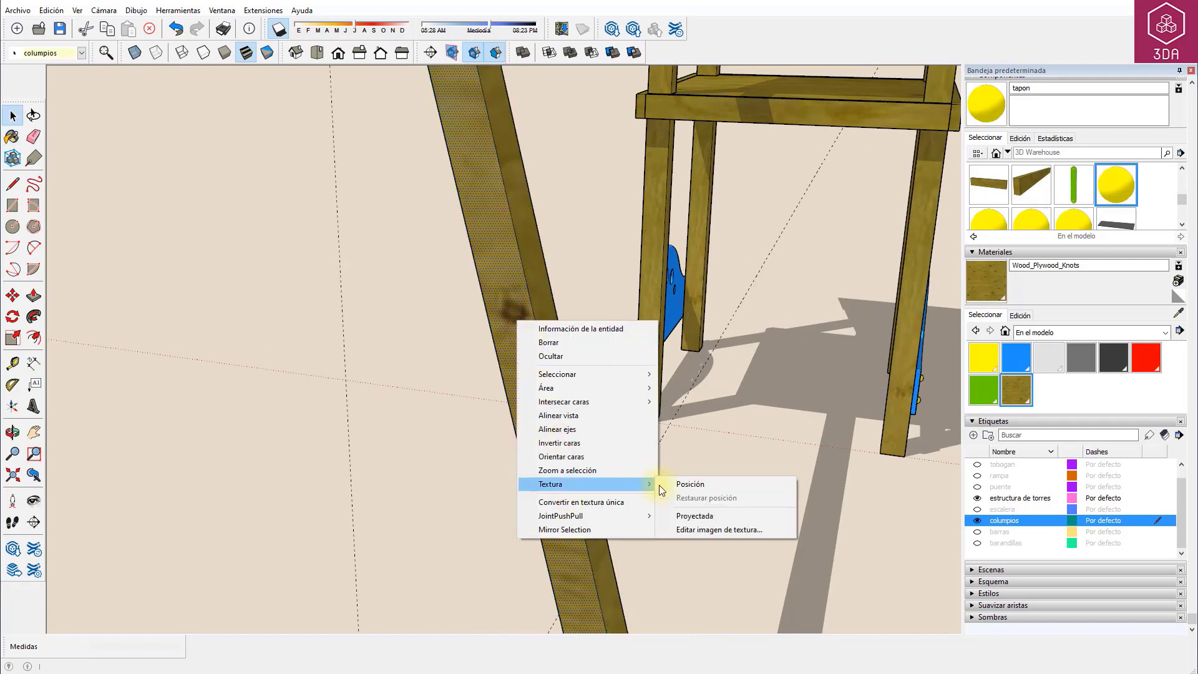
Reposition the post's wood texture, rotating and scaling the grain, then finish
click(692, 485)
scroll(583, 379, down, 3)
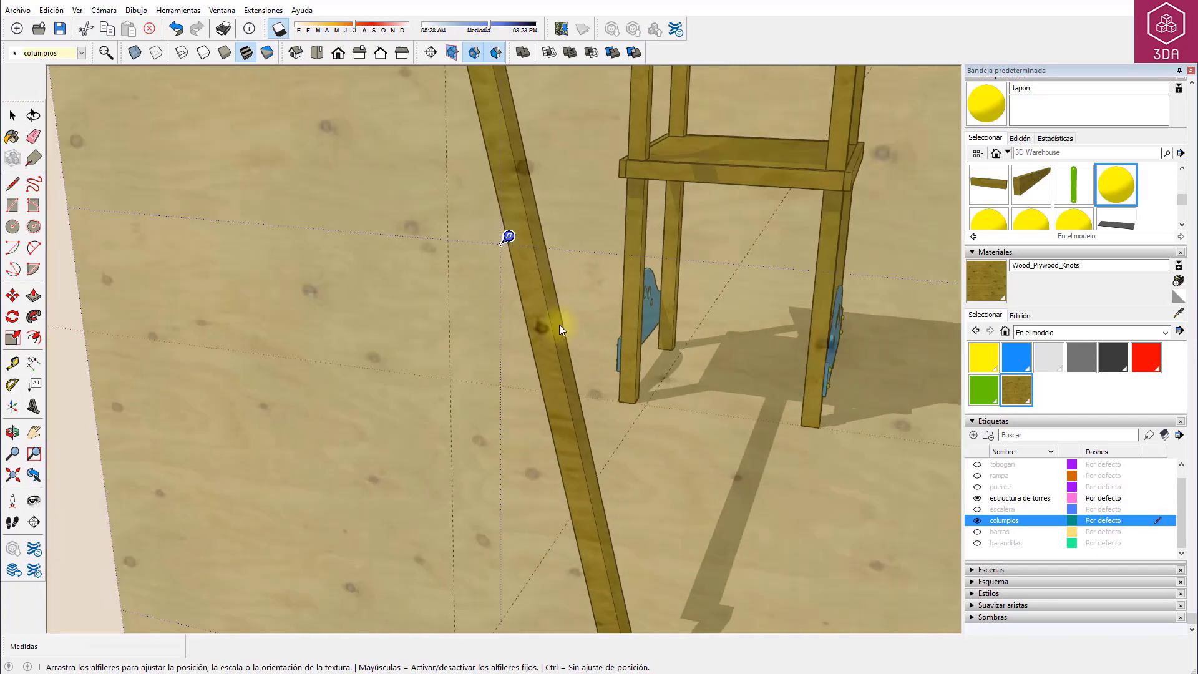
scroll(559, 325, down, 2)
scroll(550, 322, down, 2)
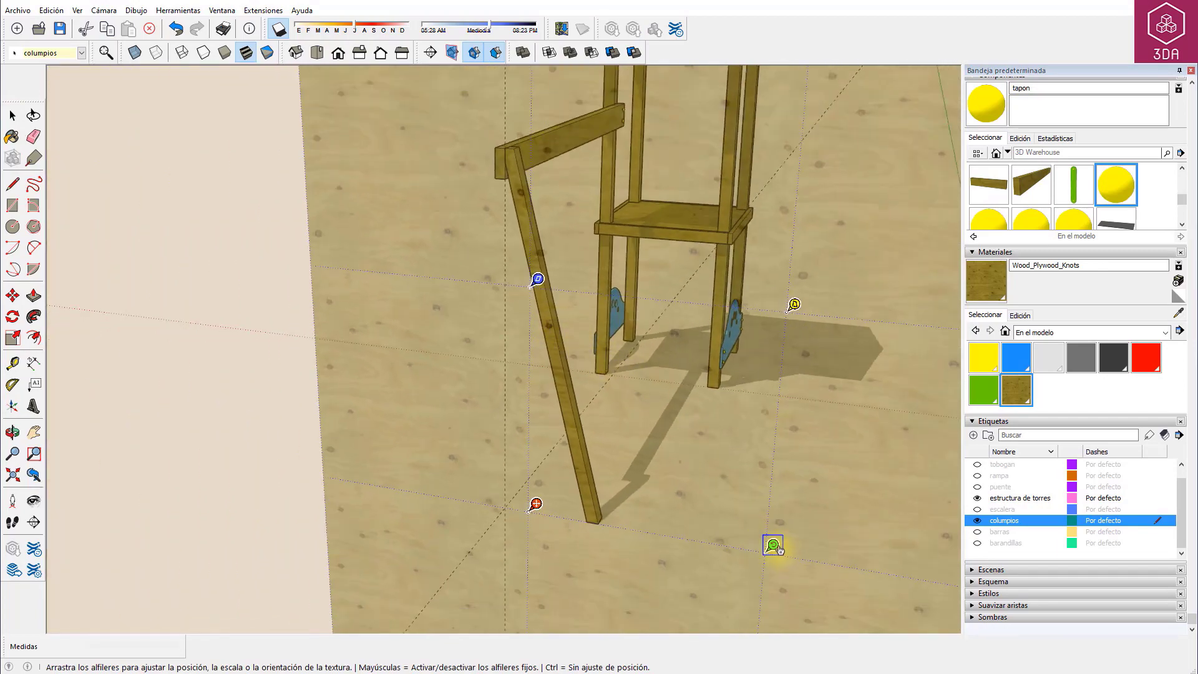
mouse_move(772, 546)
mouse_down()
mouse_move(657, 198)
mouse_move(417, 110)
mouse_up()
right_click(417, 110)
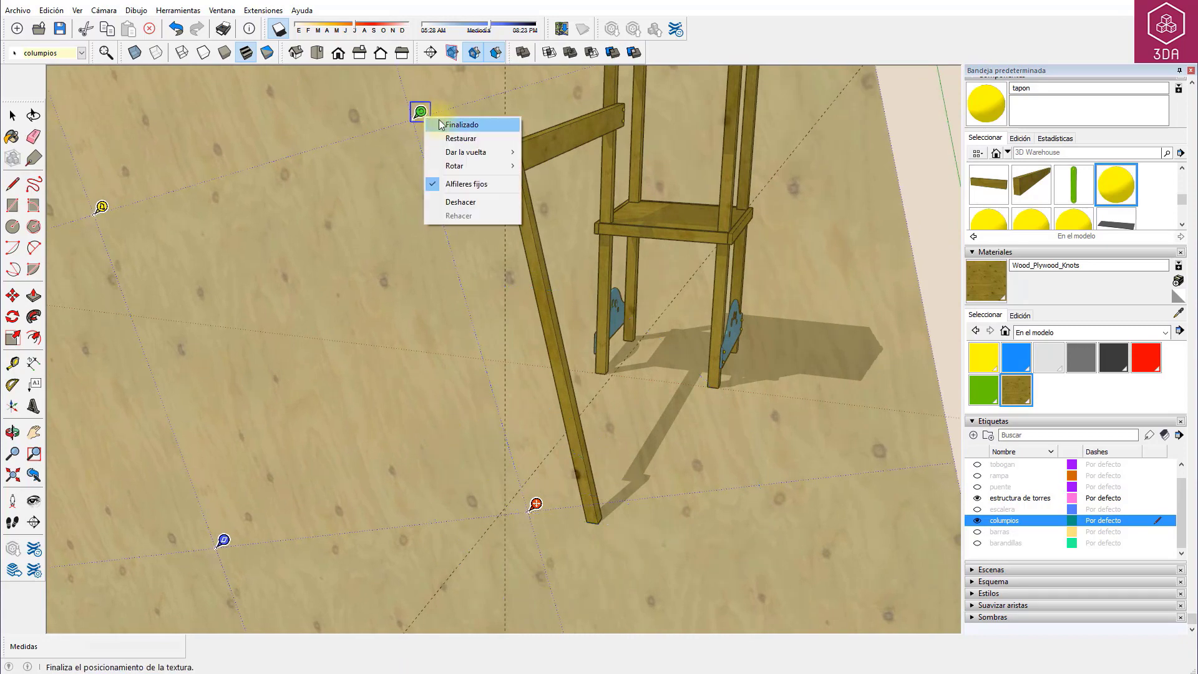
click(440, 119)
Reposition the leg face's texture again so the plywood grain runs along the leg
scroll(507, 447, up, 2)
scroll(388, 321, up, 5)
right_click(388, 321)
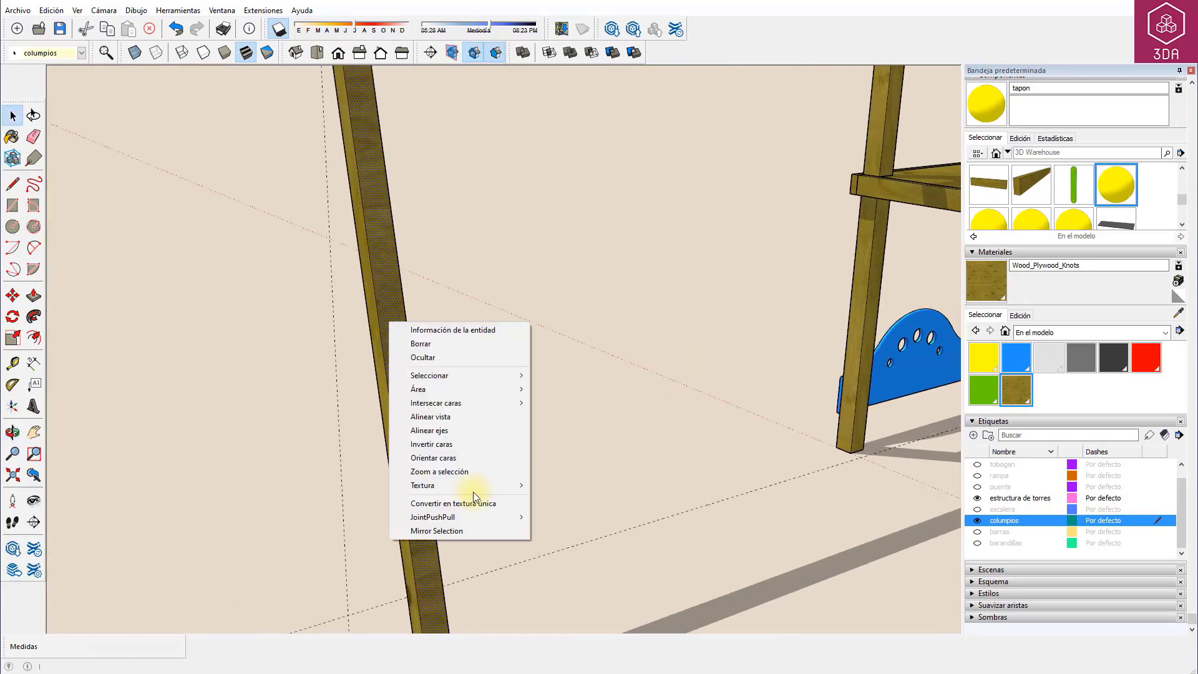
click(605, 488)
drag(701, 347, 253, 62)
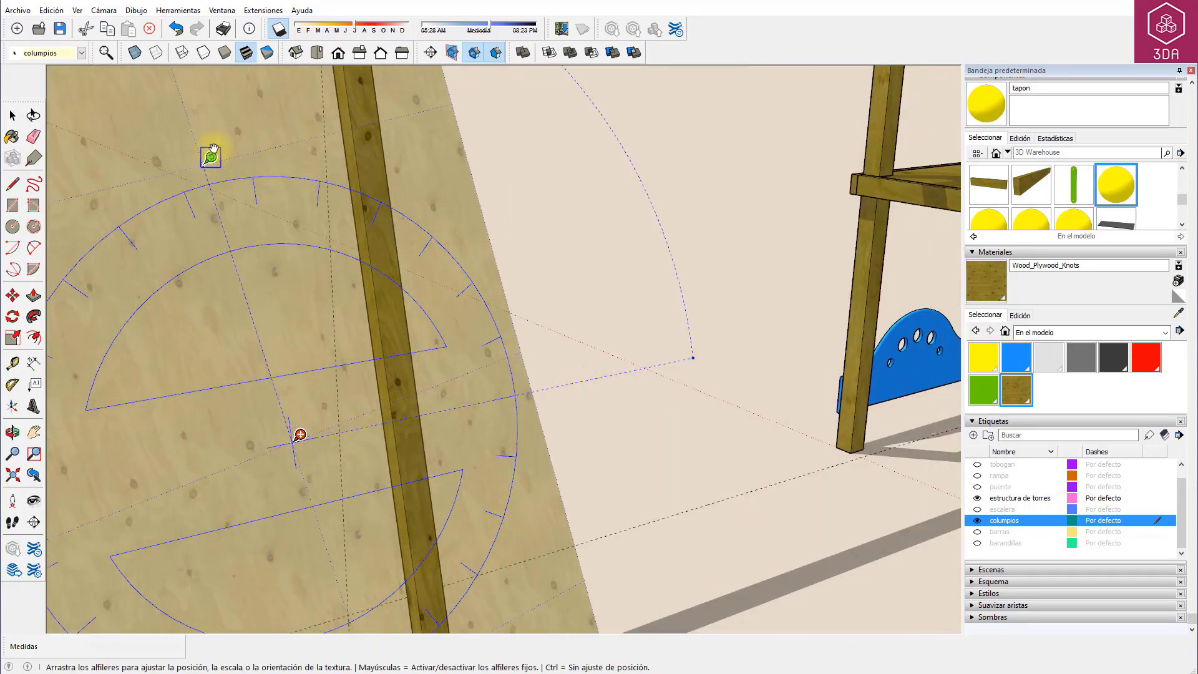
key(Return)
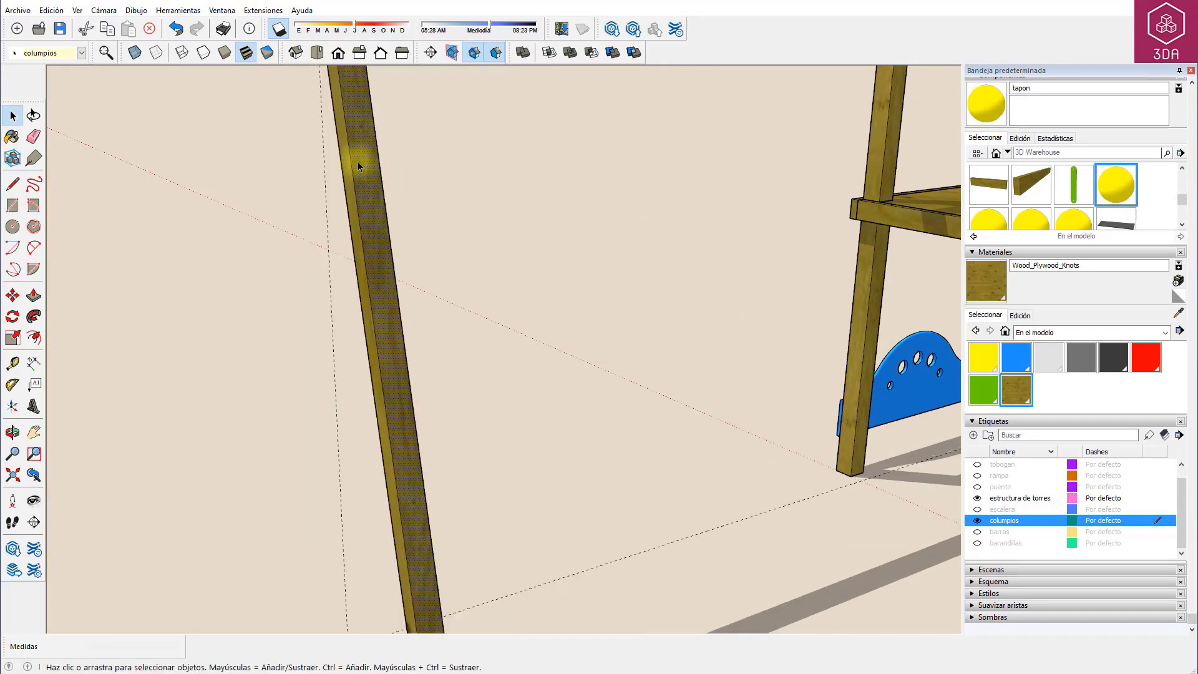
From another angle, adjust the plywood texture placement on a second leg face
mouse_move(229, 333)
middle_down()
mouse_move(570, 361)
mouse_move(717, 292)
middle_up()
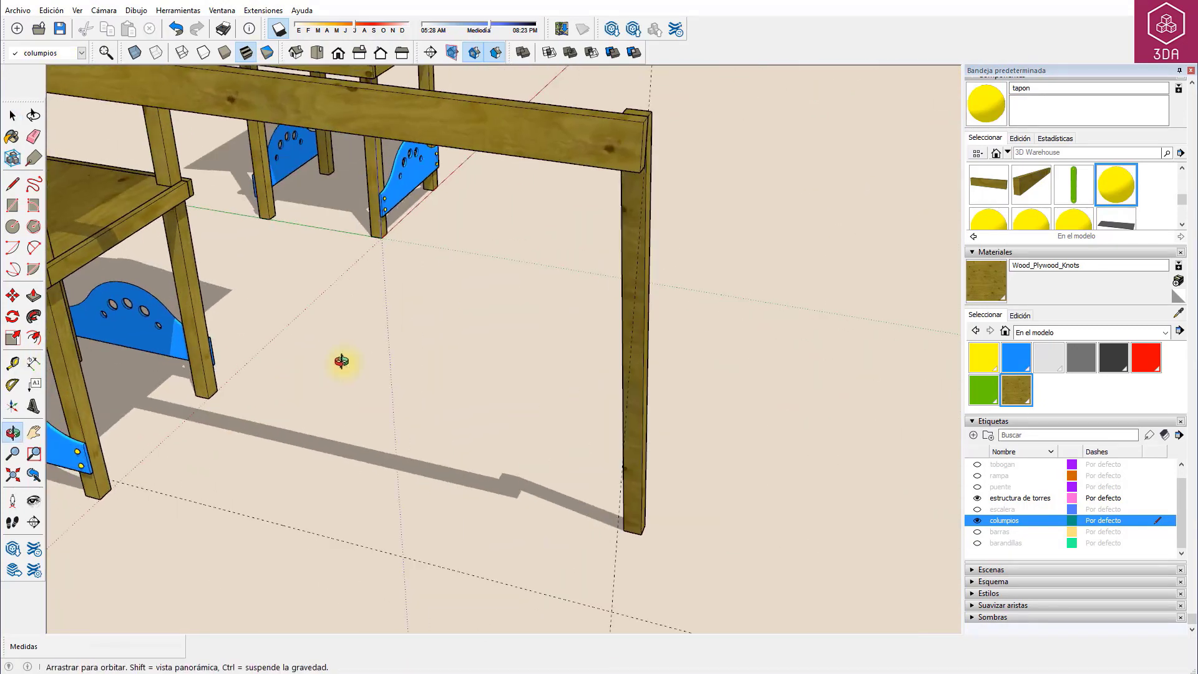
right_click(717, 293)
click(859, 469)
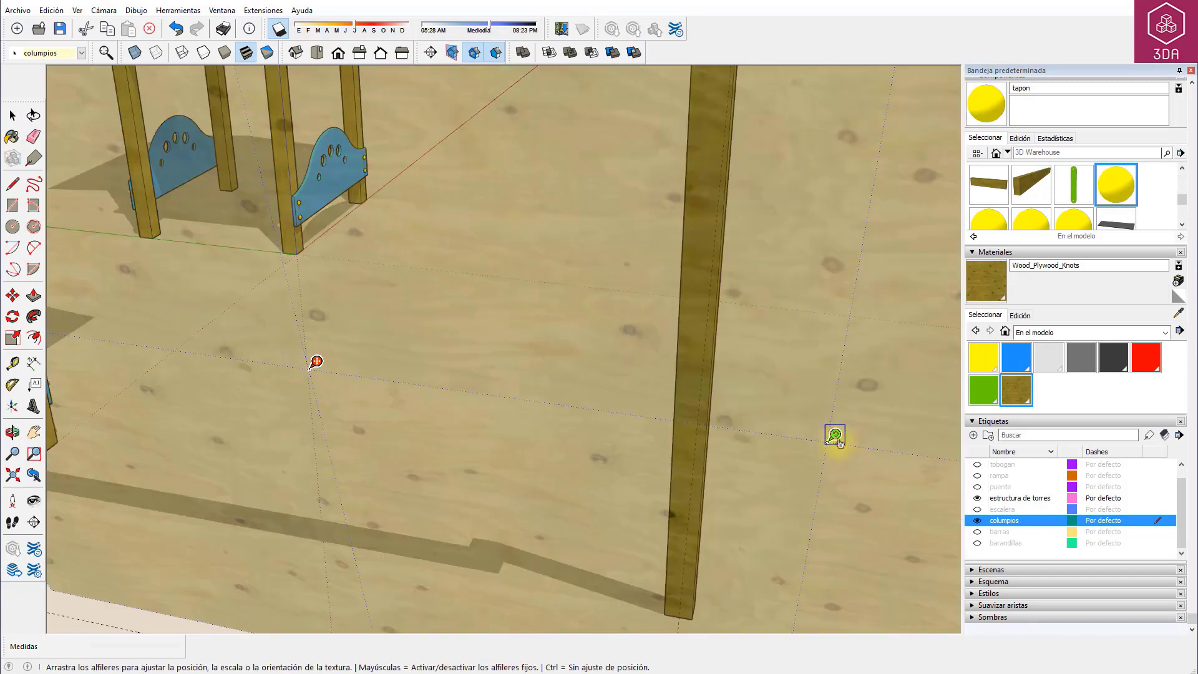
drag(421, 152, 282, 71)
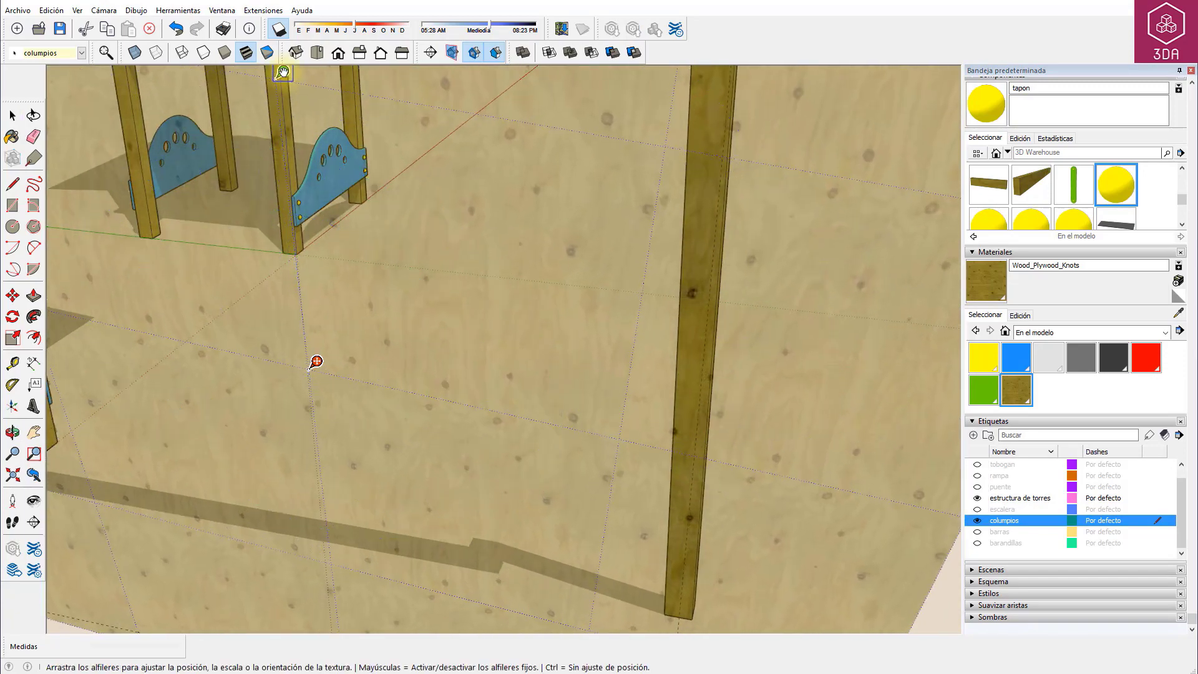
right_click(314, 106)
click(349, 113)
Close in on the slanted leg and rotate its remaining face's grain along the length
middle_drag(603, 342, 467, 166)
scroll(659, 245, up, 5)
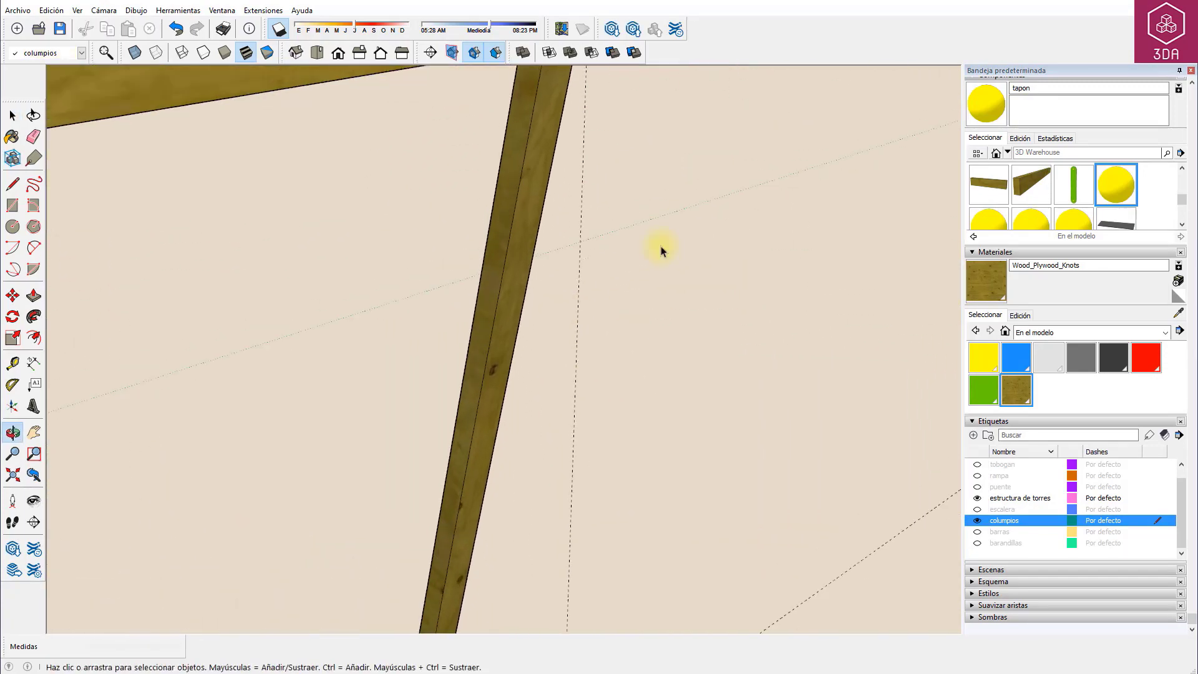
right_click(481, 310)
click(630, 471)
scroll(554, 385, down, 5)
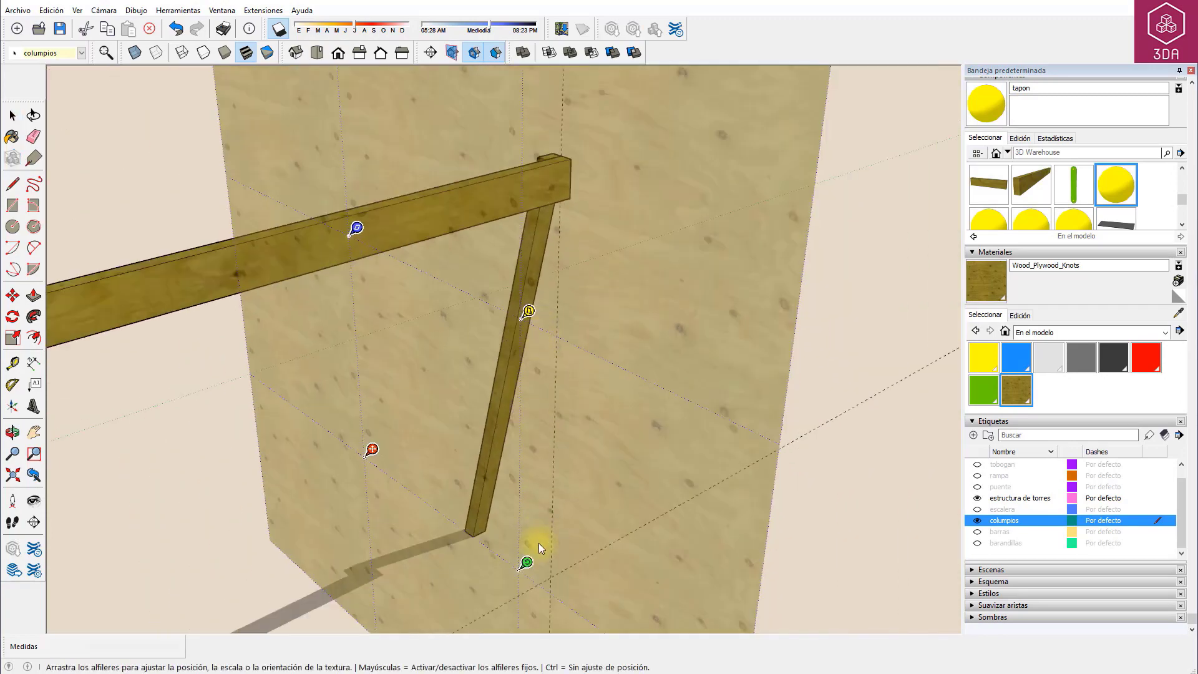
scroll(537, 543, down, 2)
drag(548, 472, 405, 170)
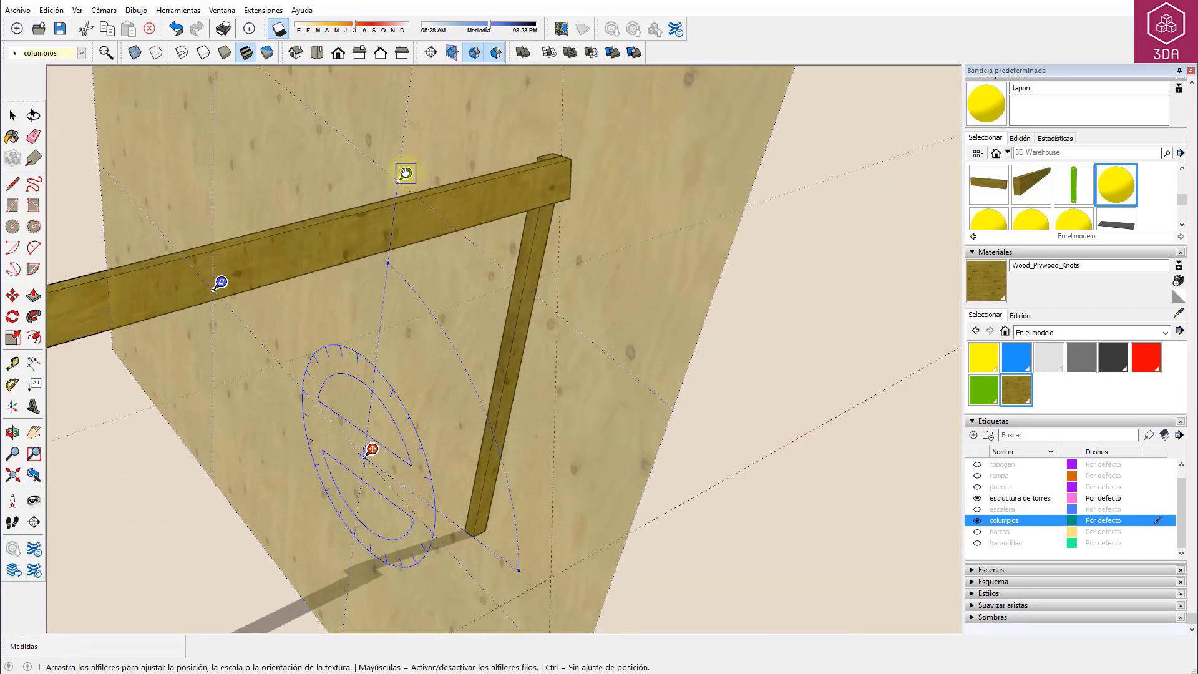
right_click(405, 170)
click(430, 177)
scroll(664, 409, down, 4)
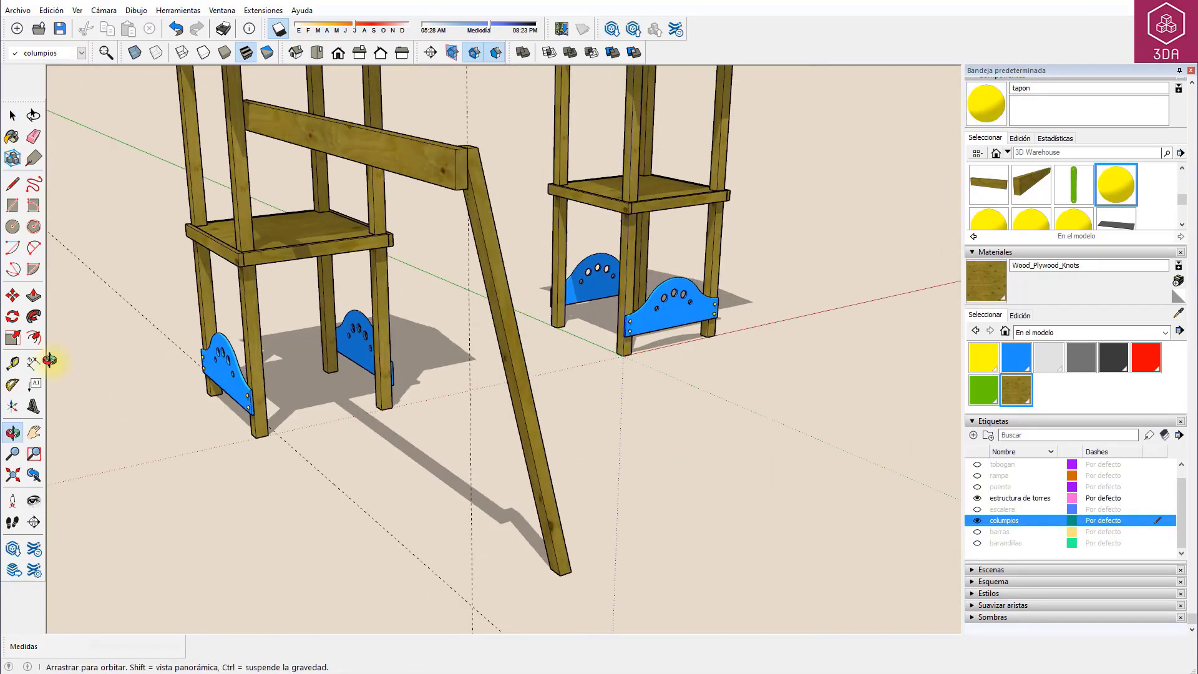
mouse_move(436, 374)
middle_down()
mouse_move(348, 386)
mouse_move(345, 309)
middle_up()
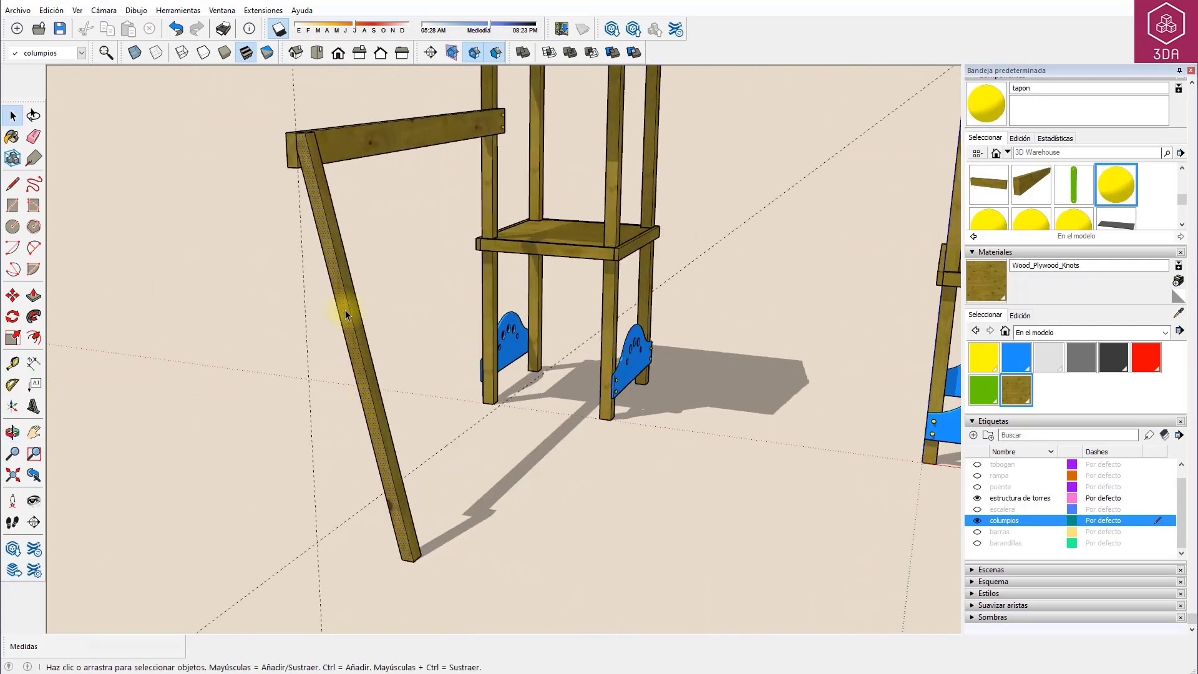
Make the whole slanted leg beam a component named 'pata de colu…'
triple_click(346, 309)
right_click(346, 309)
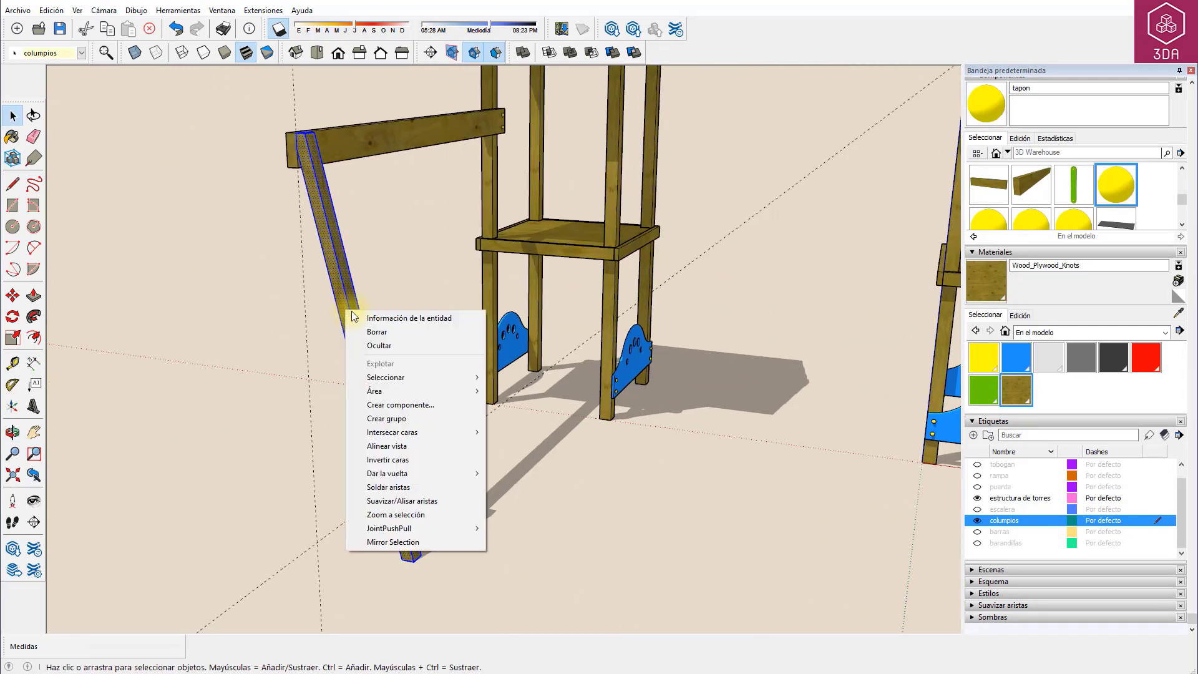
click(401, 405)
text(pata de columpio)
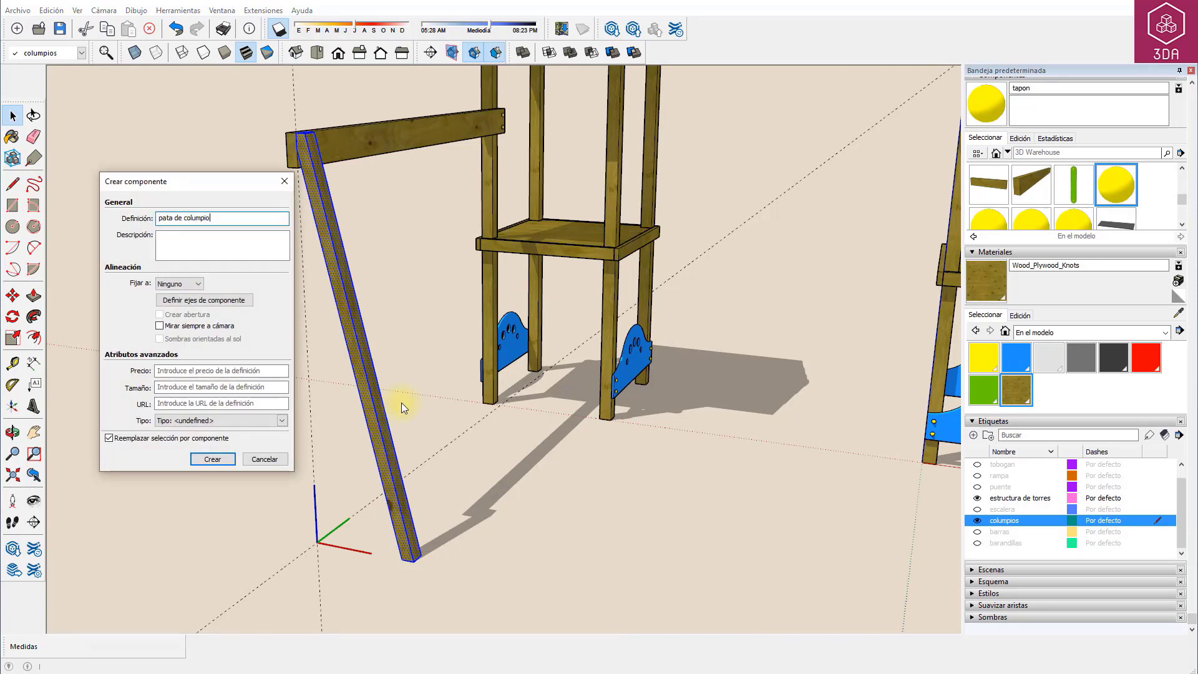
key(Return)
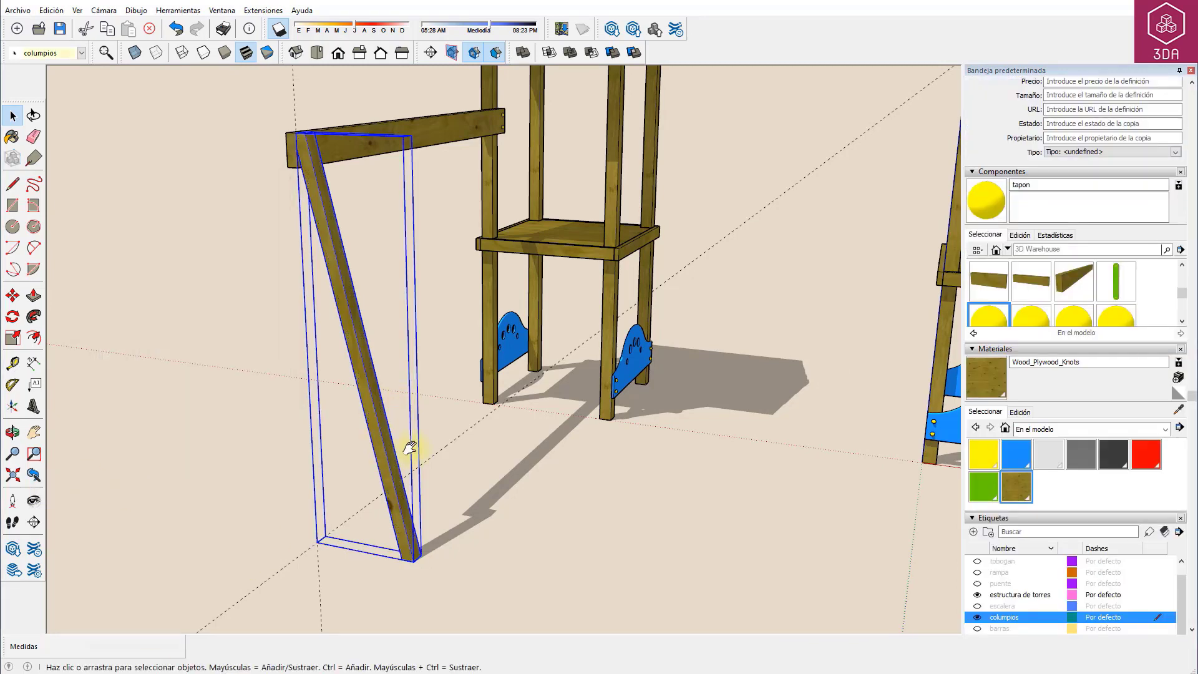
shift+middle_drag(408, 449, 509, 455)
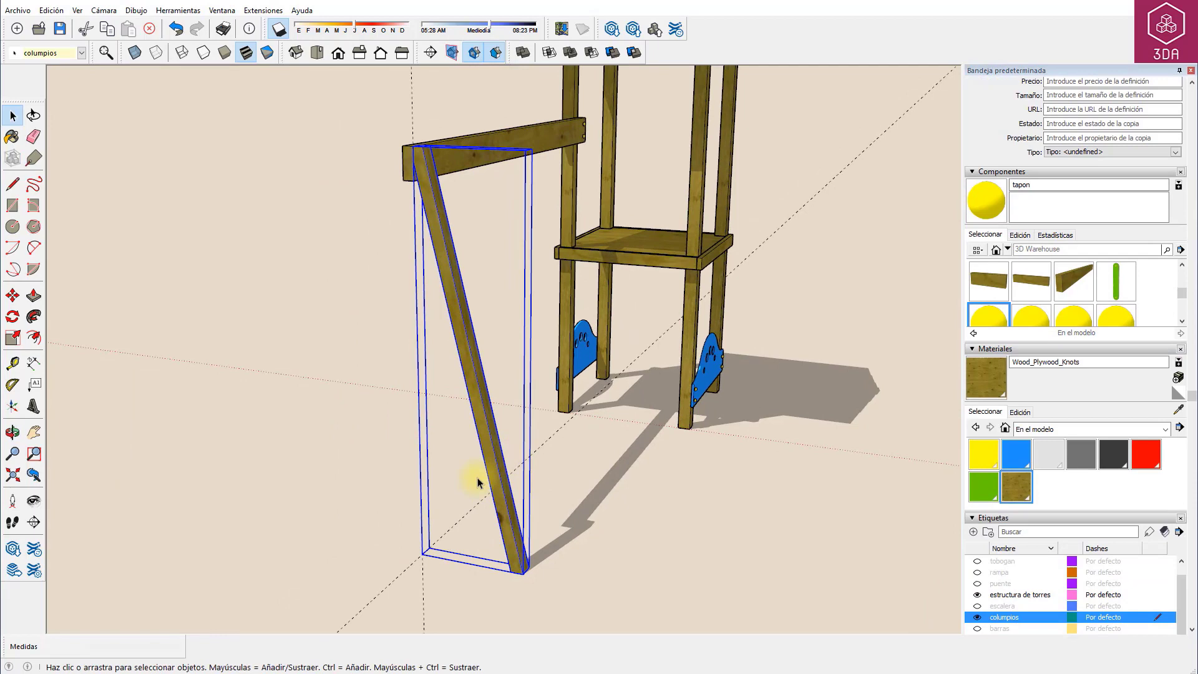
Copy the leg component to the left and flip the copy along the red axis
key(m)
click(428, 537)
key(ctrl)
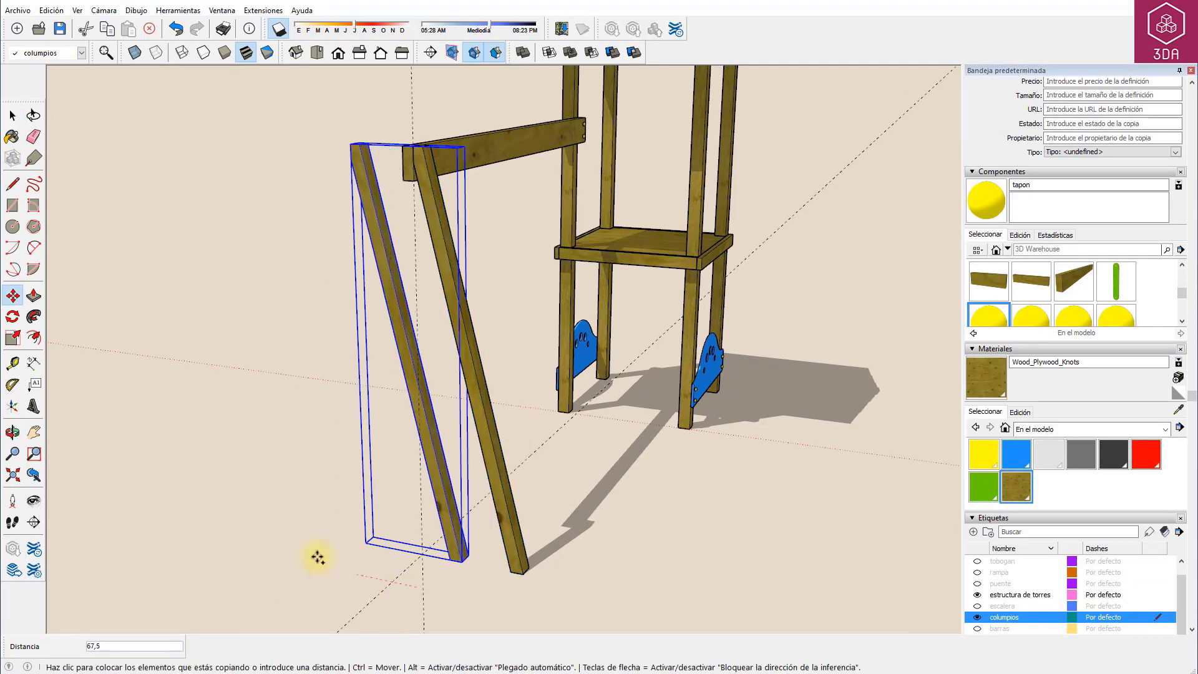
click(249, 547)
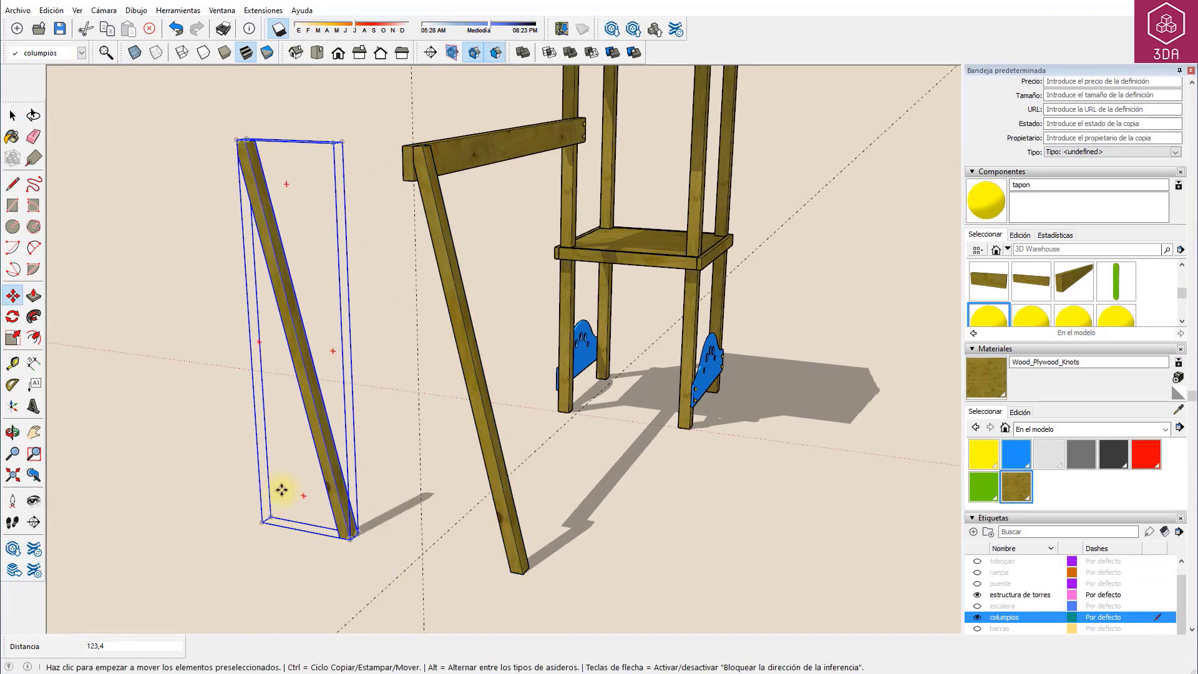
right_click(325, 445)
mouse_move(367, 364)
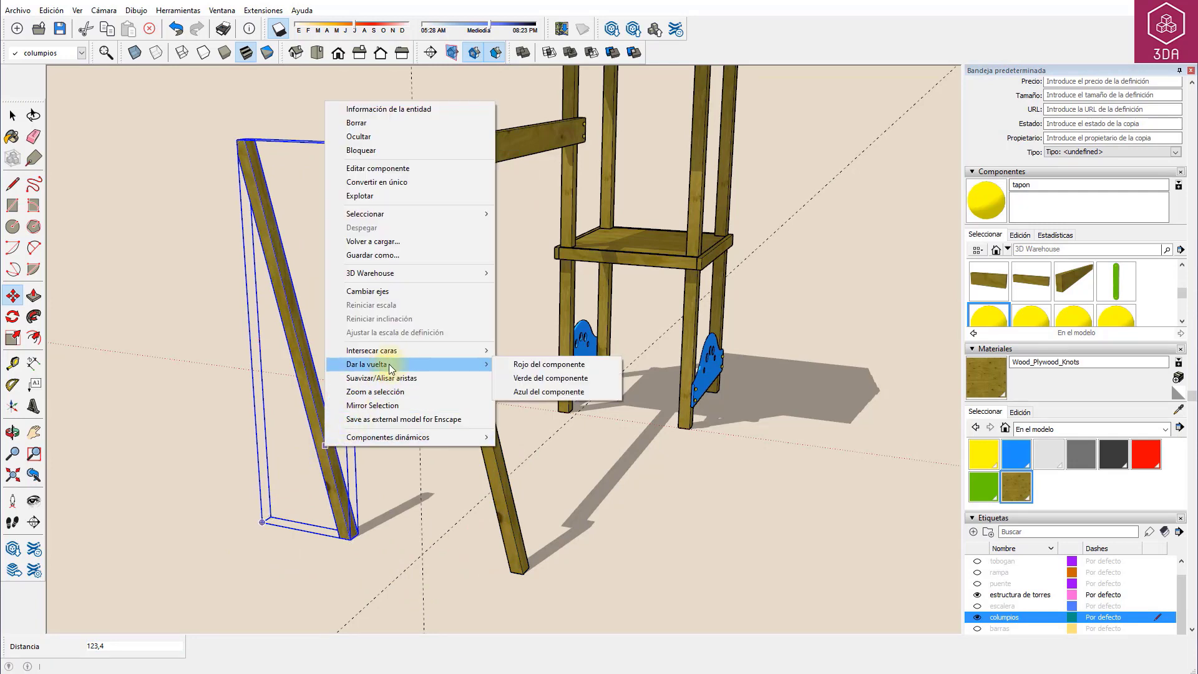
click(529, 364)
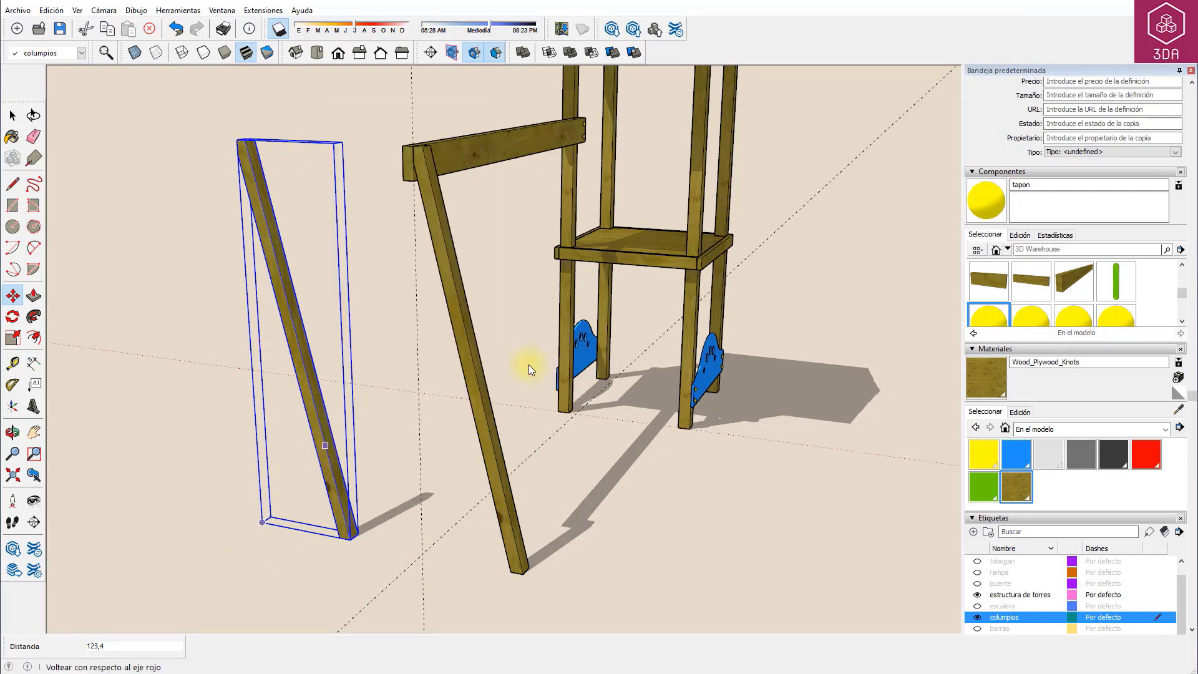
Move the mirrored leg so its top corner meets the original leg under the crossbar
middle_drag(366, 217, 409, 287)
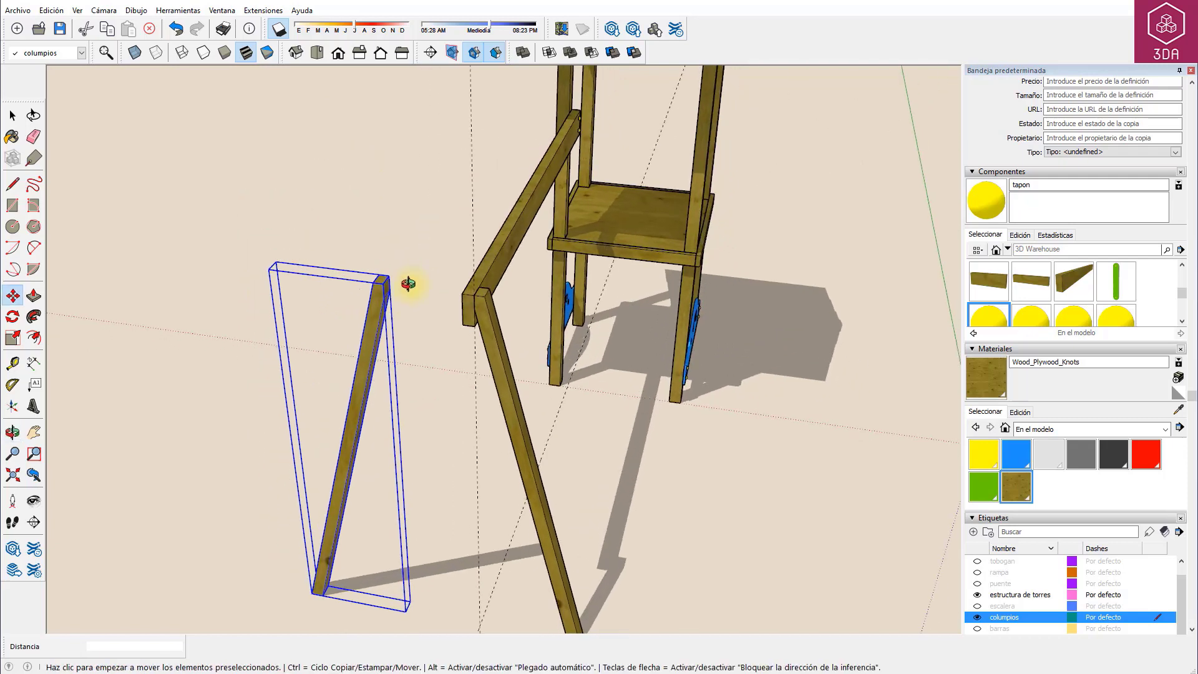
scroll(411, 280, up, 5)
scroll(410, 280, up, 2)
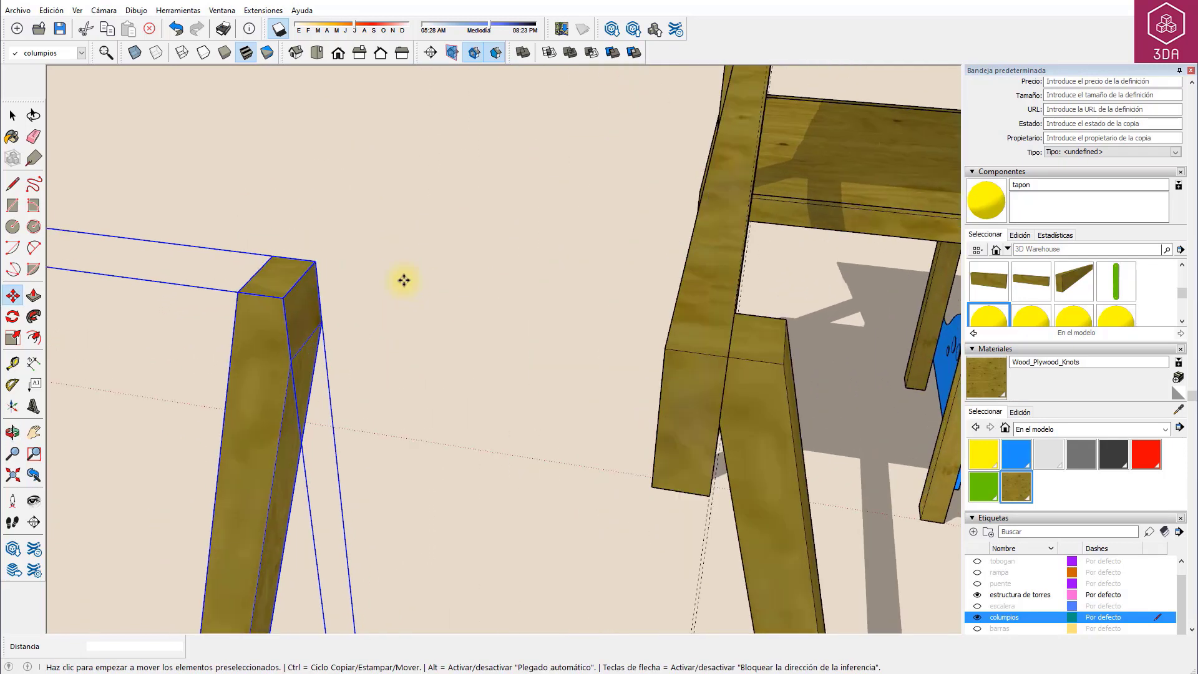
click(286, 297)
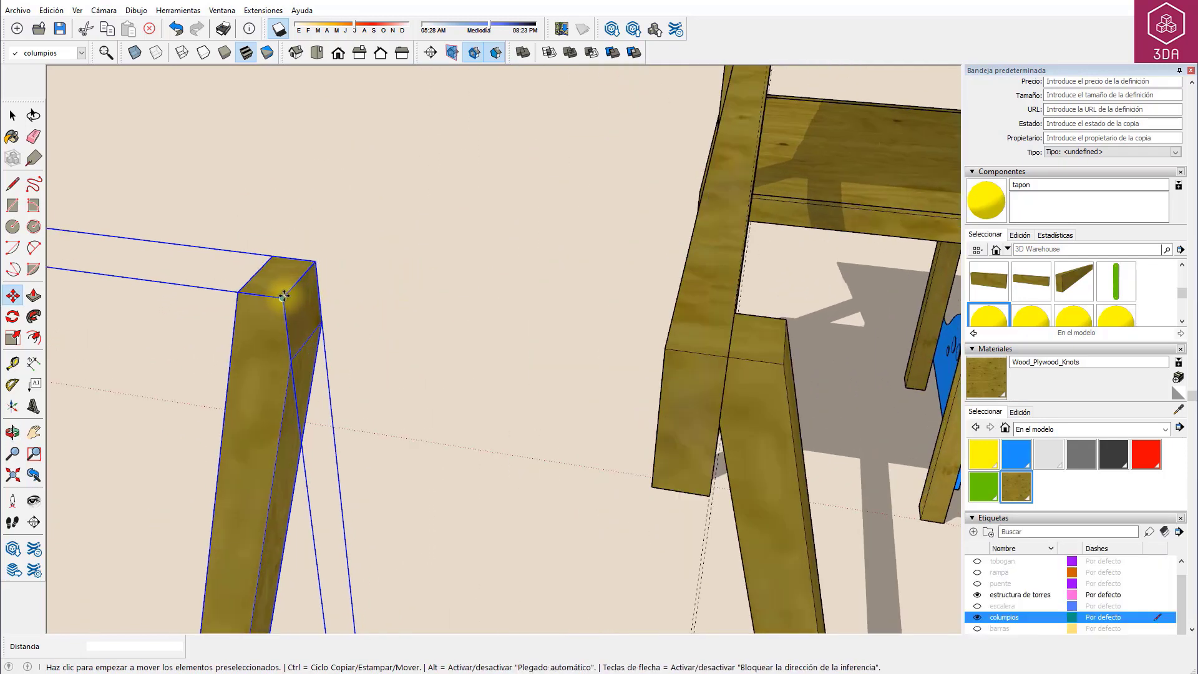
click(660, 348)
key(space)
Orbit and zoom to inspect the new A-frame's top joint
mouse_move(655, 308)
middle_down()
mouse_move(615, 386)
mouse_move(573, 358)
middle_up()
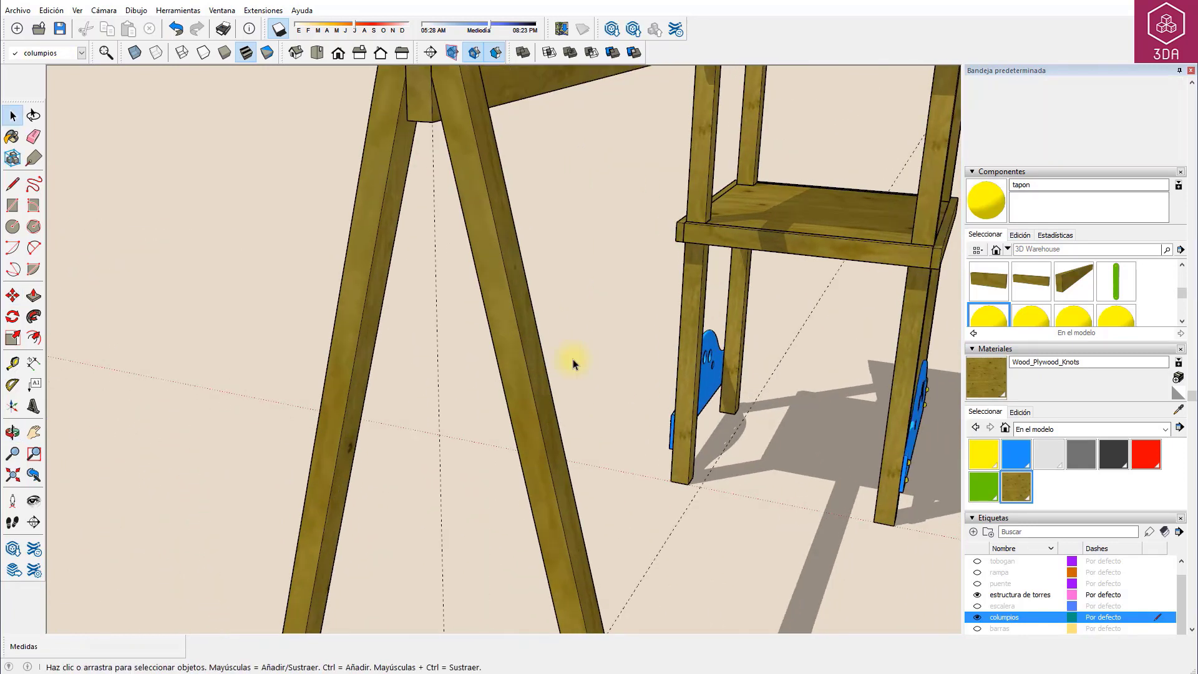
scroll(564, 357, down, 3)
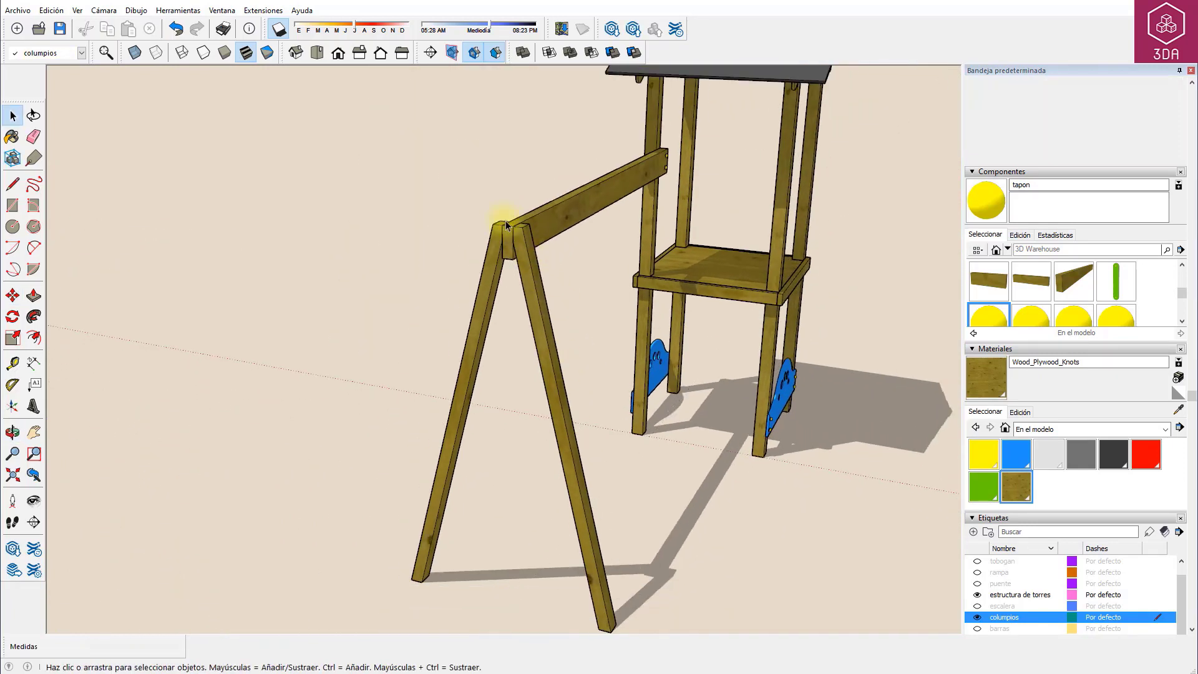
scroll(511, 231, up, 2)
scroll(506, 220, up, 2)
scroll(523, 223, up, 2)
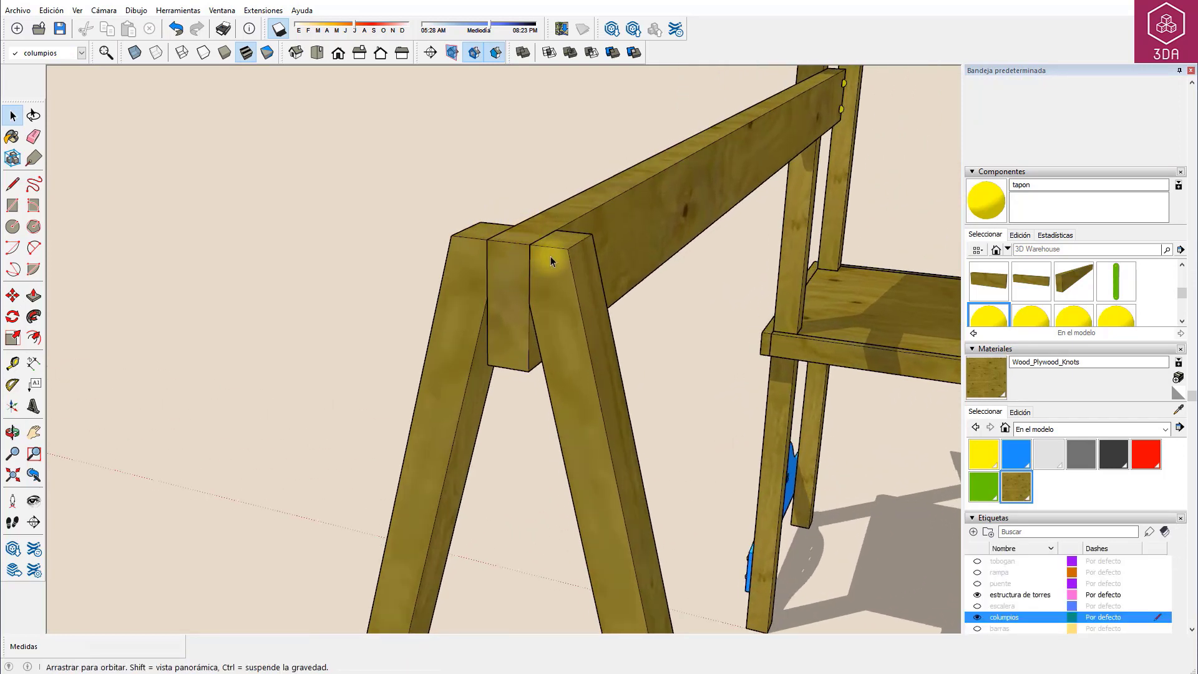
middle_drag(524, 238, 555, 211)
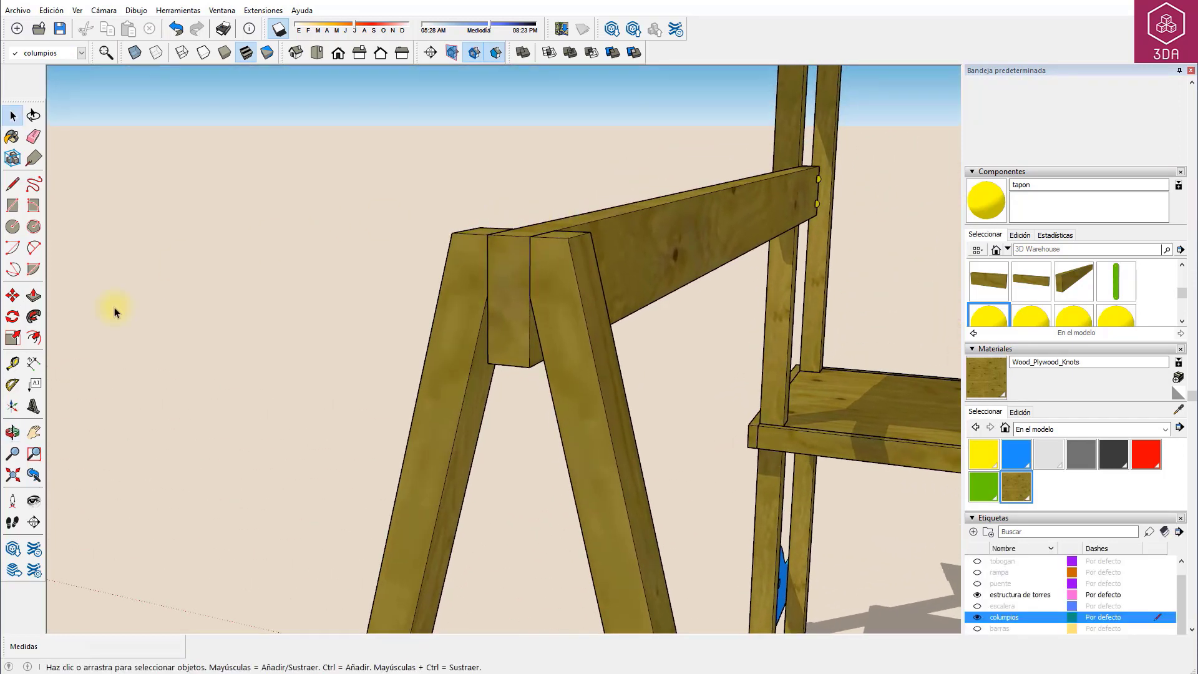
click(12, 363)
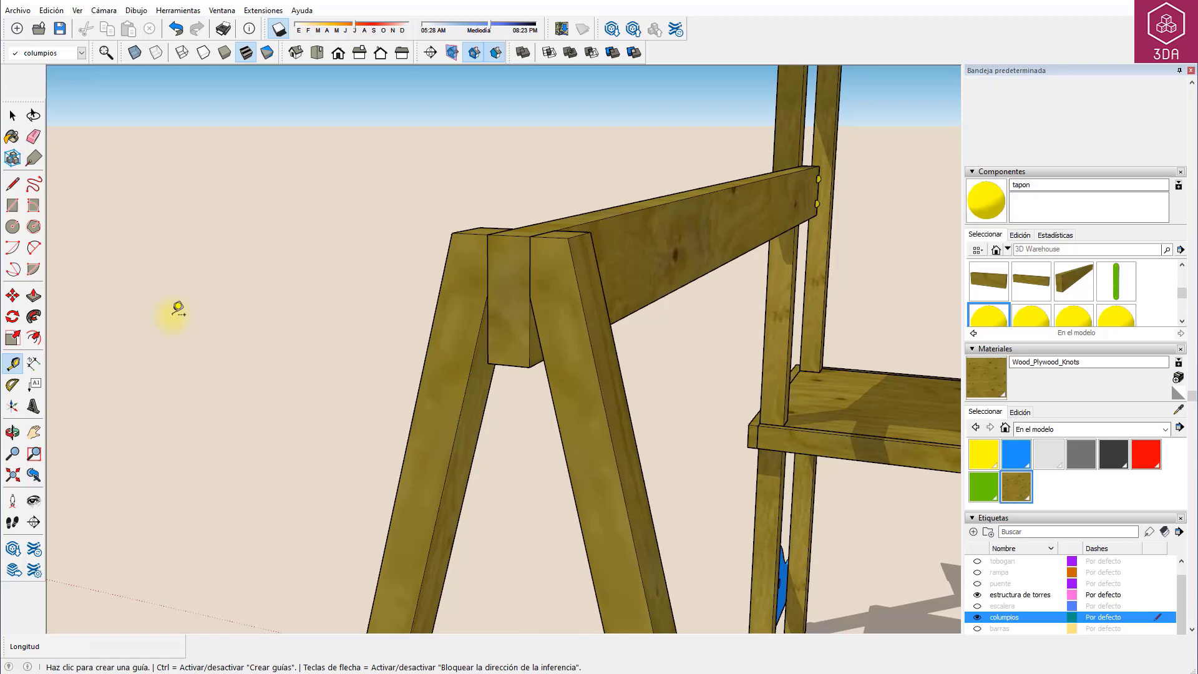
Place a guide below the leg tops and draw a line across both legs there
click(508, 235)
text(32)
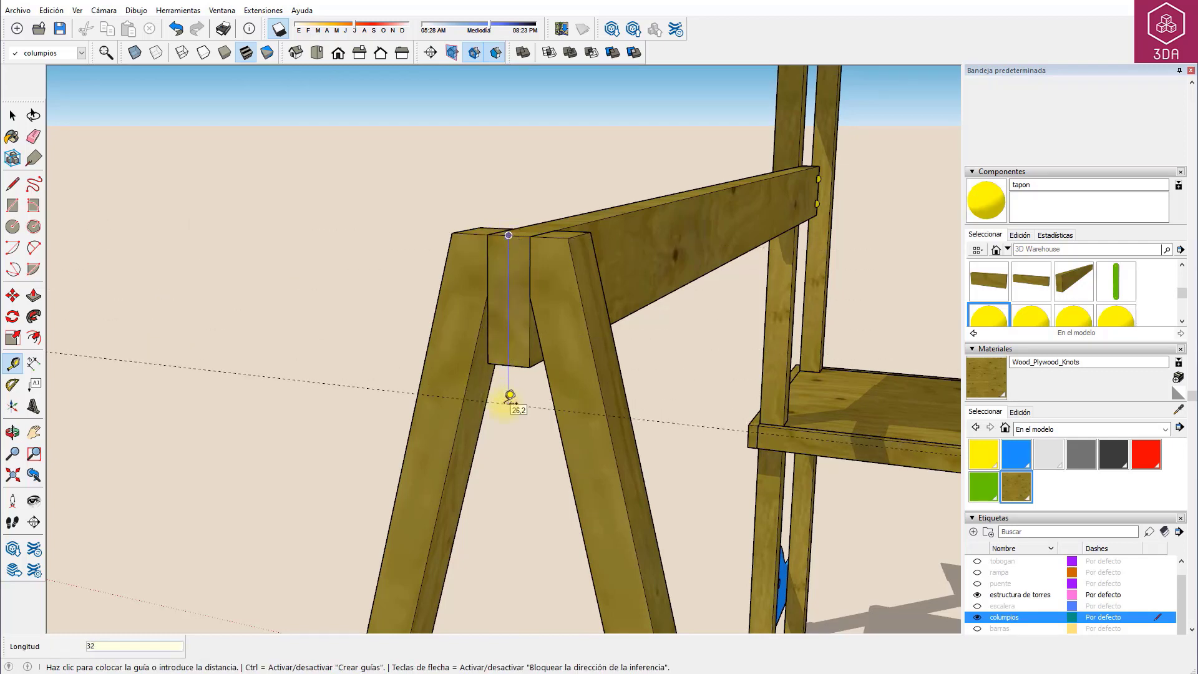
key(Return)
key(l)
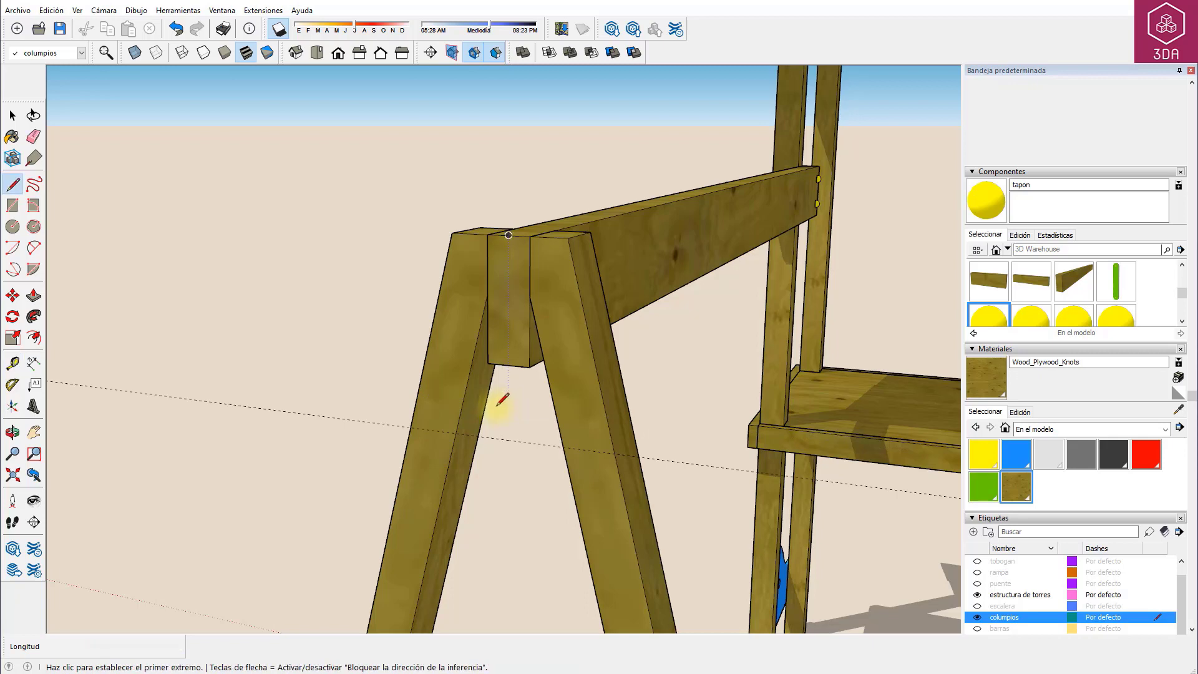
click(410, 427)
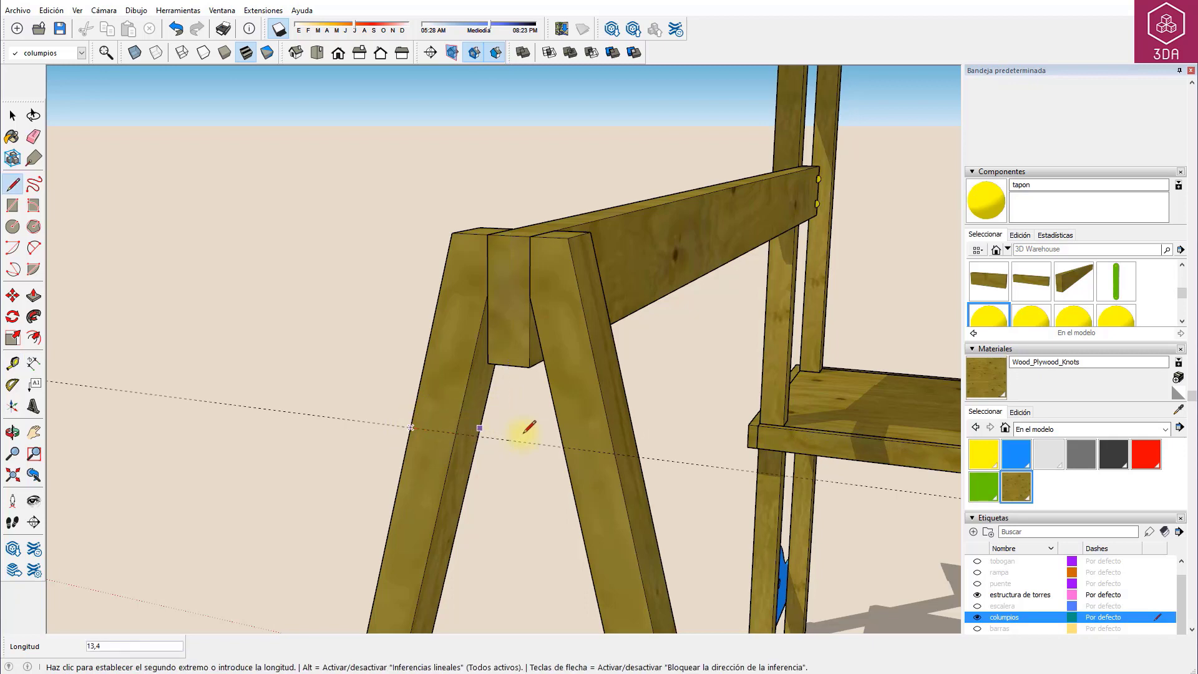
click(614, 454)
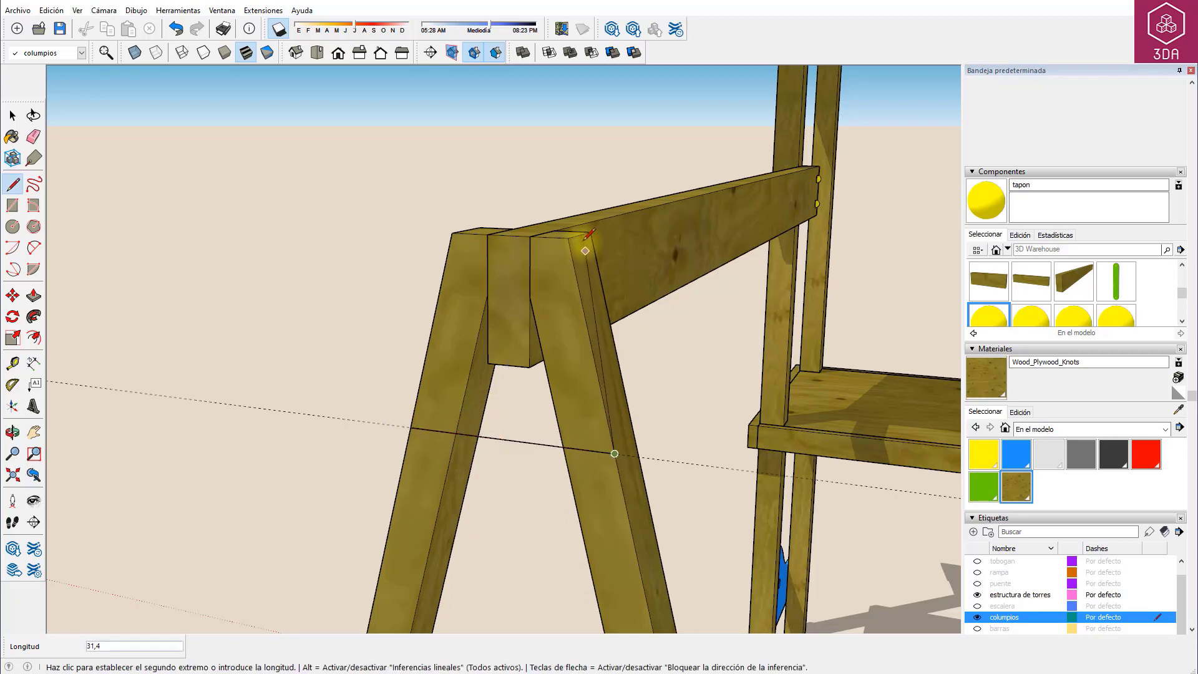
Draw edges from the legs' outer corners up to a shared apex, closing the triangle
middle_drag(572, 232, 564, 364)
click(563, 364)
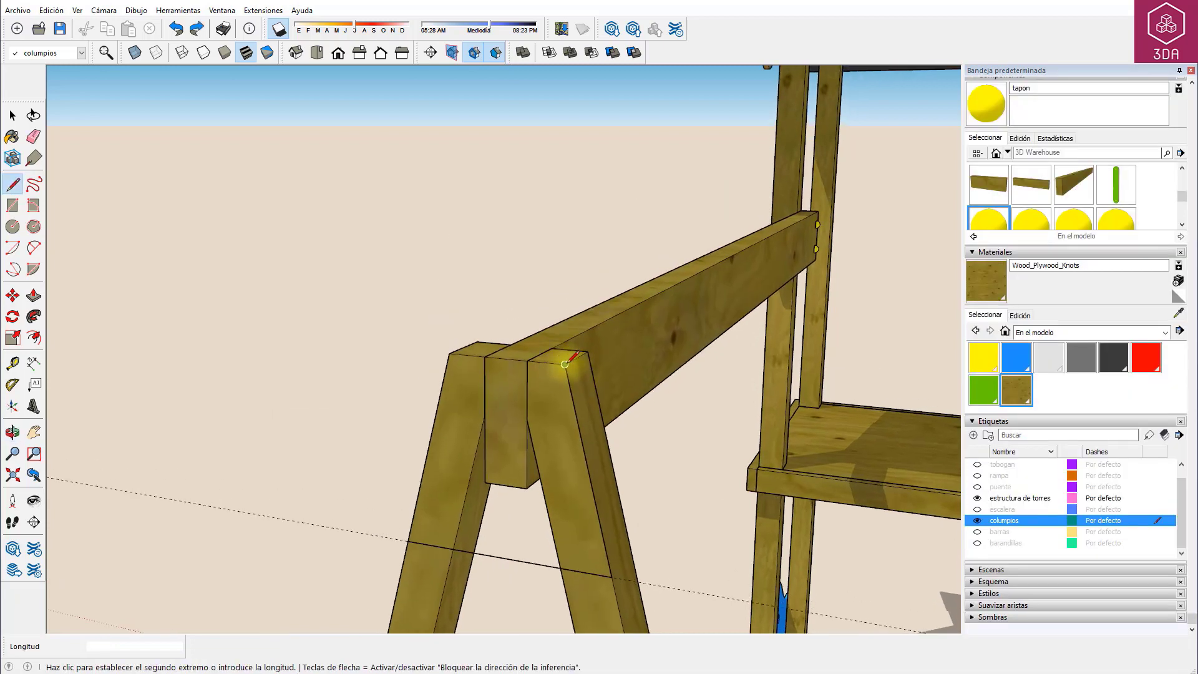
click(502, 78)
key(space)
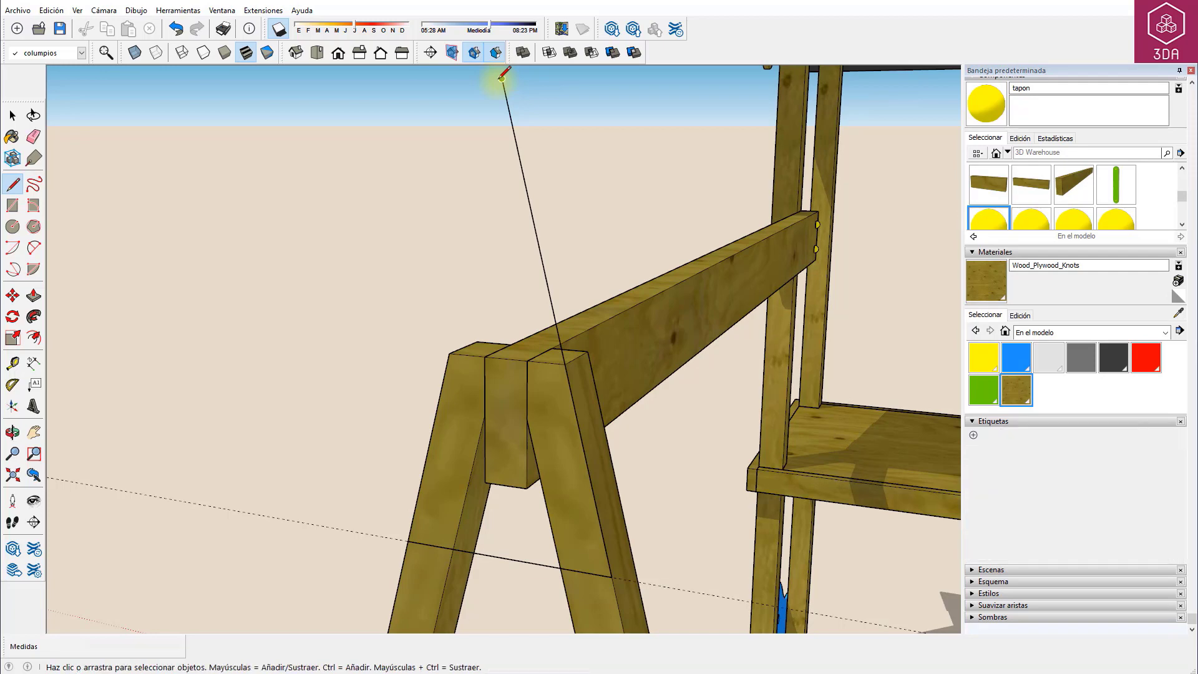
key(l)
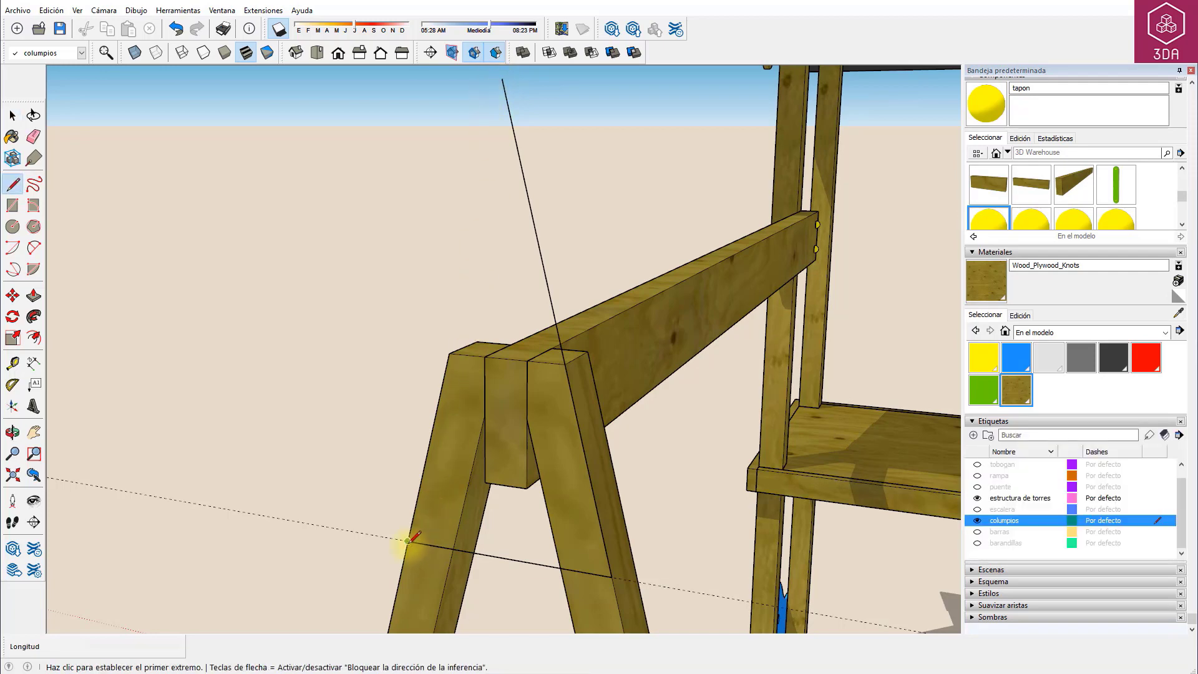
click(407, 540)
click(450, 353)
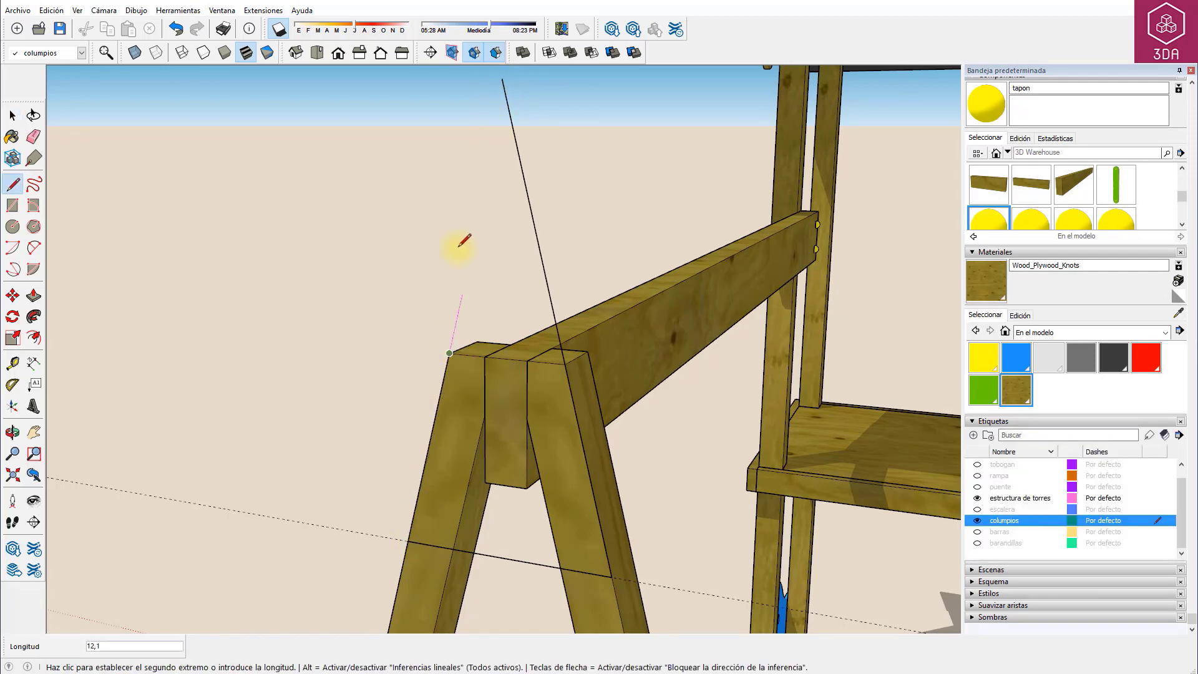
click(503, 78)
Round the triangle's apex with a 2 Point Arc
key(space)
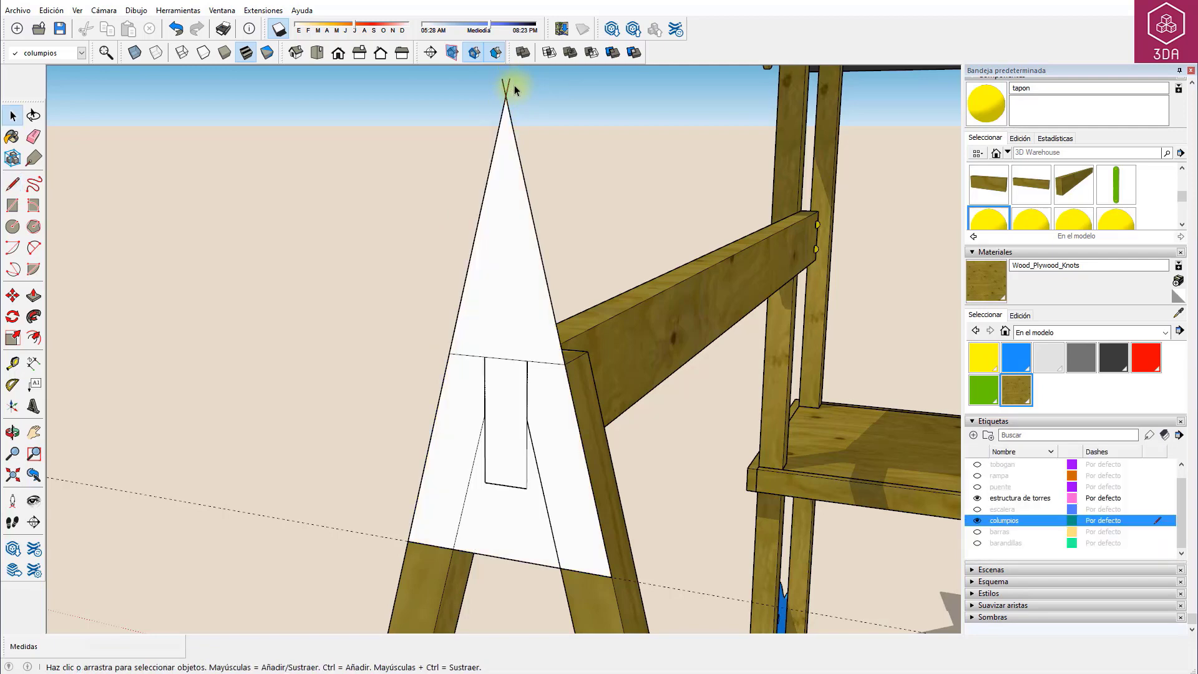
click(490, 94)
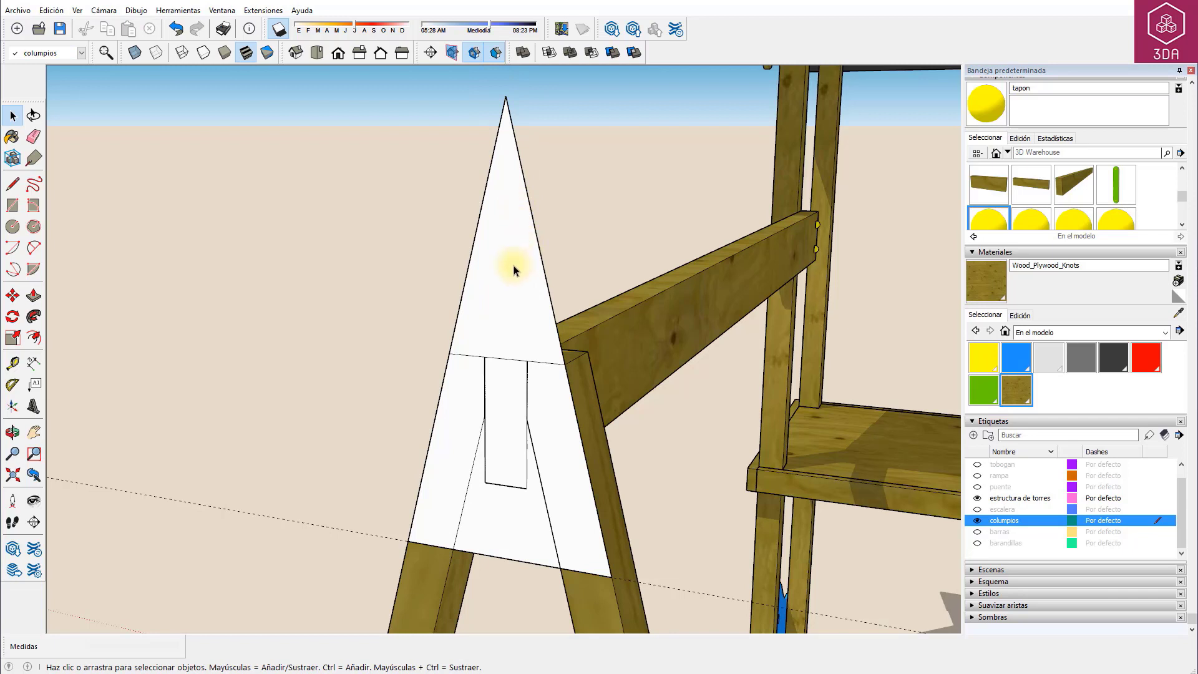
key(a)
click(471, 256)
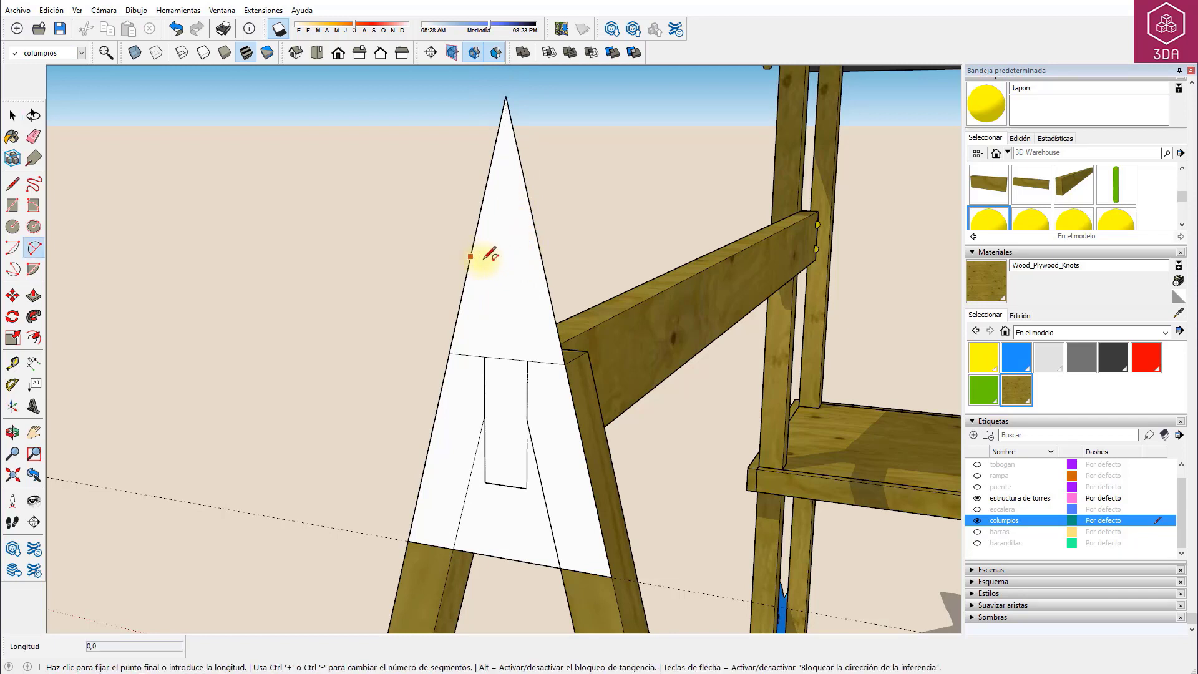
click(541, 259)
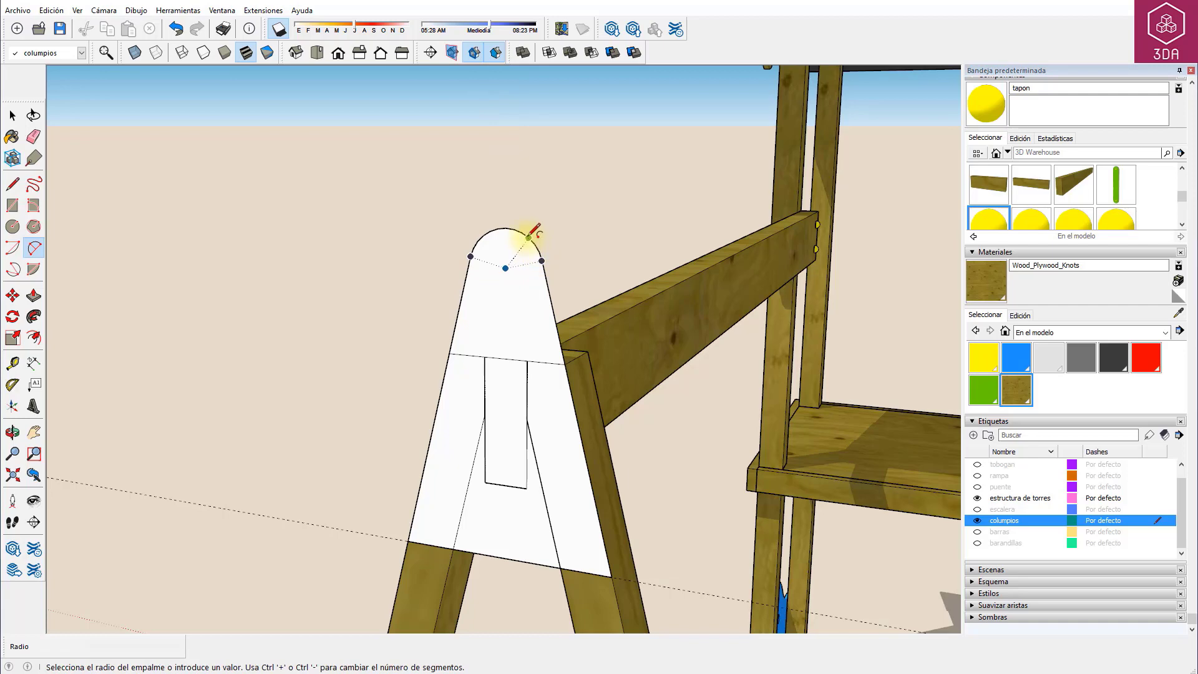
click(529, 236)
key(space)
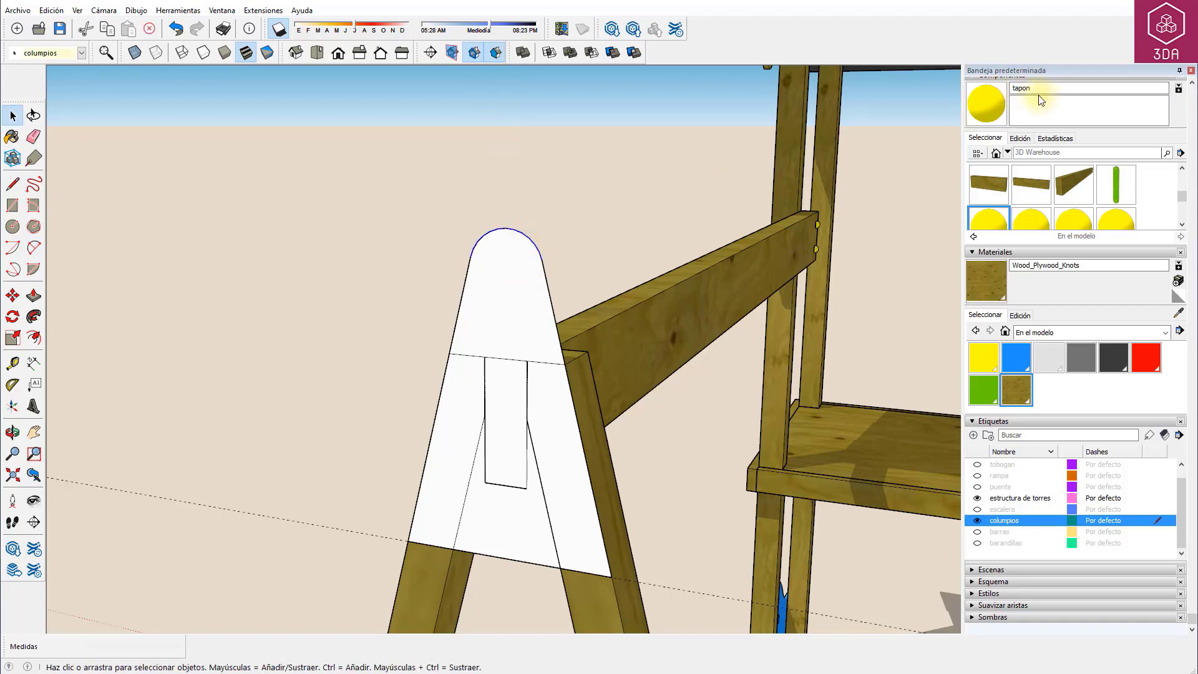
Set the apex arc radius to 7 in Entity Info, then undo that change
scroll(1008, 92, up, 3)
click(1069, 130)
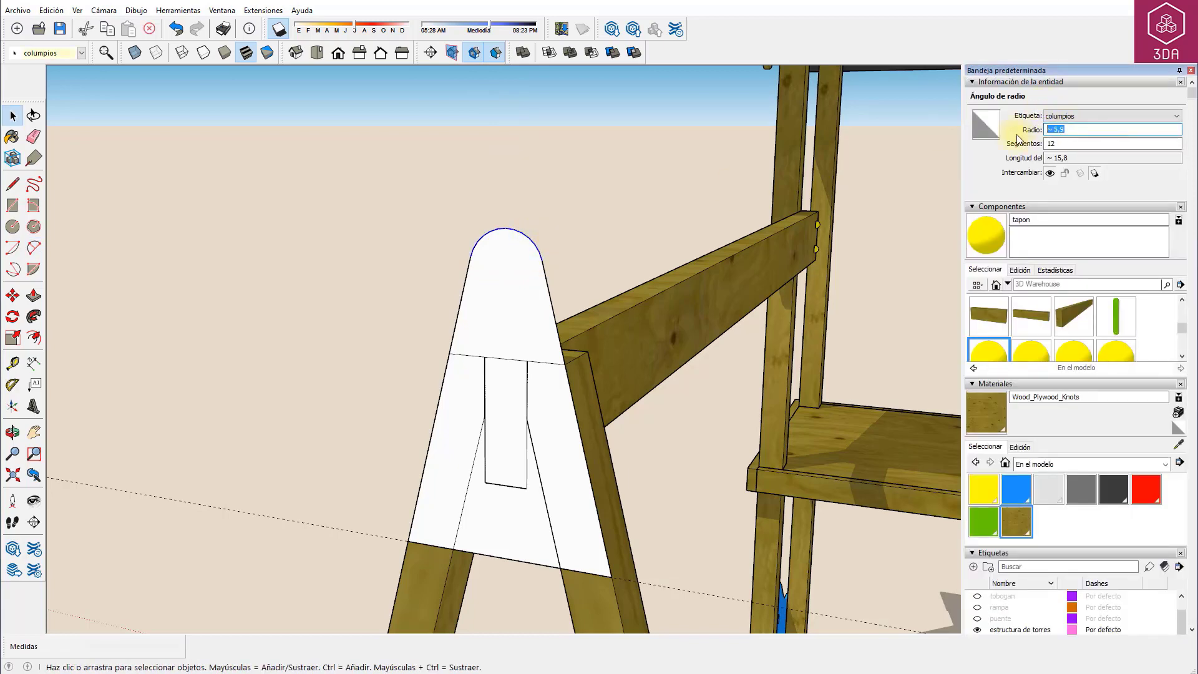
text(7)
key(Return)
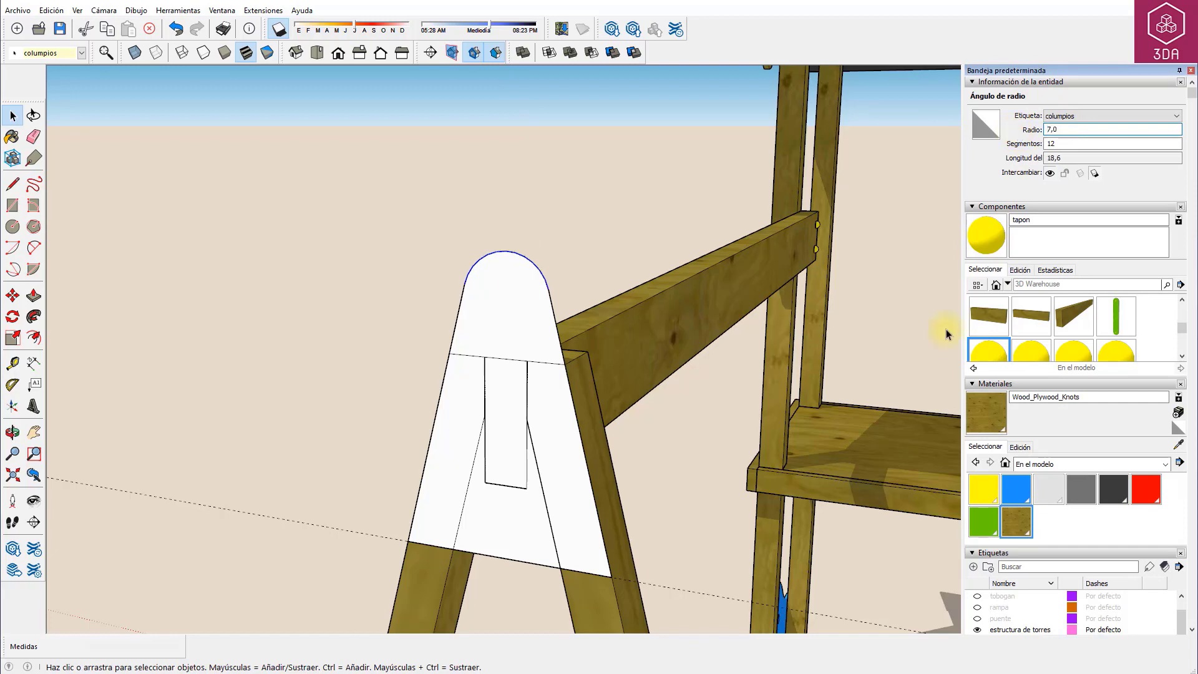
key(ctrl+z)
Round the panel's lower-left corner with an arc of radius 4
key(a)
click(413, 519)
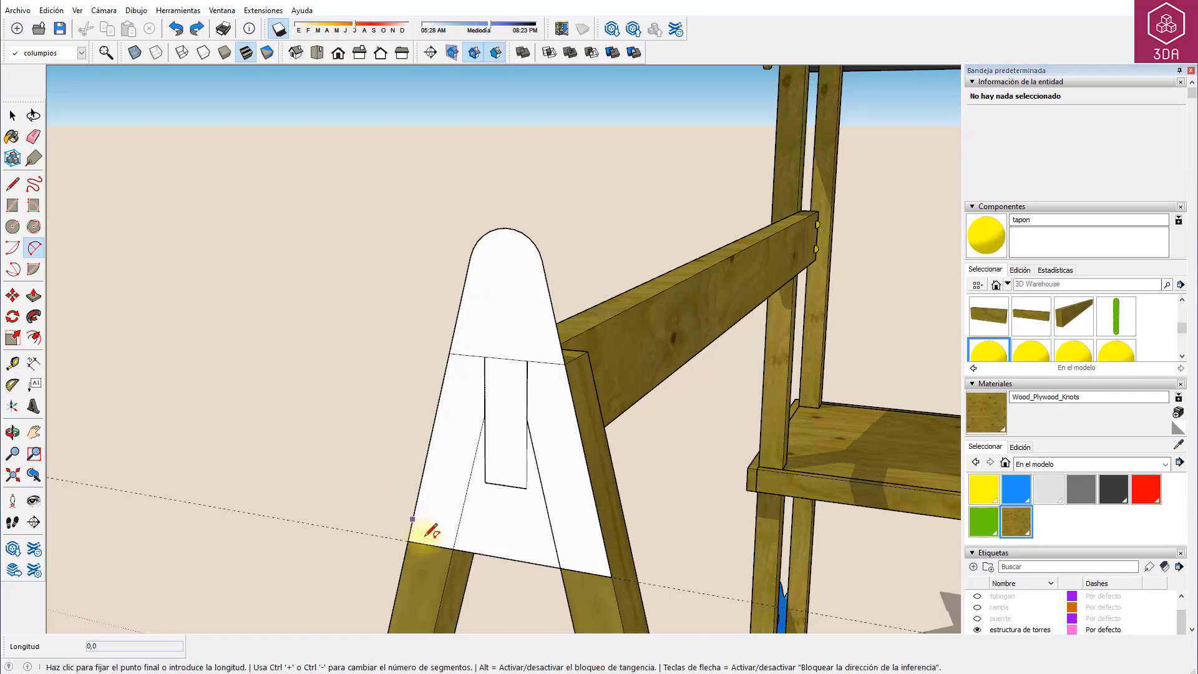
click(429, 545)
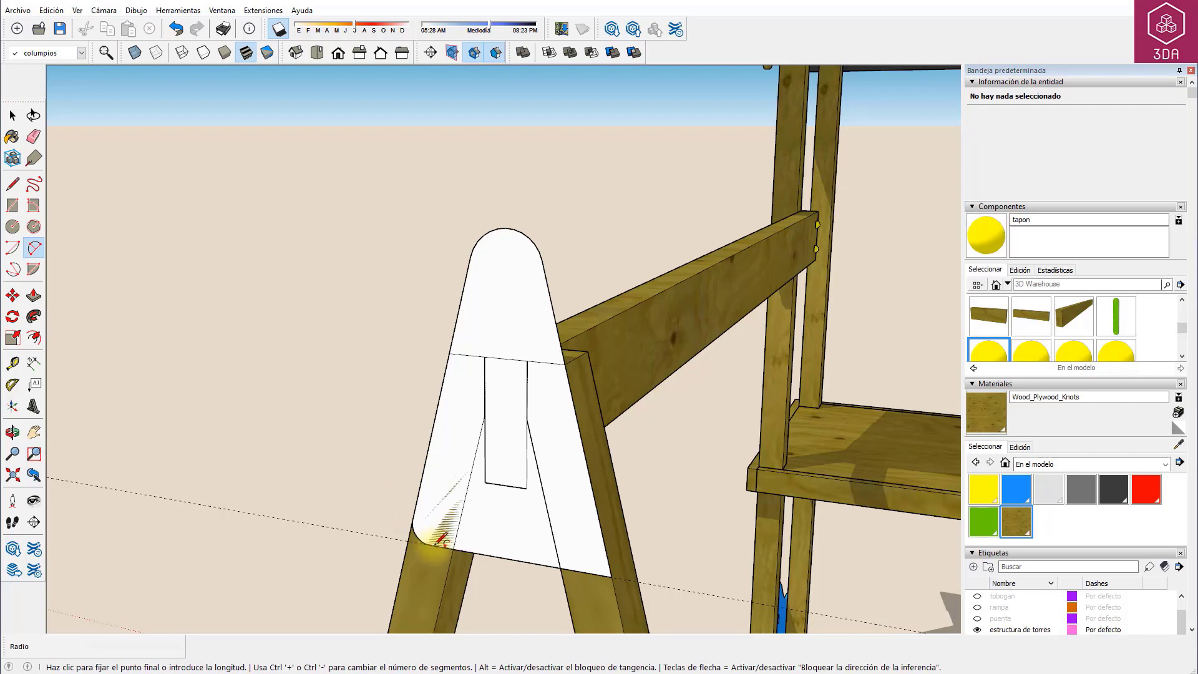
click(440, 538)
key(space)
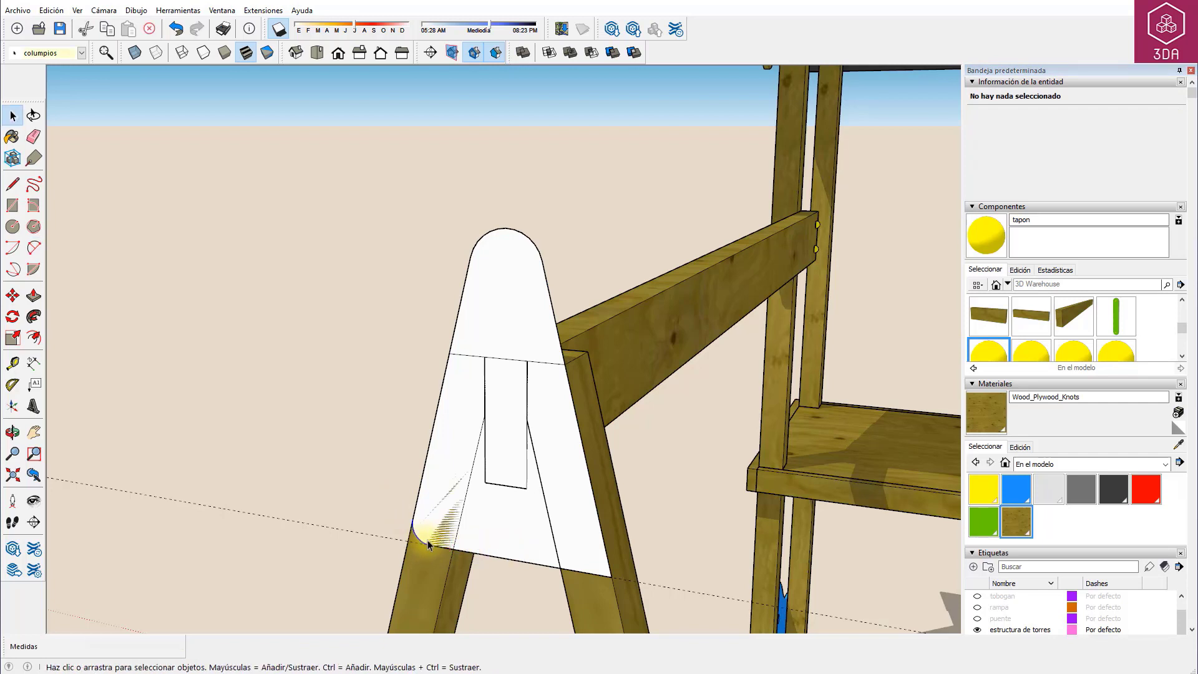
click(428, 542)
triple_click(1081, 131)
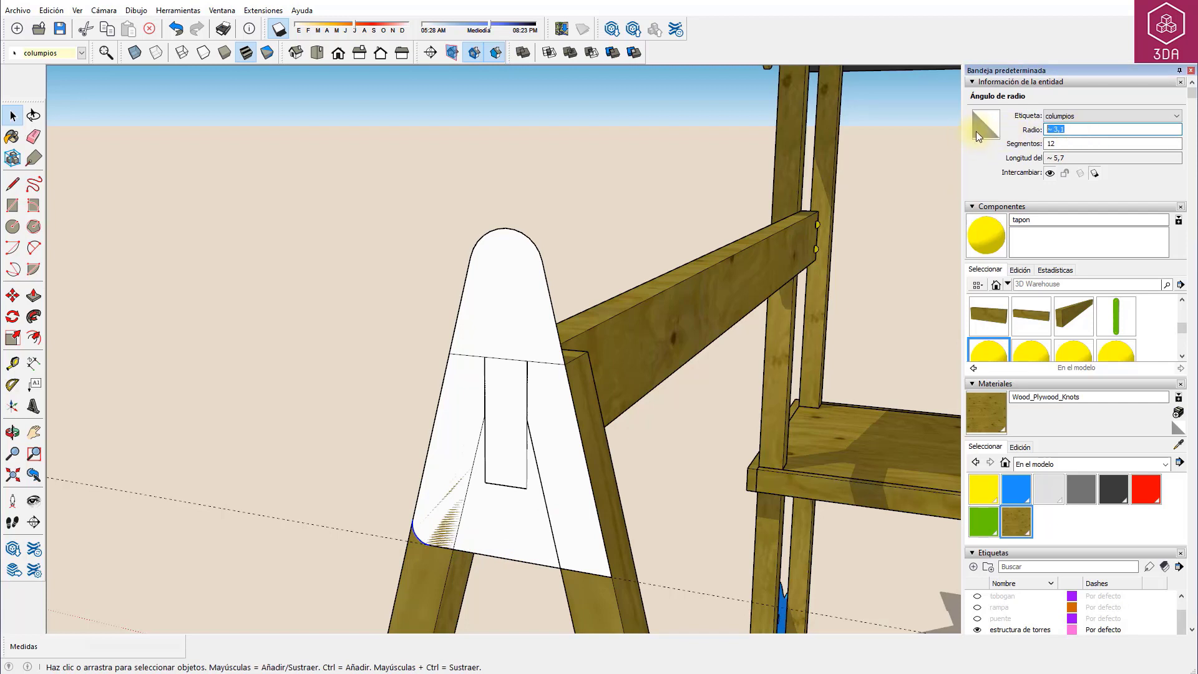
text(4)
key(Return)
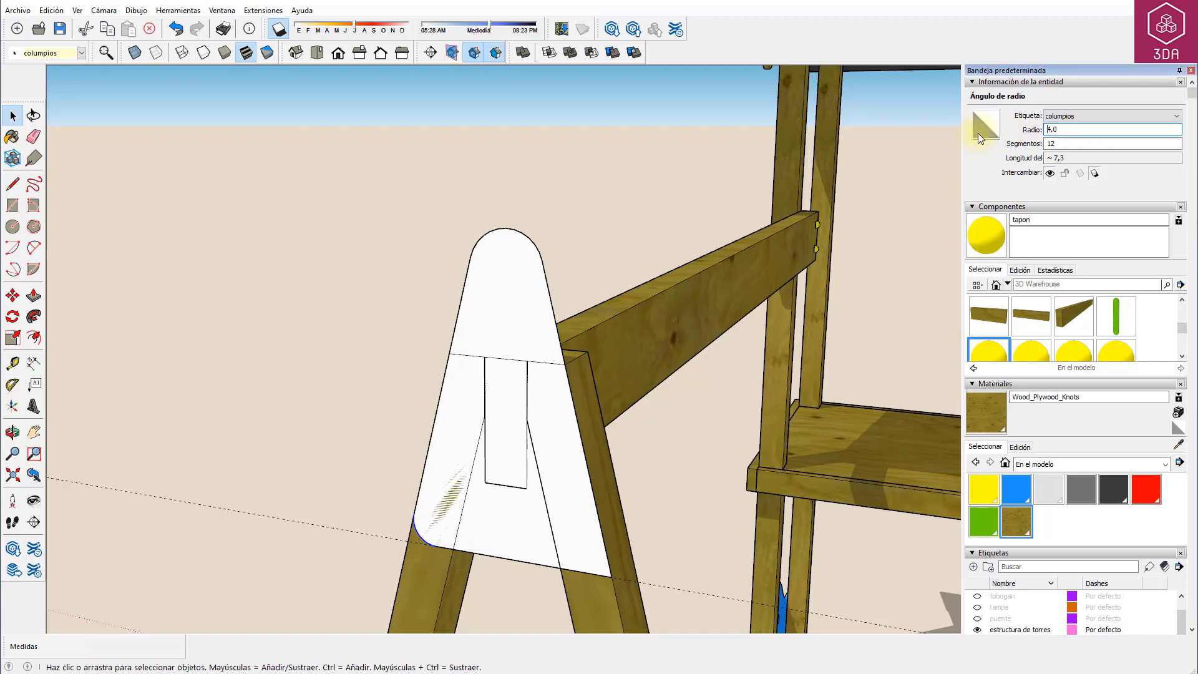
Round the lower-right corner with a radius-4 arc and select the whole panel face
key(a)
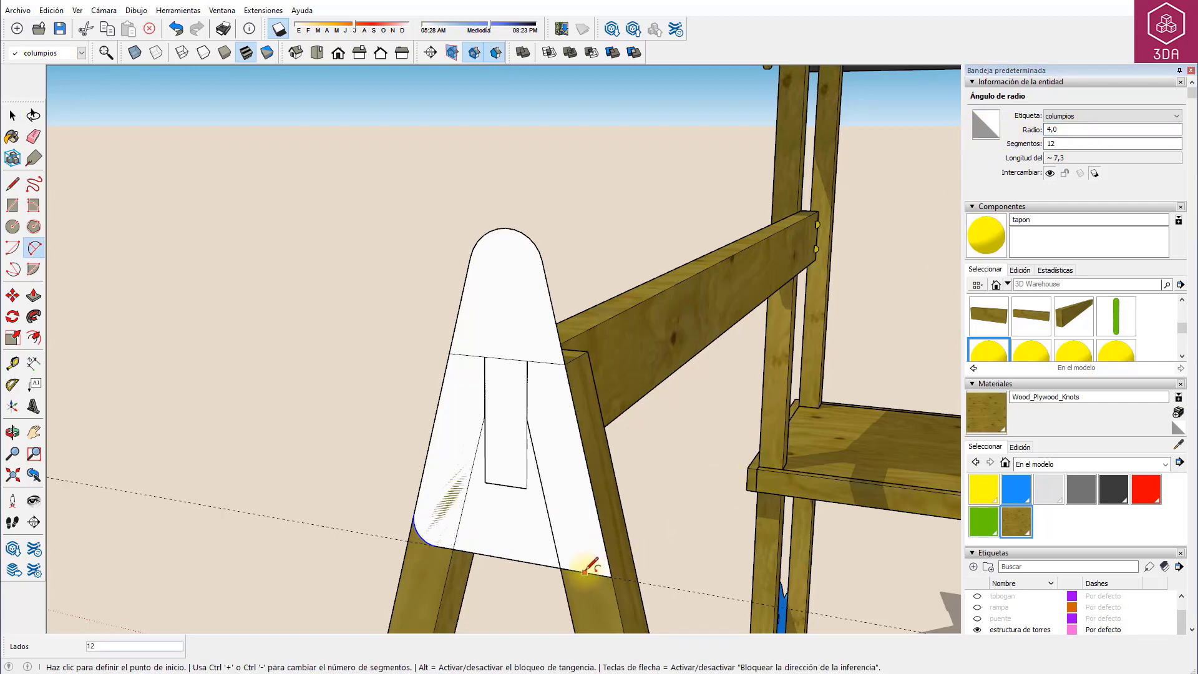
click(584, 571)
double_click(605, 549)
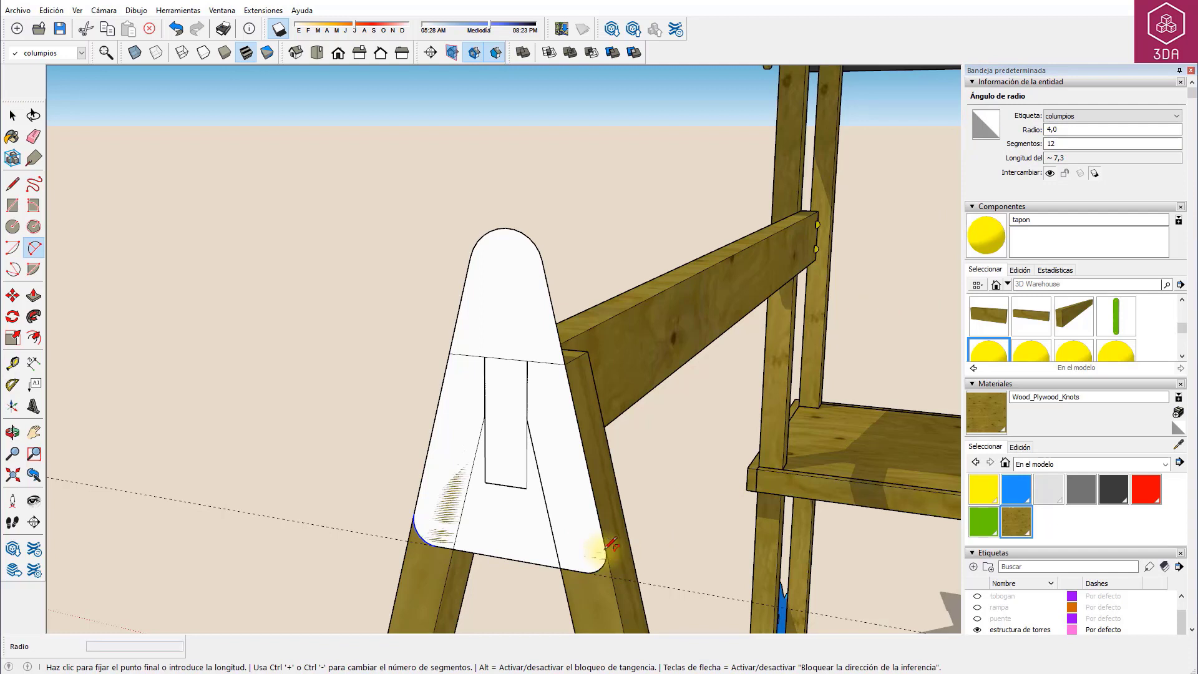
key(space)
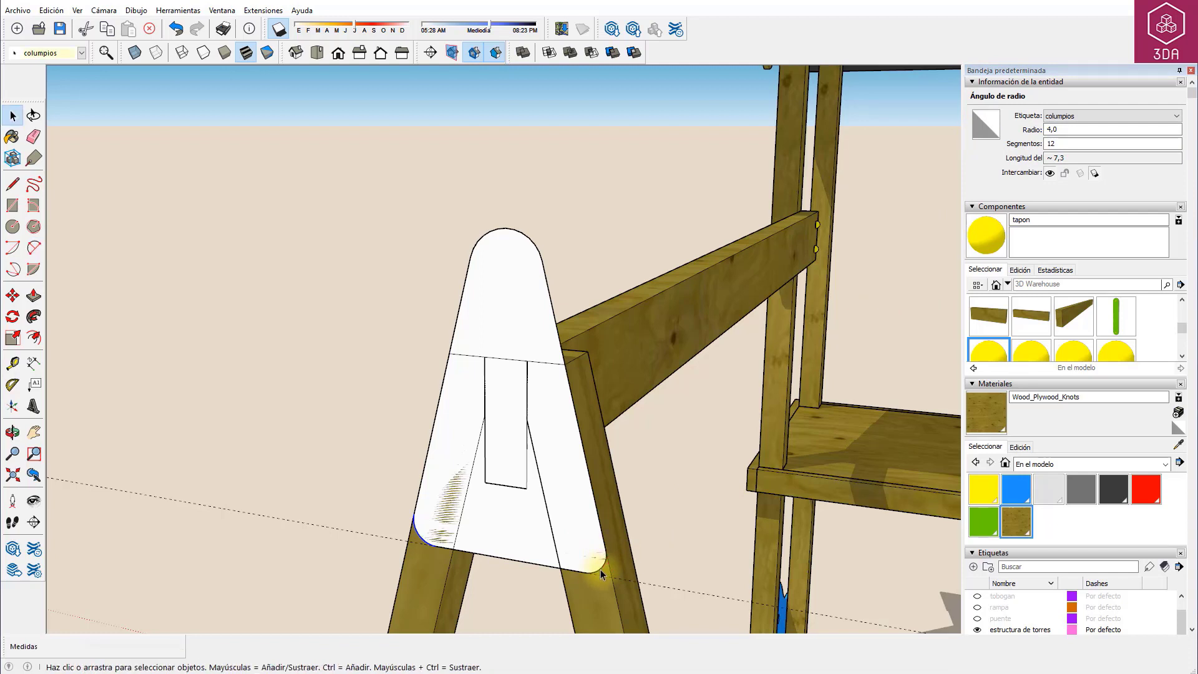
click(600, 571)
click(1092, 129)
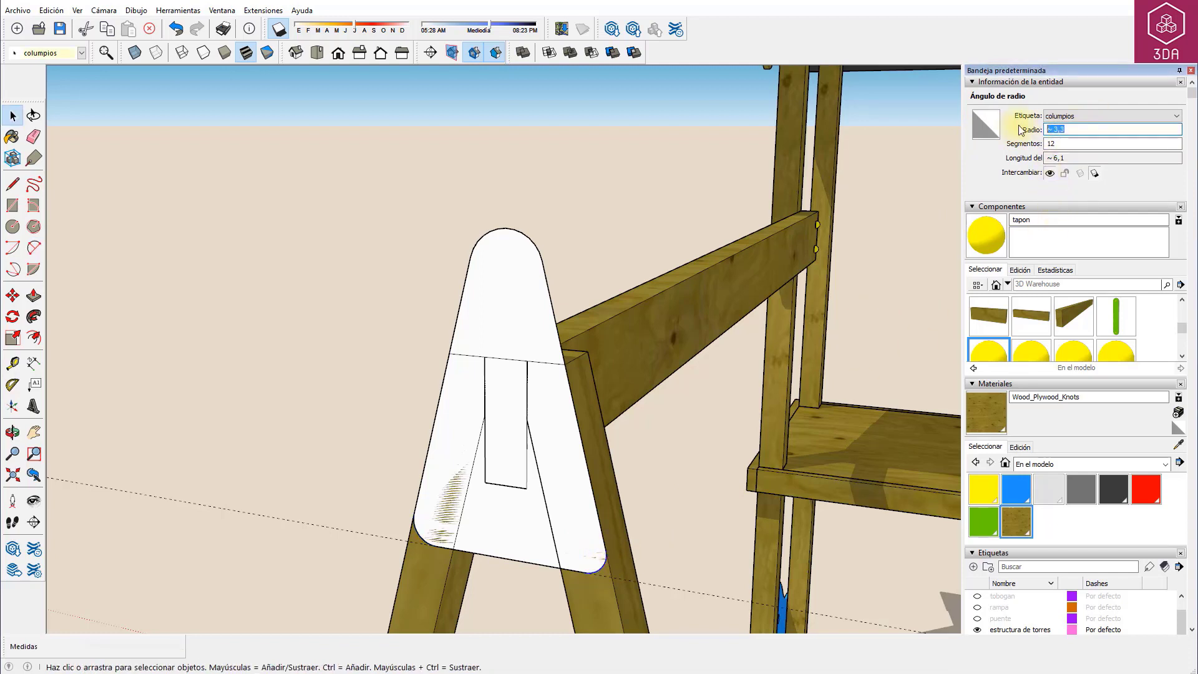
text(4)
key(Return)
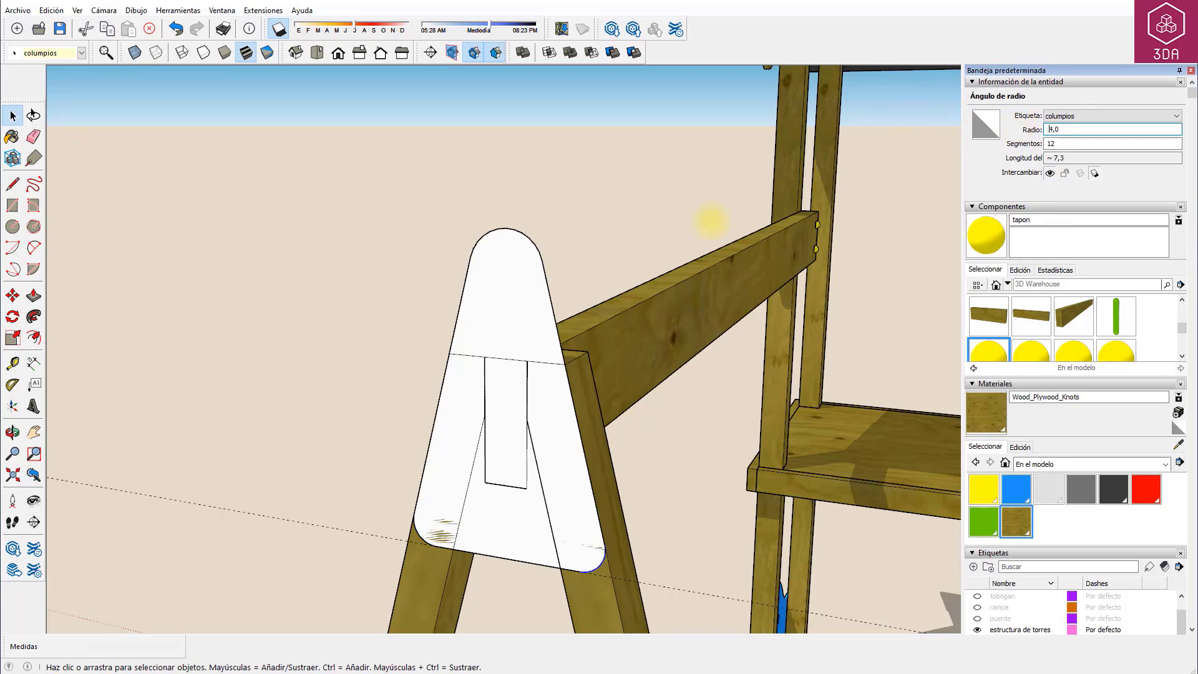
click(487, 332)
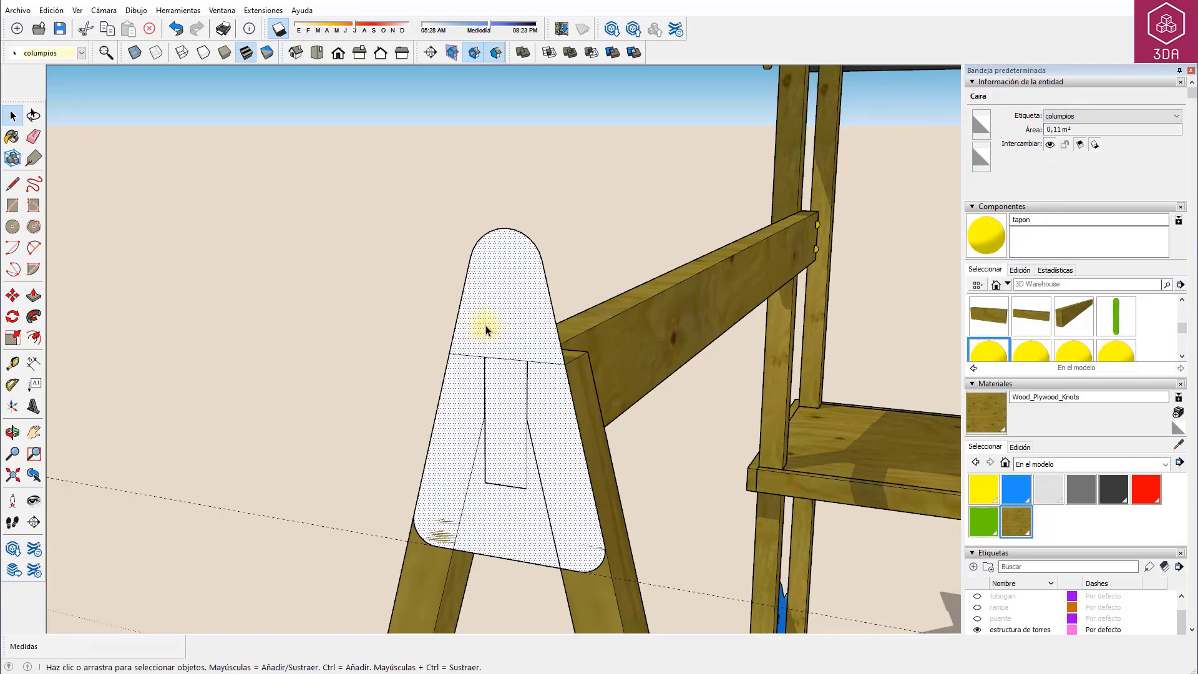
Push/pull the panel face into a 2,0-thick solid plate
key(p)
drag(469, 328, 446, 347)
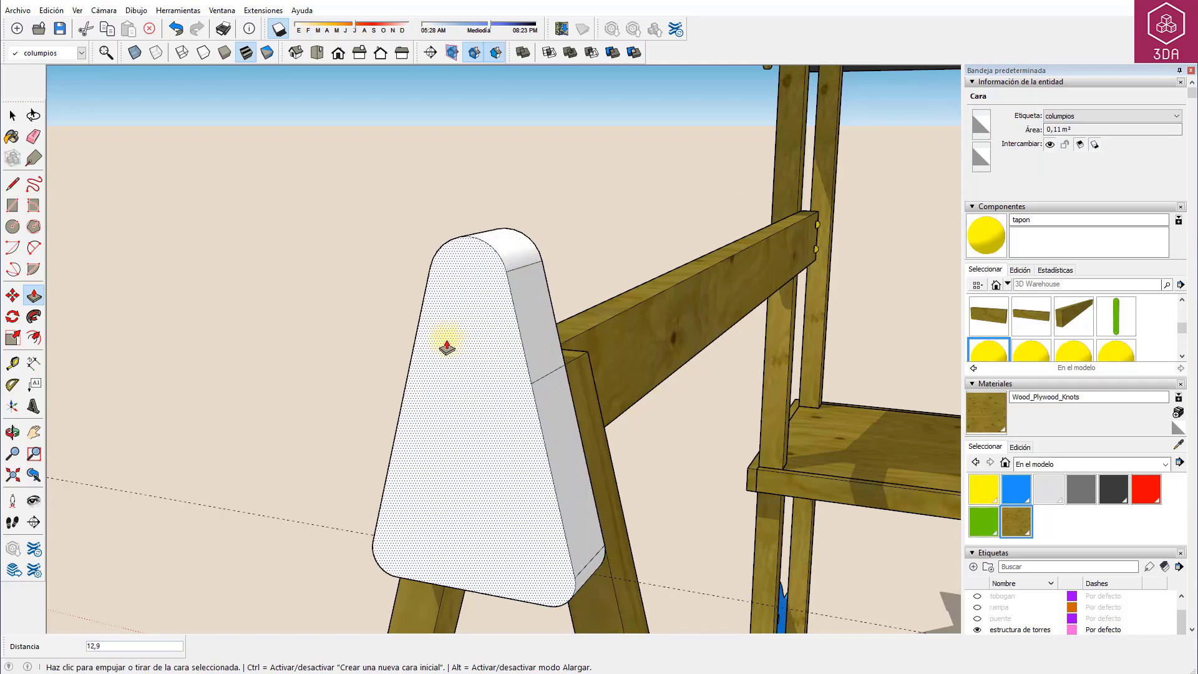
key(ctrl+z)
click(500, 377)
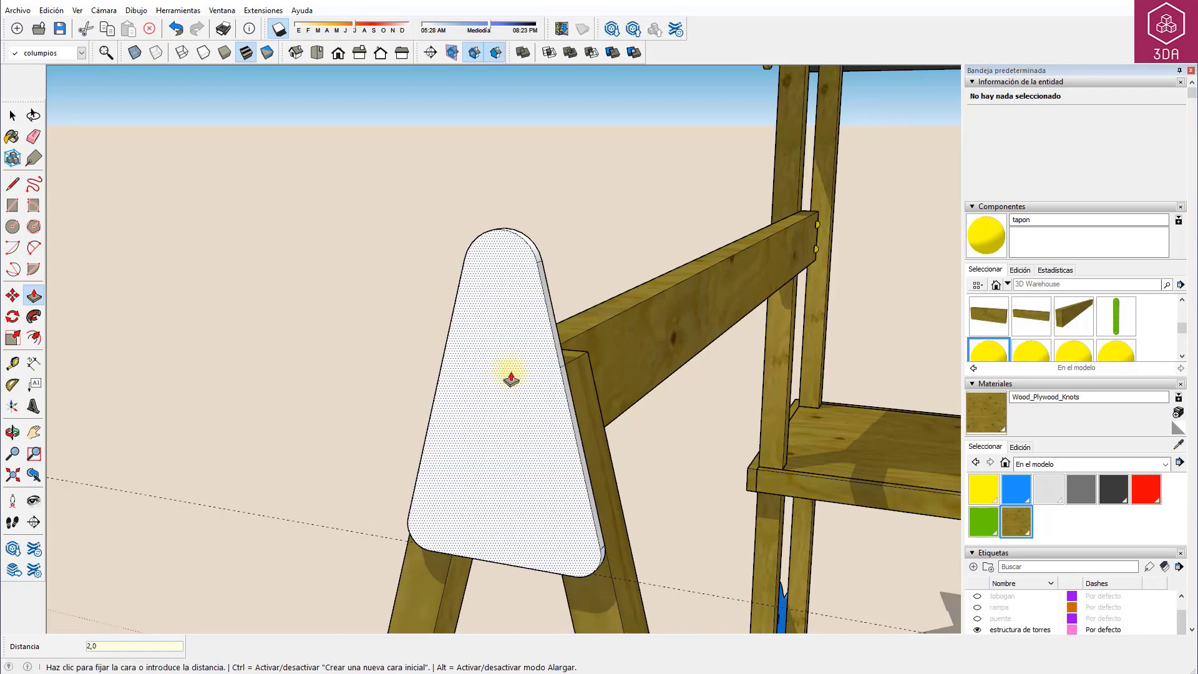
middle_drag(507, 380, 407, 396)
key(Return)
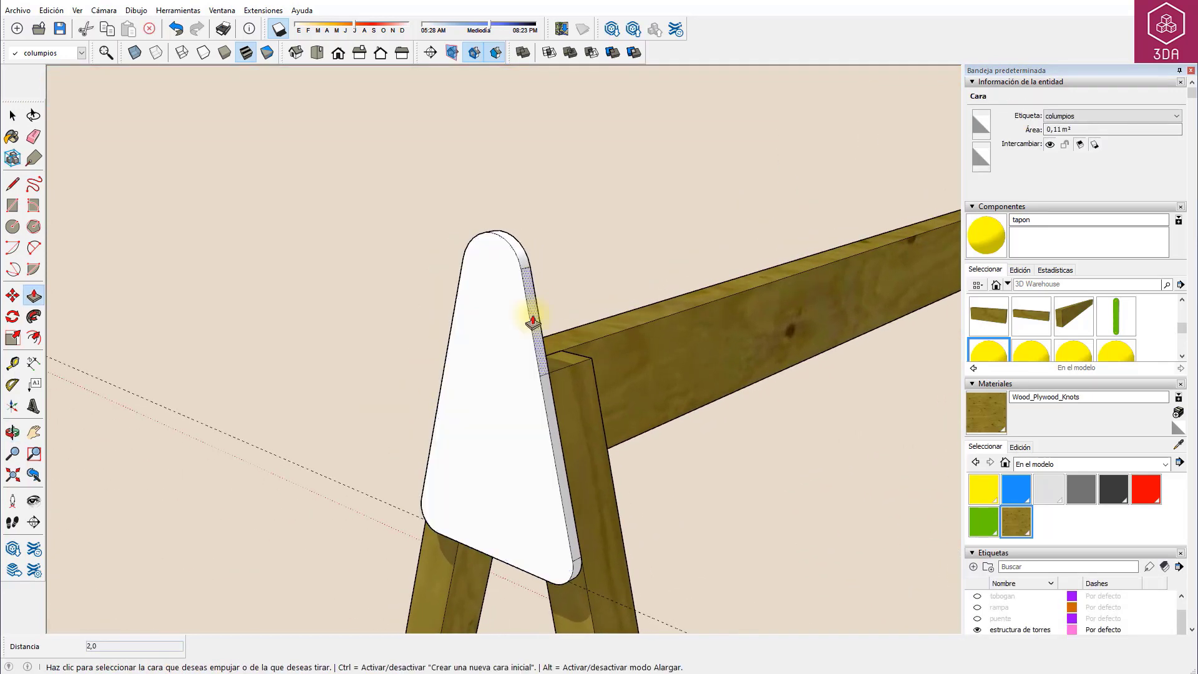
key(Escape)
With the Eraser, soften the plate's curved edges while orbiting around and beneath it
key(e)
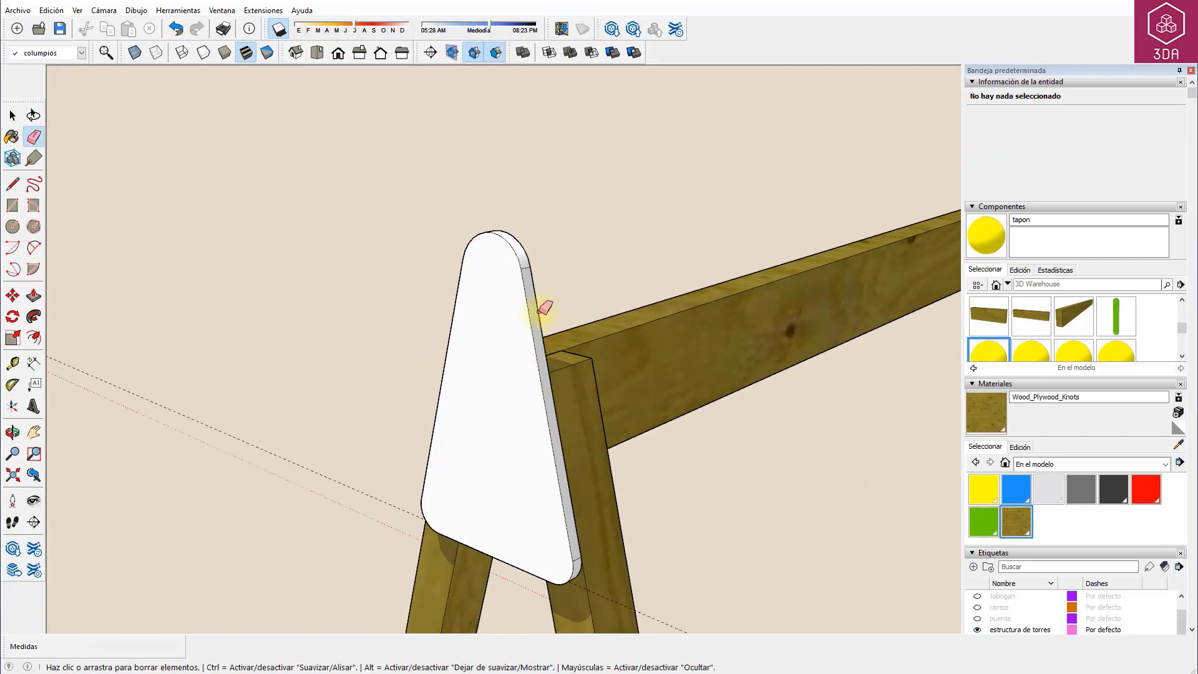
scroll(538, 292, up, 3)
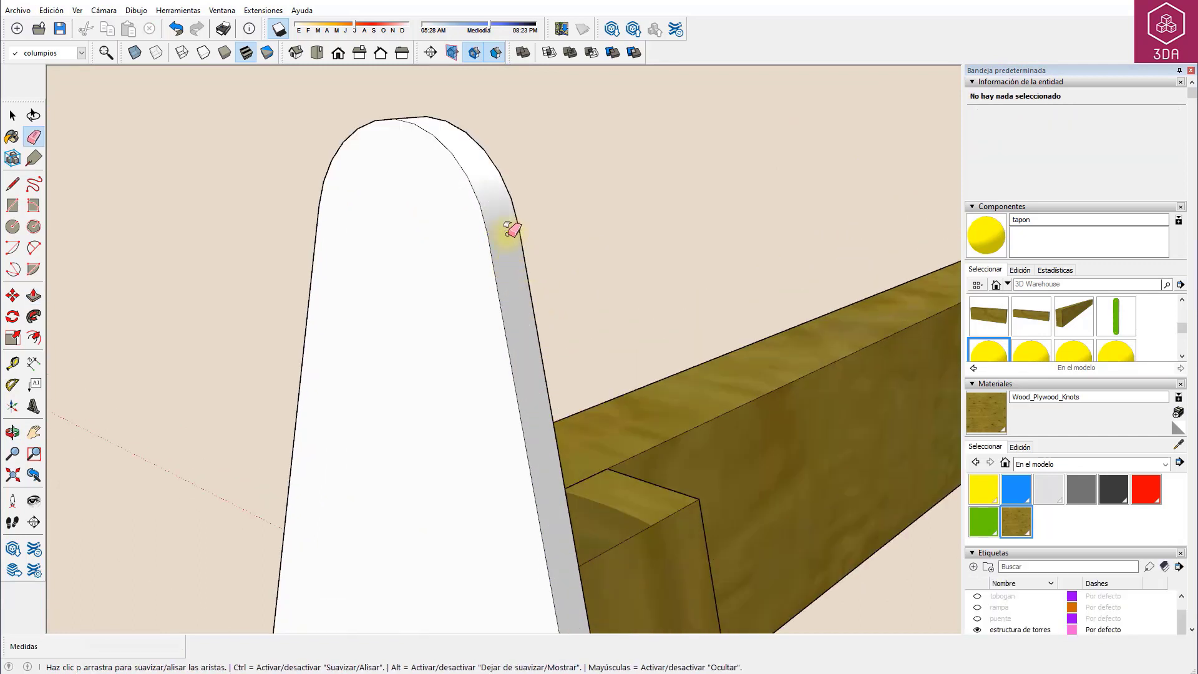
scroll(524, 249, down, 1)
scroll(531, 263, down, 2)
middle_drag(433, 320, 570, 260)
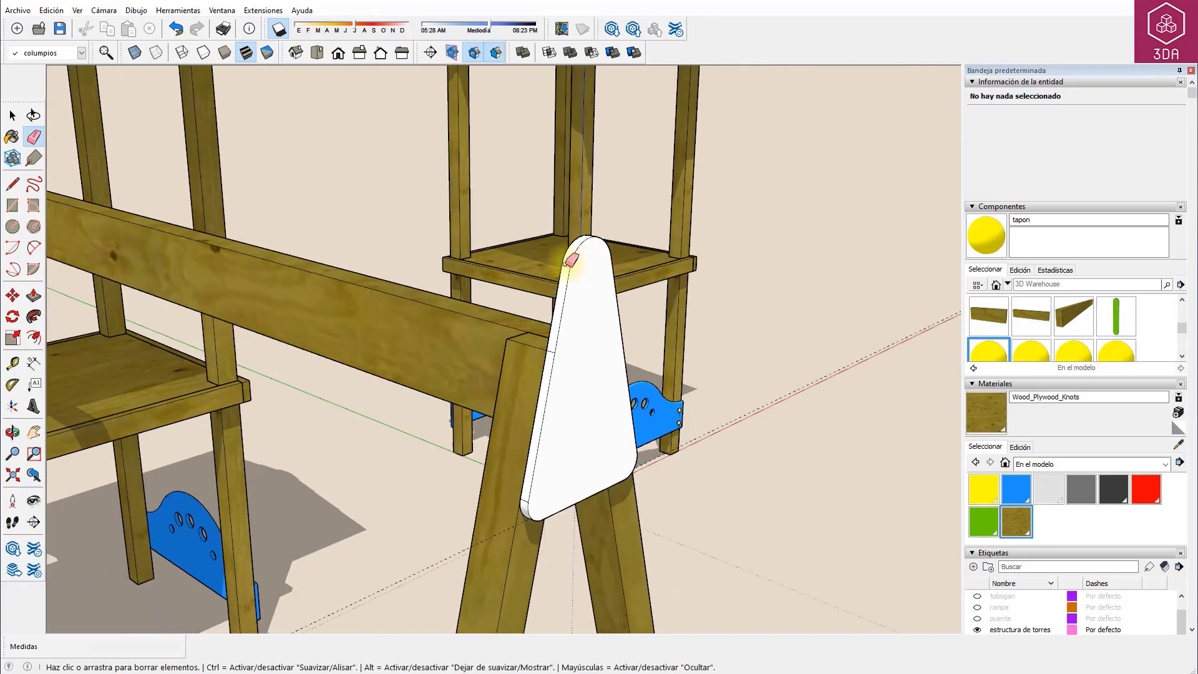
scroll(569, 260, up, 1)
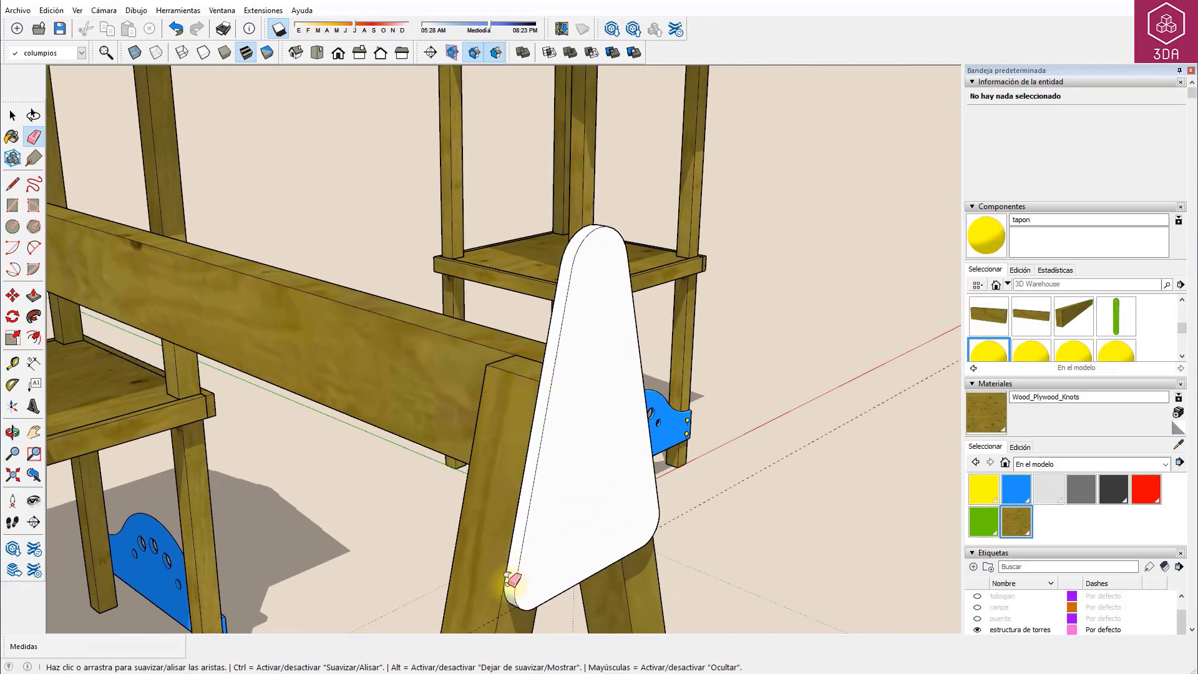
middle_drag(592, 539, 321, 178)
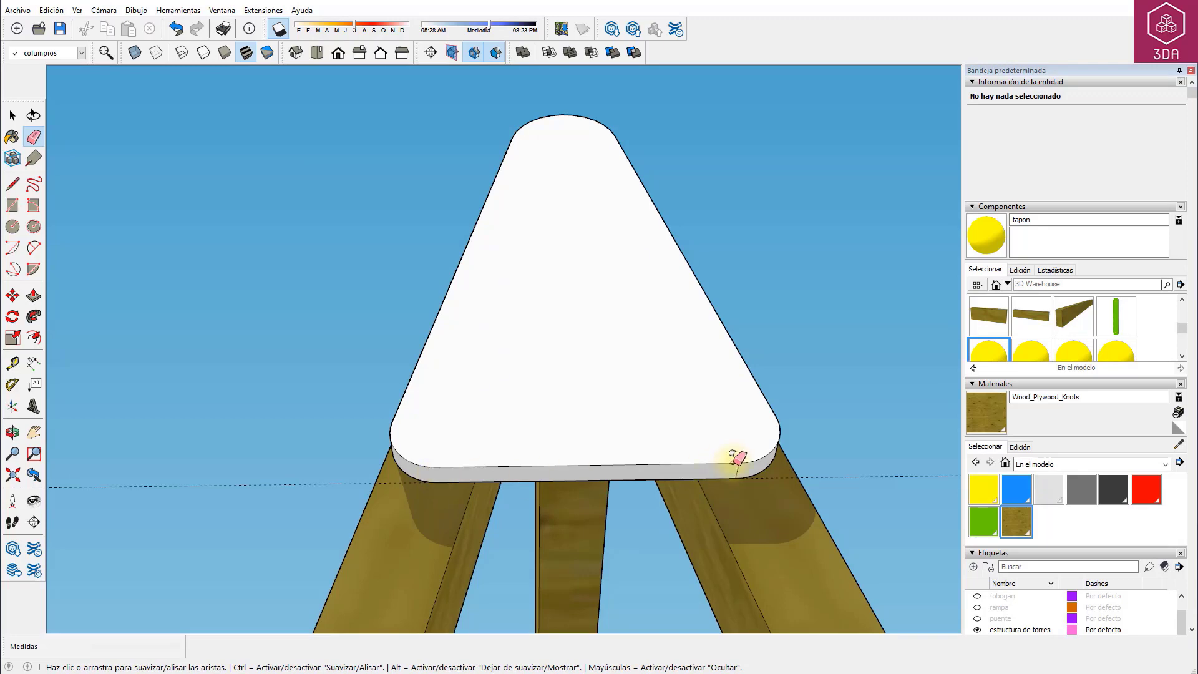
mouse_move(734, 462)
middle_down()
mouse_move(667, 343)
mouse_move(794, 489)
mouse_move(383, 420)
middle_up()
scroll(383, 420, up, 5)
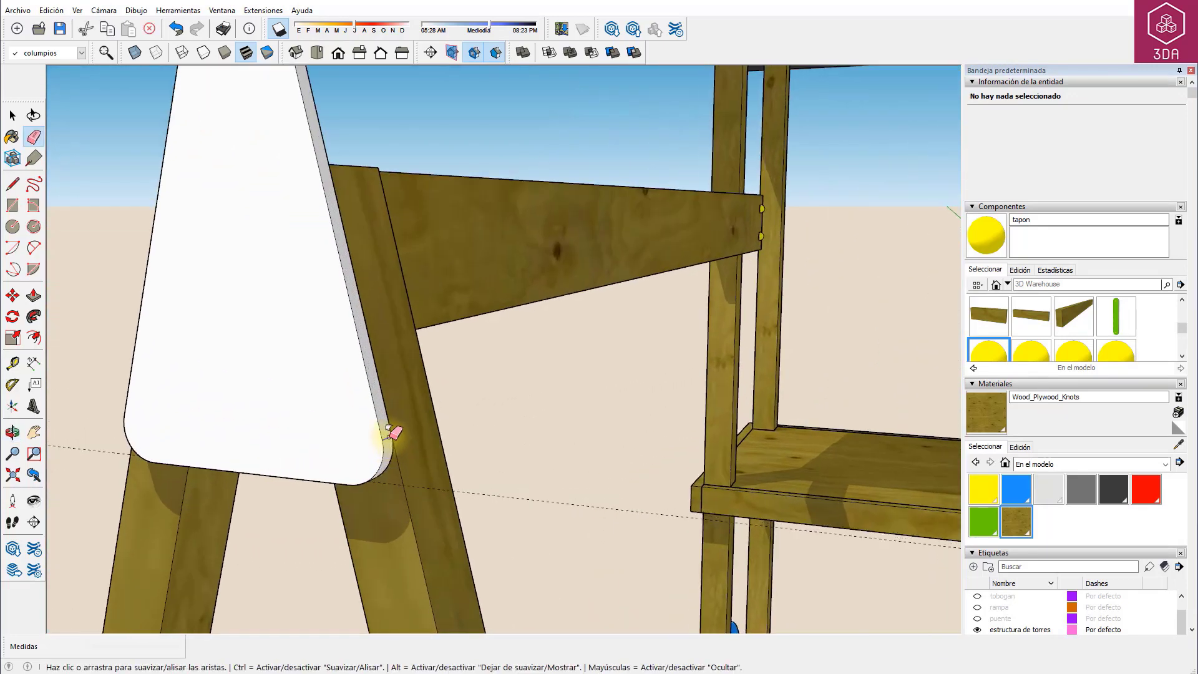
scroll(399, 443, down, 5)
Paint the whole joint plate red with Color_A01 and make it a group
key(space)
triple_click(393, 437)
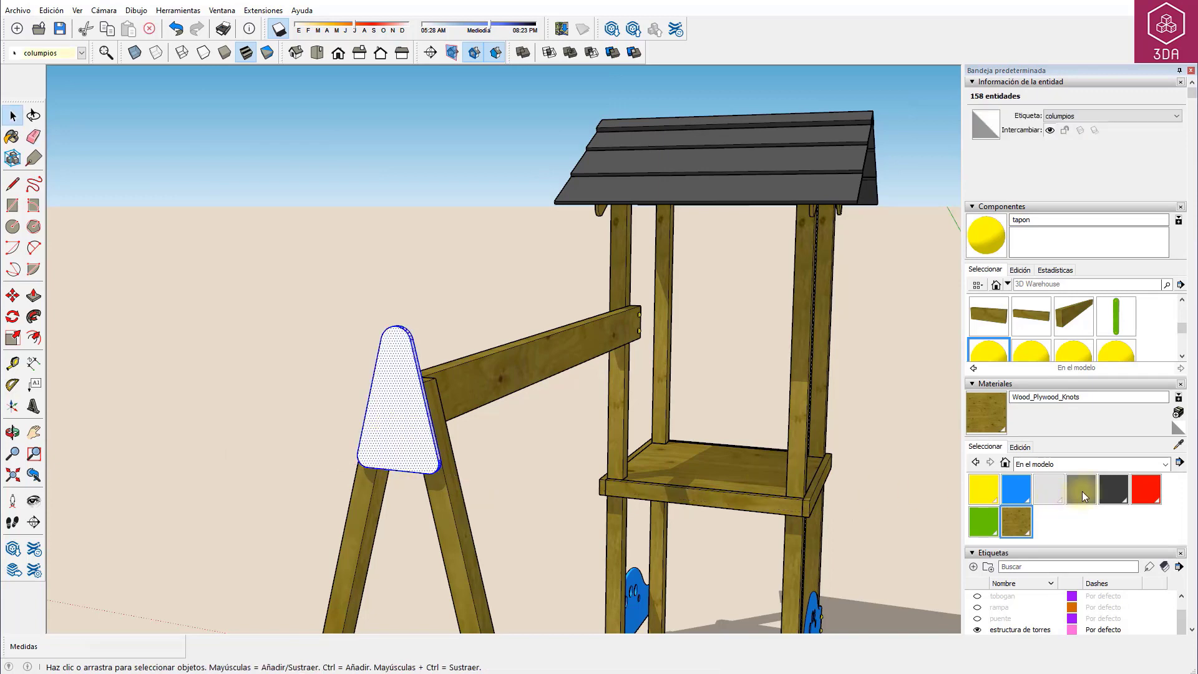
click(1143, 486)
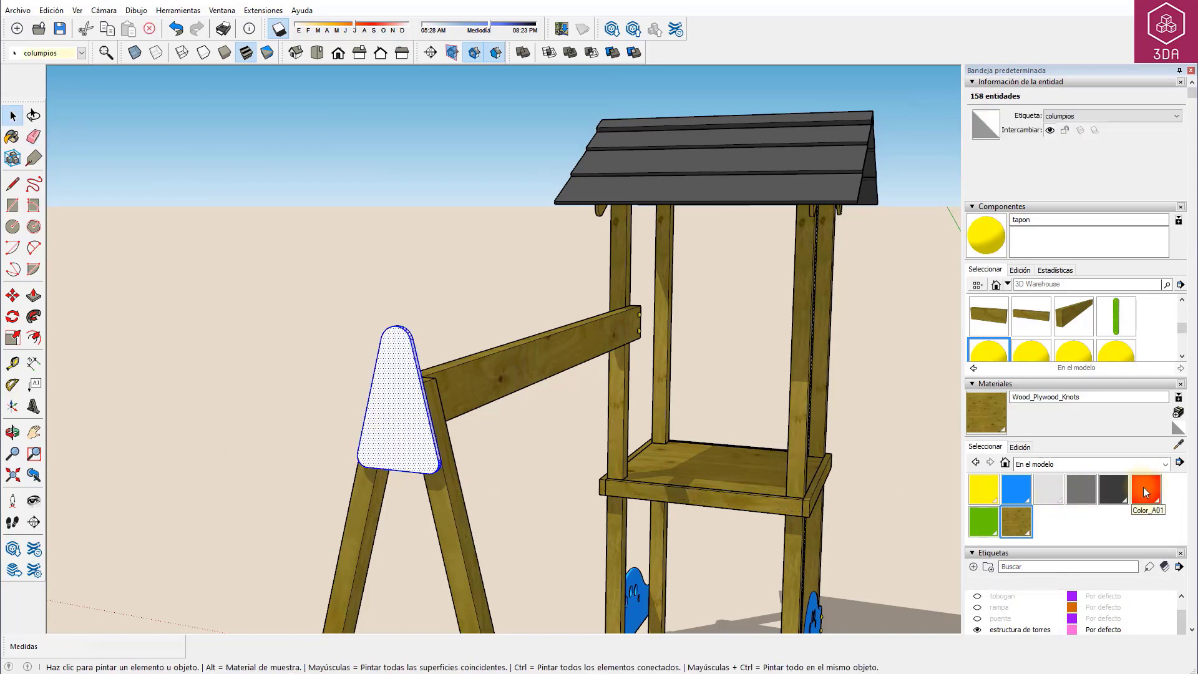
click(410, 429)
right_click(405, 437)
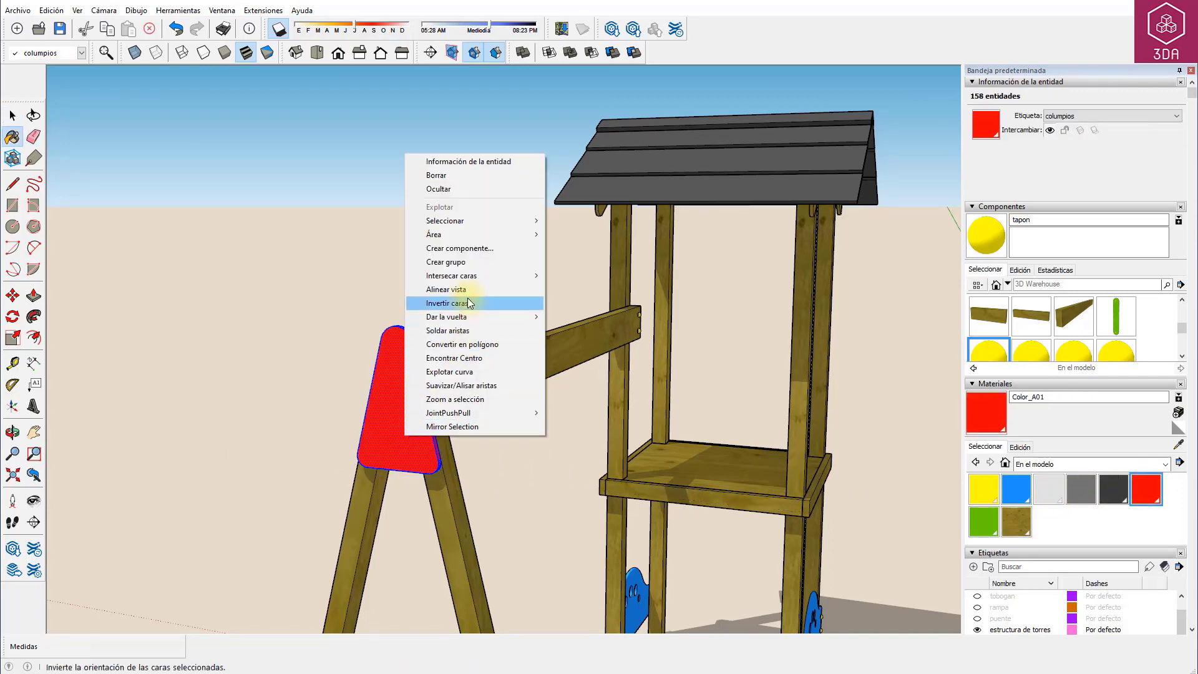
click(445, 262)
key(space)
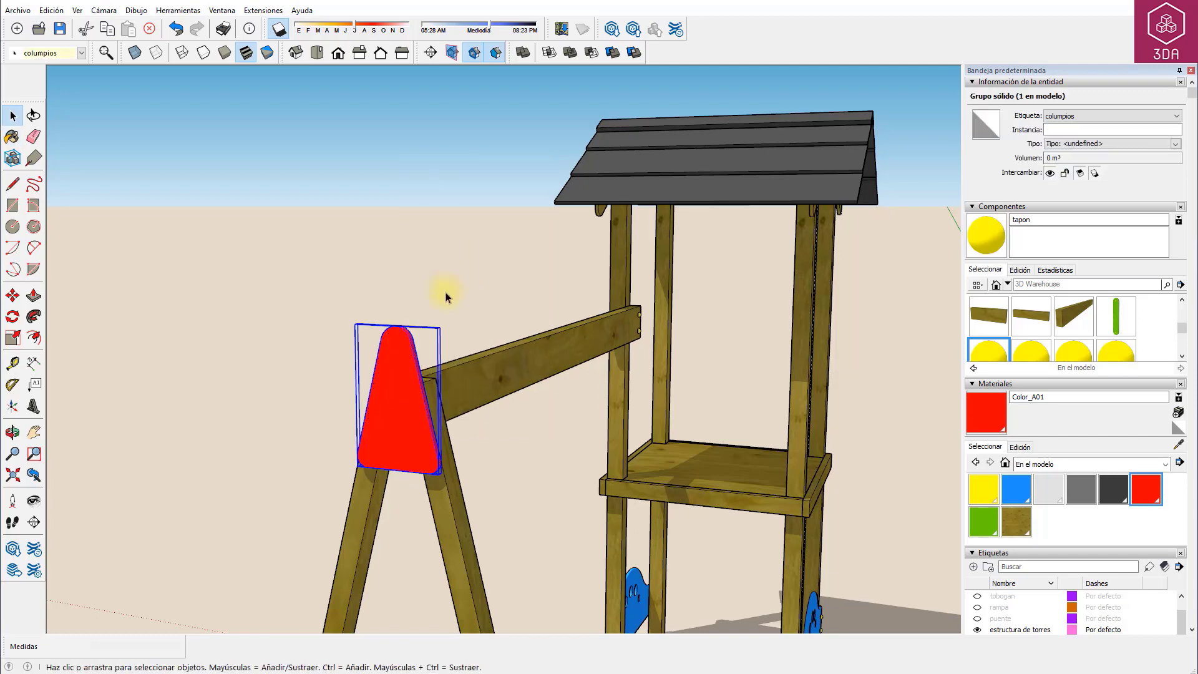
scroll(463, 515, up, 3)
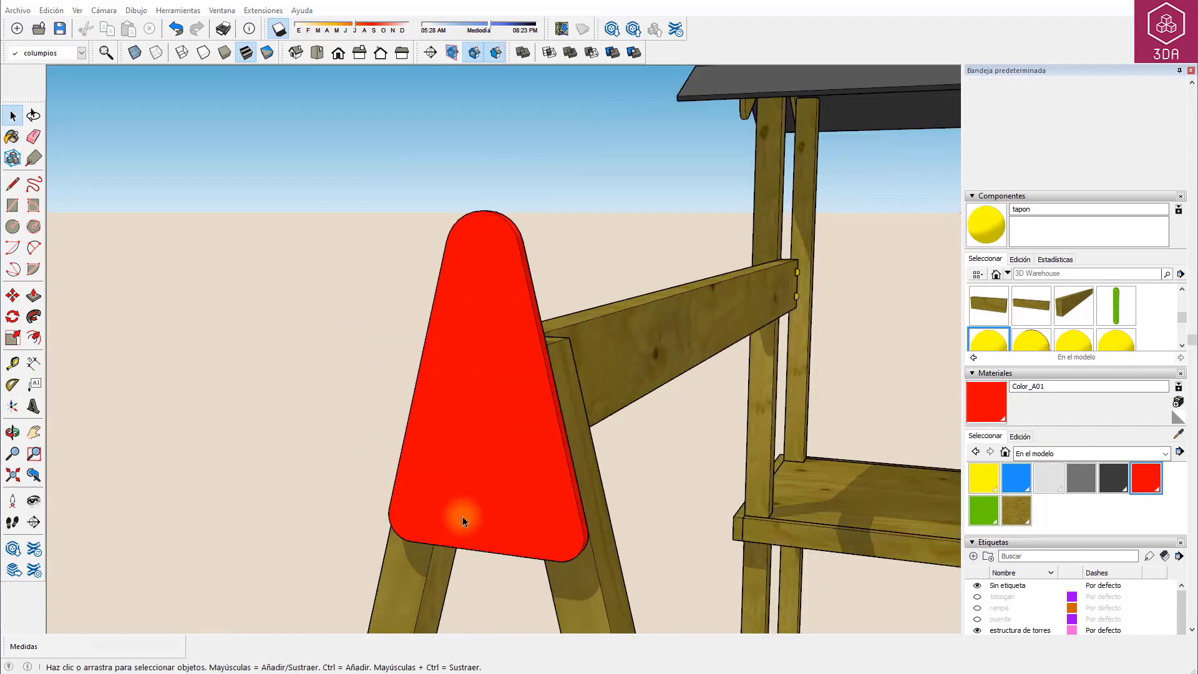
Add guides inside the red plate: one along its left edge, two inset 4 from bottom and right
key(t)
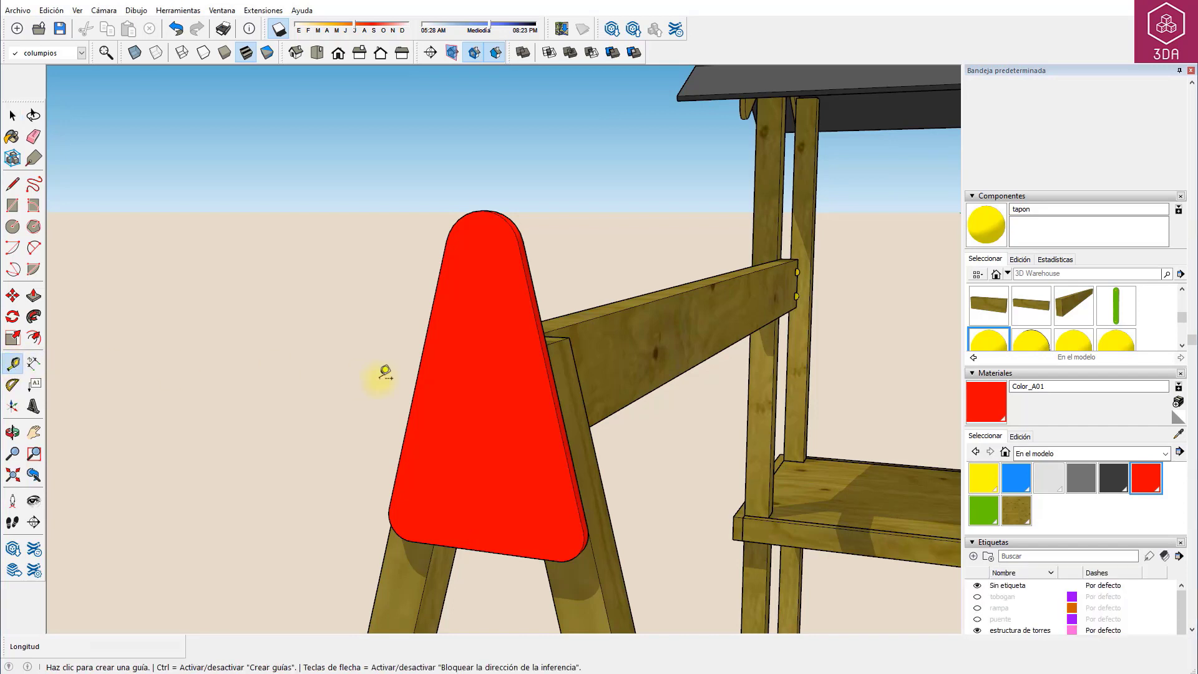
click(418, 378)
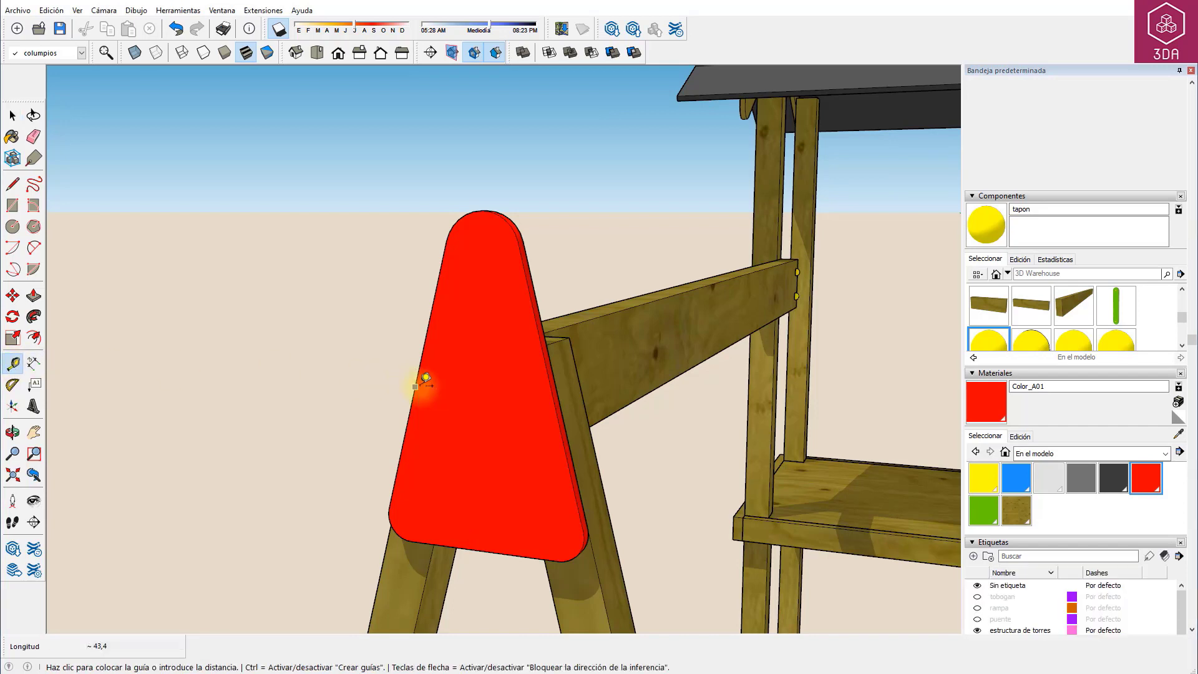
click(464, 387)
text(4)
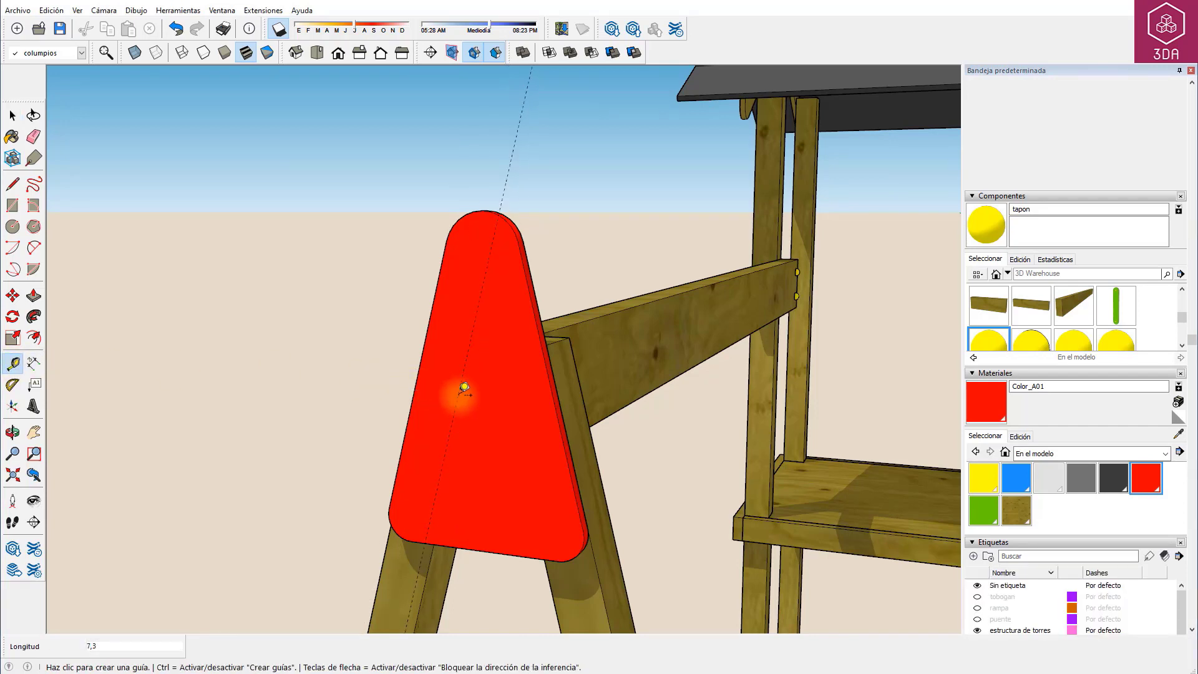
click(491, 551)
text(4)
key(Return)
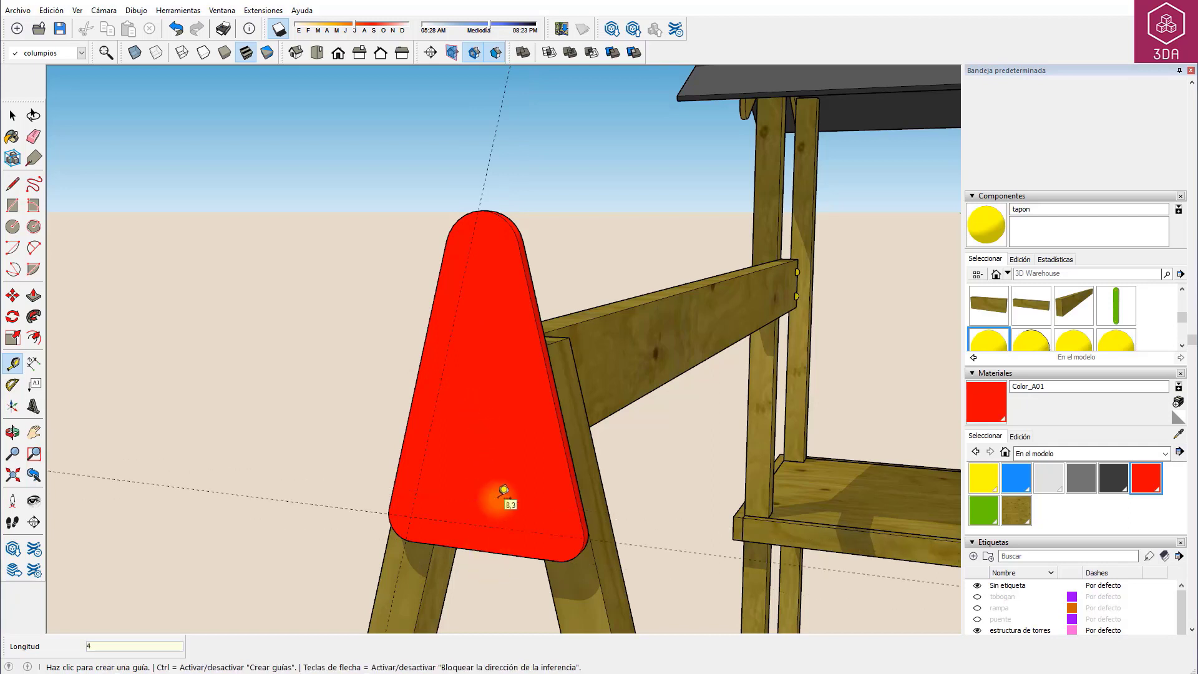
click(566, 462)
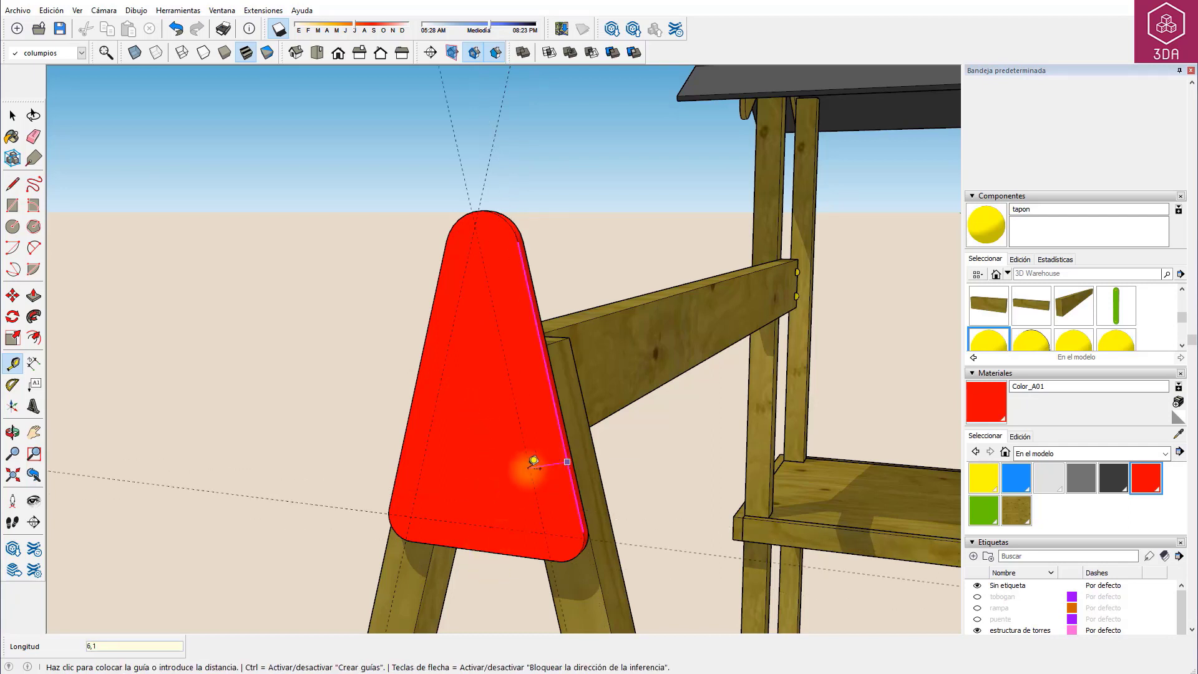
text(4)
key(Return)
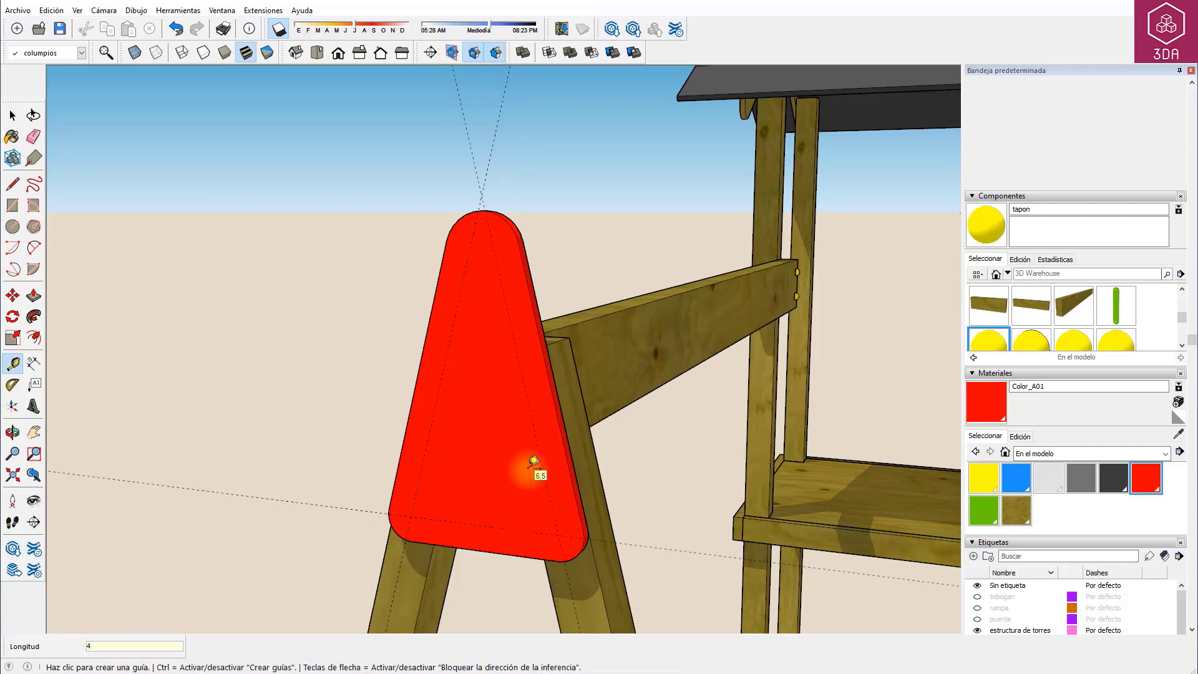
key(space)
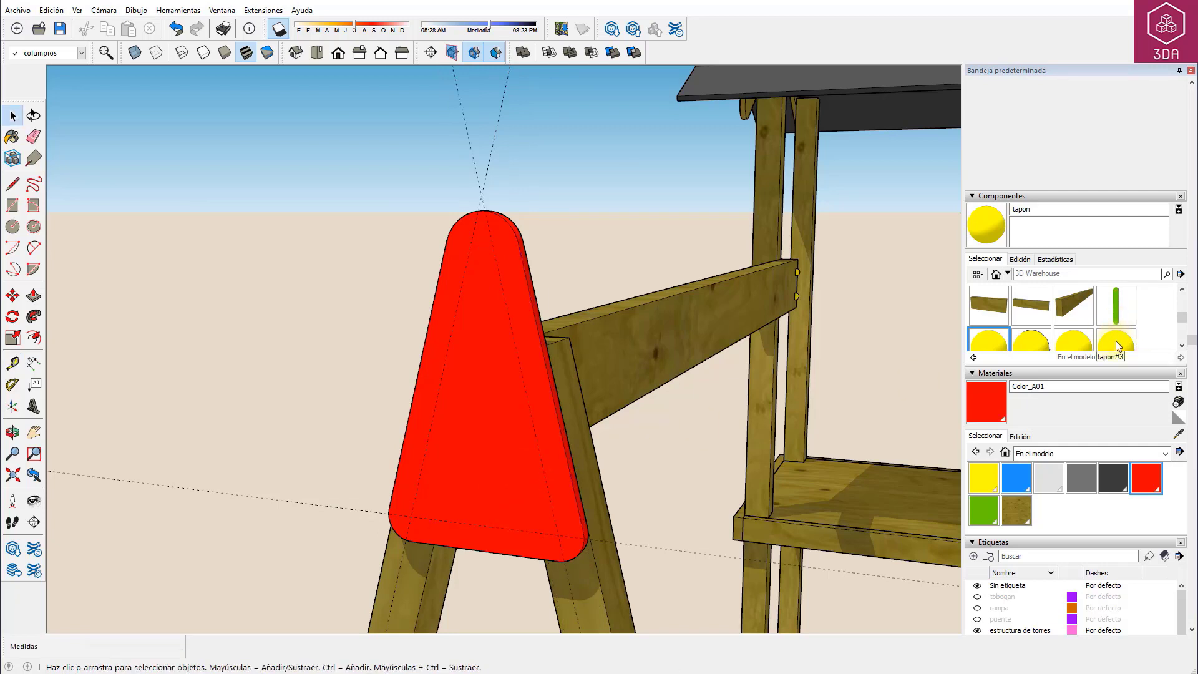
Insert a tapon#3 cap at the plate's lower-left corner, copying it to the lower-right and up the right guide
click(1116, 341)
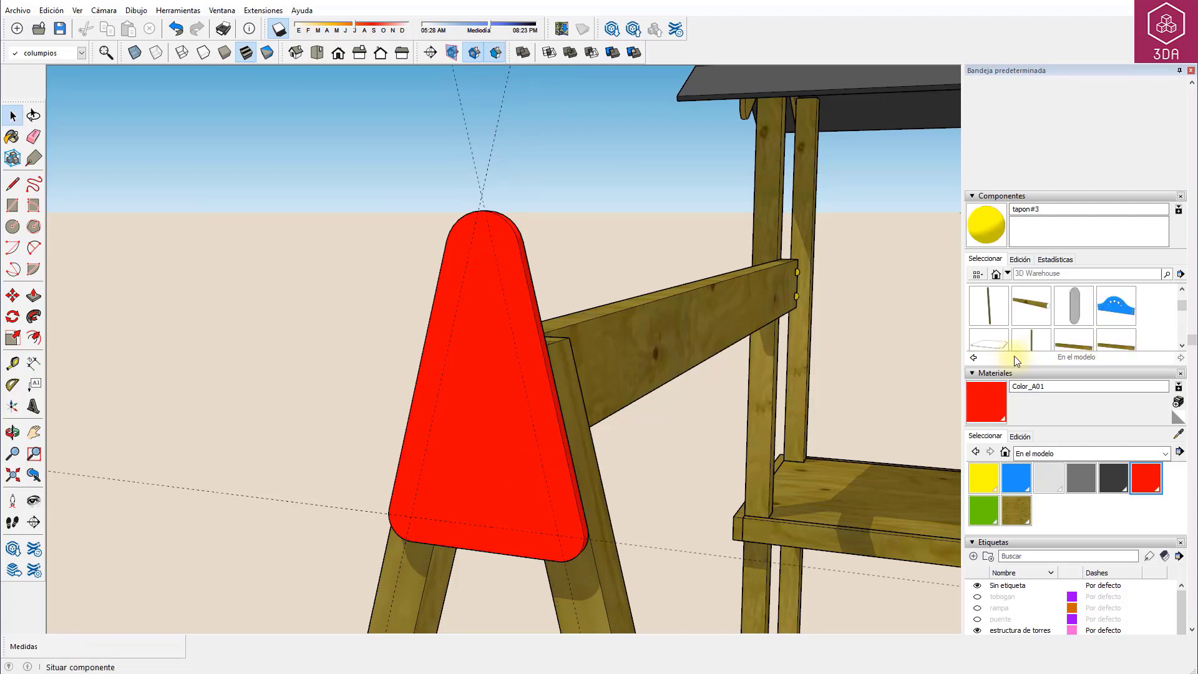
click(410, 516)
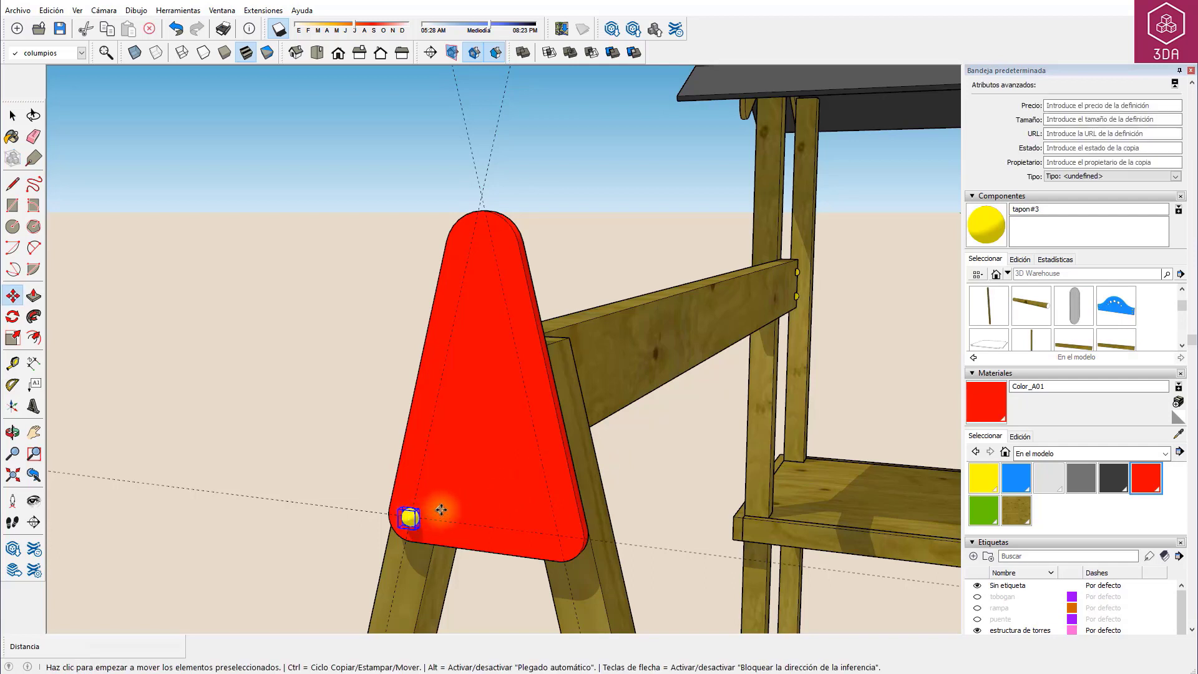
key(ctrl)
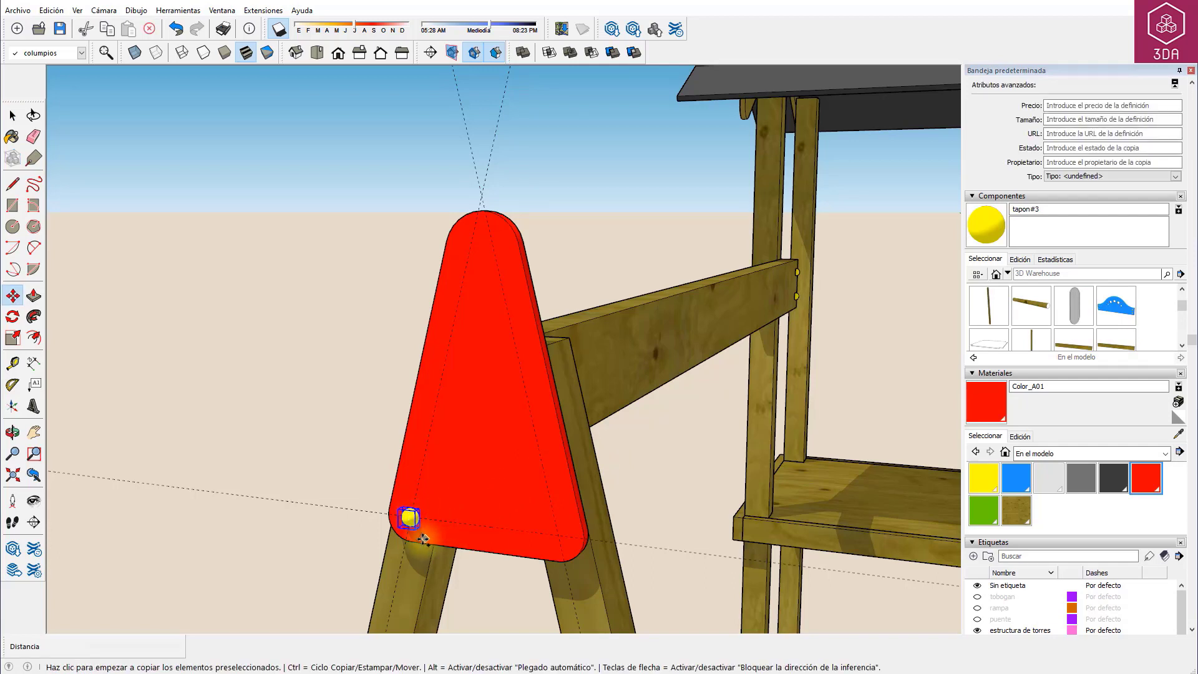
click(411, 541)
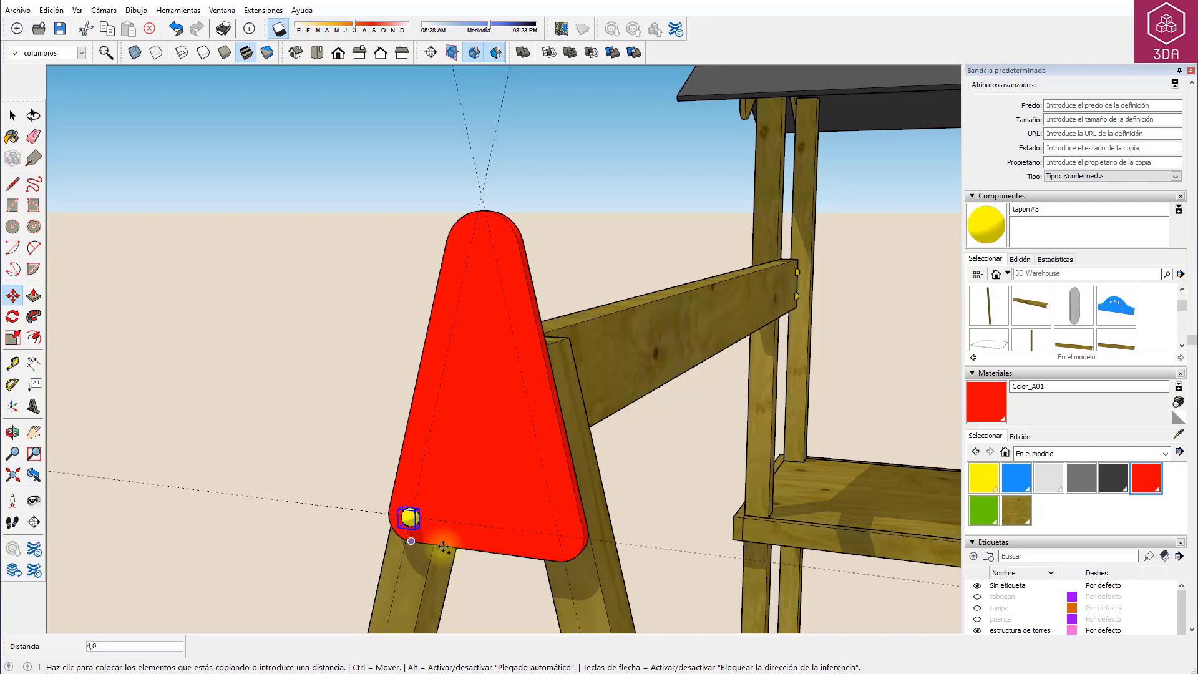
click(554, 560)
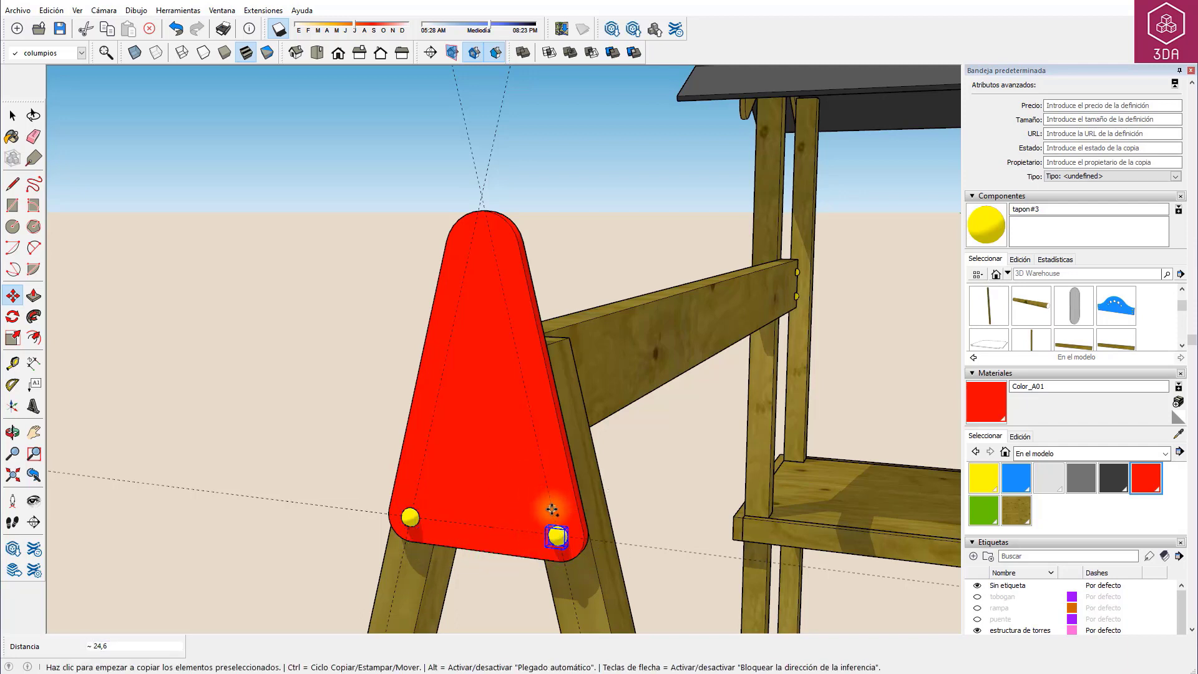
click(552, 509)
text(23)
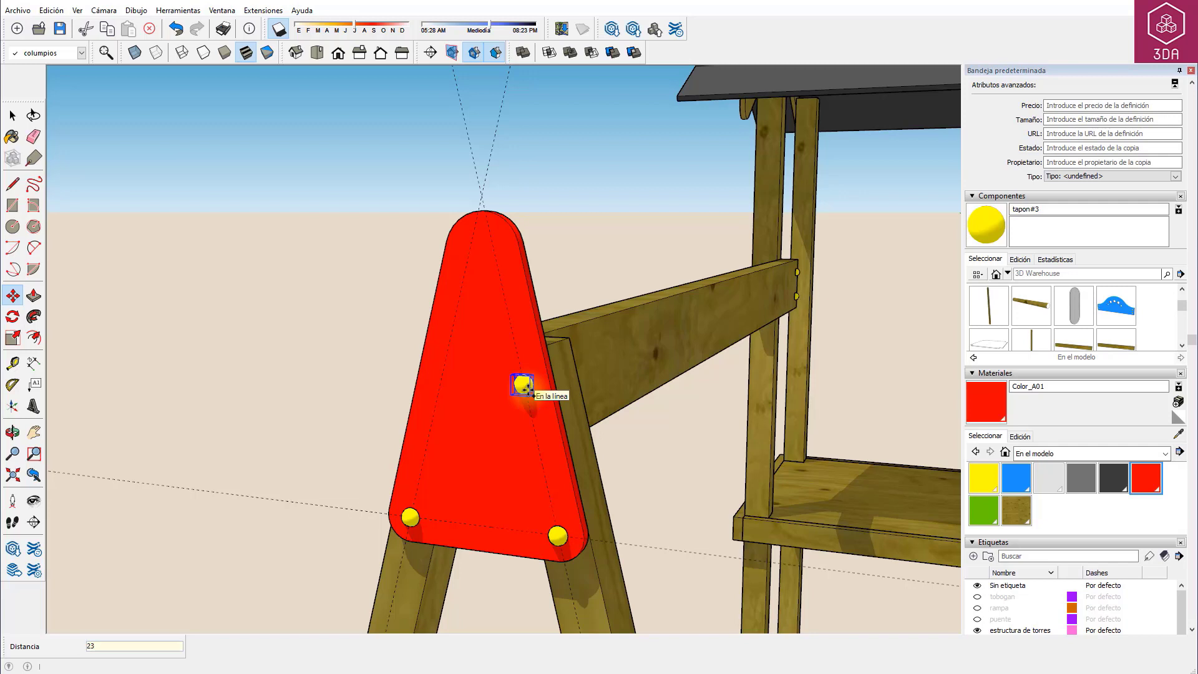
click(520, 358)
key(space)
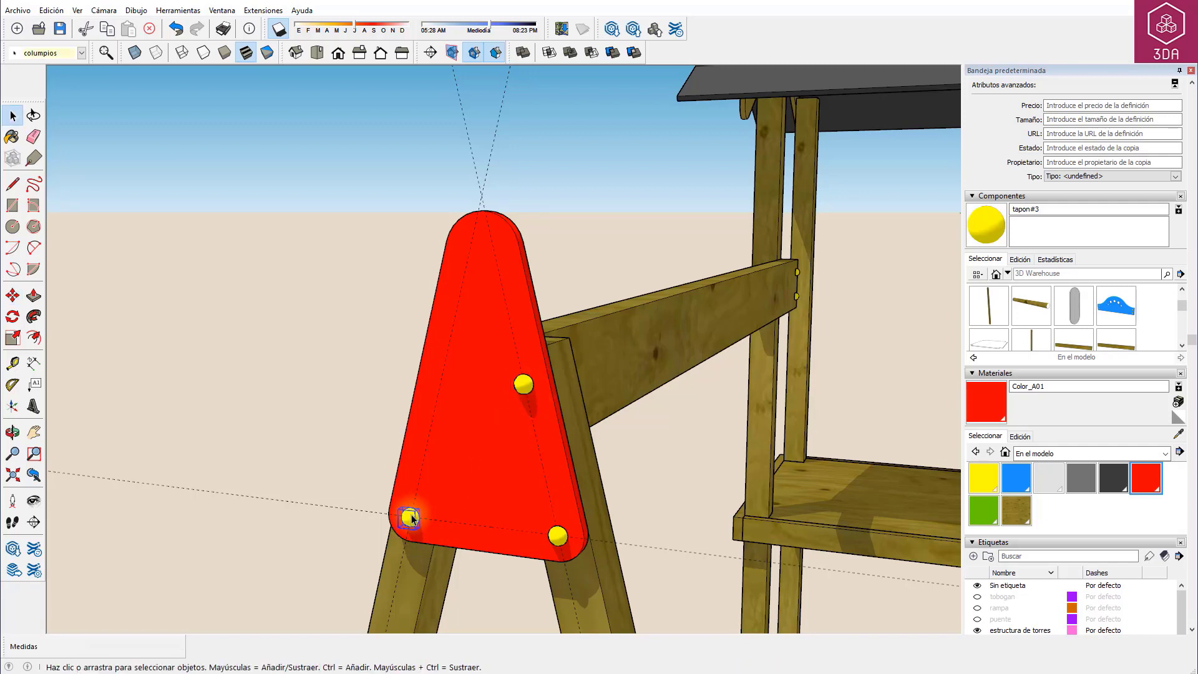
Copy the lower-left bolt cap 23 up the plate's left guide
key(m)
key(ctrl)
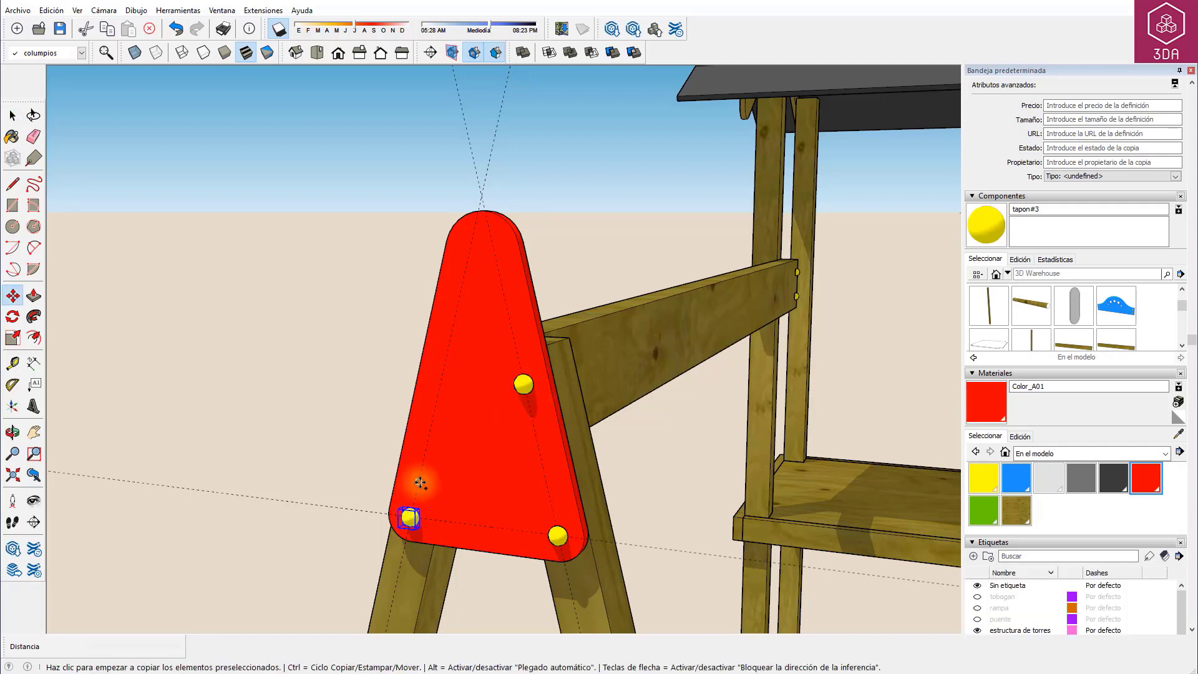
click(414, 481)
text(23)
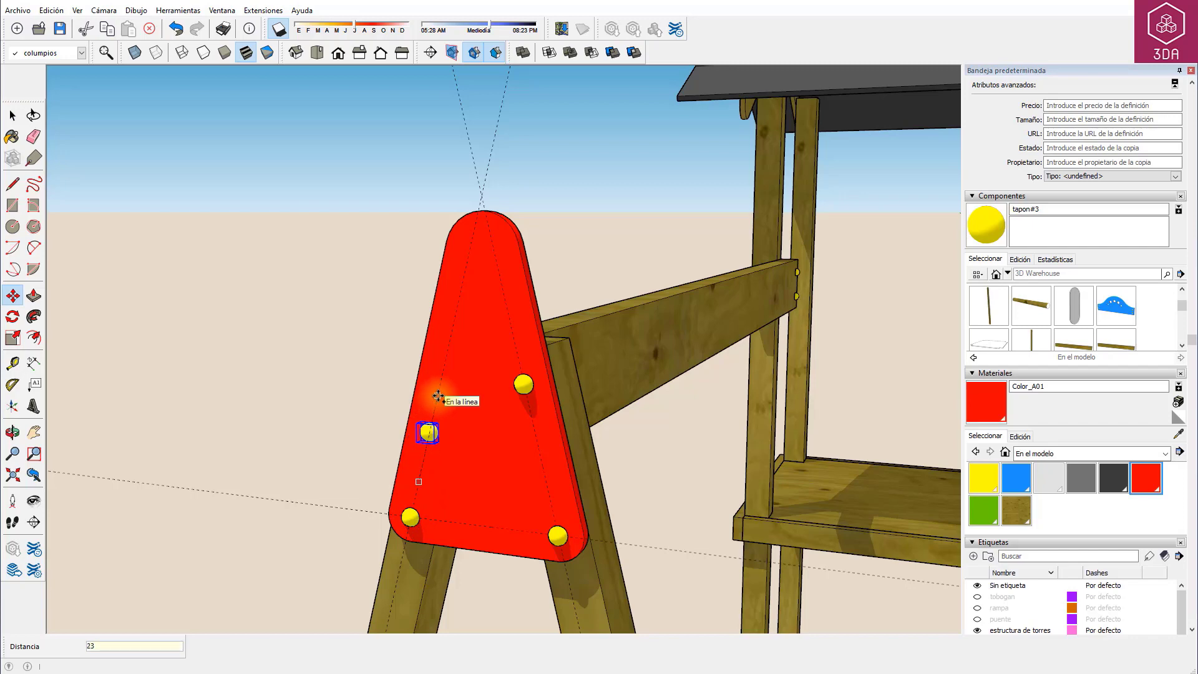
key(Return)
key(space)
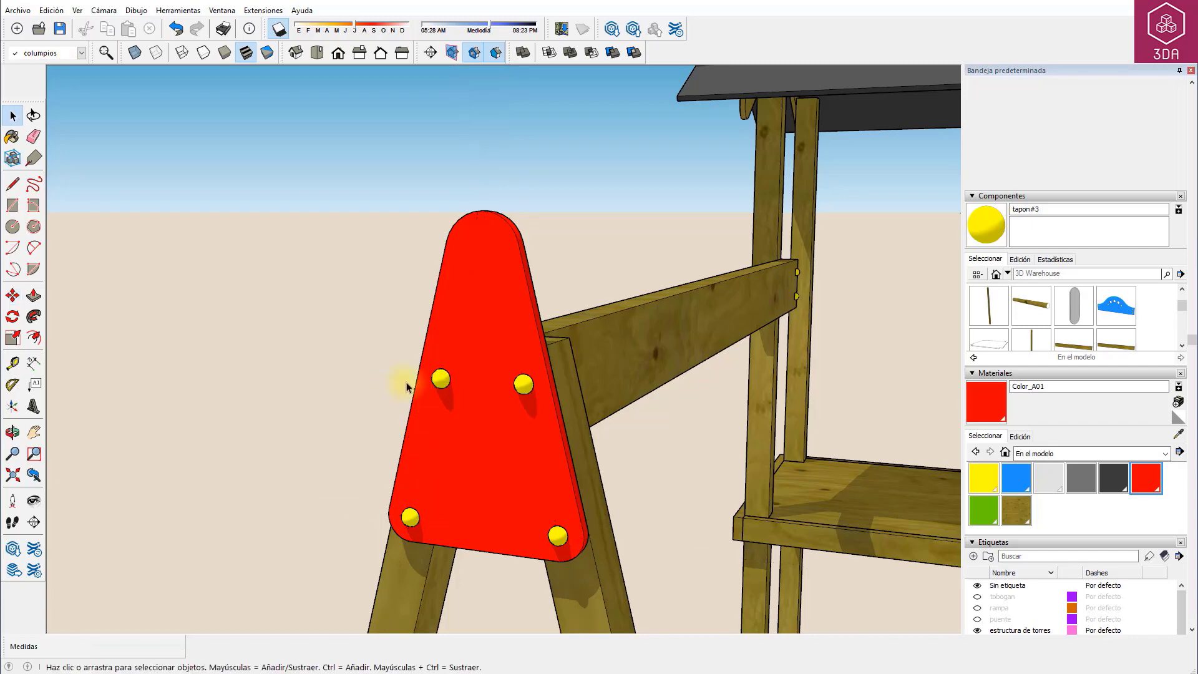
scroll(486, 363, down, 2)
Place a guide 60 above the leg's base and another 10 above it
scroll(548, 473, down, 3)
scroll(535, 306, down, 1)
scroll(535, 306, up, 1)
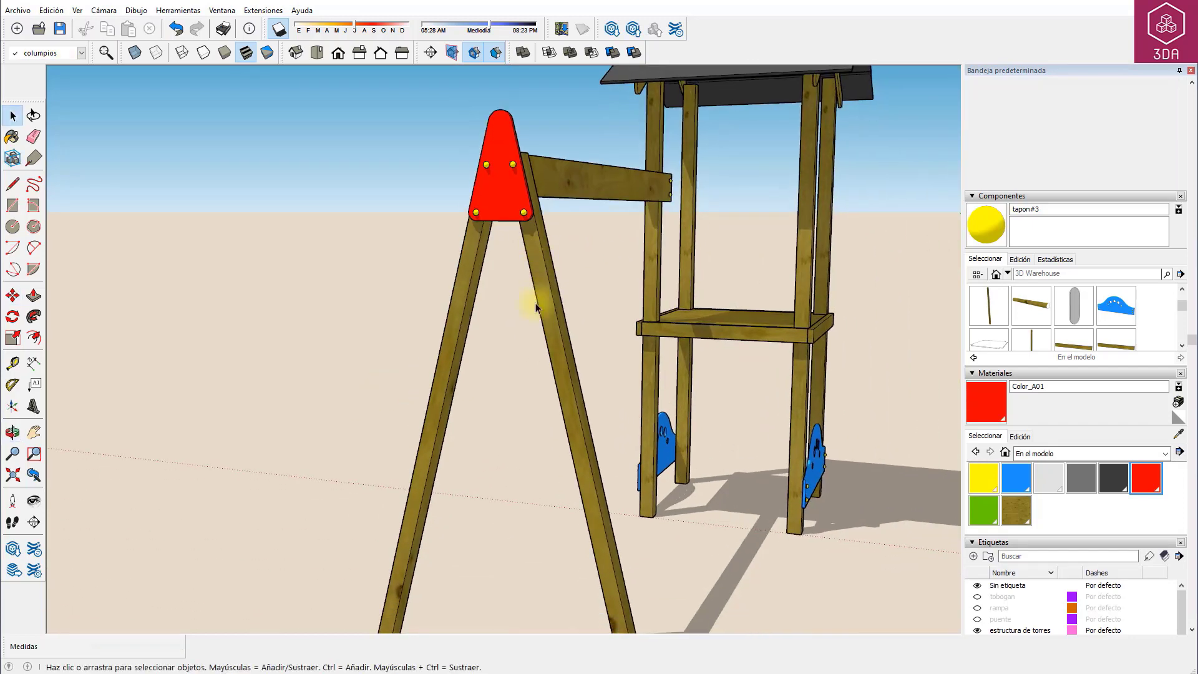
shift+middle_drag(542, 497, 516, 347)
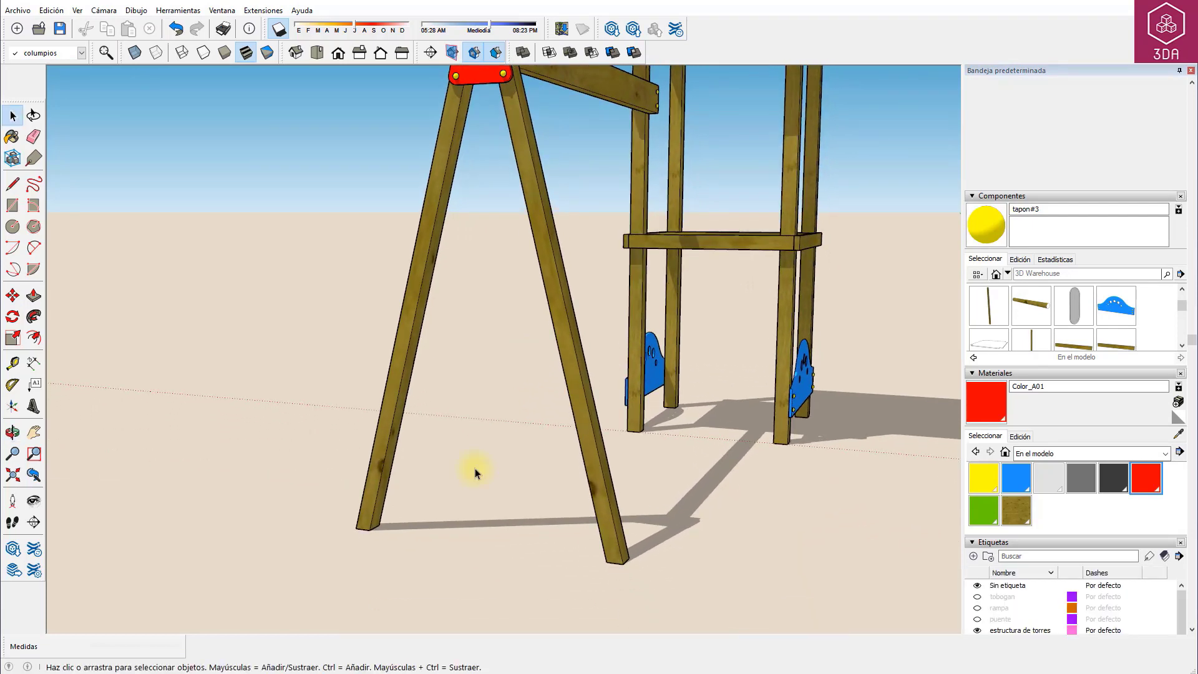
scroll(474, 468, up, 2)
key(t)
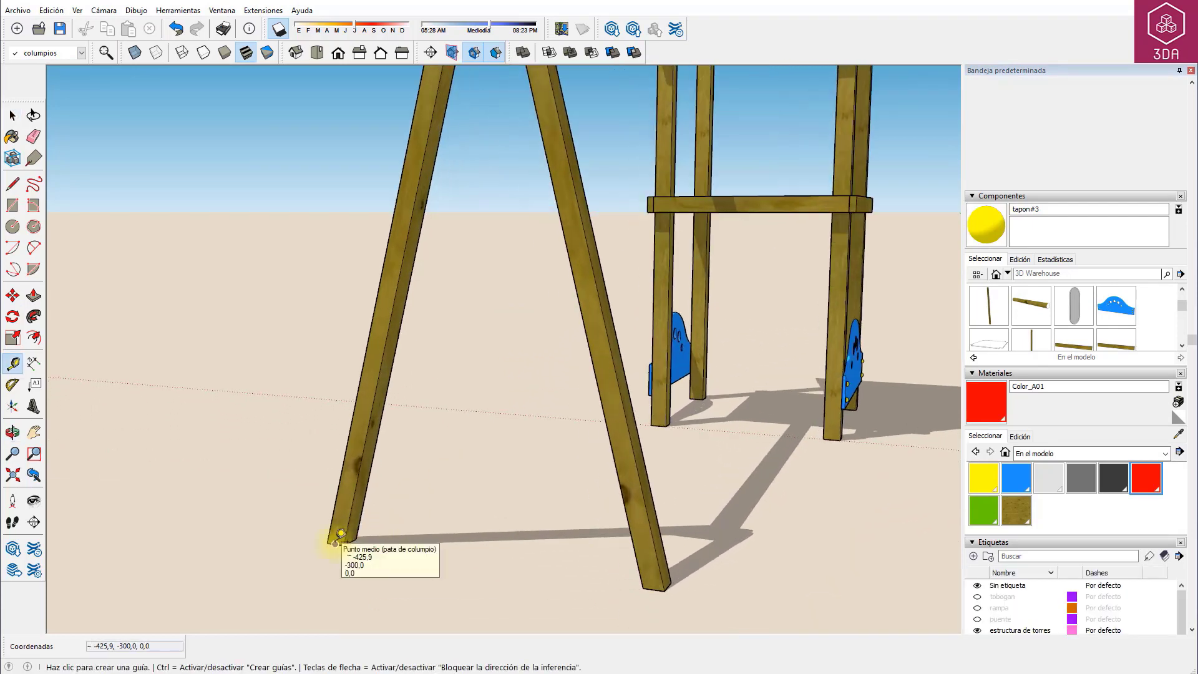
click(336, 541)
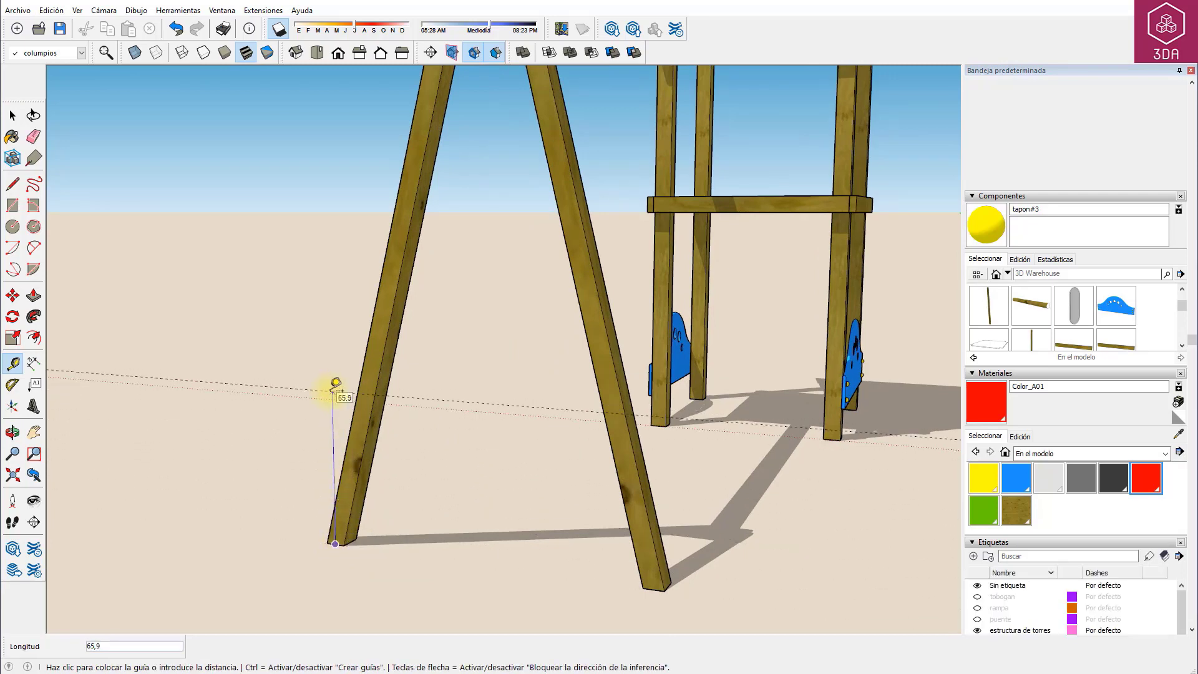
text(60)
key(Return)
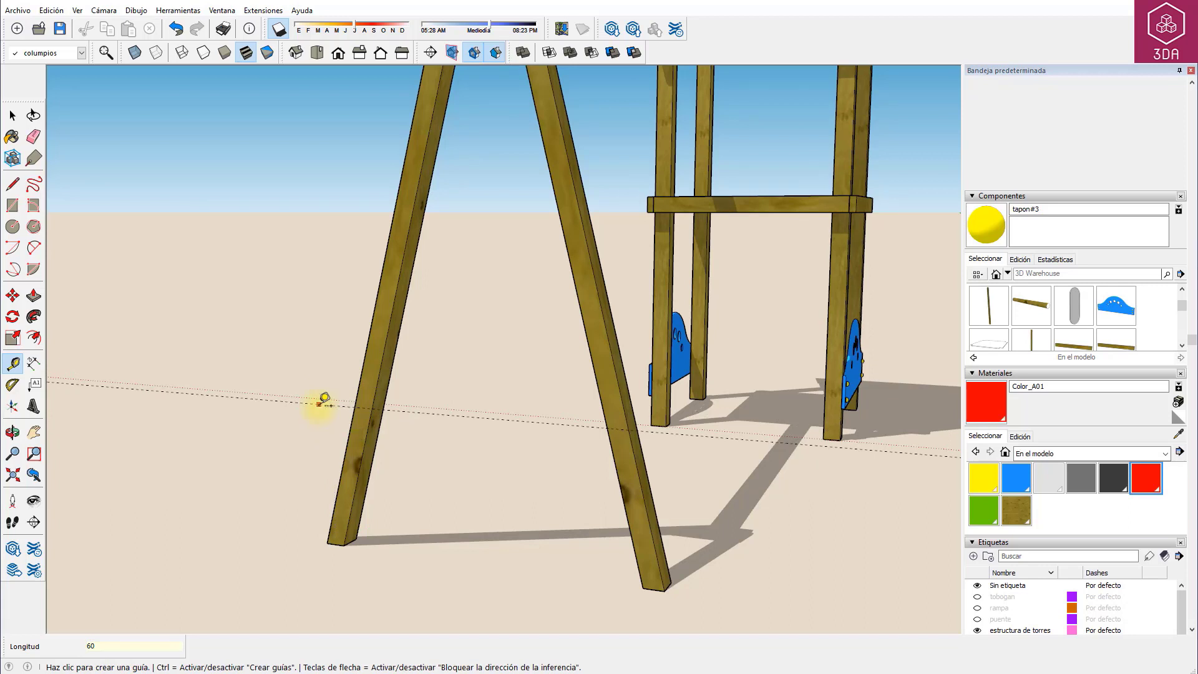
click(319, 404)
text(10)
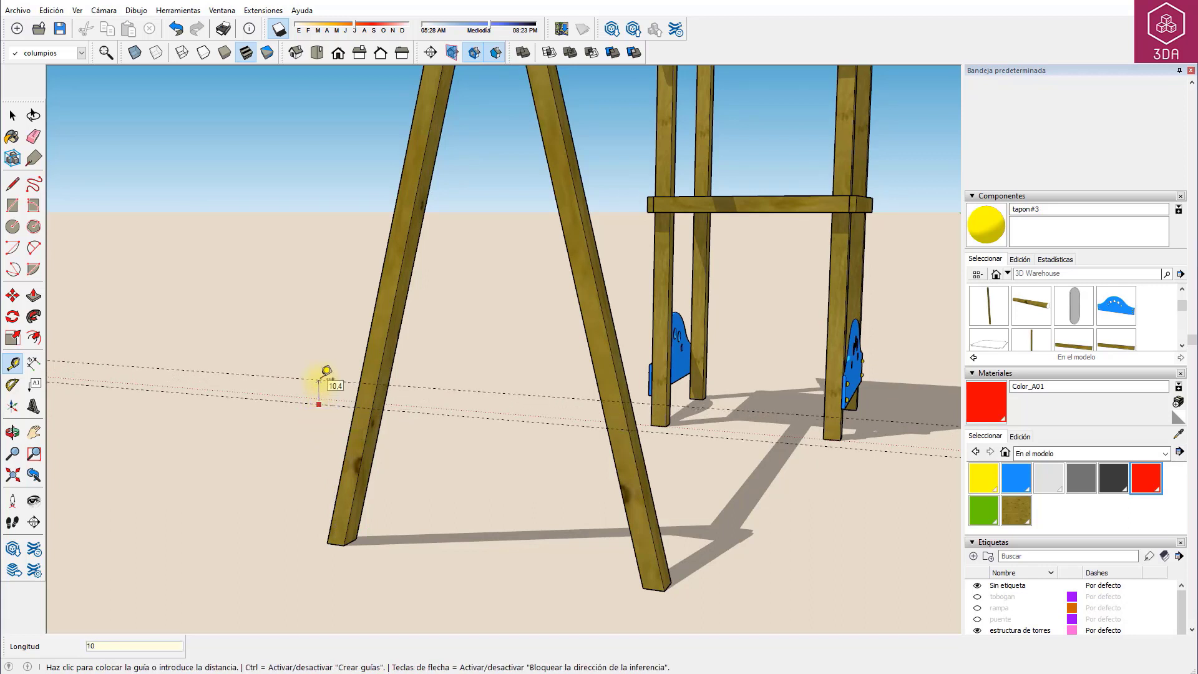
key(Return)
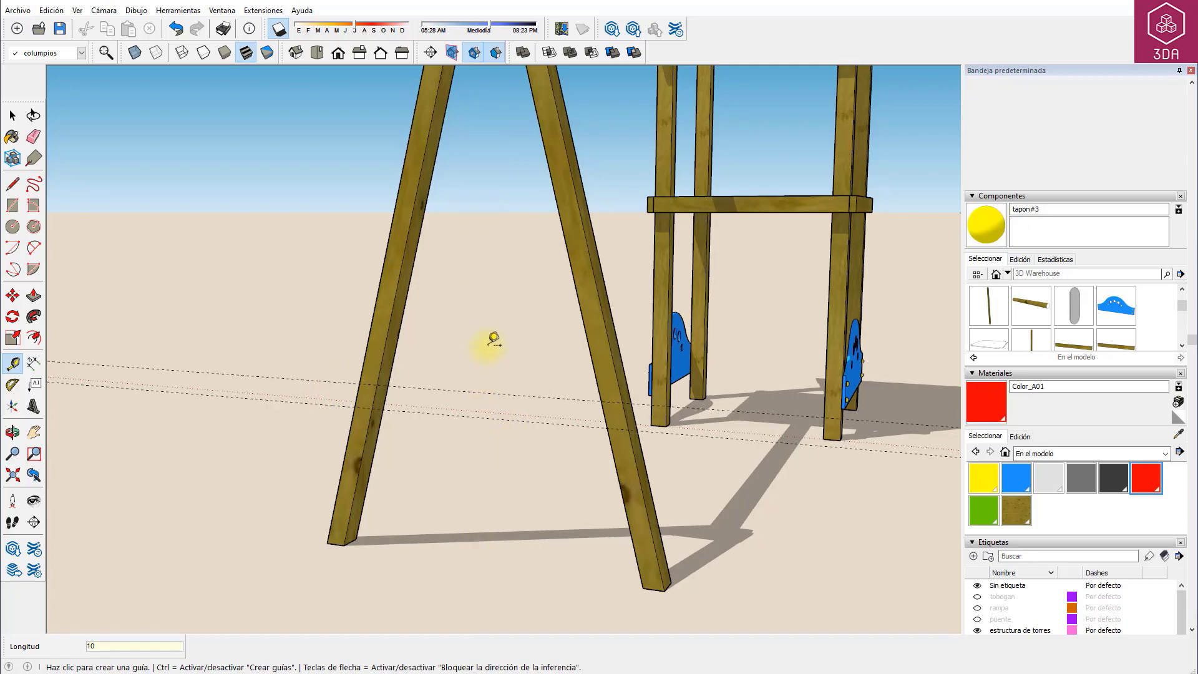
Place a guide at the crossbar corner and another offset 53,5 from the leg guide
mouse_move(492, 338)
middle_down()
mouse_move(275, 510)
mouse_move(88, 476)
middle_up()
scroll(88, 249, up, 5)
middle_drag(260, 268, 218, 284)
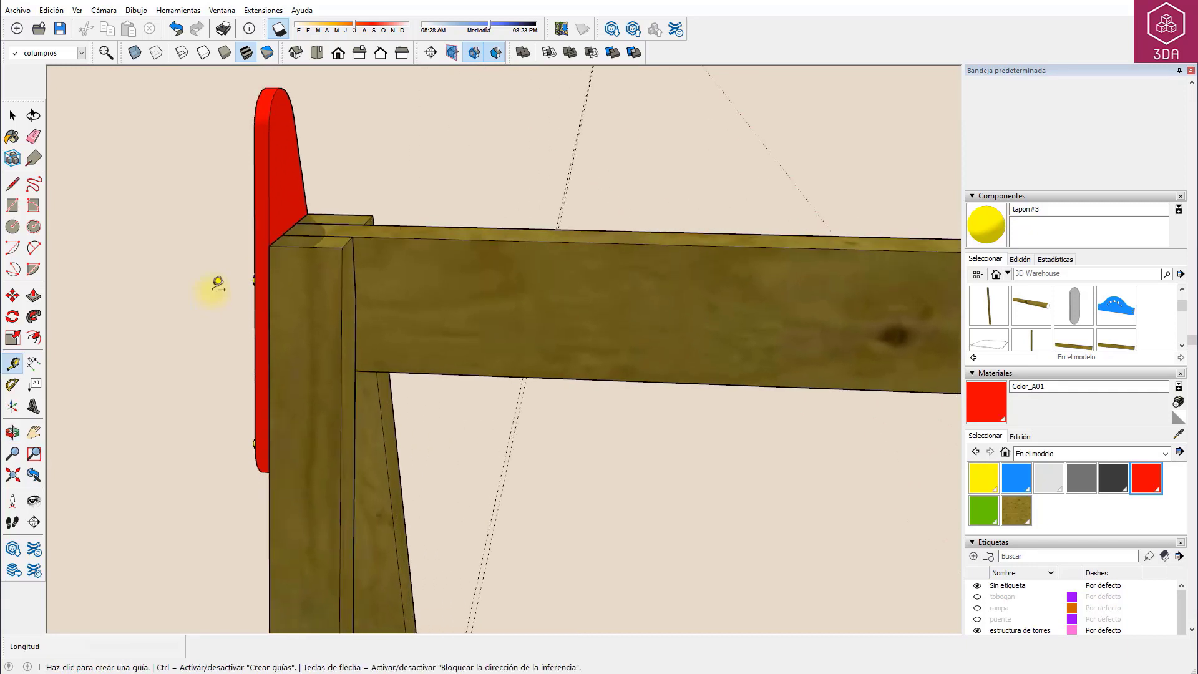
click(353, 268)
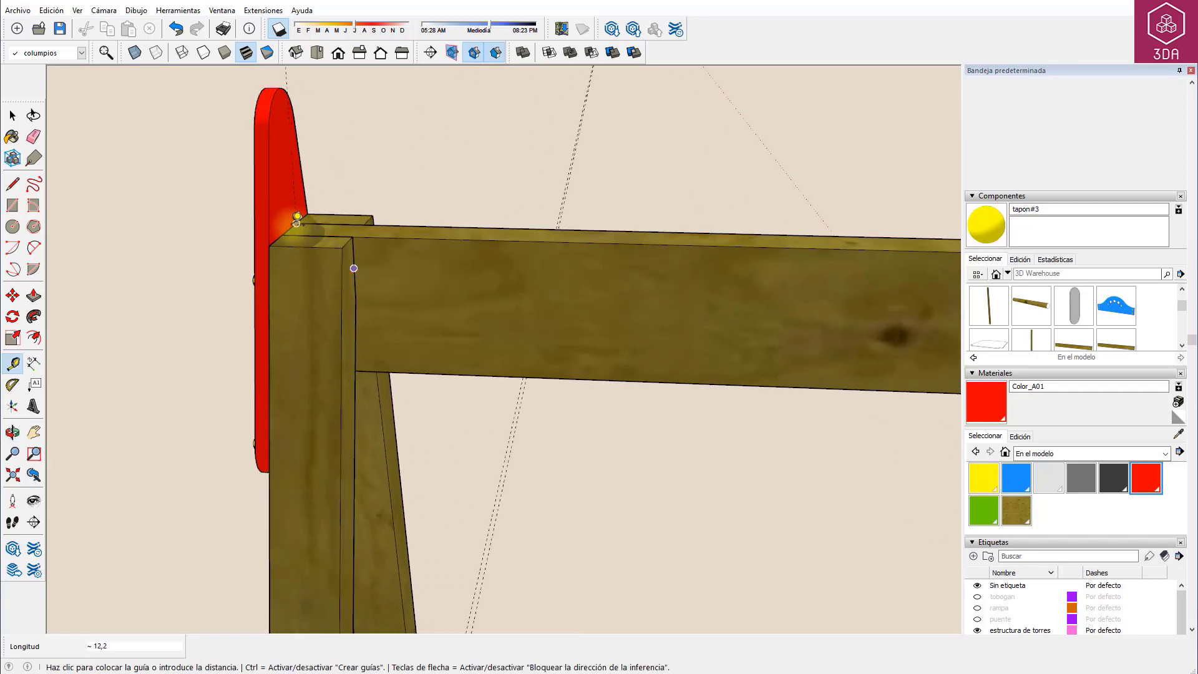
scroll(298, 216, up, 1)
scroll(297, 218, up, 1)
scroll(295, 220, up, 1)
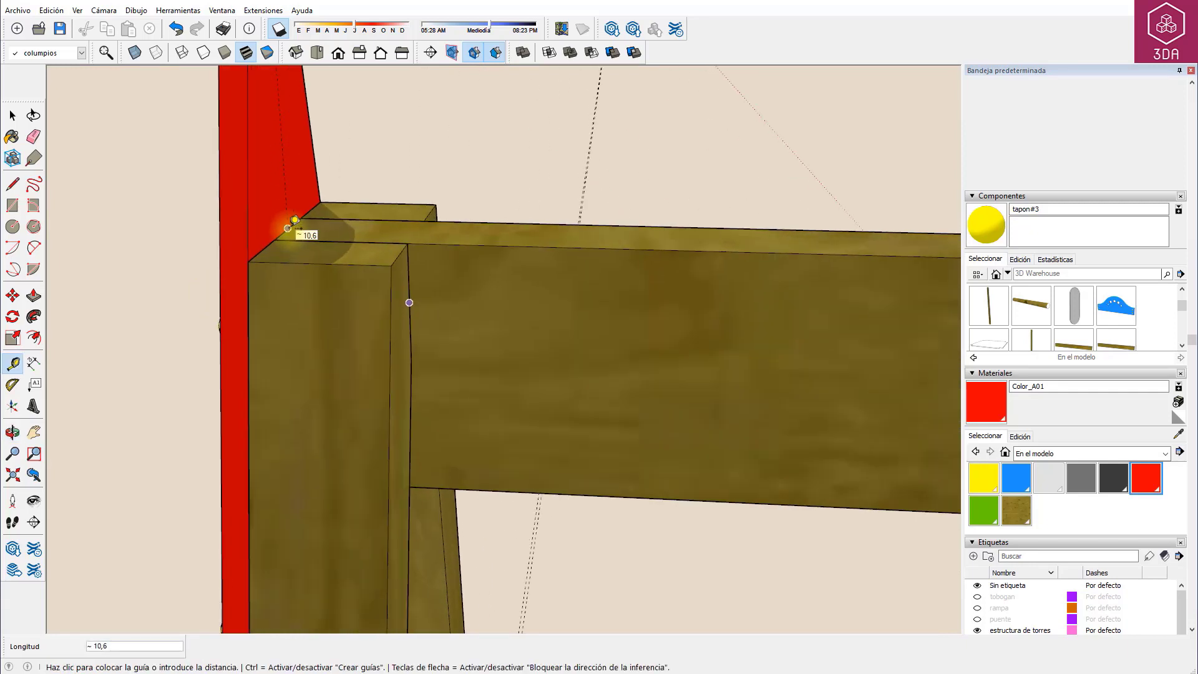
click(294, 219)
scroll(294, 220, down, 5)
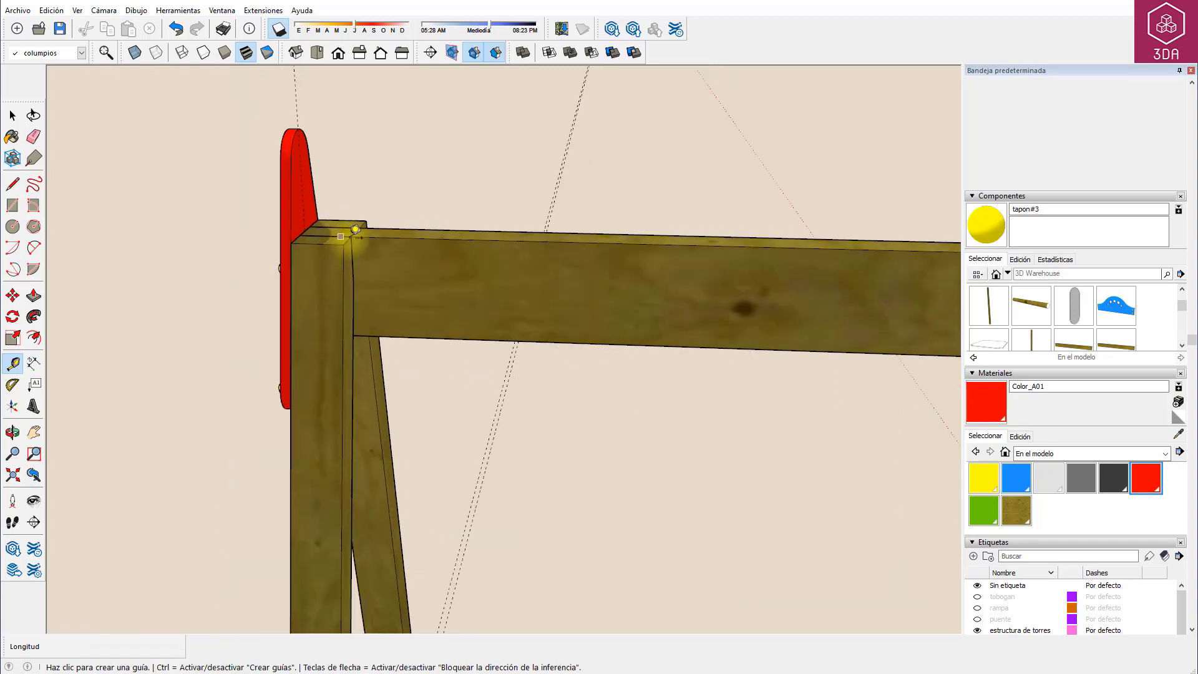
scroll(375, 476, down, 5)
mouse_move(375, 476)
middle_down()
mouse_move(722, 348)
mouse_move(488, 425)
mouse_move(514, 422)
middle_up()
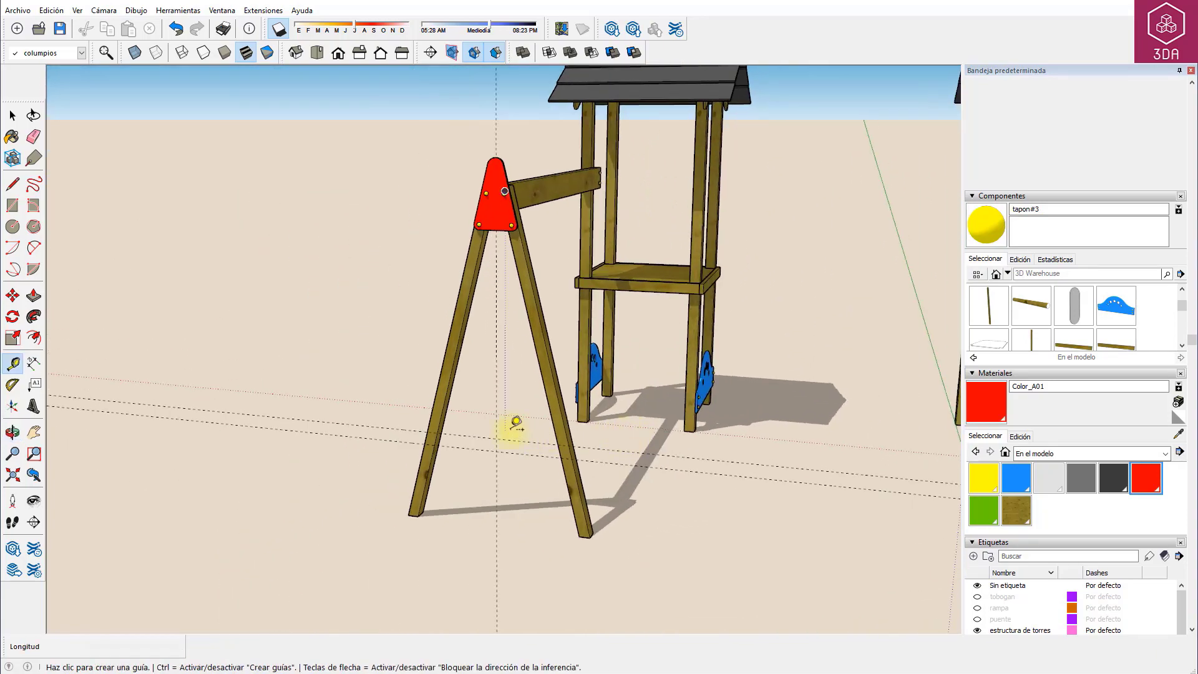
scroll(499, 422, up, 5)
text(53,5)
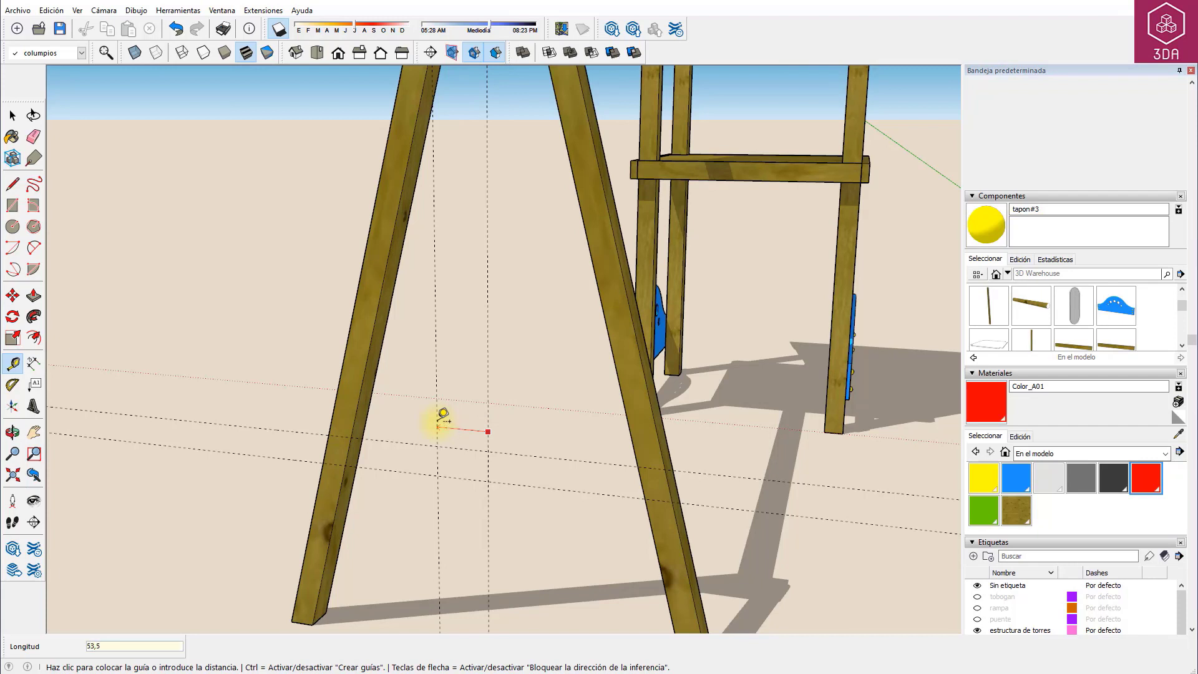
key(Return)
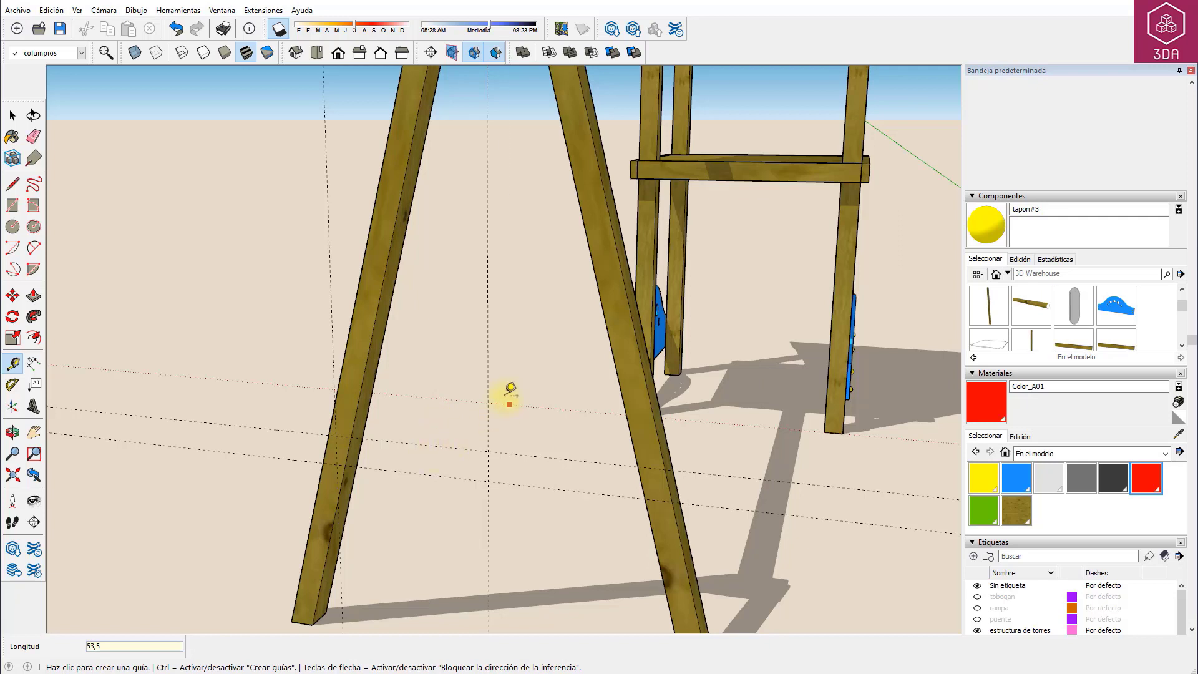
click(489, 431)
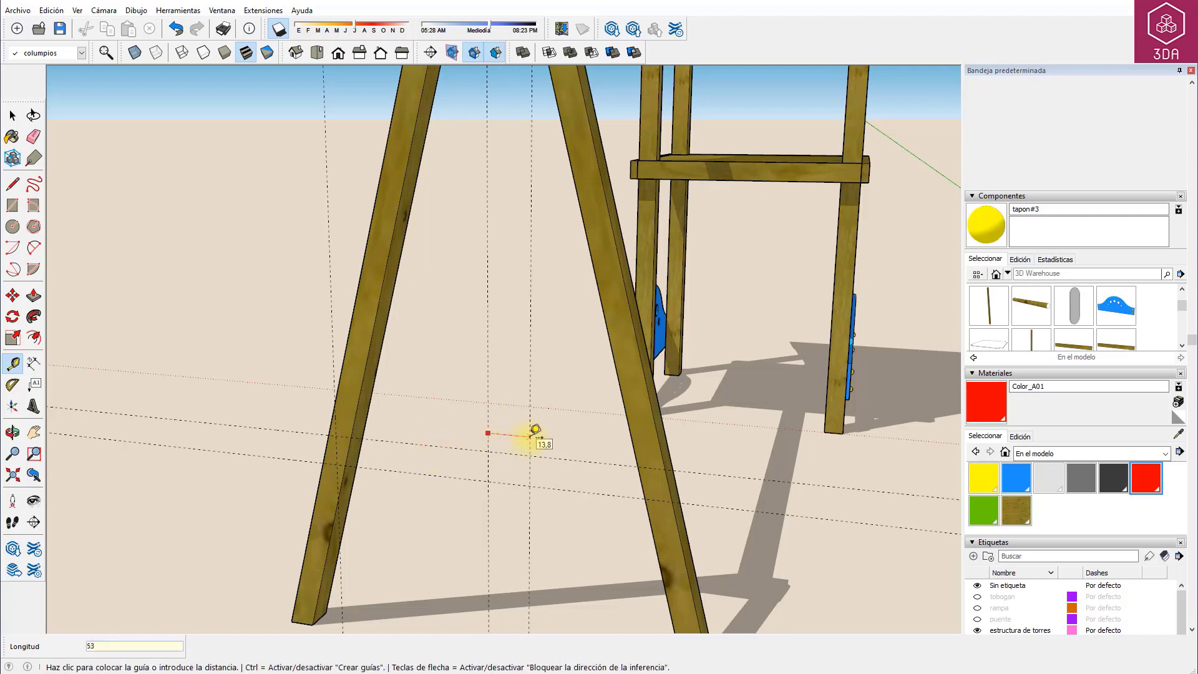
key(Return)
Draw two lines spanning between the left and right A-frame legs
key(l)
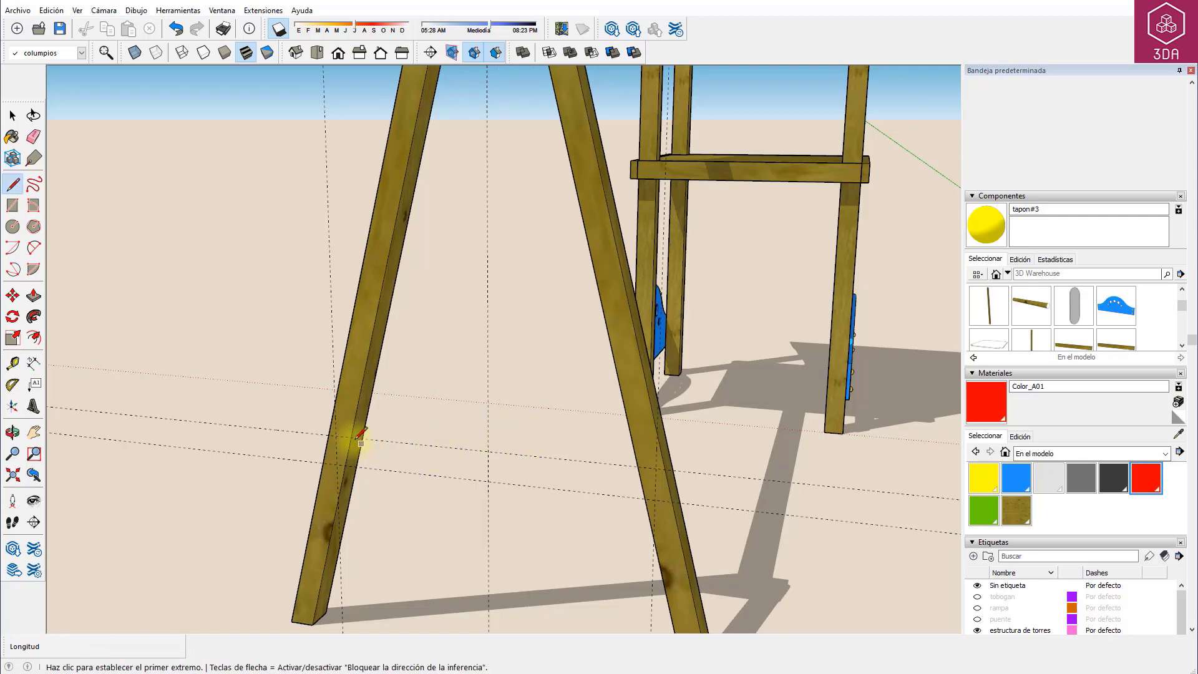
click(336, 435)
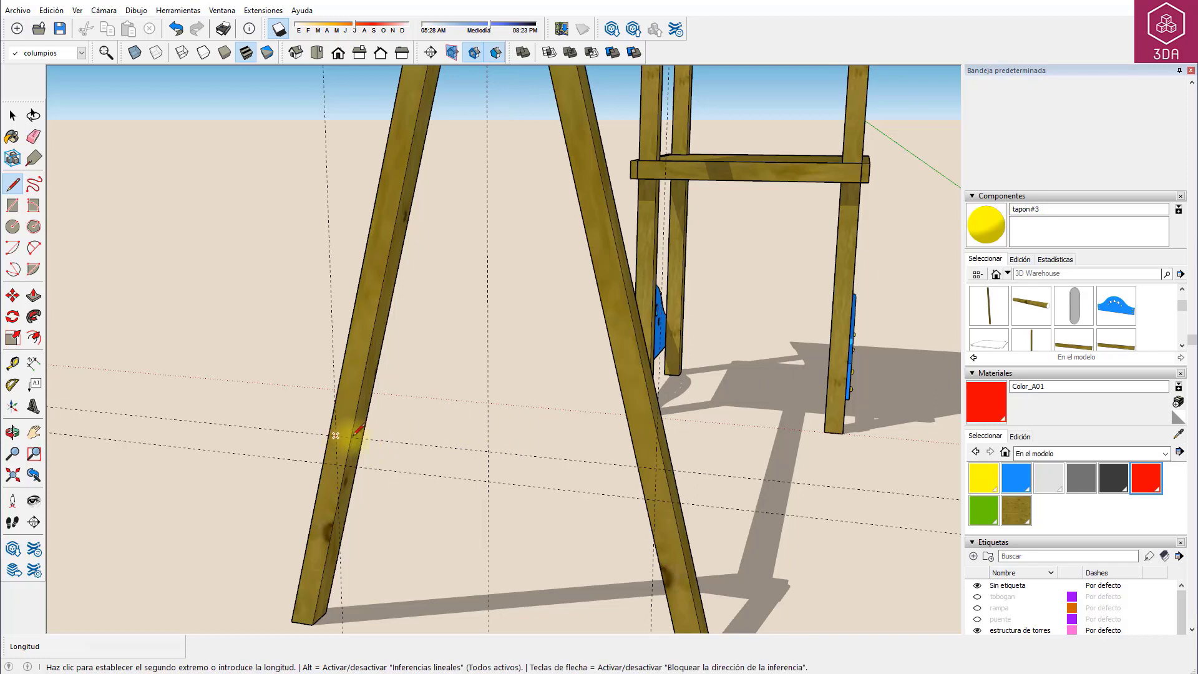
click(655, 467)
key(space)
key(l)
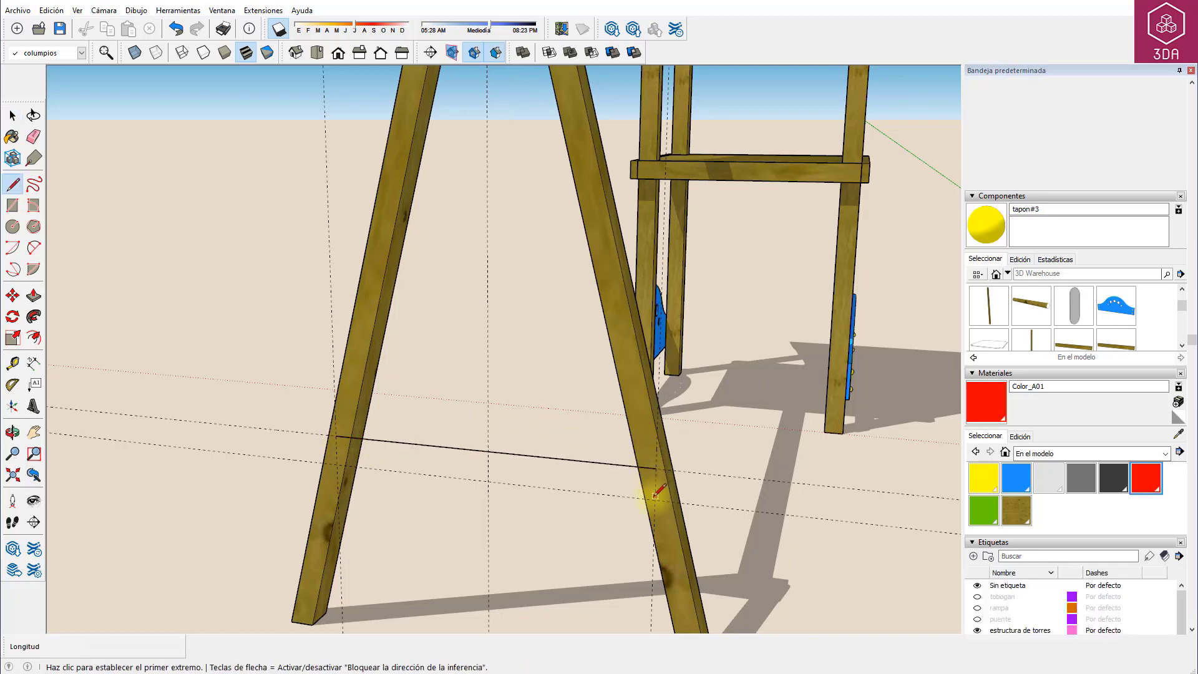
click(654, 499)
click(337, 464)
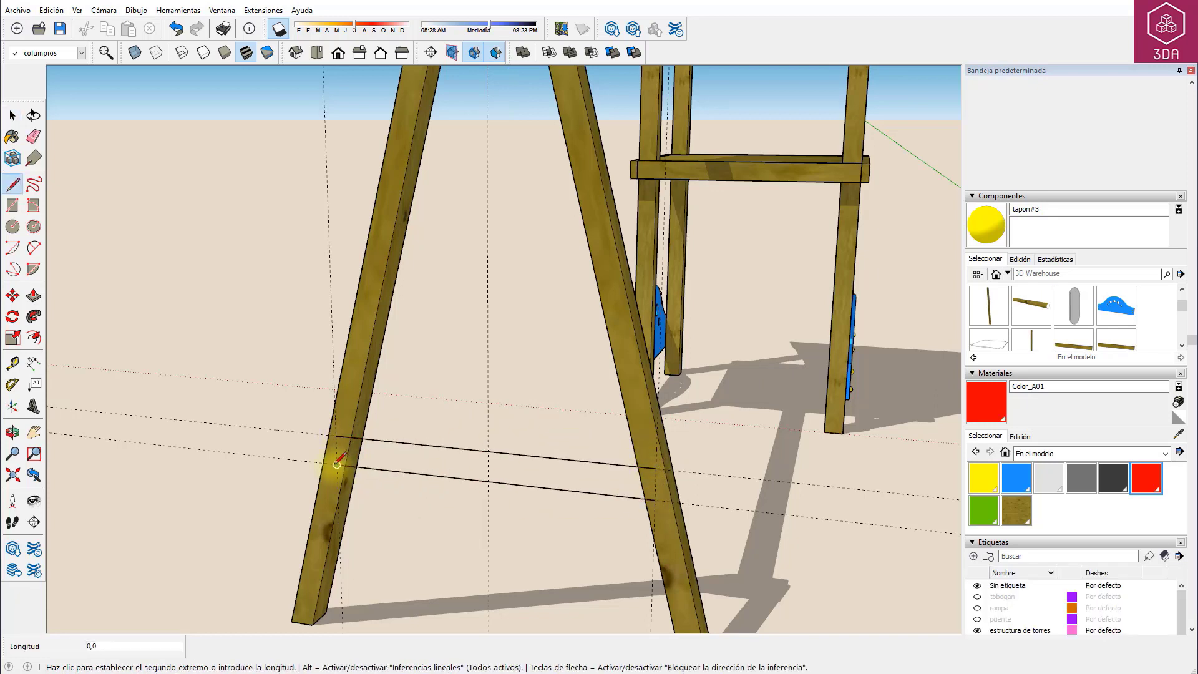
scroll(393, 489, up, 1)
scroll(415, 497, up, 1)
key(space)
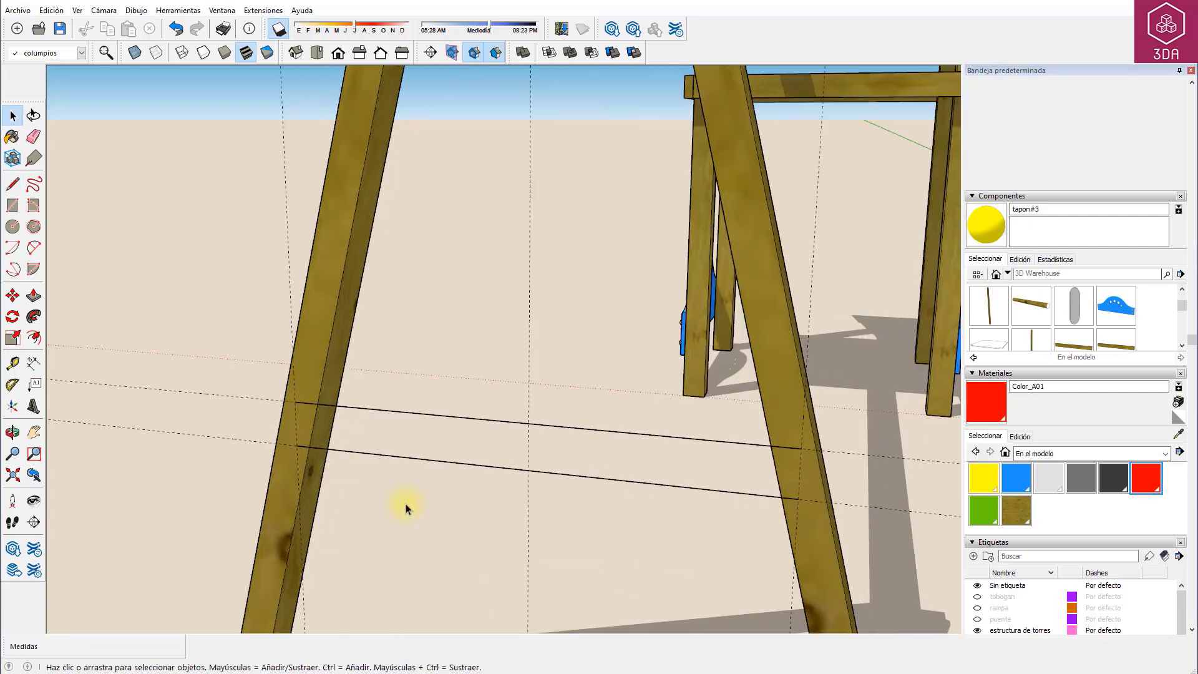
Close both ends with 2-point arcs to form a rounded face, and begin extruding it
key(a)
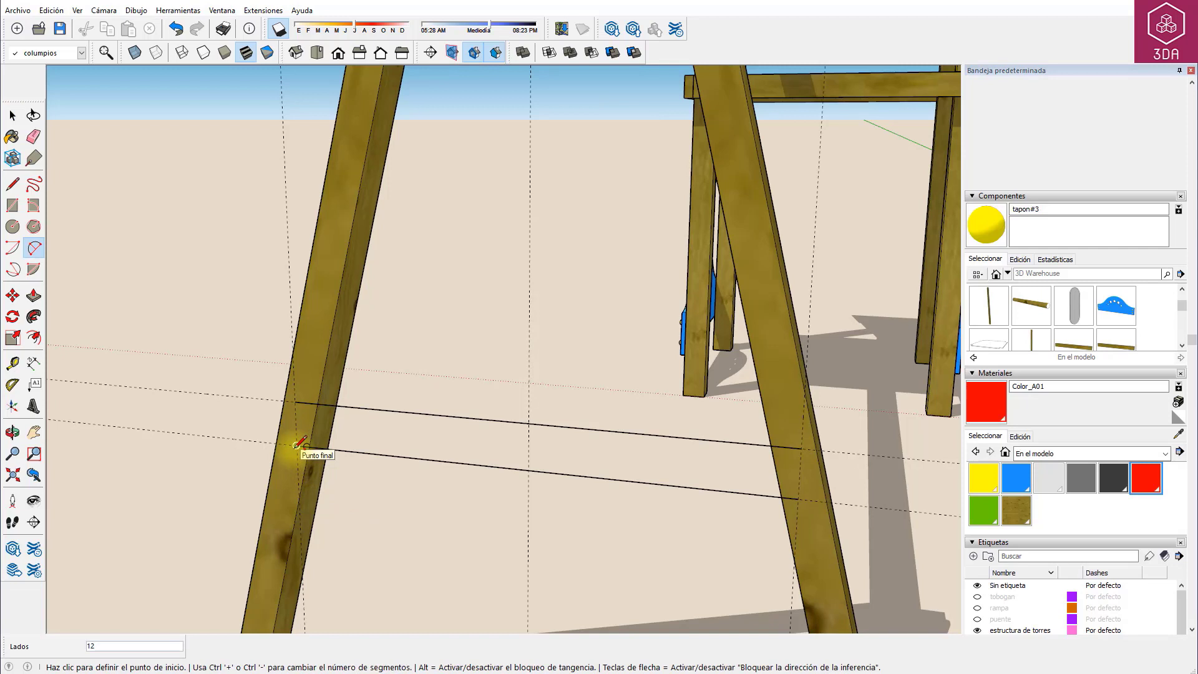
click(296, 445)
click(294, 402)
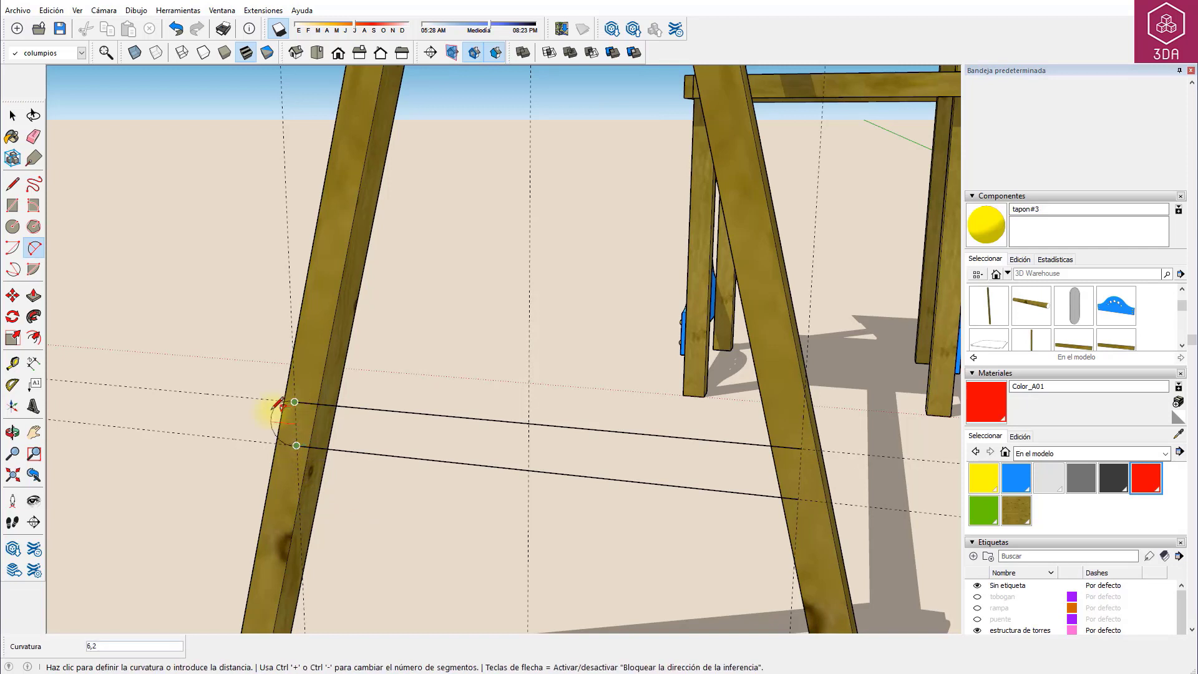
click(281, 396)
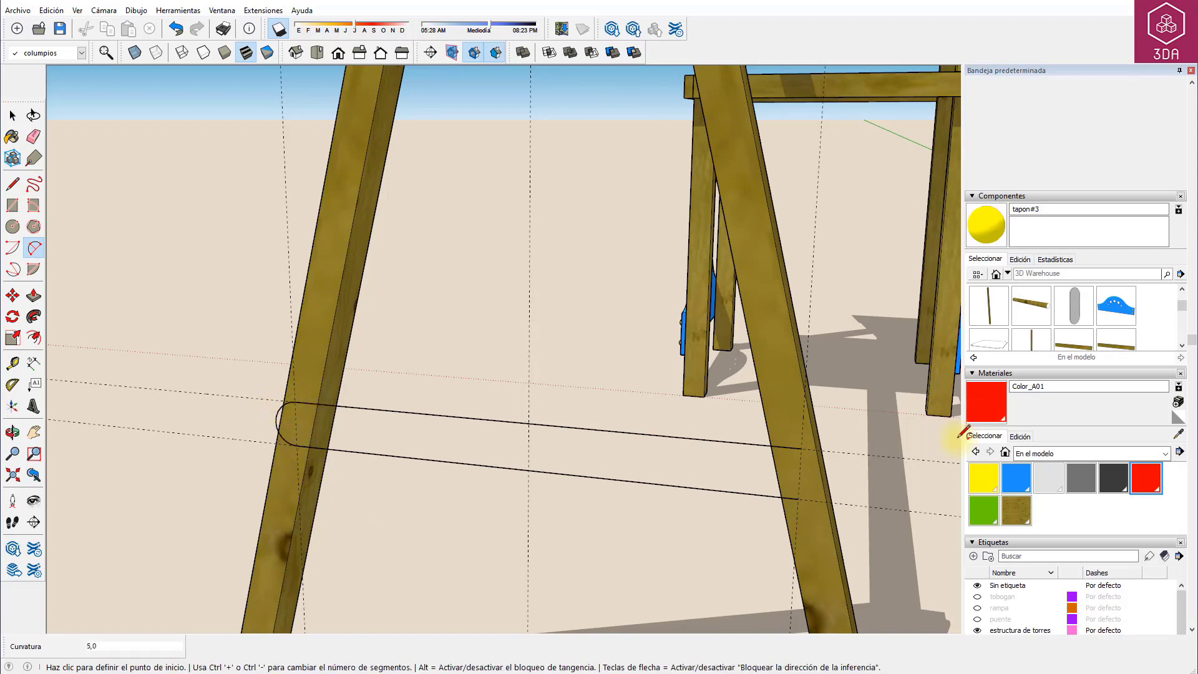
click(797, 499)
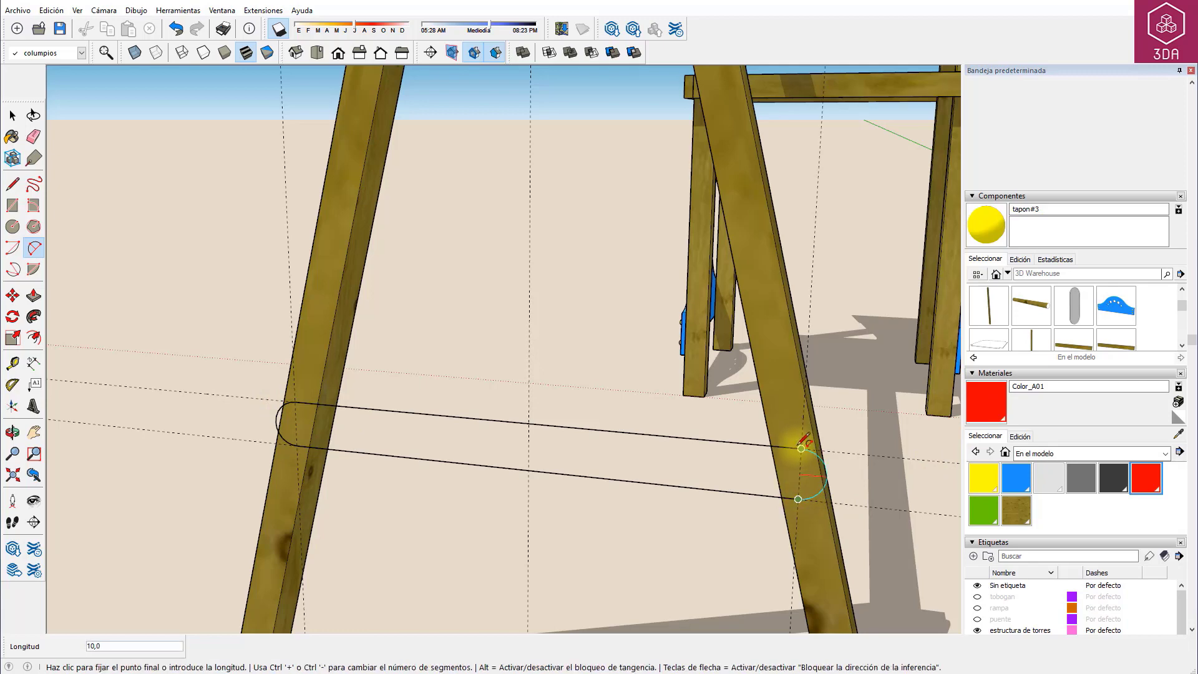
click(801, 448)
key(space)
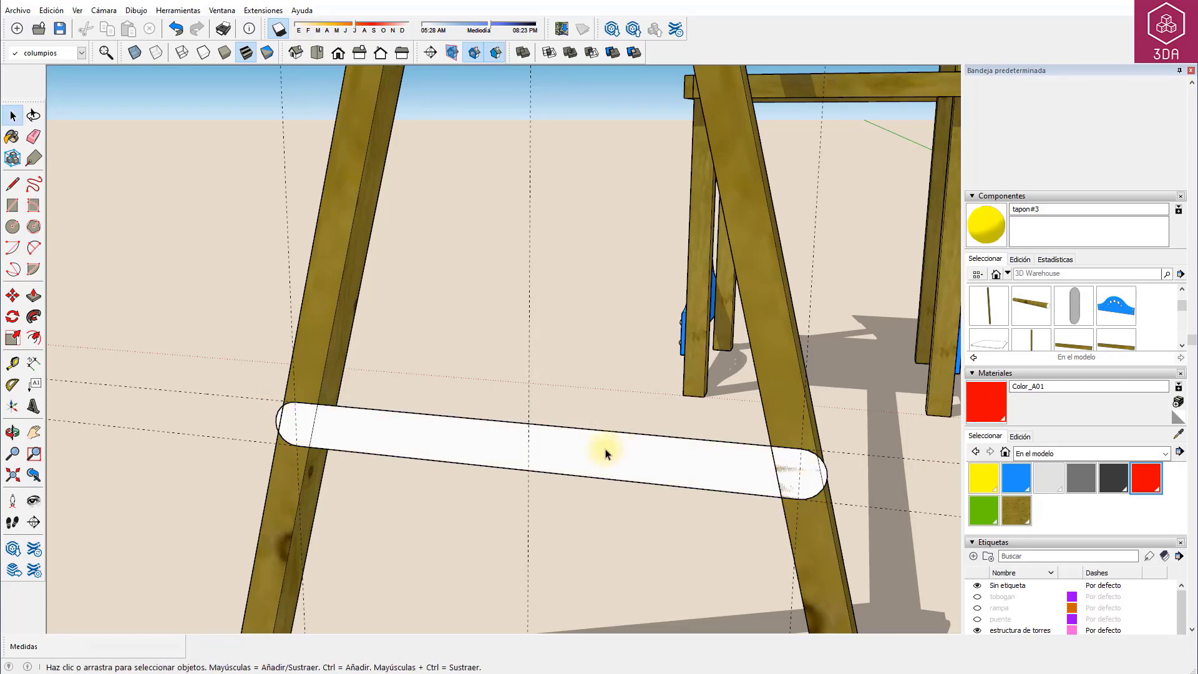
key(p)
click(583, 454)
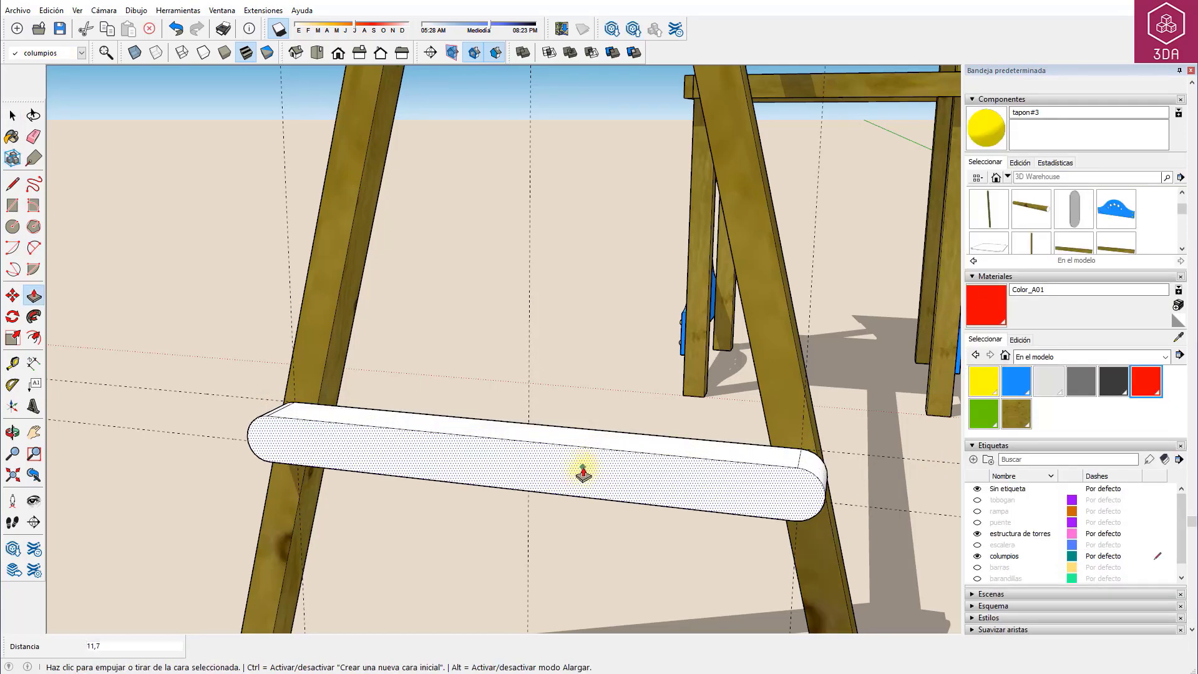
text(2)
Extrude the rounded brace 2,0 thick and orbit around to inspect the slab
key(Return)
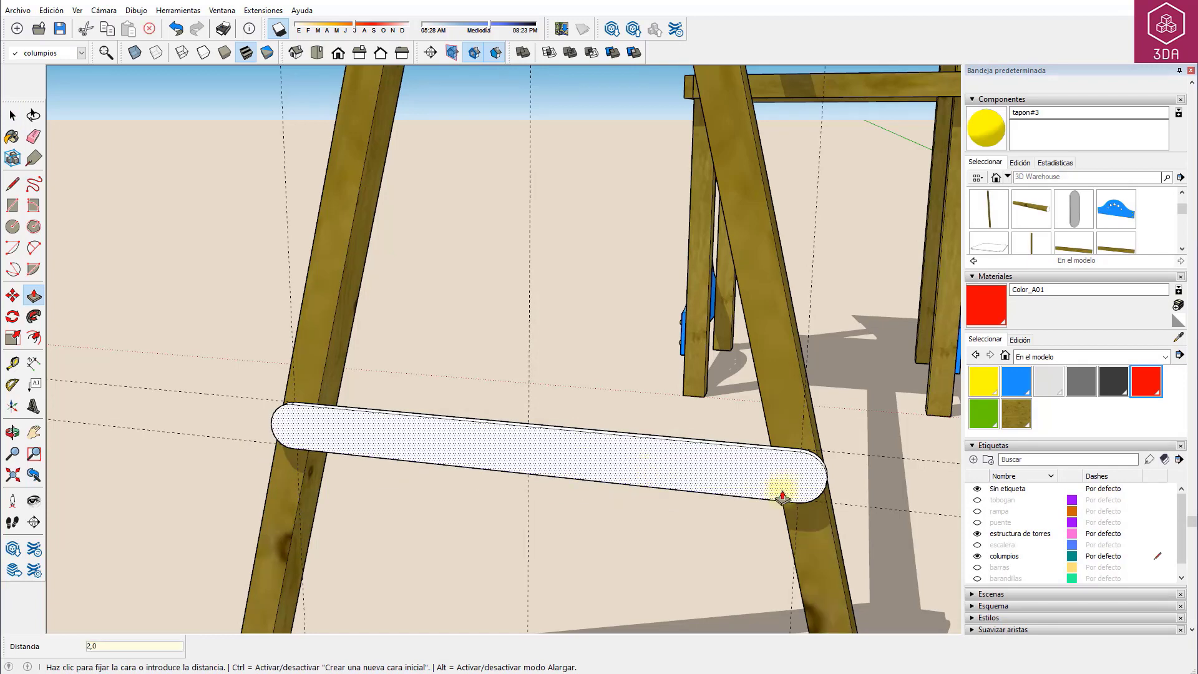
middle_drag(766, 493, 636, 529)
scroll(752, 565, up, 2)
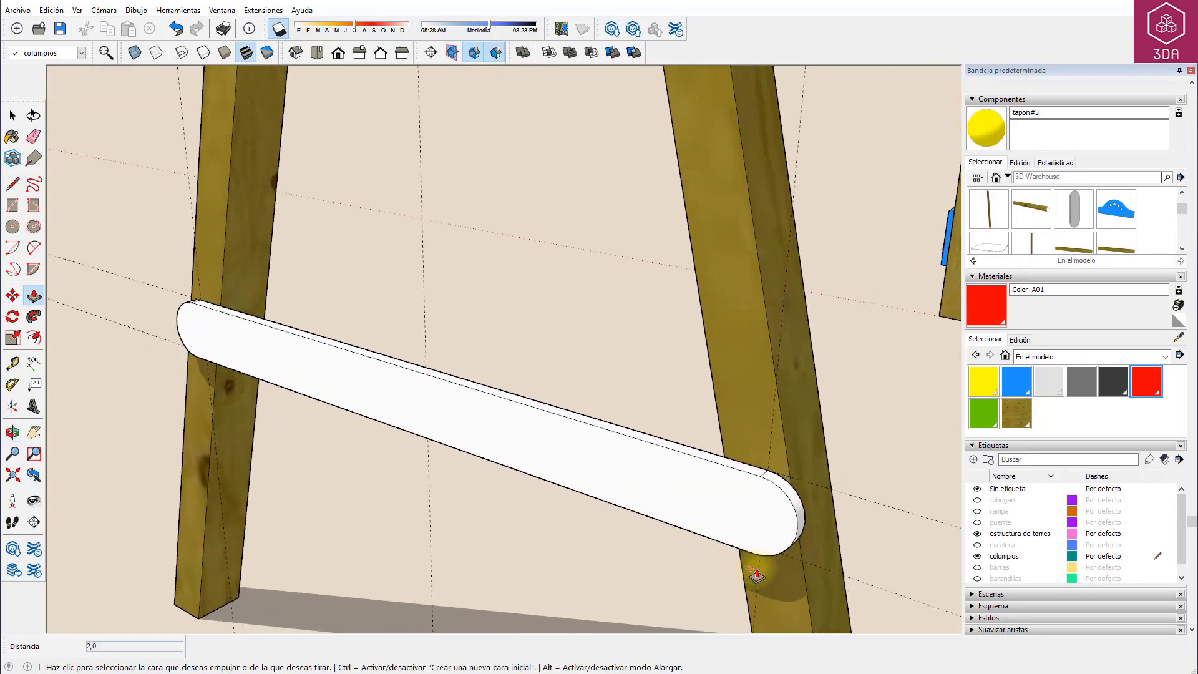
key(e)
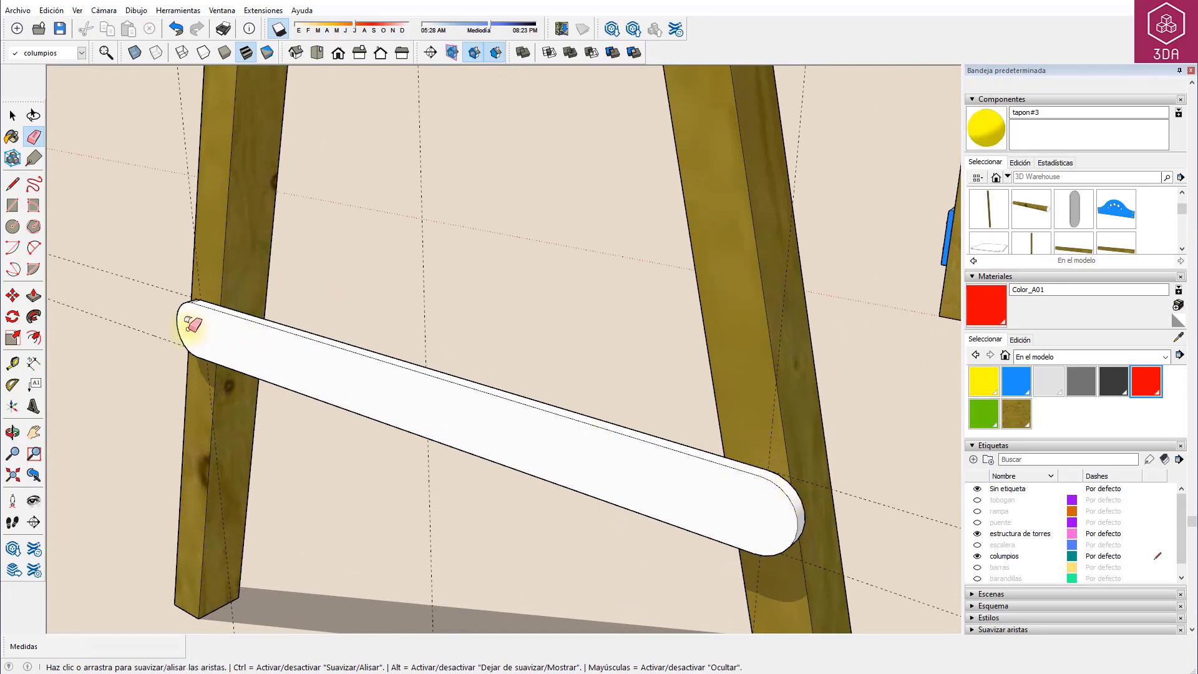
mouse_move(187, 246)
middle_down()
mouse_move(208, 343)
mouse_move(272, 387)
mouse_move(802, 530)
mouse_move(489, 326)
middle_up()
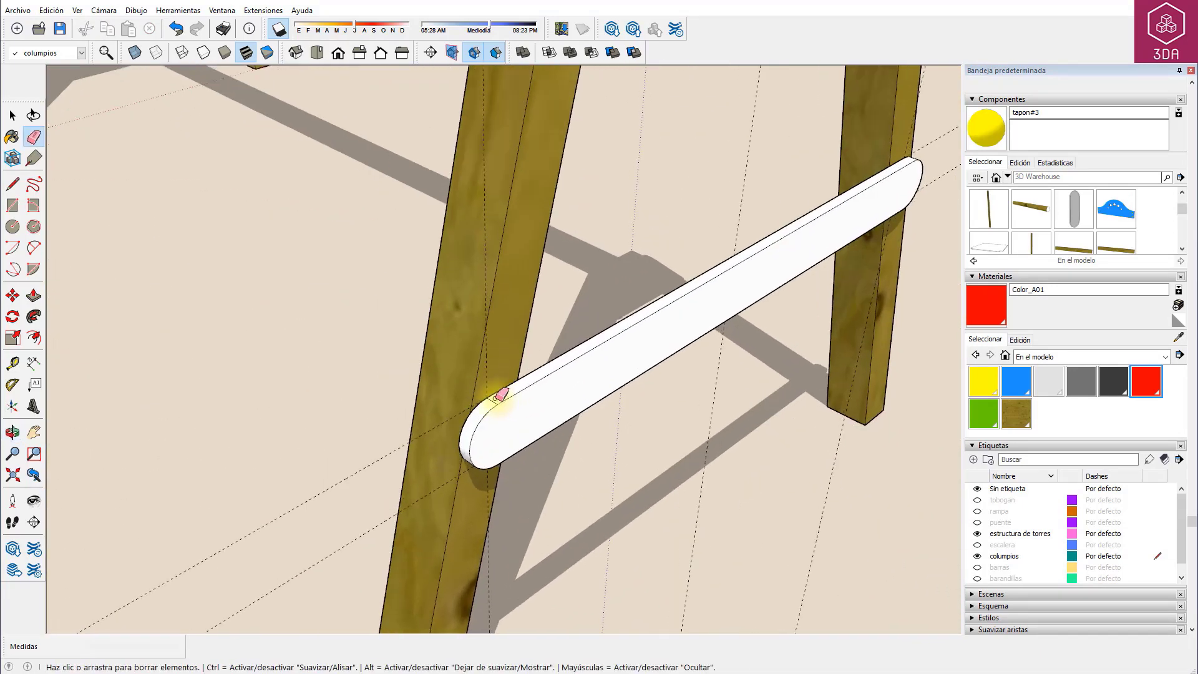
scroll(493, 322, up, 1)
mouse_move(534, 455)
middle_down()
mouse_move(470, 340)
mouse_move(449, 418)
middle_up()
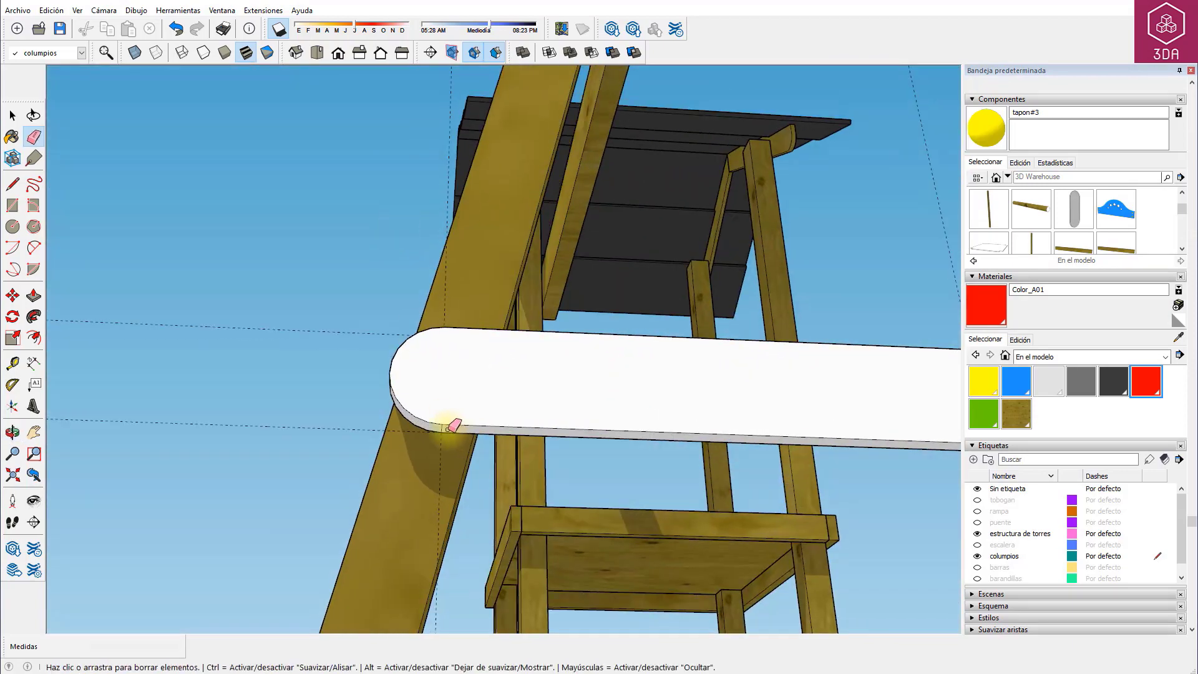
scroll(443, 420, up, 1)
scroll(789, 420, down, 2)
middle_drag(788, 419, 460, 366)
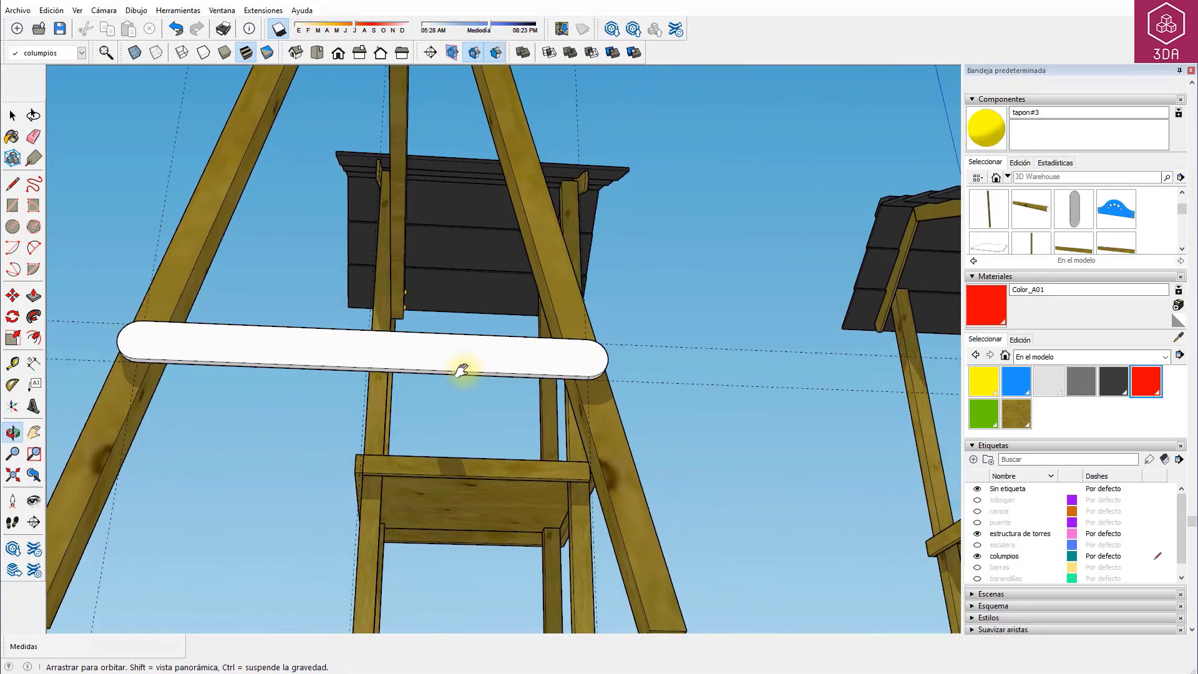
scroll(583, 375, up, 2)
scroll(563, 355, up, 1)
scroll(564, 359, down, 2)
scroll(542, 348, down, 2)
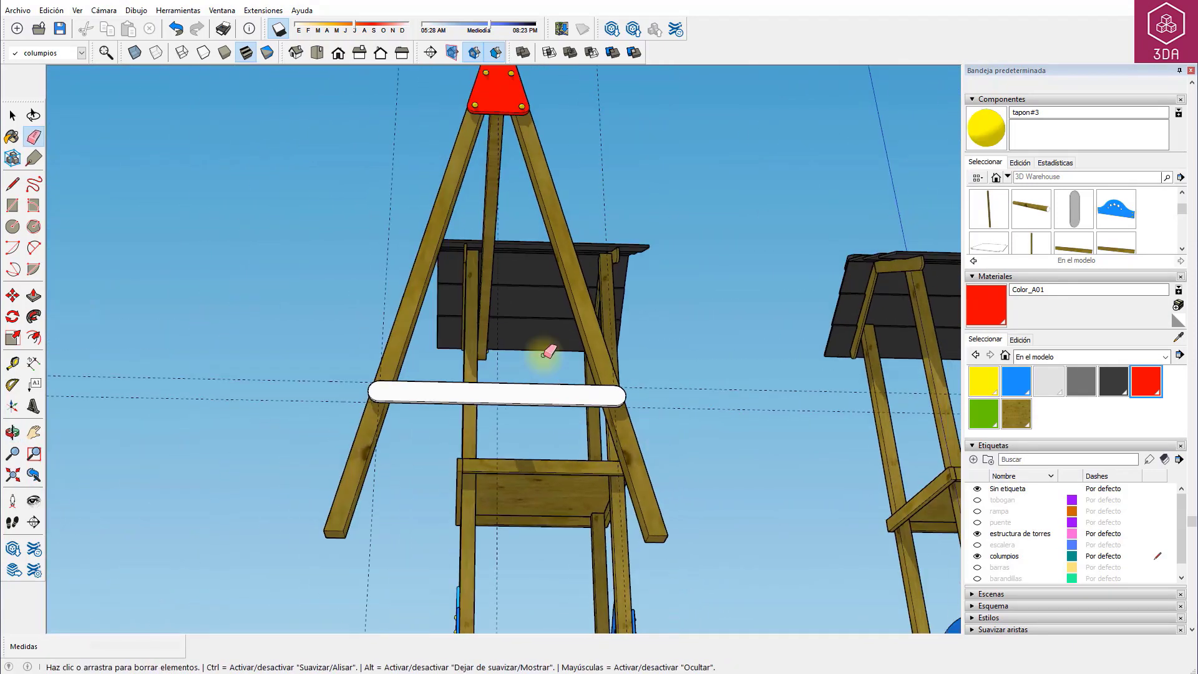
mouse_move(543, 348)
middle_down()
mouse_move(499, 387)
mouse_move(472, 360)
mouse_move(447, 455)
middle_up()
Paint the brace slab red with Color_A01 and make it a group
key(space)
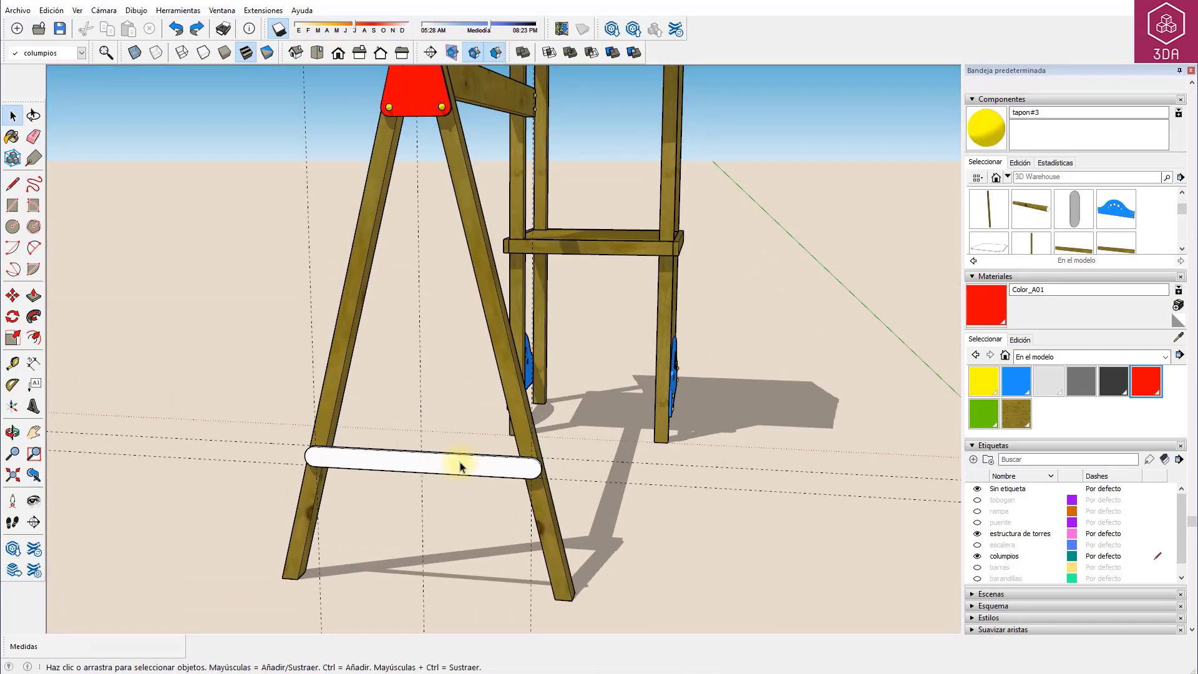
click(460, 465)
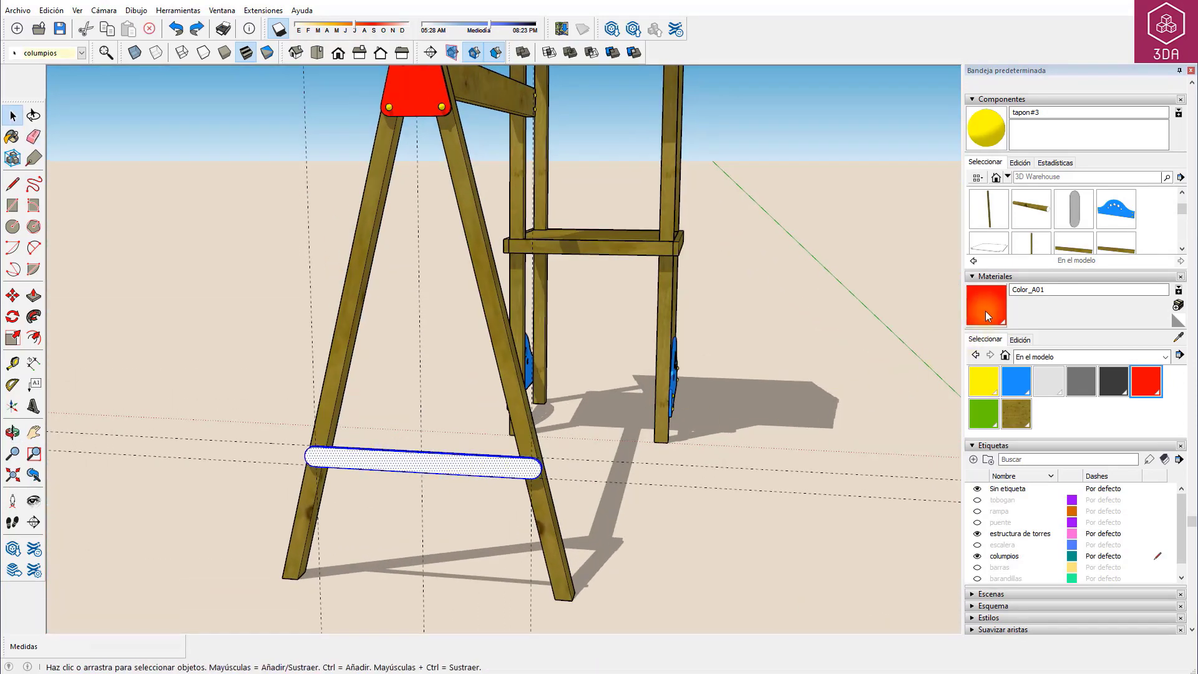
click(986, 311)
click(453, 459)
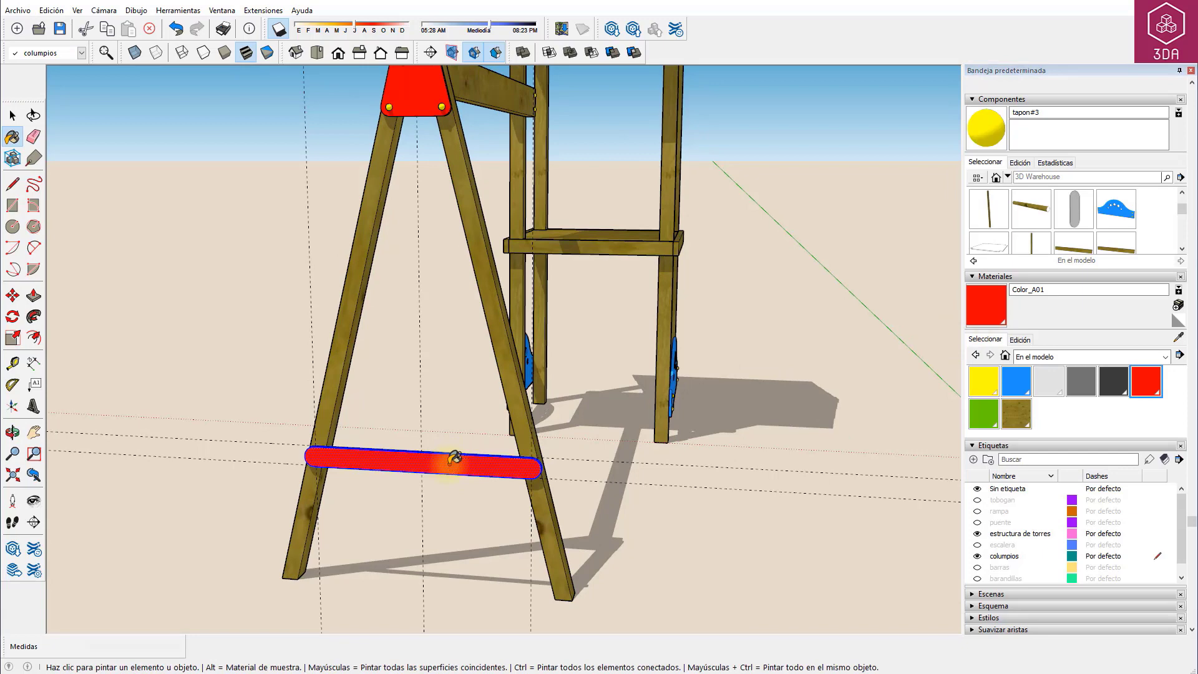
right_click(448, 465)
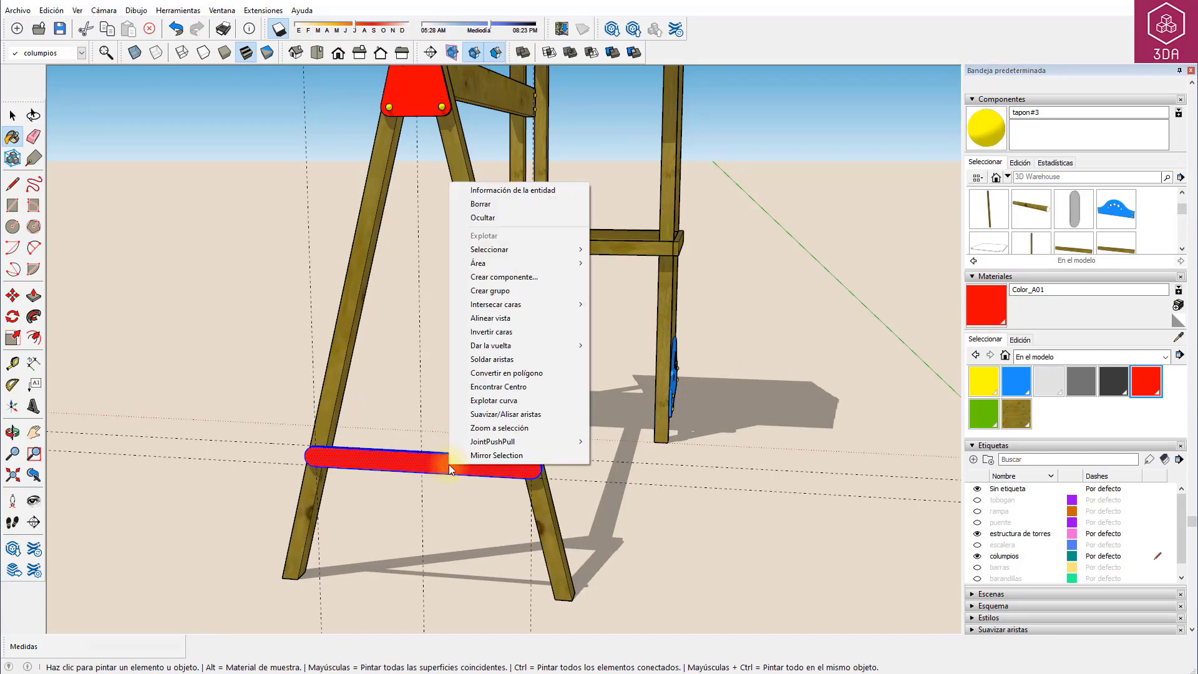
click(509, 290)
scroll(436, 470, up, 2)
scroll(377, 554, up, 3)
Place a guide 5 from the crossbar's top edge near its end
scroll(377, 553, up, 2)
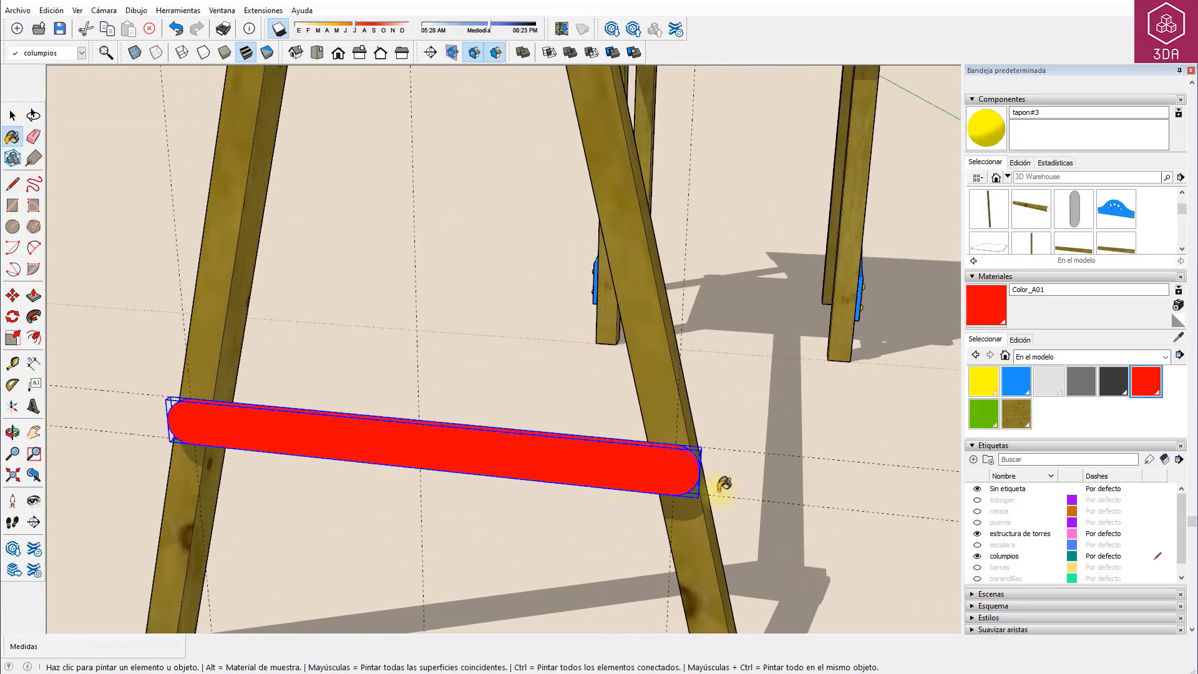
scroll(724, 484, up, 3)
mouse_move(636, 433)
middle_down()
mouse_move(561, 428)
mouse_move(570, 430)
middle_up()
key(t)
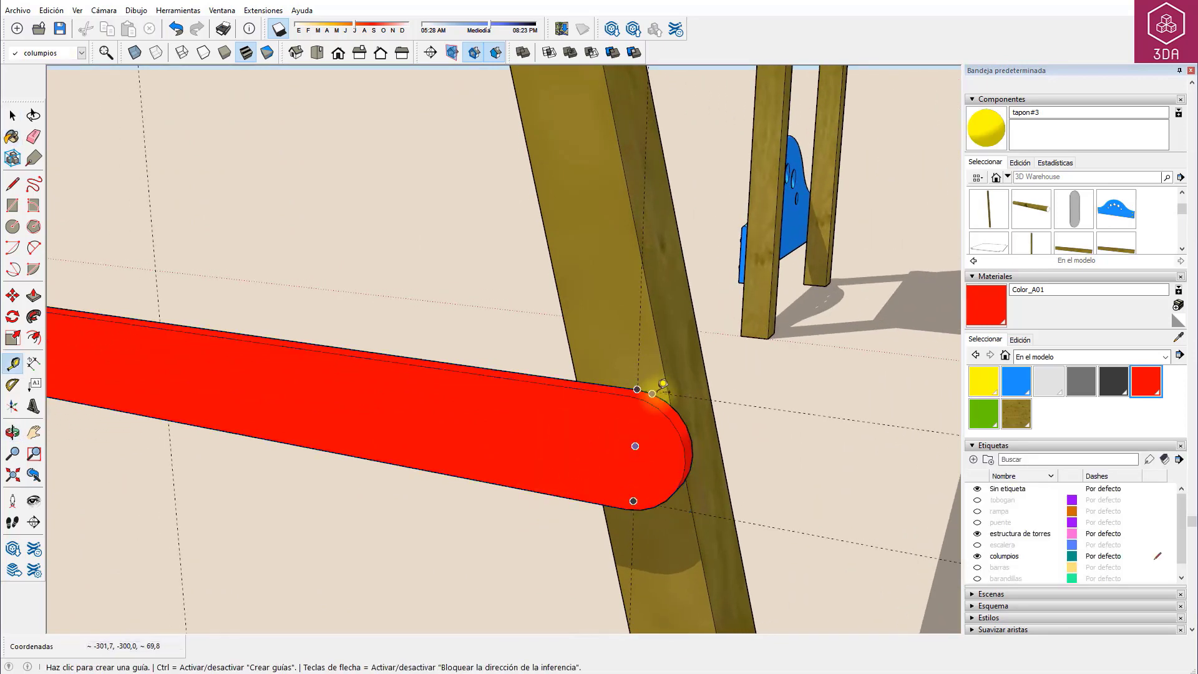
middle_drag(663, 383, 637, 373)
click(637, 373)
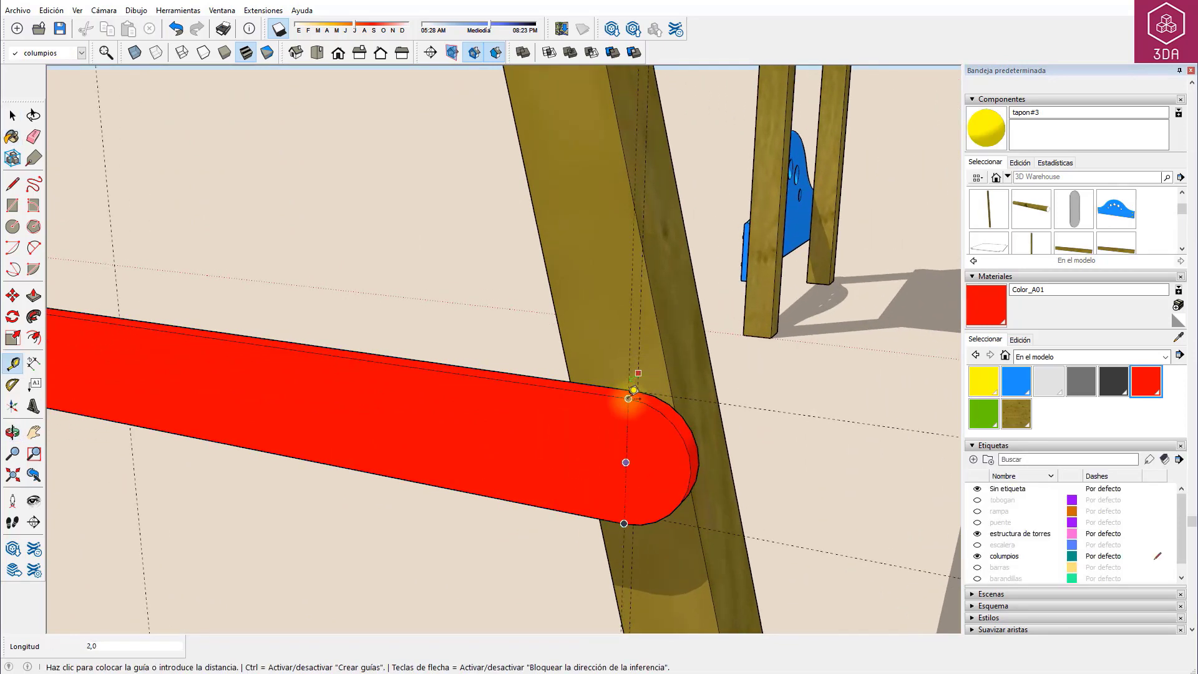
click(633, 389)
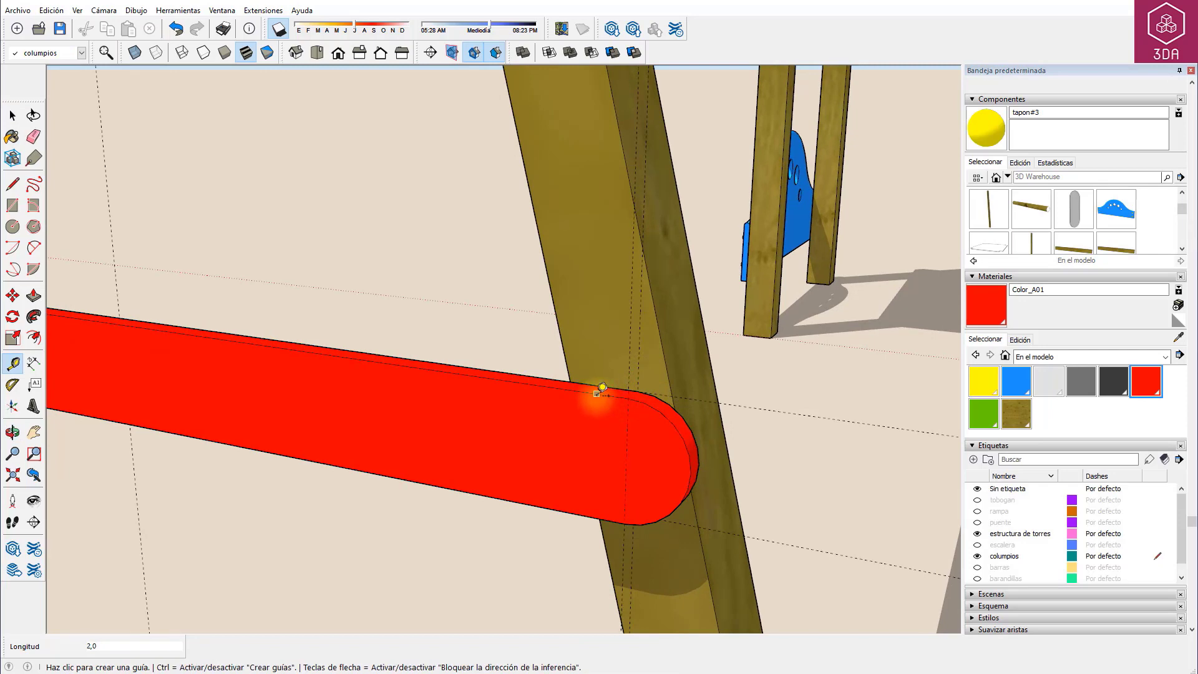
click(597, 393)
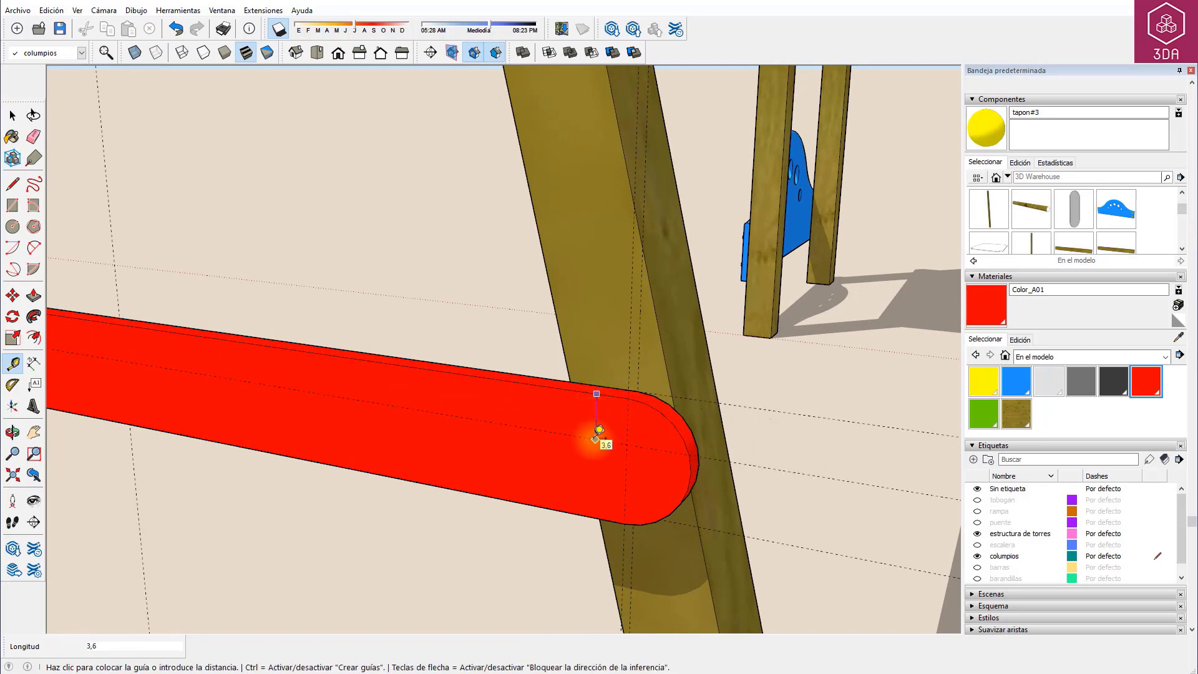
text(5)
key(Return)
Insert a yellow tapon cap at the crossbar's end and copy it 107 along to the other end
click(986, 130)
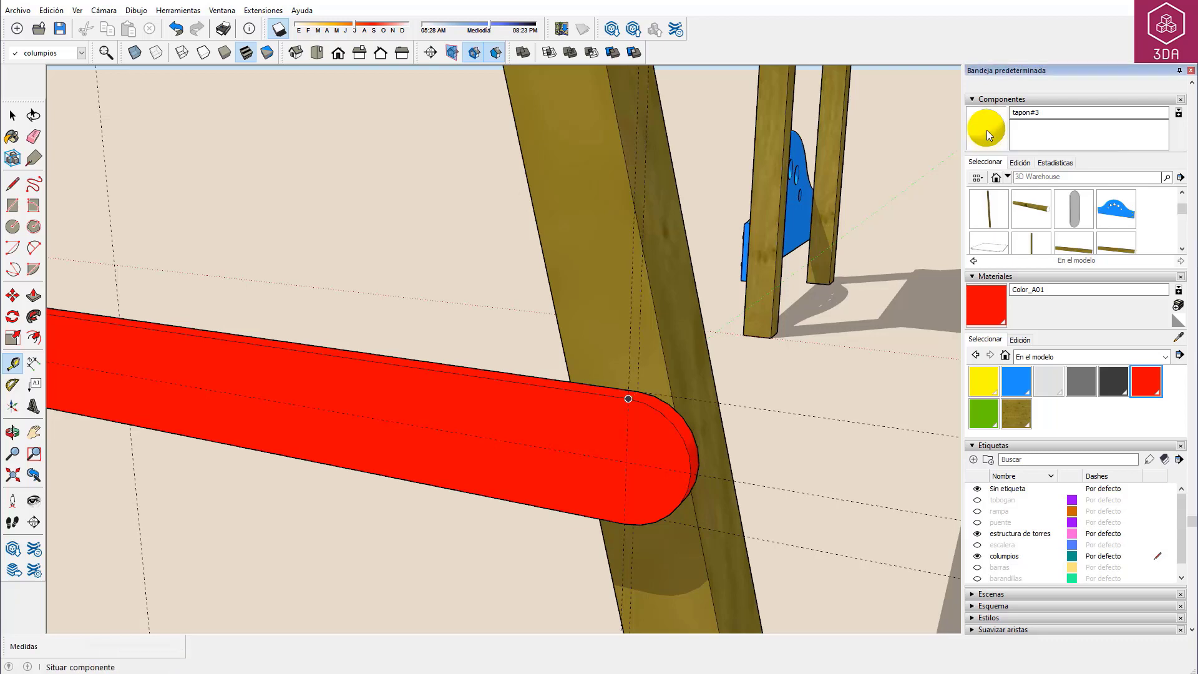
click(628, 461)
scroll(557, 479, down, 2)
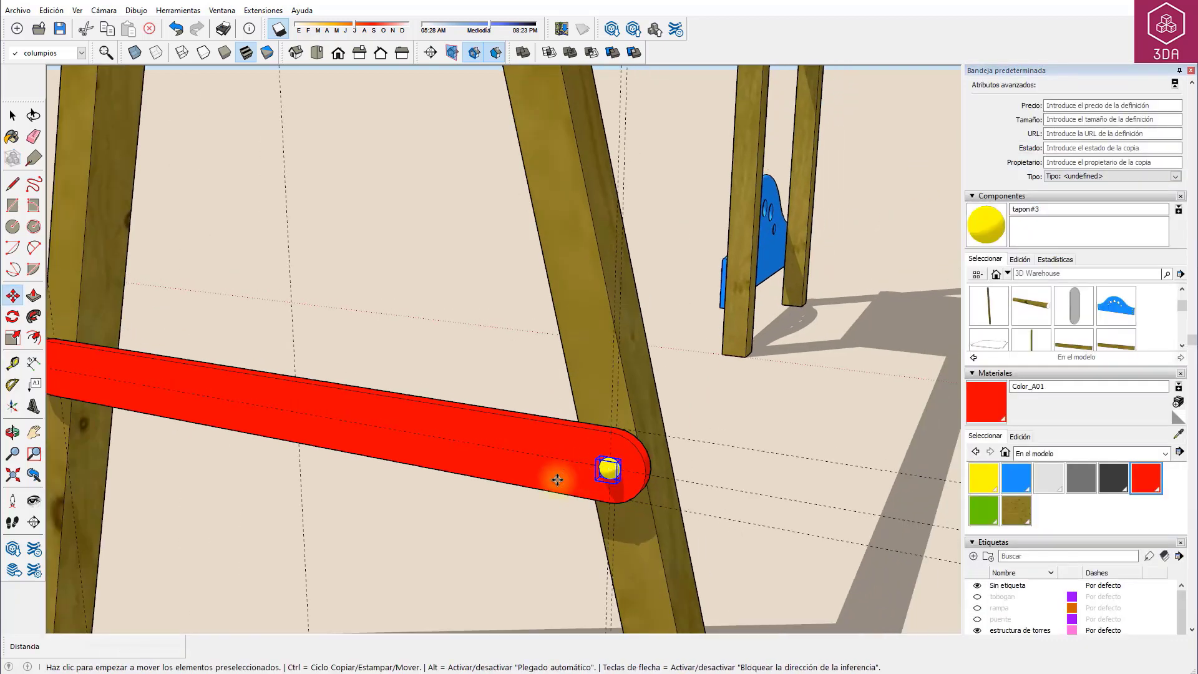
key(ctrl)
click(557, 479)
text(107)
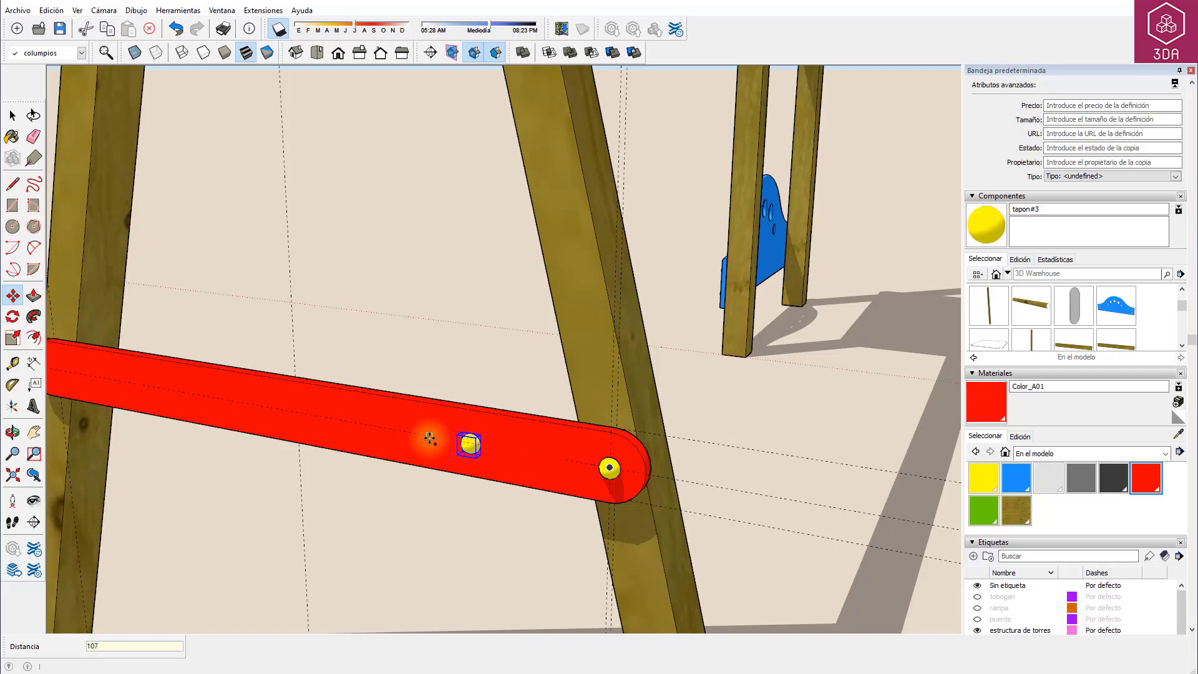
key(Return)
key(space)
scroll(469, 434, down, 2)
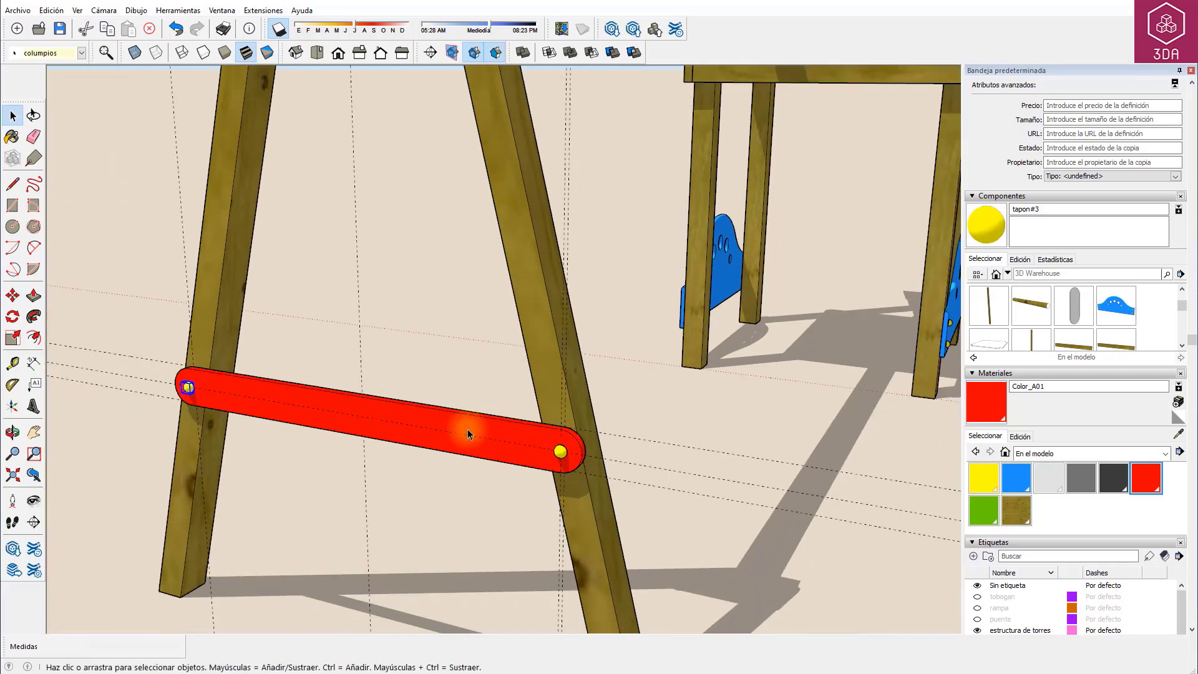
scroll(469, 434, down, 2)
scroll(455, 468, down, 2)
mouse_move(370, 395)
middle_down()
mouse_move(846, 517)
mouse_move(624, 400)
middle_up()
click(624, 401)
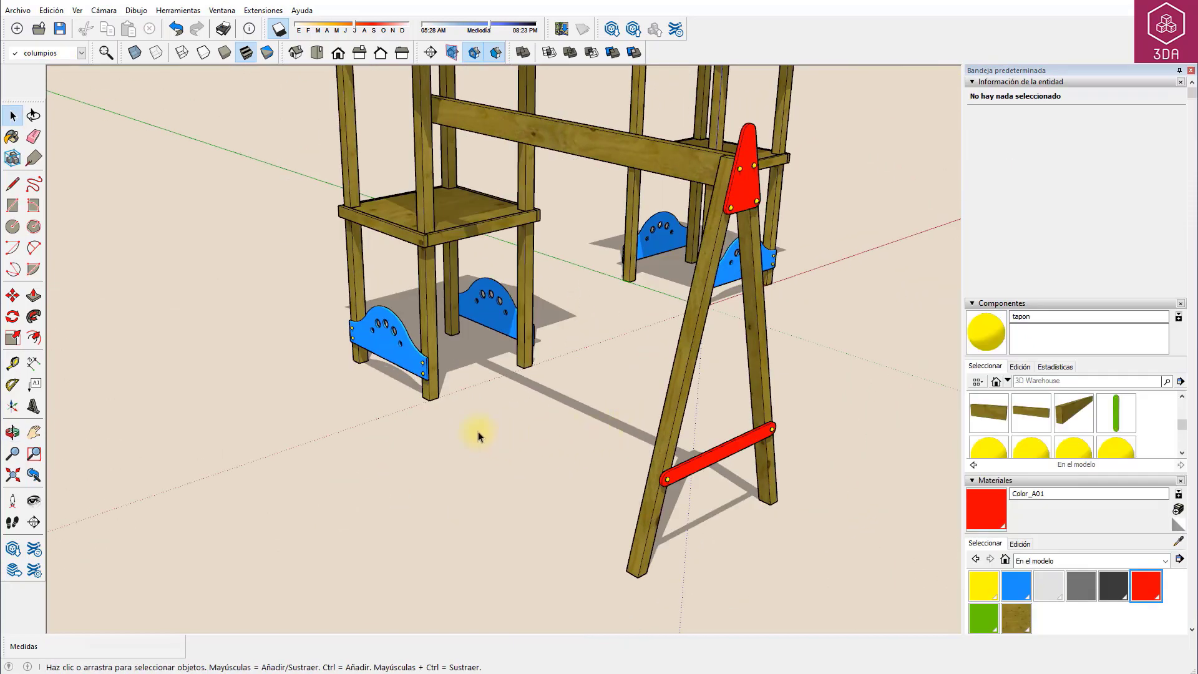
Draw a 7×11 rectangle on the ground and raise it into a 3,5-high box
scroll(383, 407, up, 2)
scroll(397, 391, up, 2)
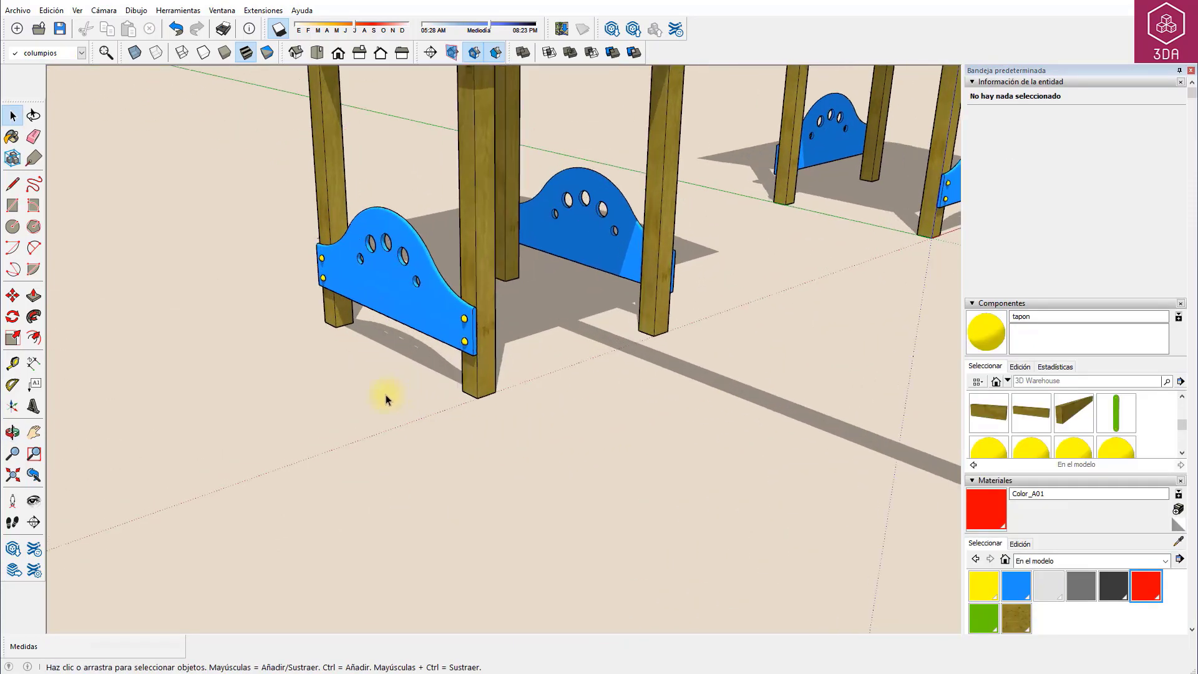
scroll(385, 394, up, 2)
scroll(398, 402, up, 2)
scroll(399, 406, up, 2)
scroll(399, 407, up, 2)
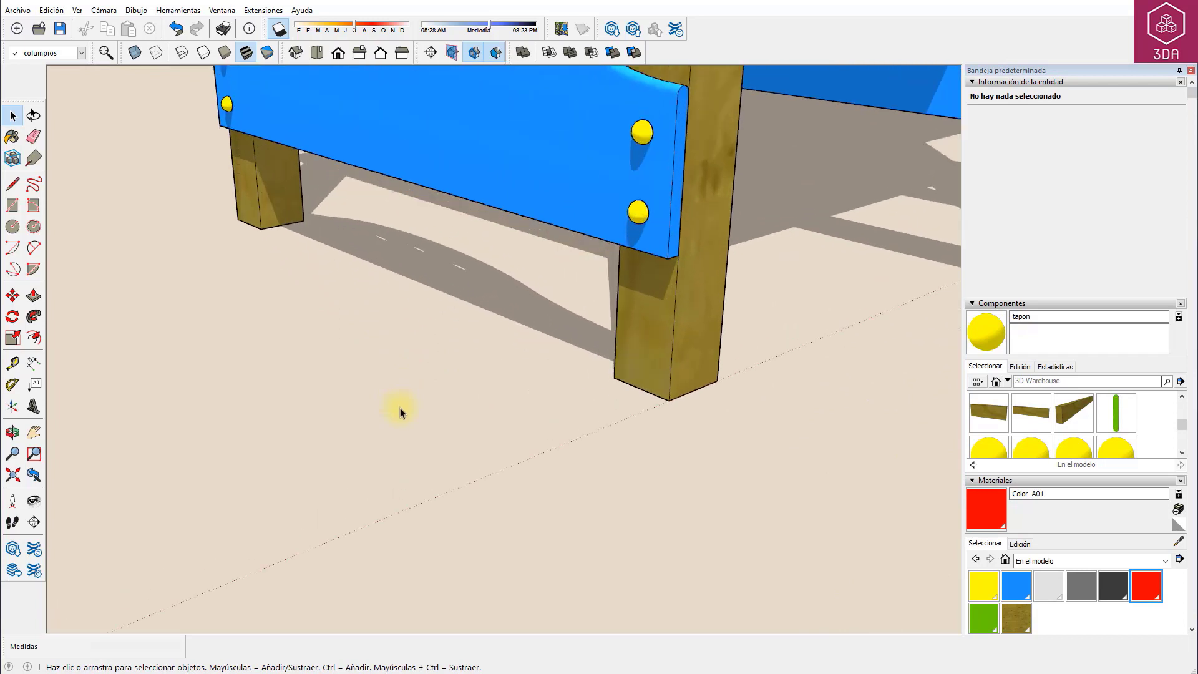
key(r)
click(418, 456)
text(7;11)
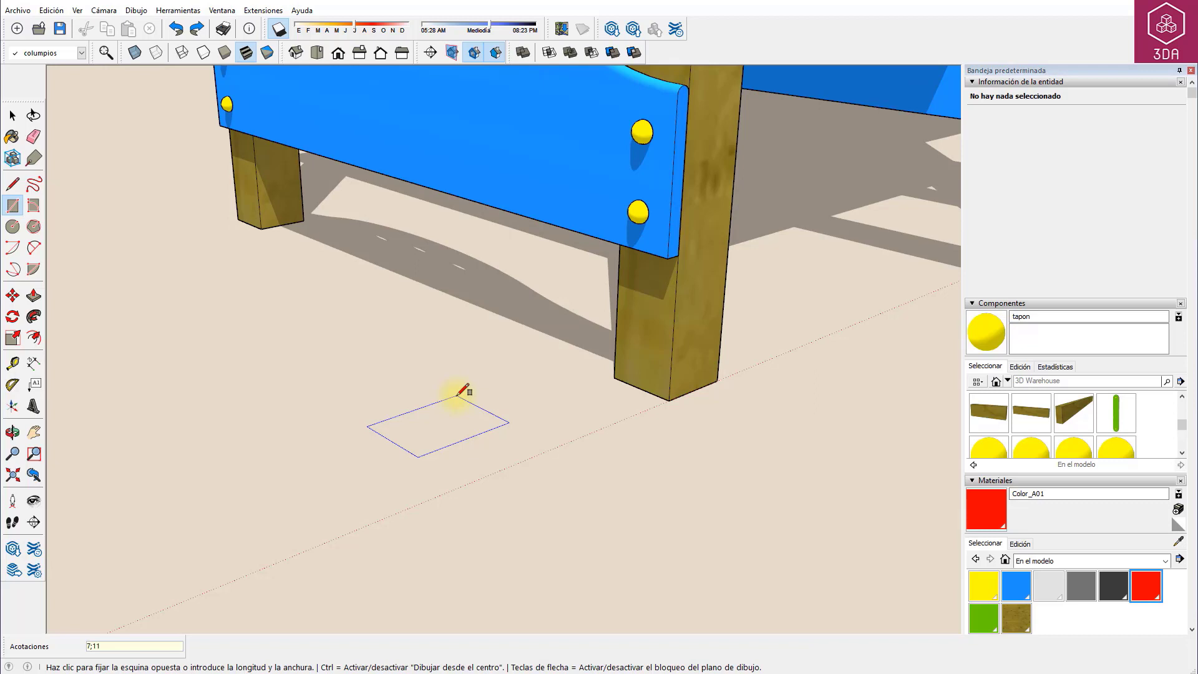
key(Return)
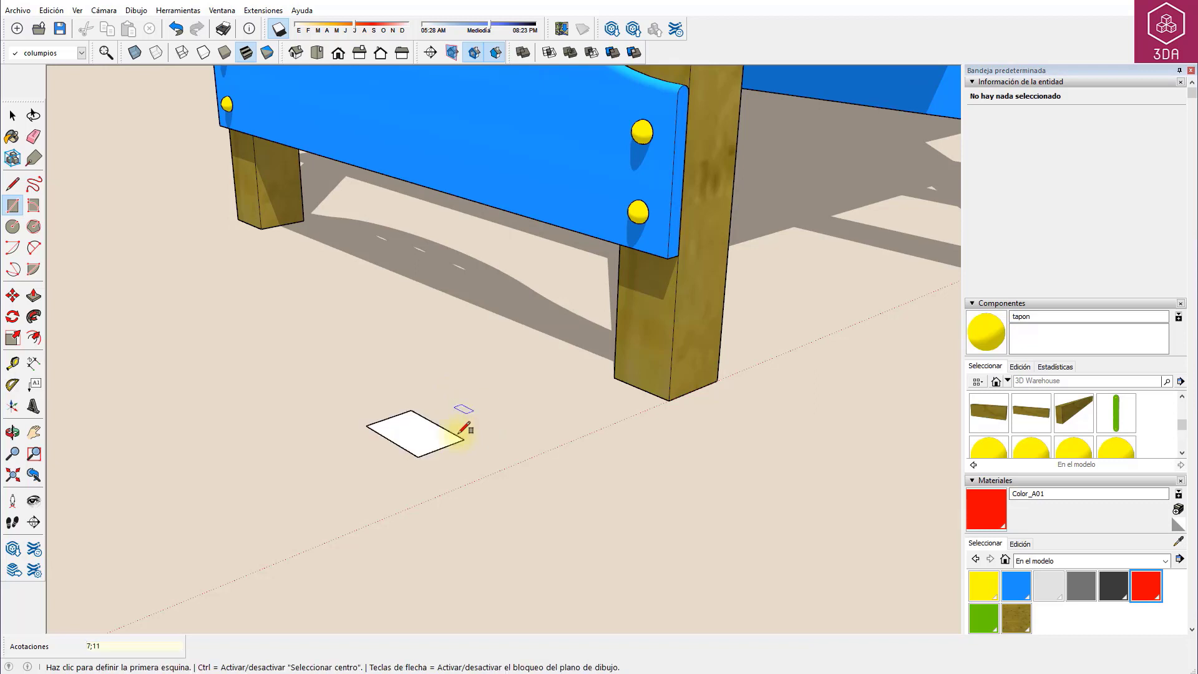
scroll(368, 421, up, 2)
scroll(368, 421, up, 1)
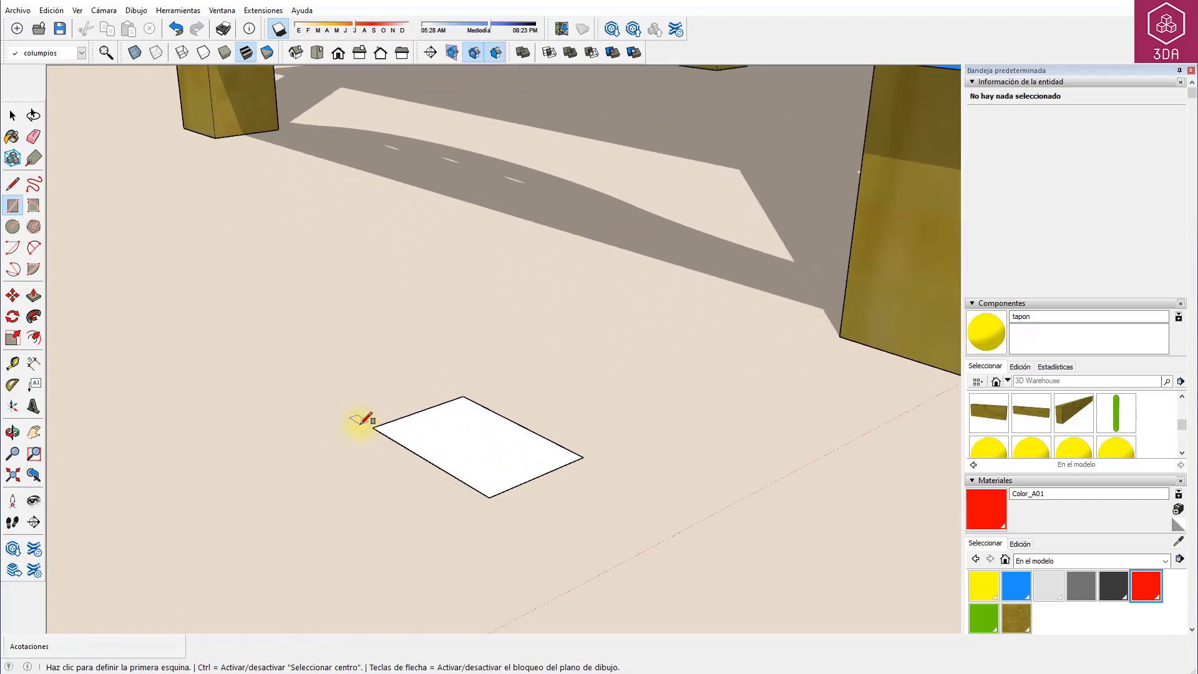
key(p)
click(481, 430)
click(487, 347)
text(3,5)
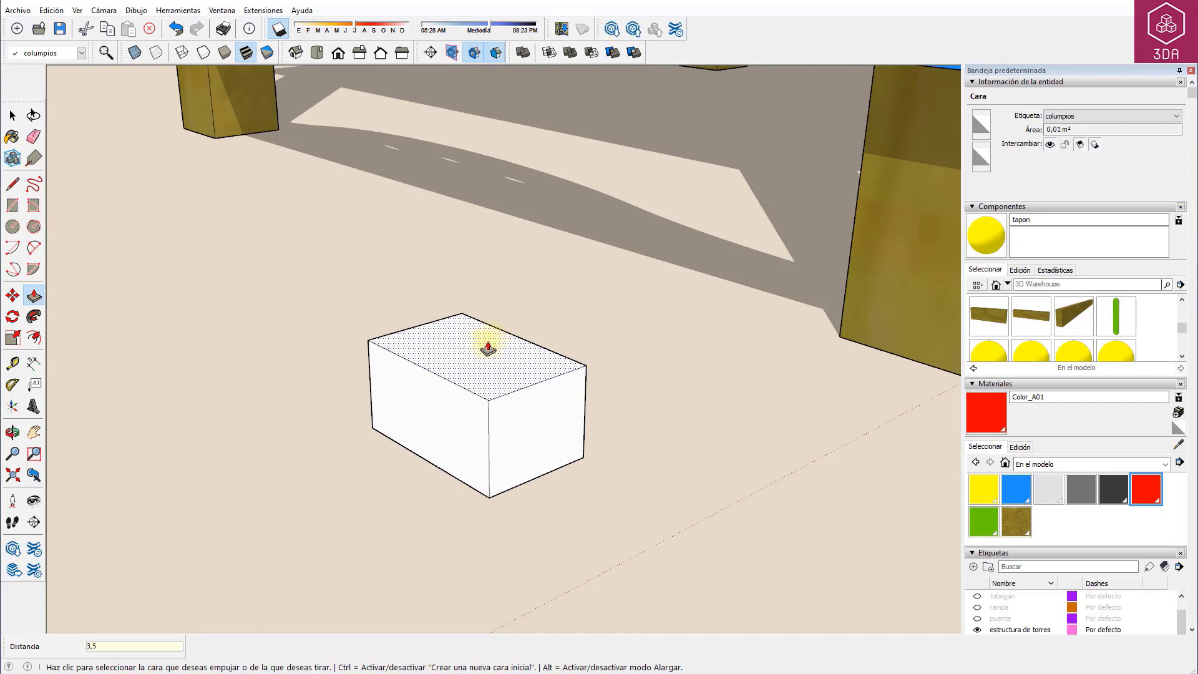
key(Return)
Offset the box's selected front edges inward by 0,5
middle_drag(423, 383, 494, 429)
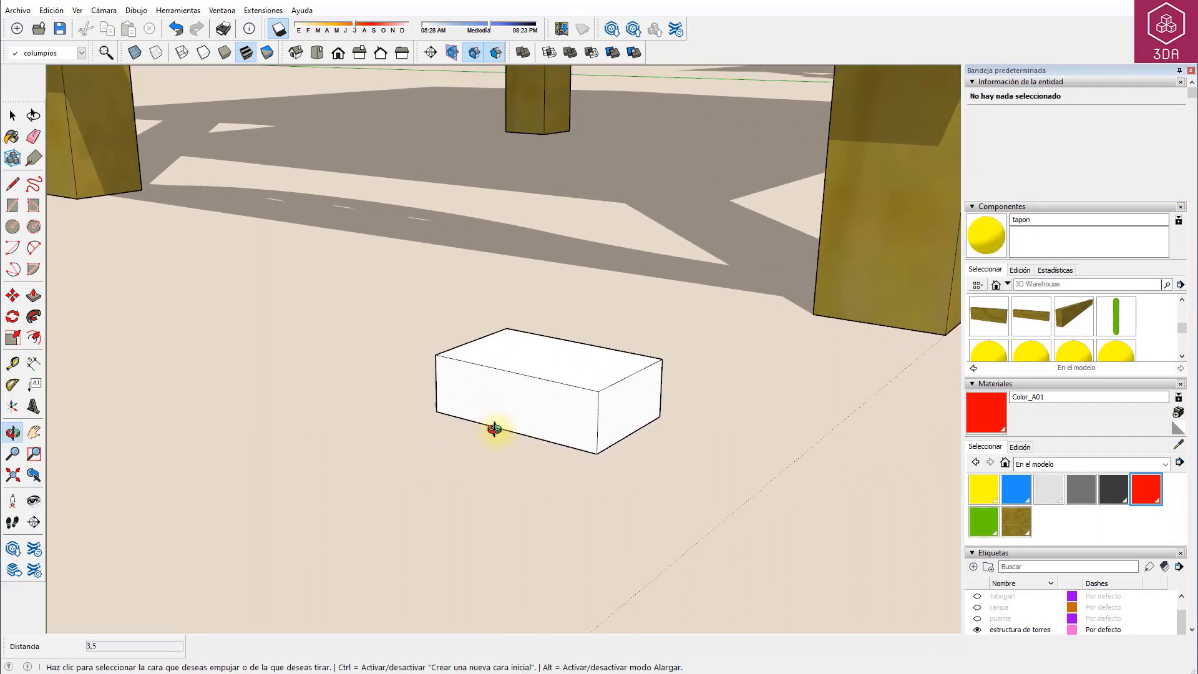
scroll(501, 390, up, 2)
scroll(501, 390, up, 1)
key(space)
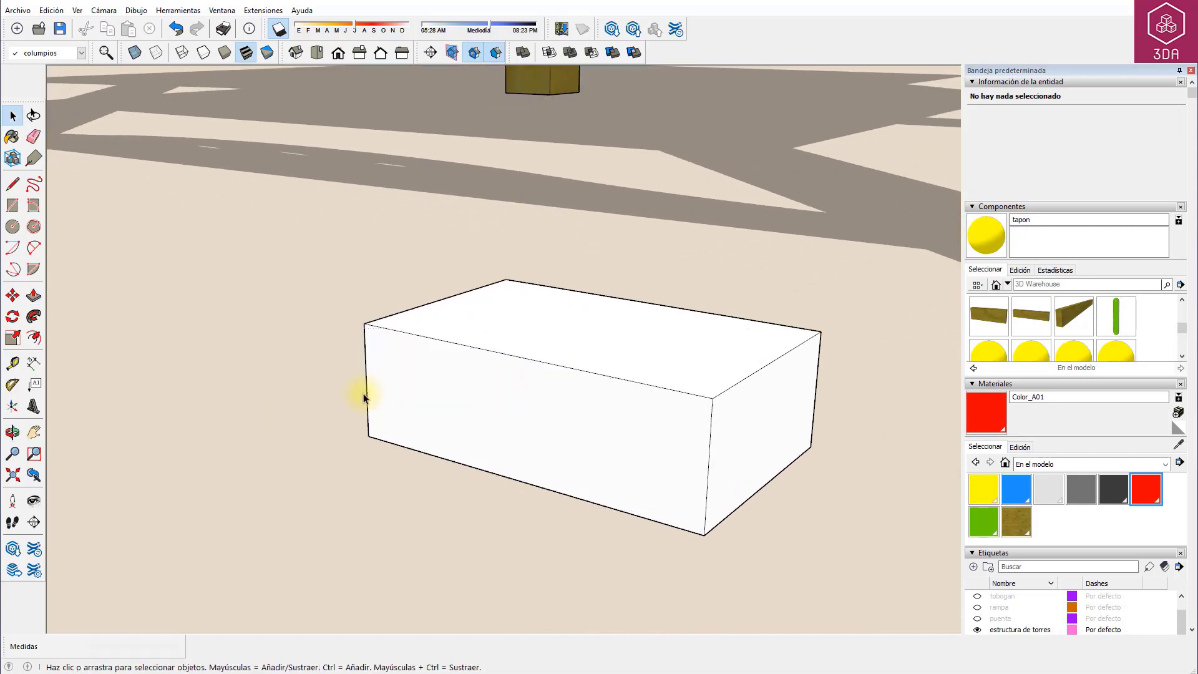
shift+click(428, 456)
shift+click(708, 478)
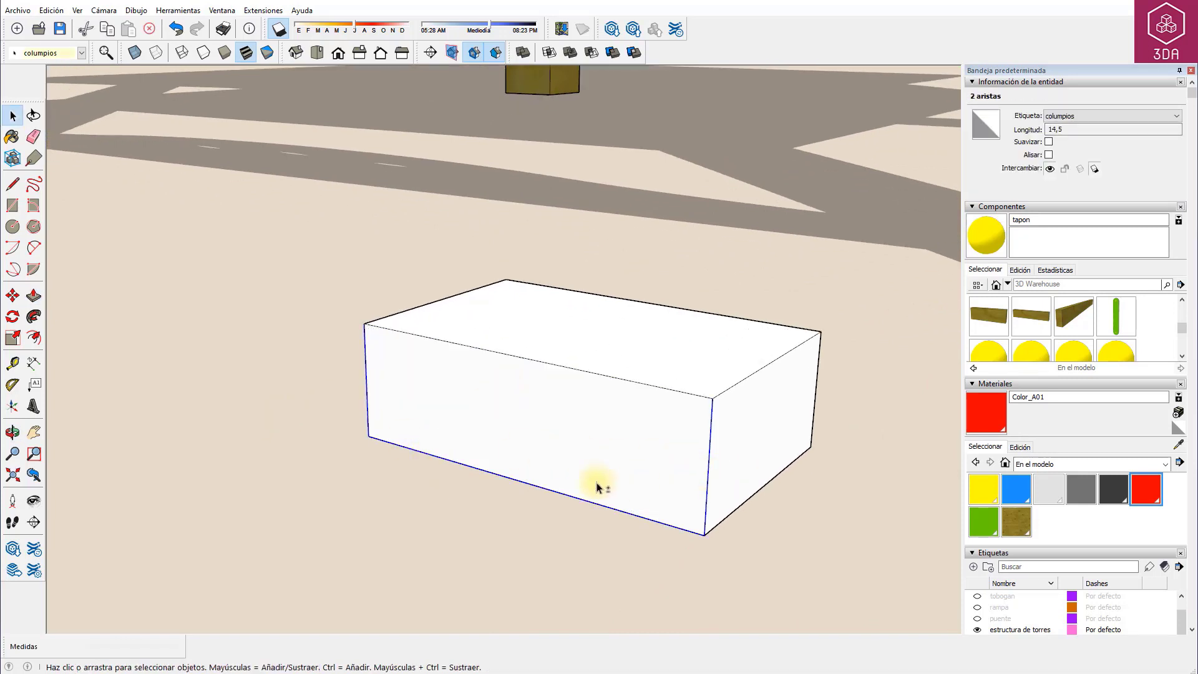
click(34, 336)
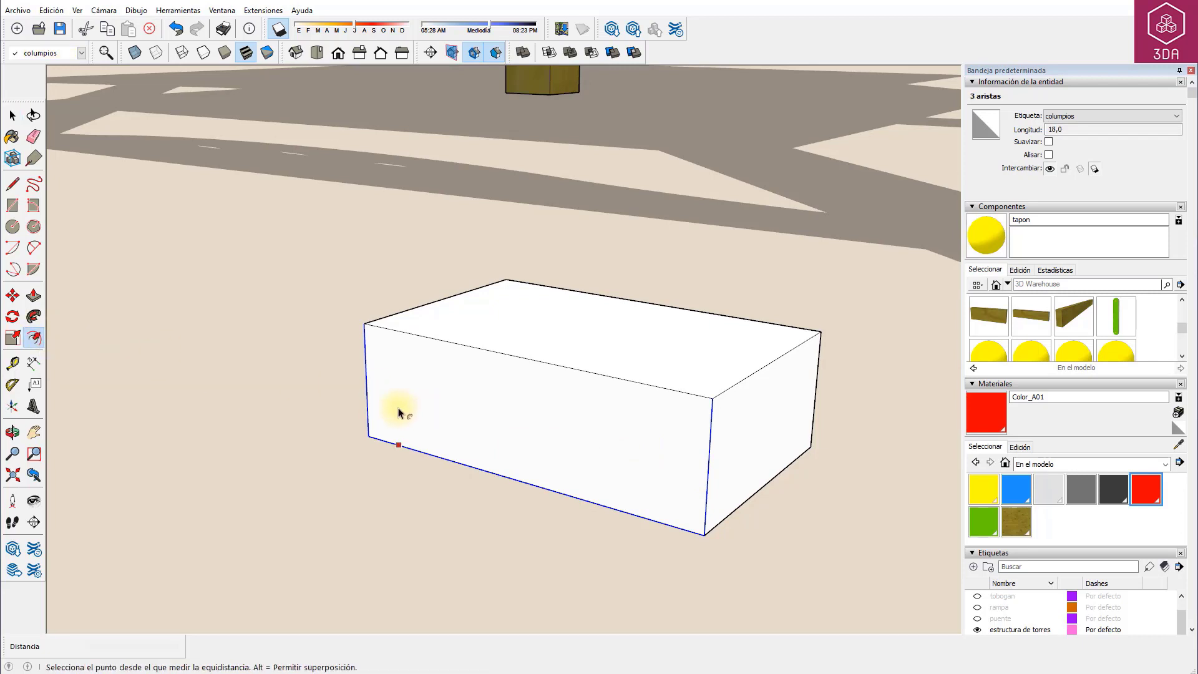
click(395, 406)
click(398, 399)
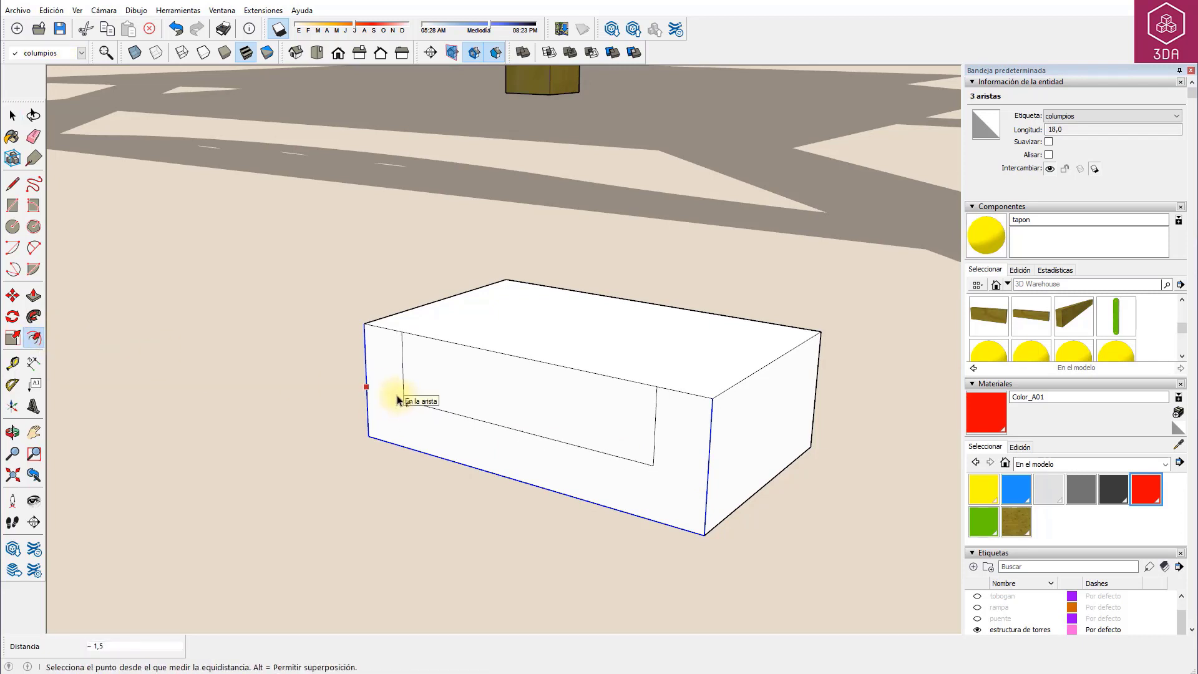
text(0,5)
key(Return)
key(space)
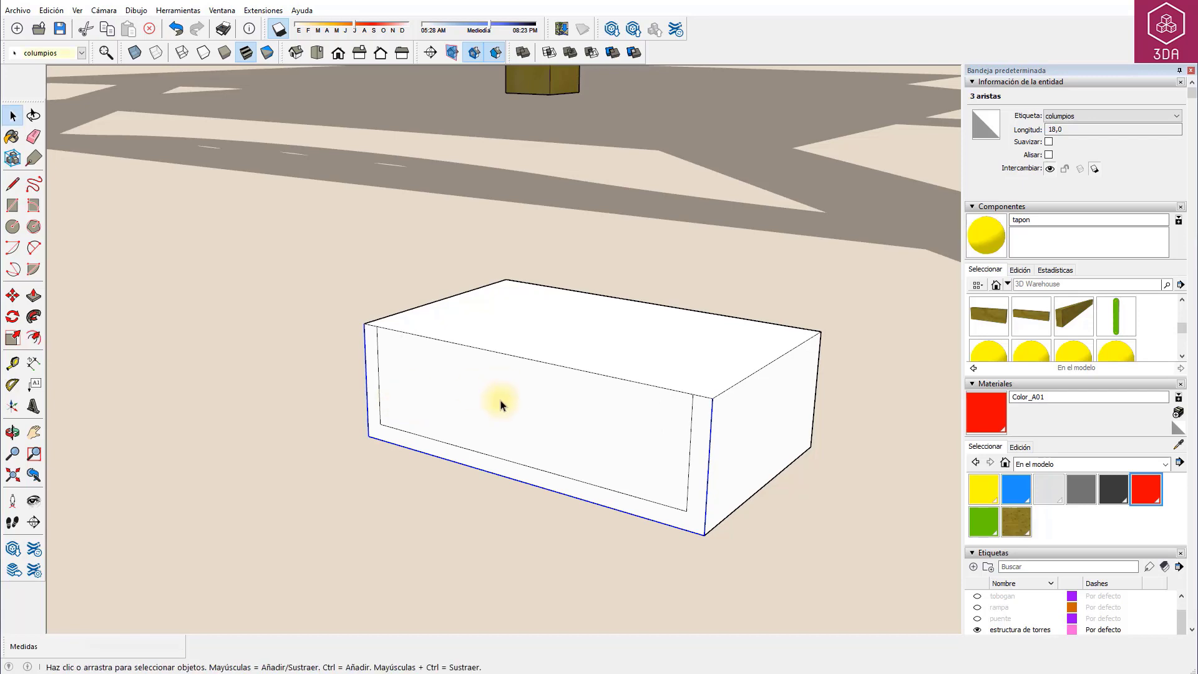
Push the inset front faces down to carve a U shape with two end walls
click(496, 407)
key(p)
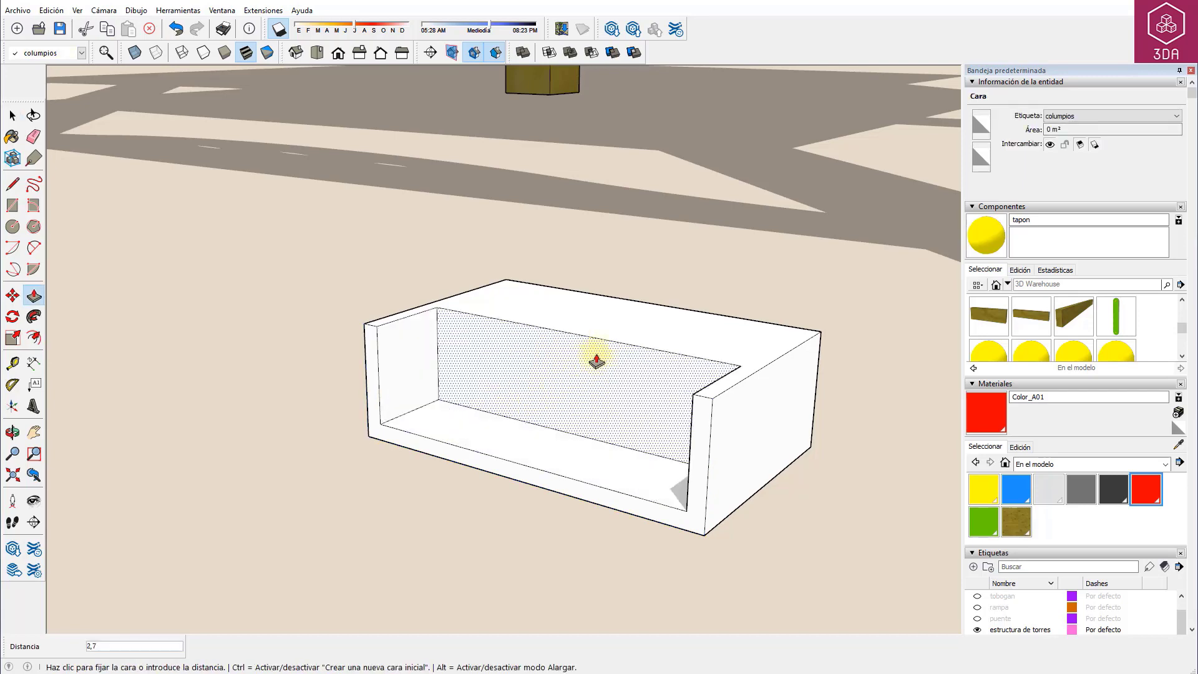
click(582, 347)
drag(650, 308, 653, 362)
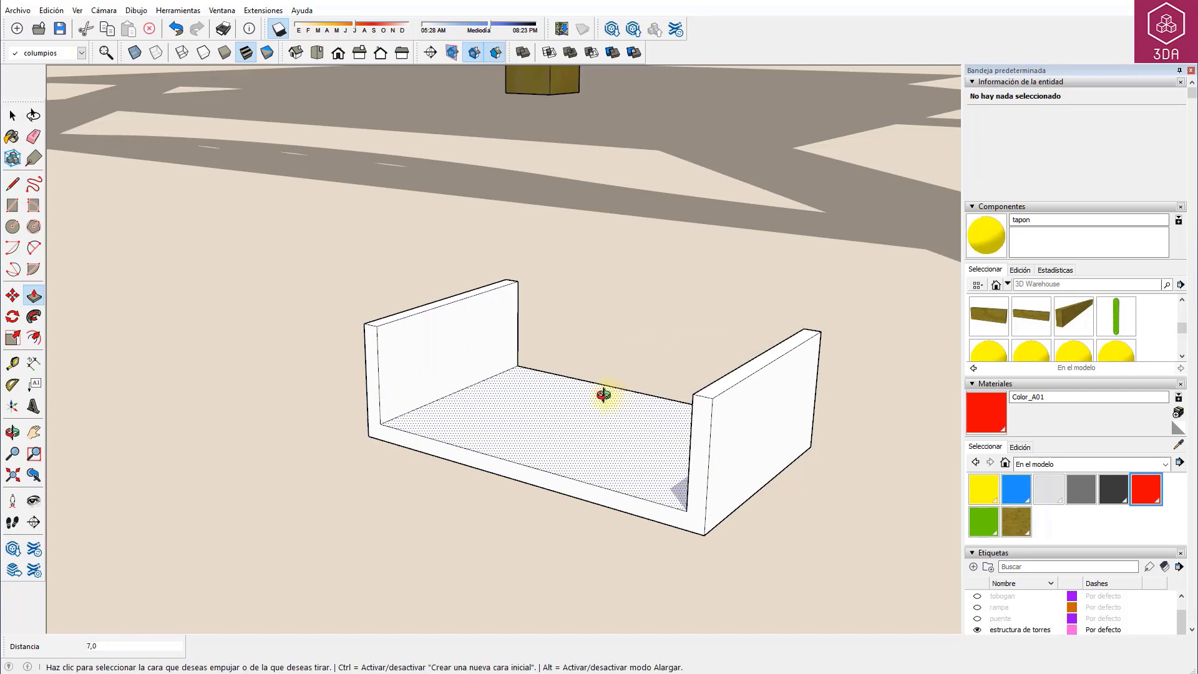
mouse_move(604, 396)
middle_down()
mouse_move(564, 412)
mouse_move(605, 412)
middle_up()
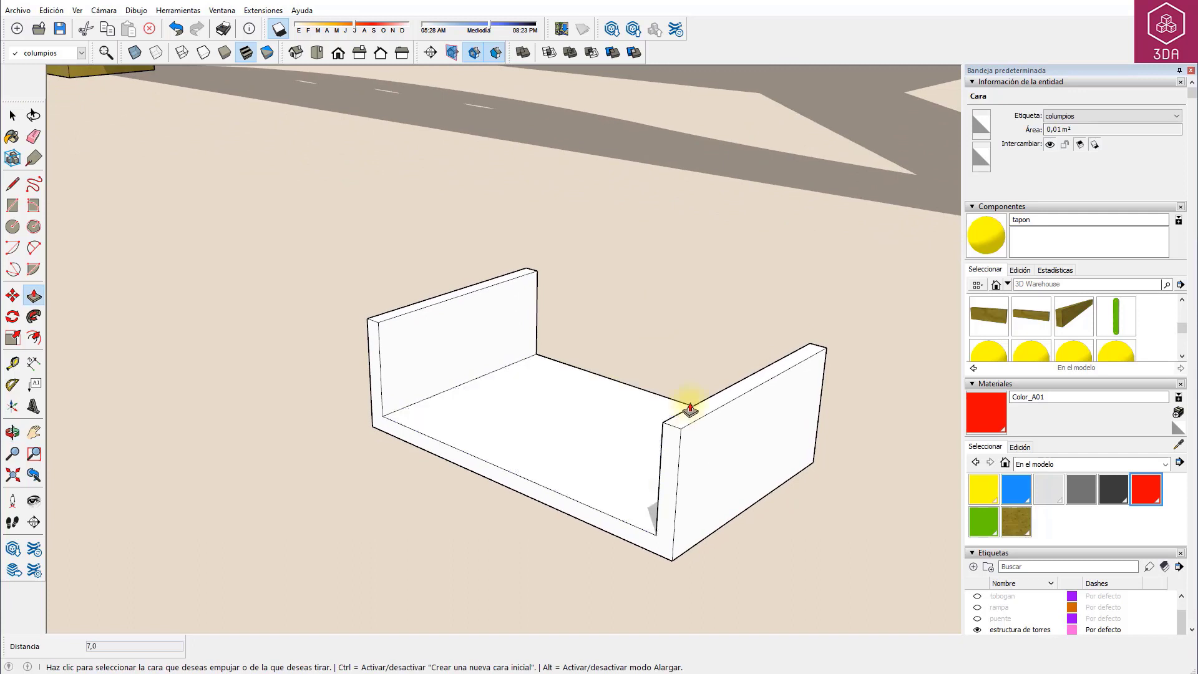
Arc the top of the right end wall and thicken the arch to the wall's thickness
key(a)
click(680, 428)
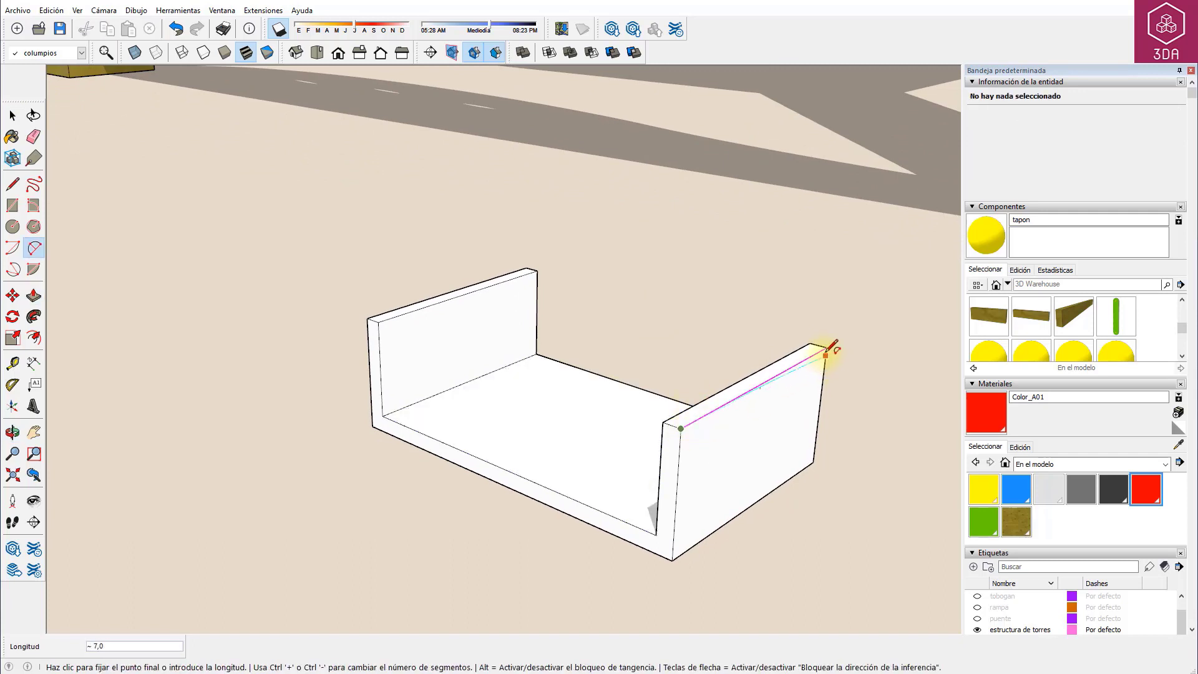
click(825, 348)
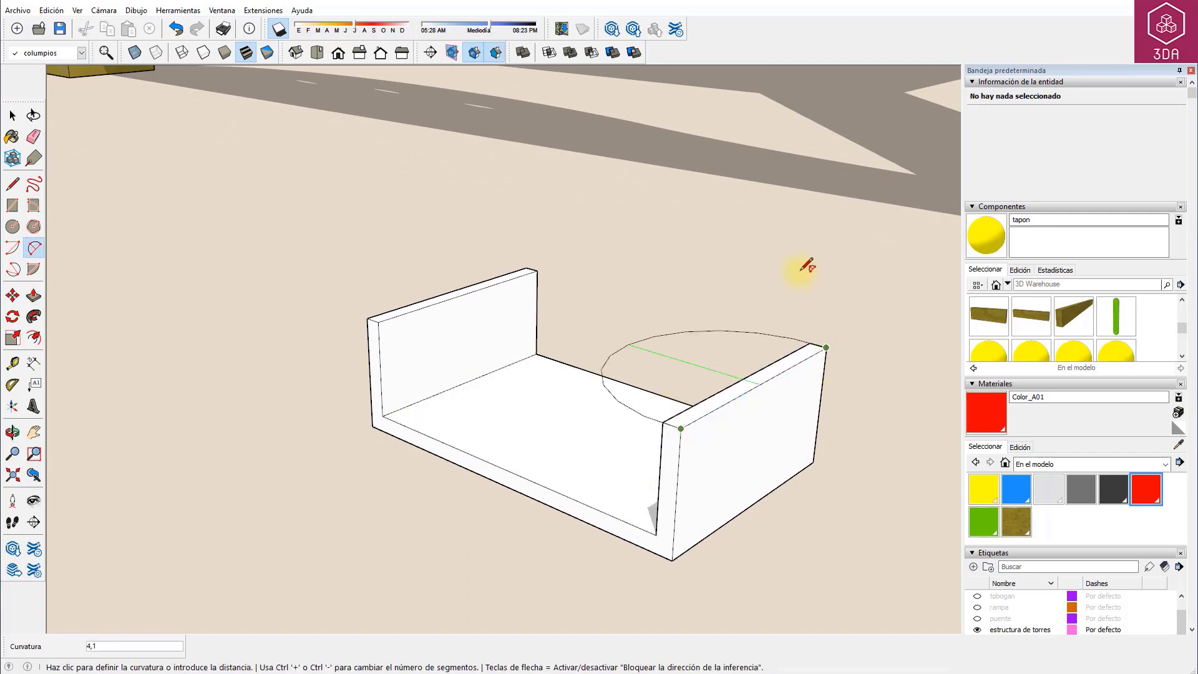
text(r)
key(Return)
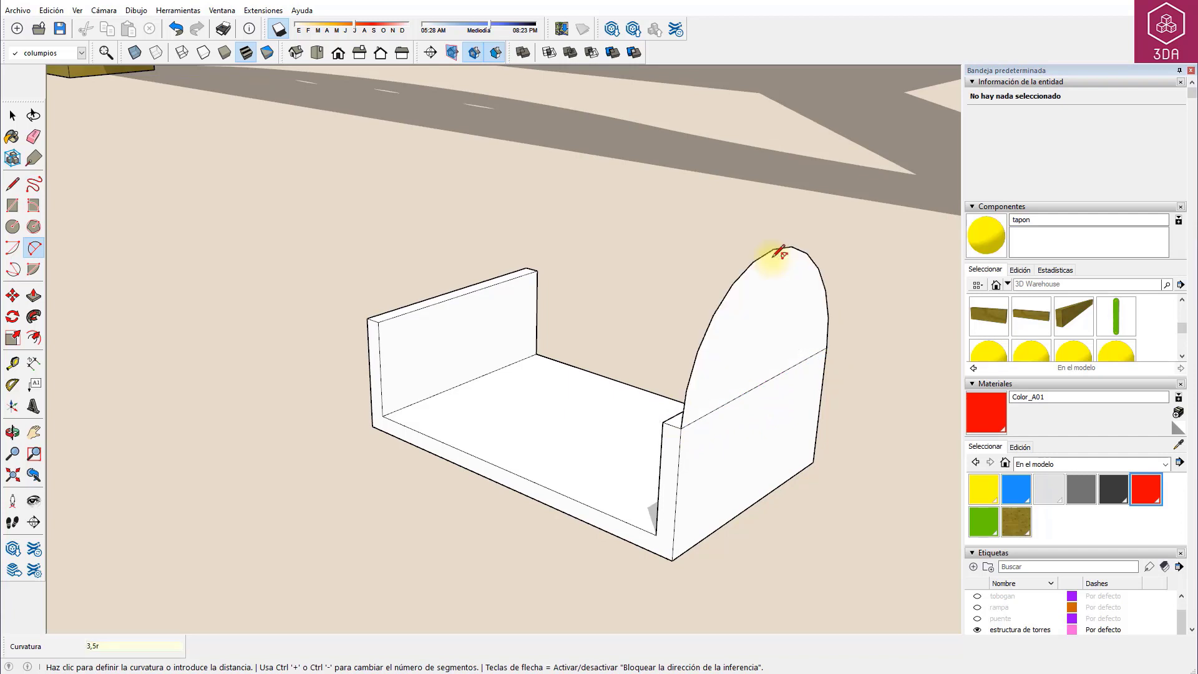
key(p)
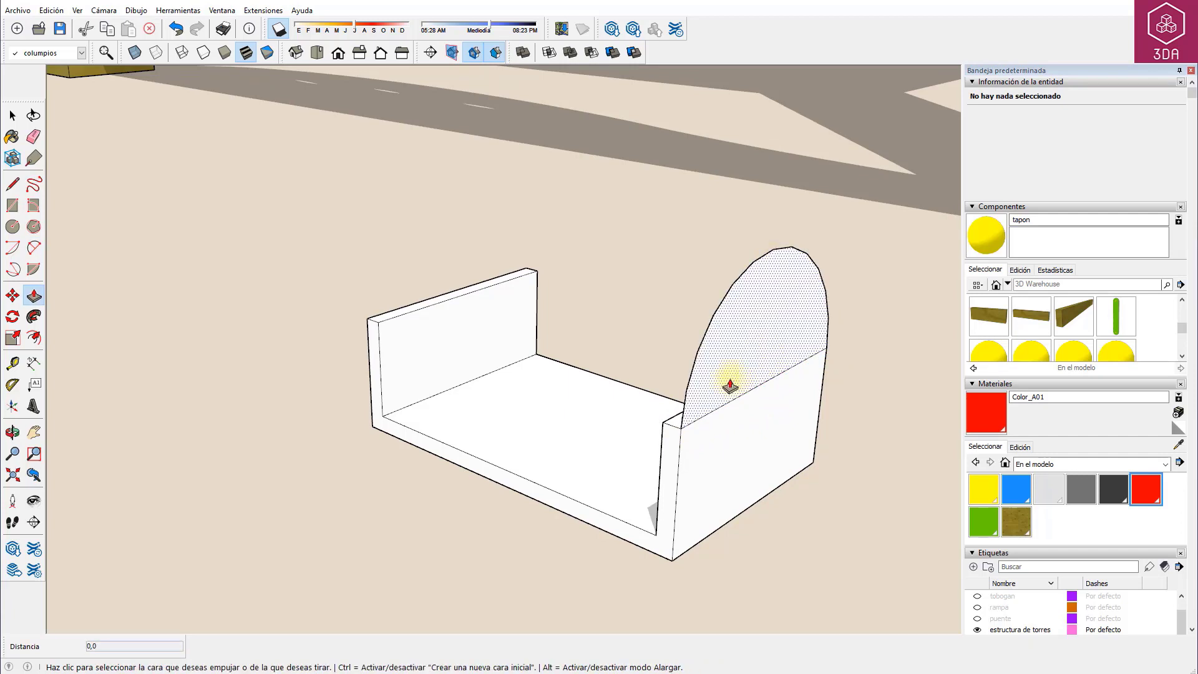
click(722, 384)
click(663, 422)
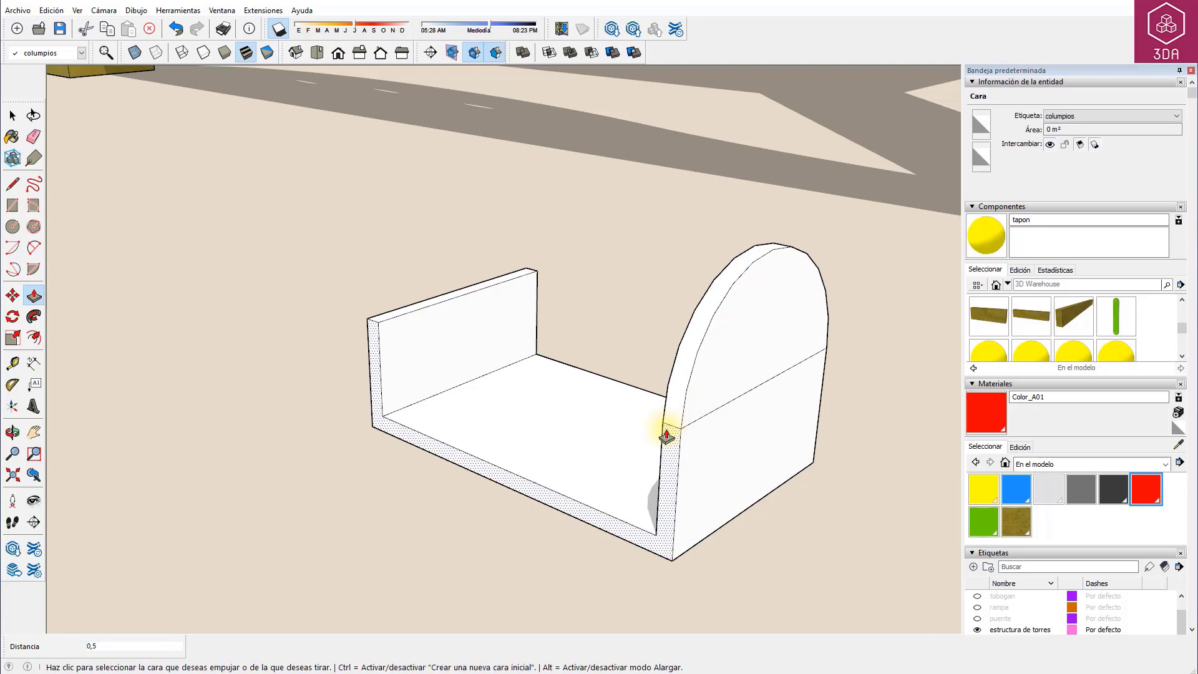
key(space)
Add a matching arch on the left end wall, thickened to the wall's thickness
key(a)
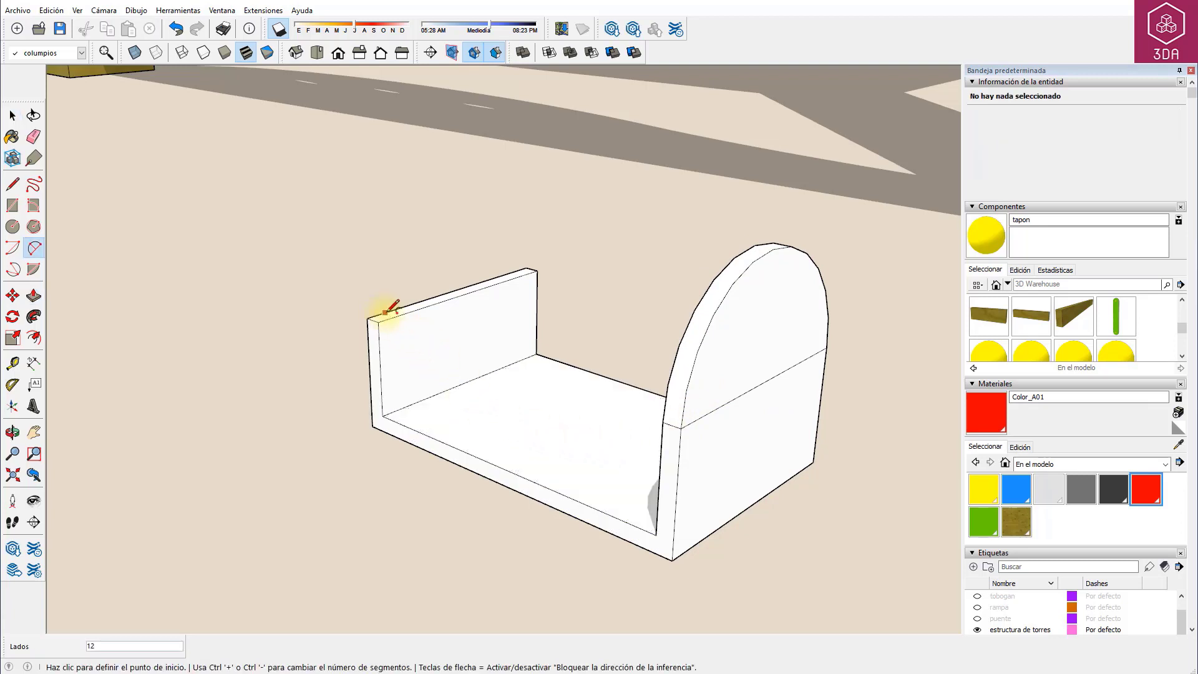
click(378, 322)
click(537, 270)
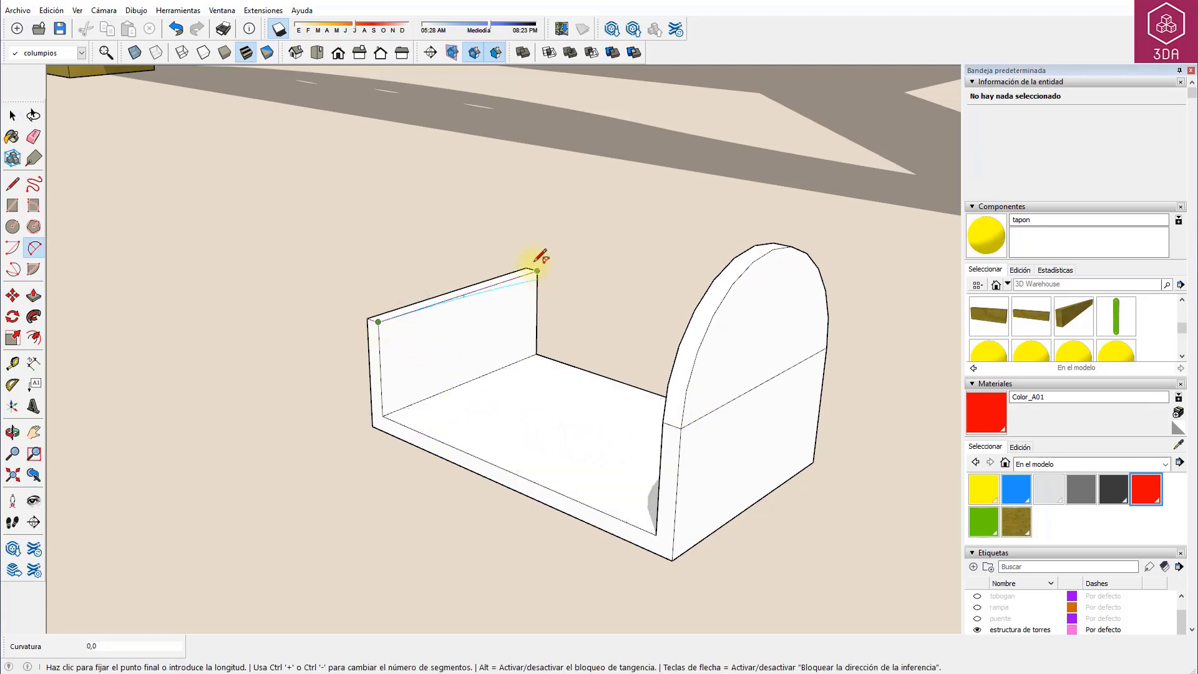
click(518, 202)
key(p)
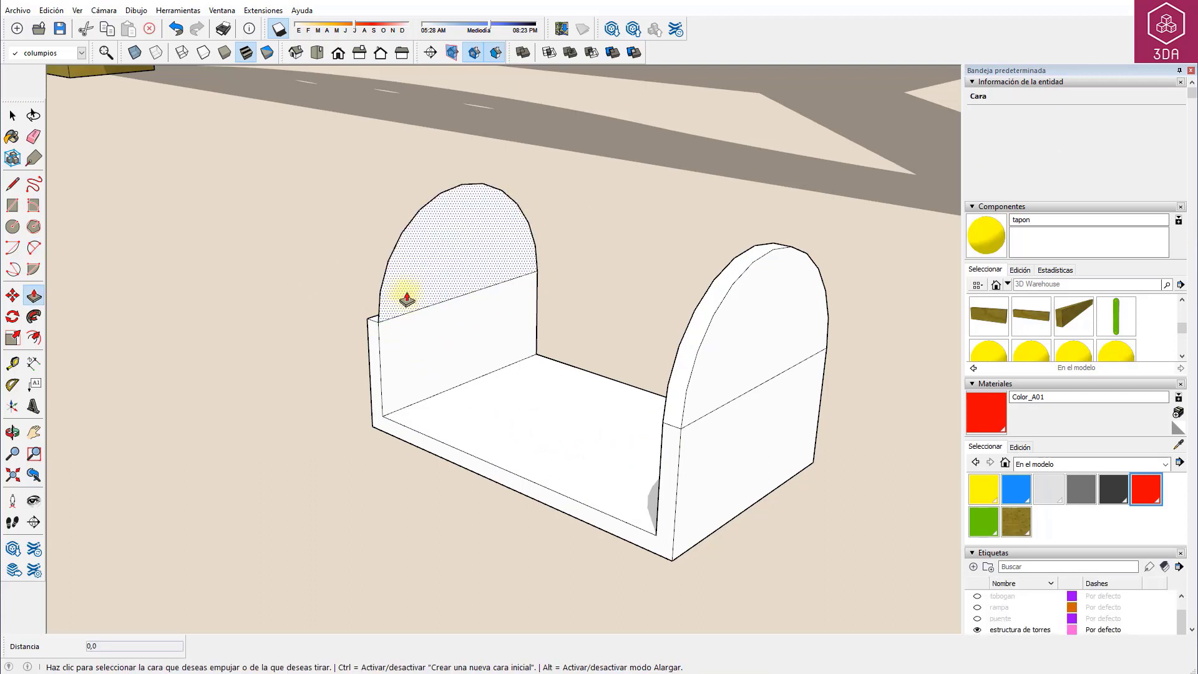
click(403, 298)
click(367, 335)
key(space)
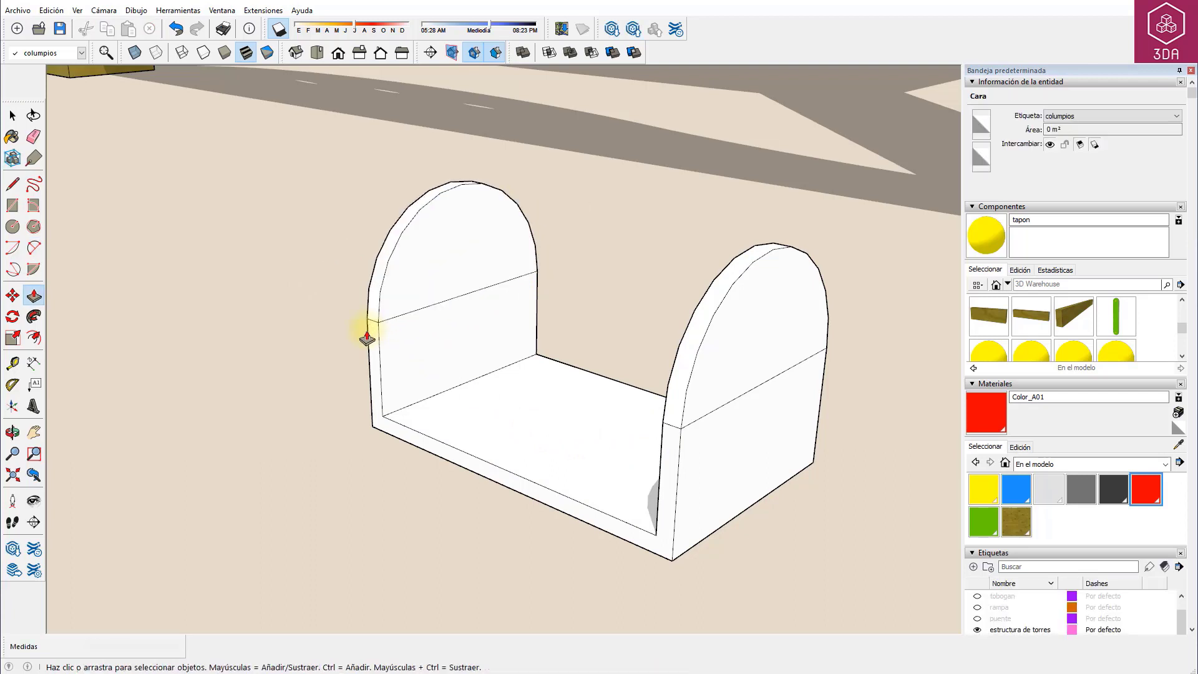
key(e)
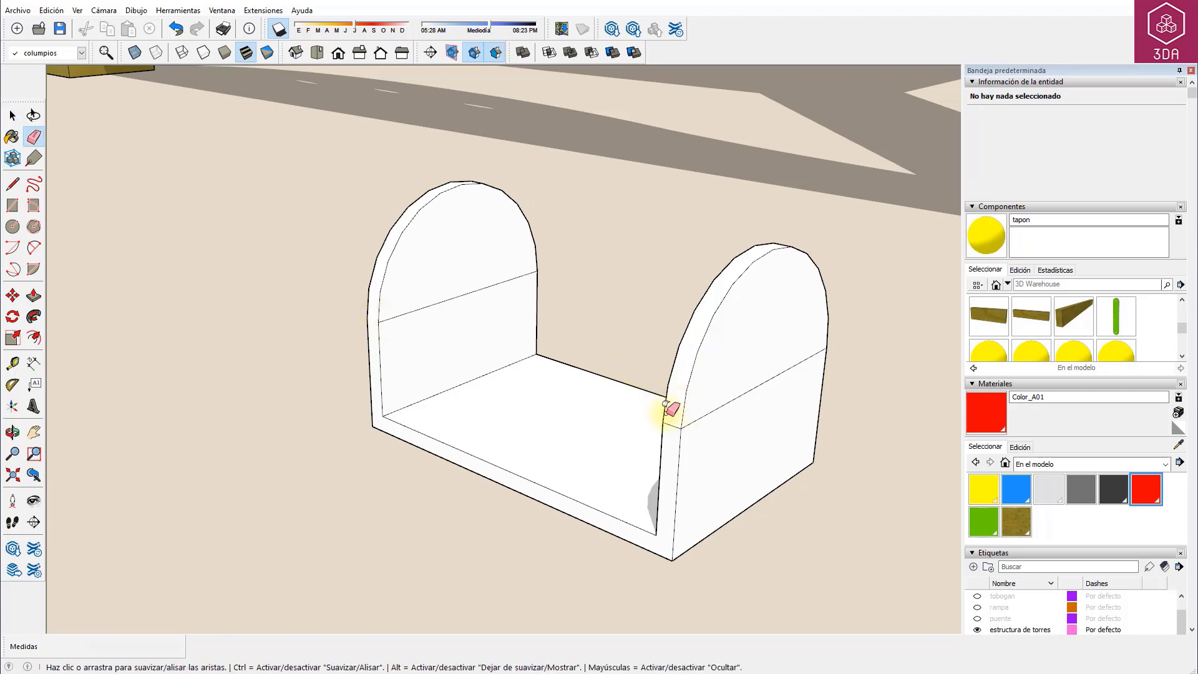
Orbit around the holder and smooth away the seam line on the near end wall
key(o)
mouse_move(805, 386)
mouse_down()
mouse_move(386, 391)
mouse_move(569, 480)
mouse_up()
key(e)
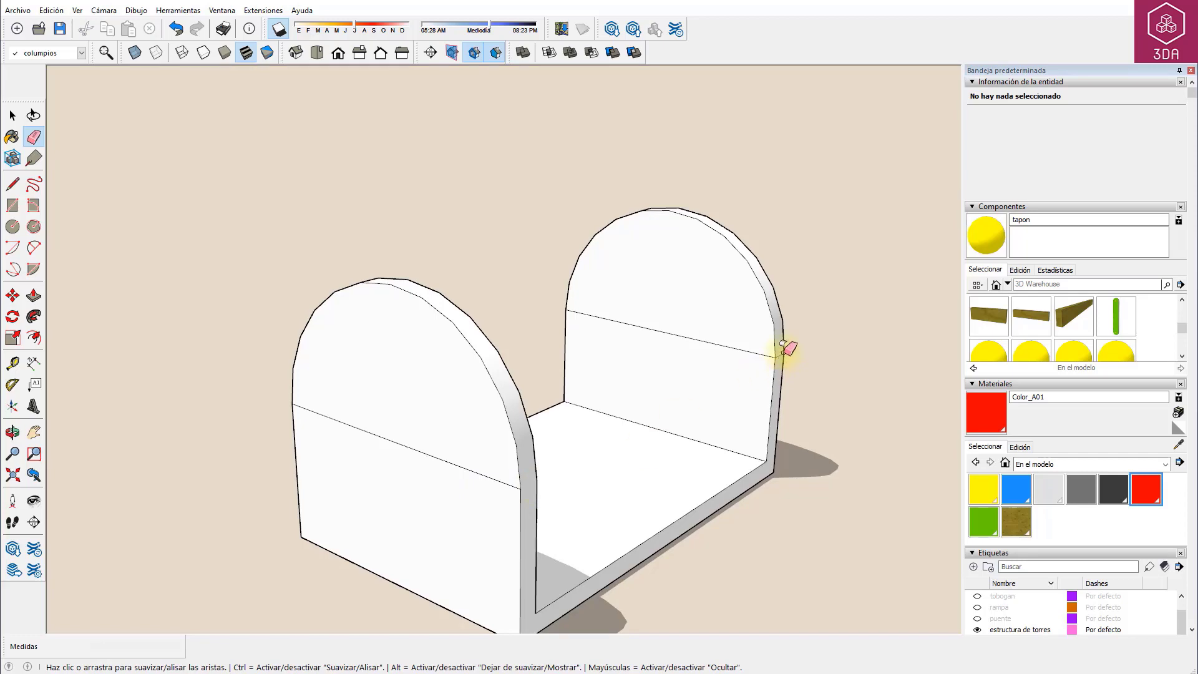
scroll(779, 350, up, 3)
scroll(399, 387, down, 3)
middle_drag(396, 361, 674, 455)
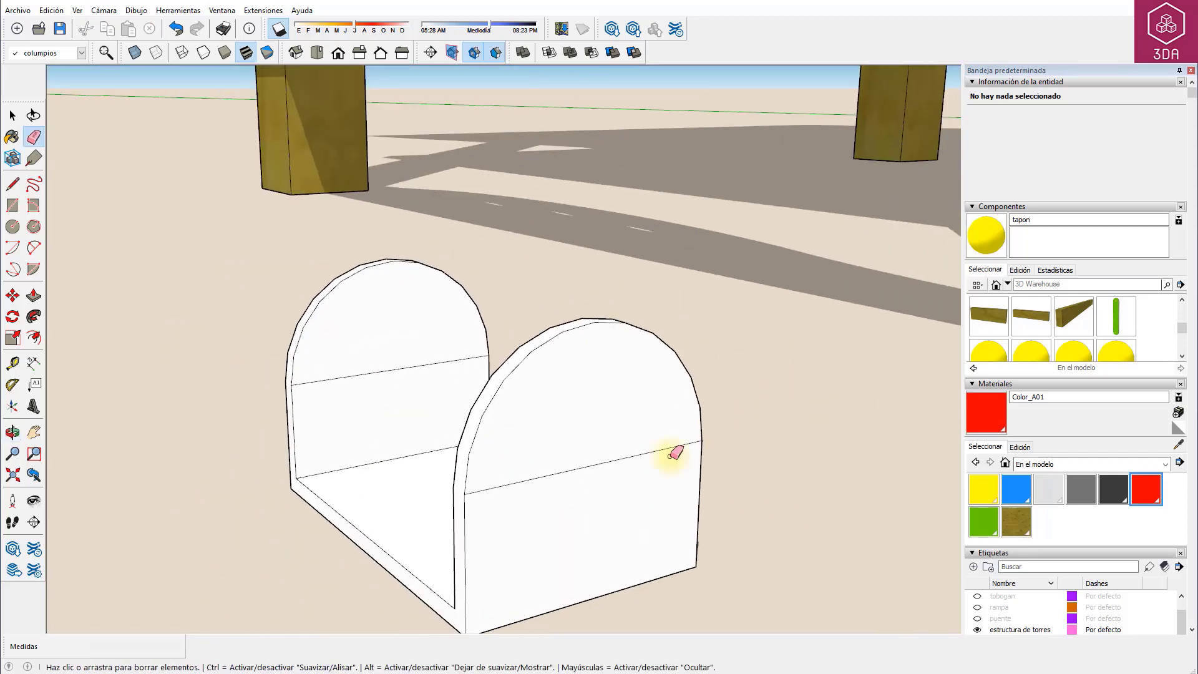
key(space)
click(602, 468)
click(245, 481)
mouse_move(244, 481)
middle_down()
mouse_move(460, 457)
mouse_move(797, 455)
mouse_move(534, 441)
middle_up()
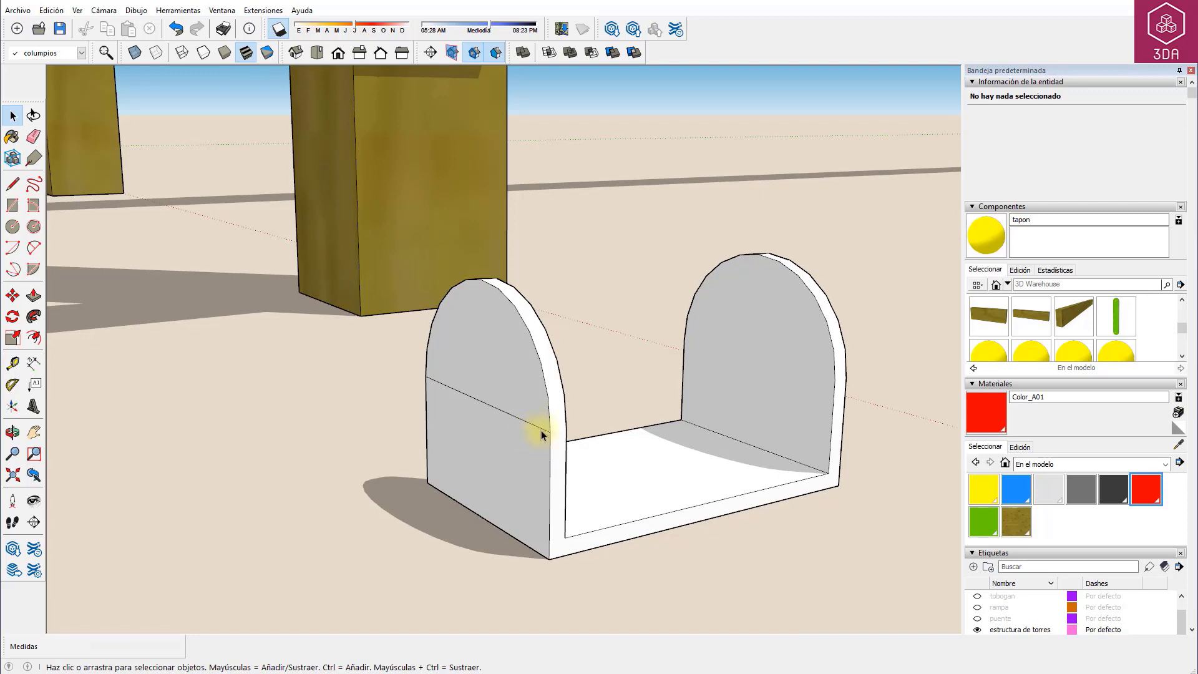
Select all of the holder's geometry and make it one group with Crear grupo
triple_click(540, 434)
right_click(536, 433)
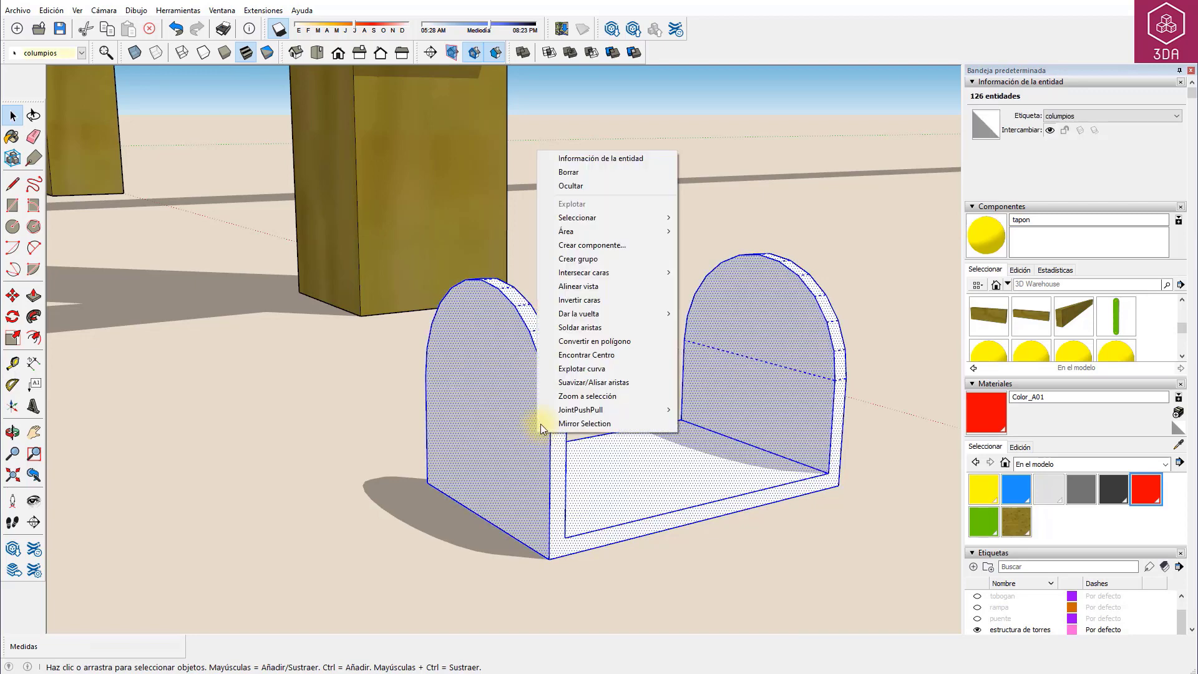
click(590, 258)
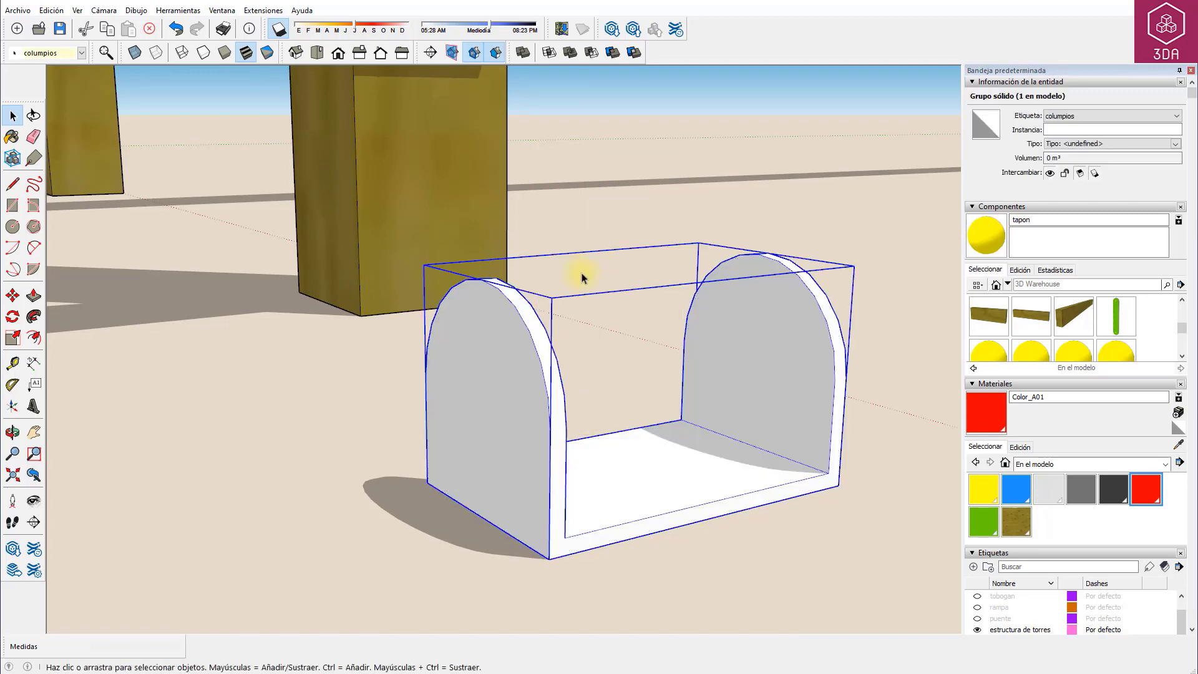
click(603, 227)
mouse_move(777, 346)
middle_down()
mouse_move(612, 396)
mouse_move(406, 414)
middle_up()
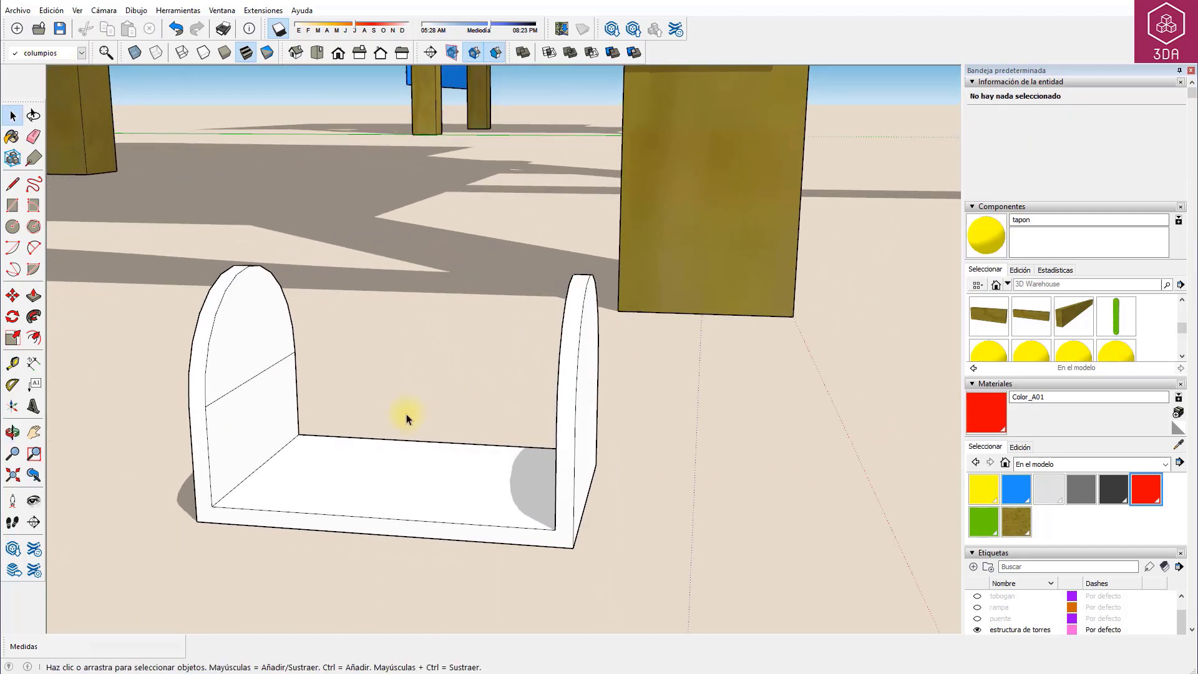
Draw a radius 1,5 circle on the left wall's inner face and extrude it to the right wall
click(253, 382)
key(c)
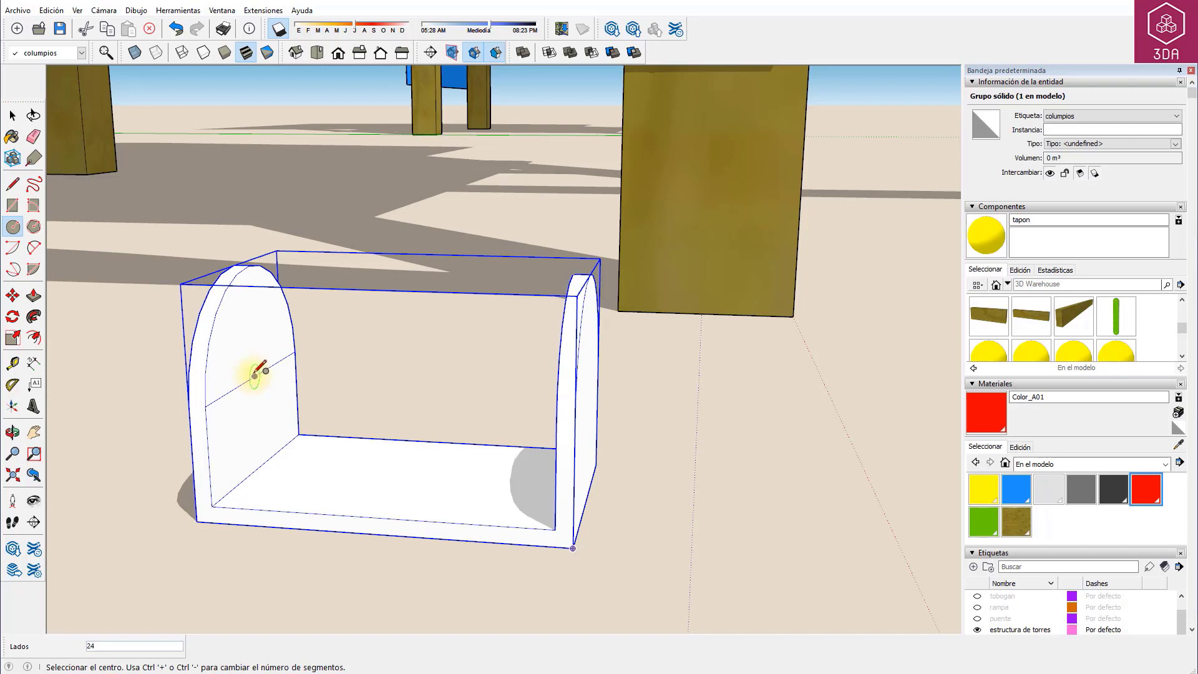
click(255, 376)
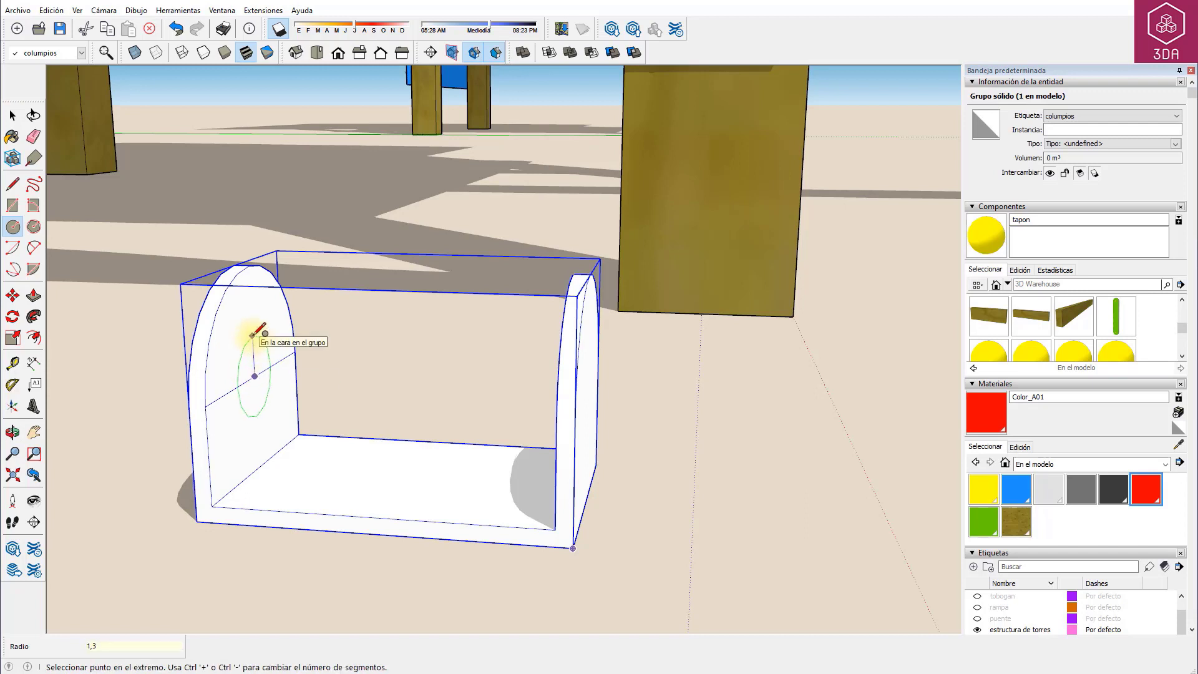
text(1,5)
key(Return)
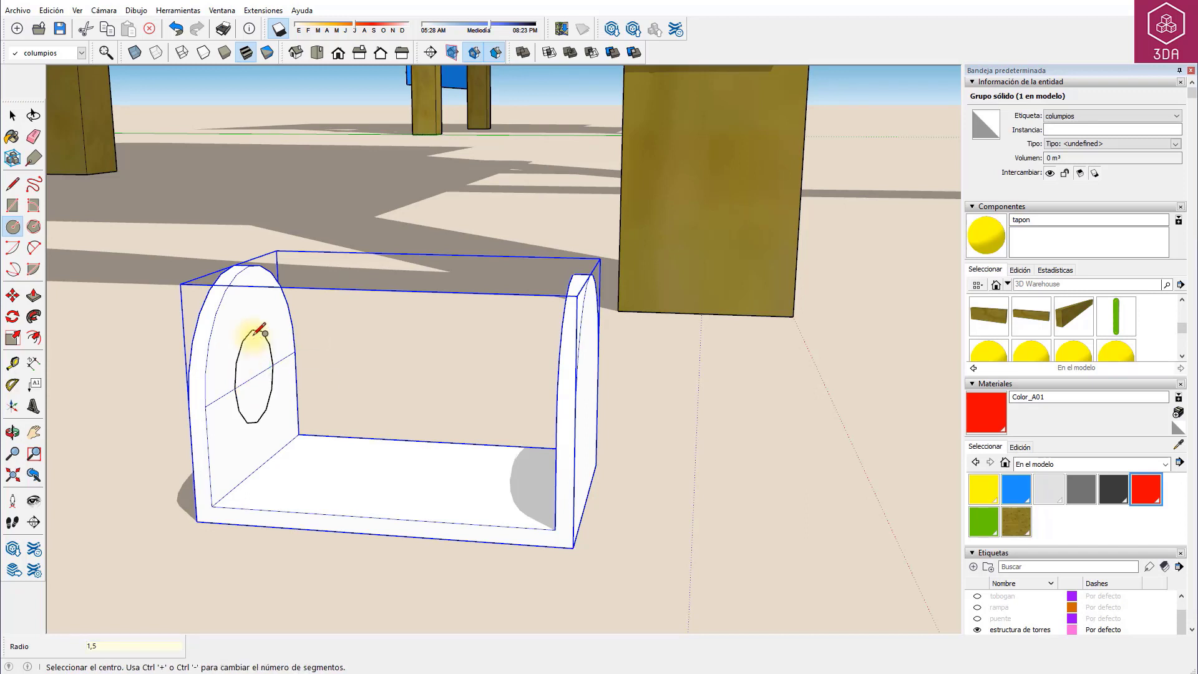
key(space)
key(p)
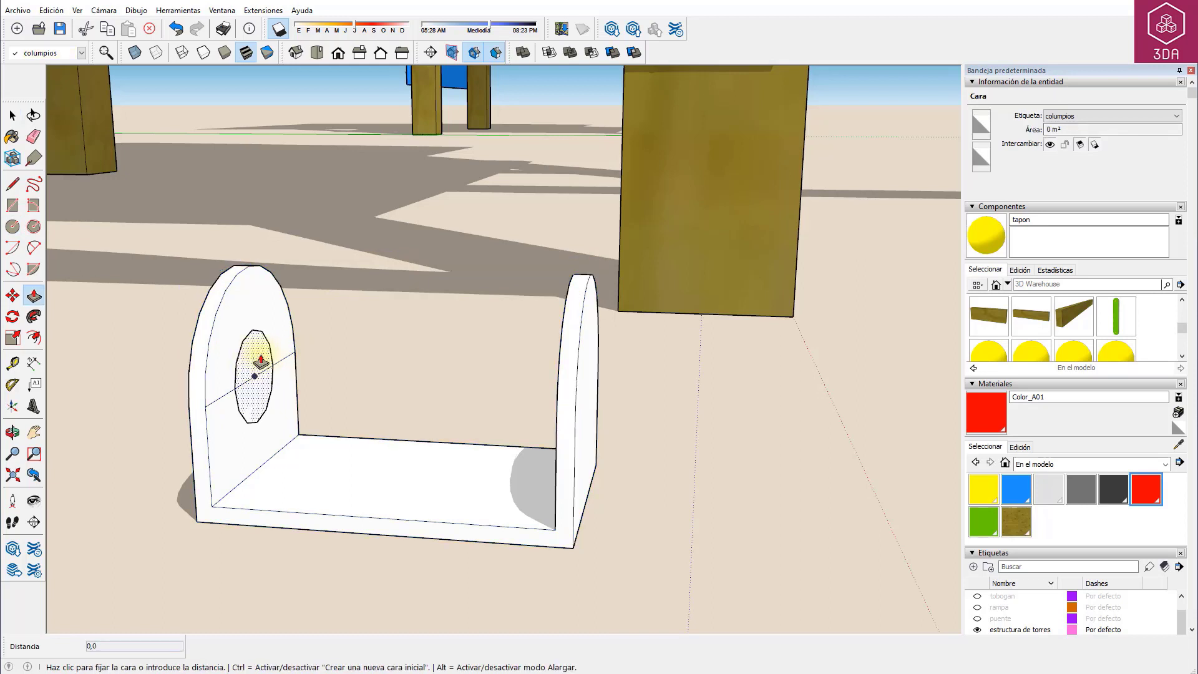
click(256, 365)
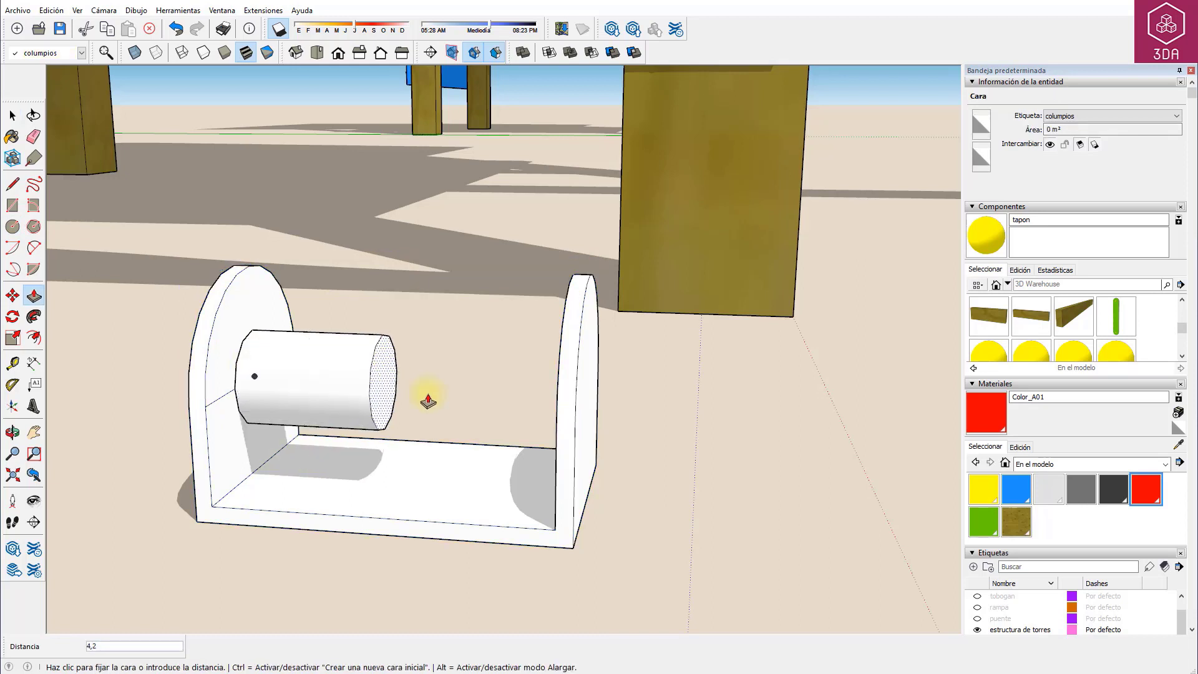
click(555, 423)
key(space)
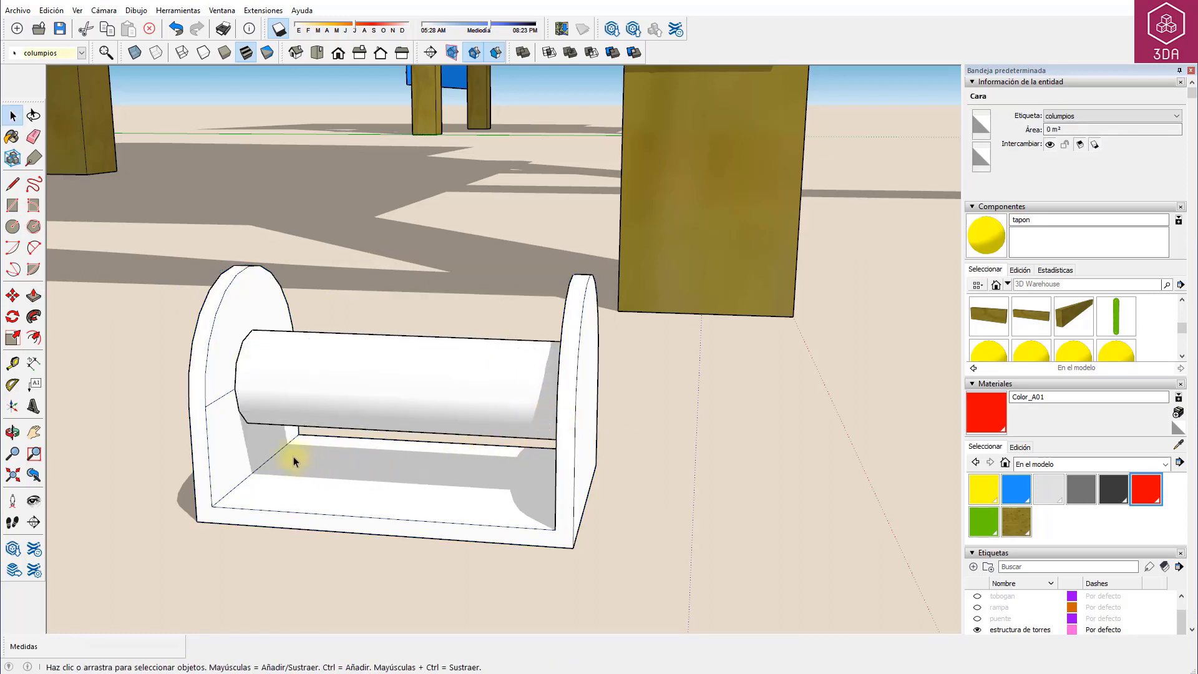
double_click(216, 404)
Switch the model to X-ray so its faces become see-through
click(216, 405)
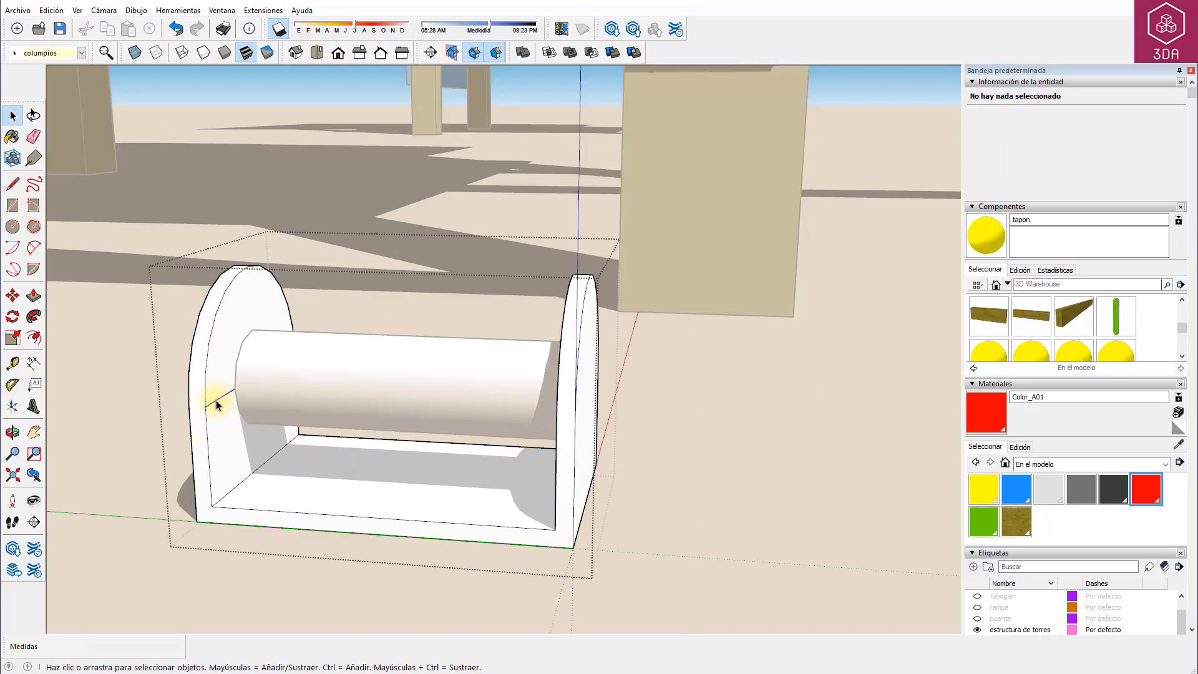
click(132, 53)
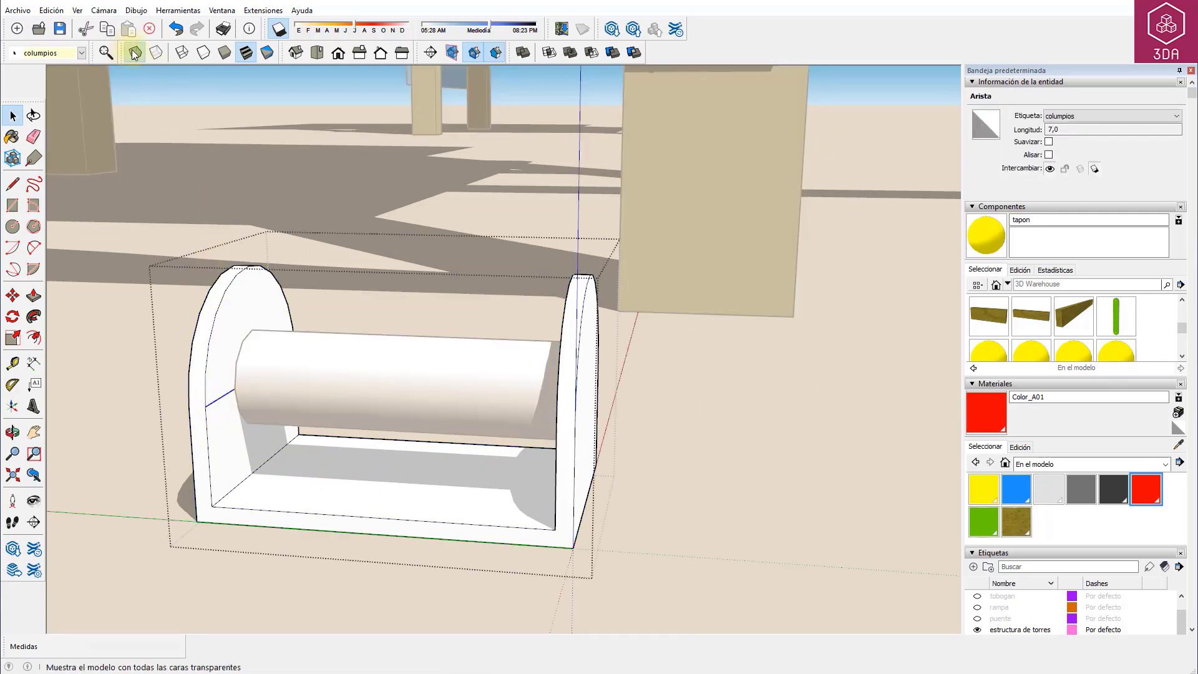
key(Escape)
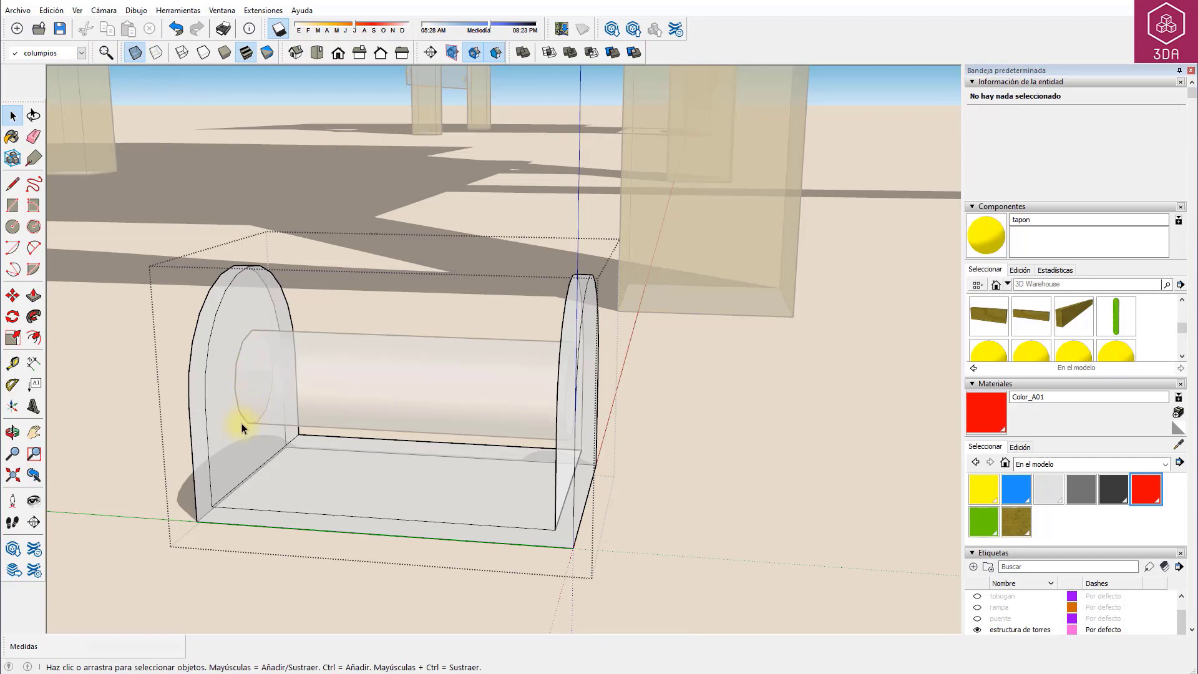
click(144, 447)
mouse_move(144, 447)
middle_down()
mouse_move(166, 436)
mouse_move(405, 460)
middle_up()
Make the cylinder its own group with Crear grupo and center the holder in view
triple_click(395, 414)
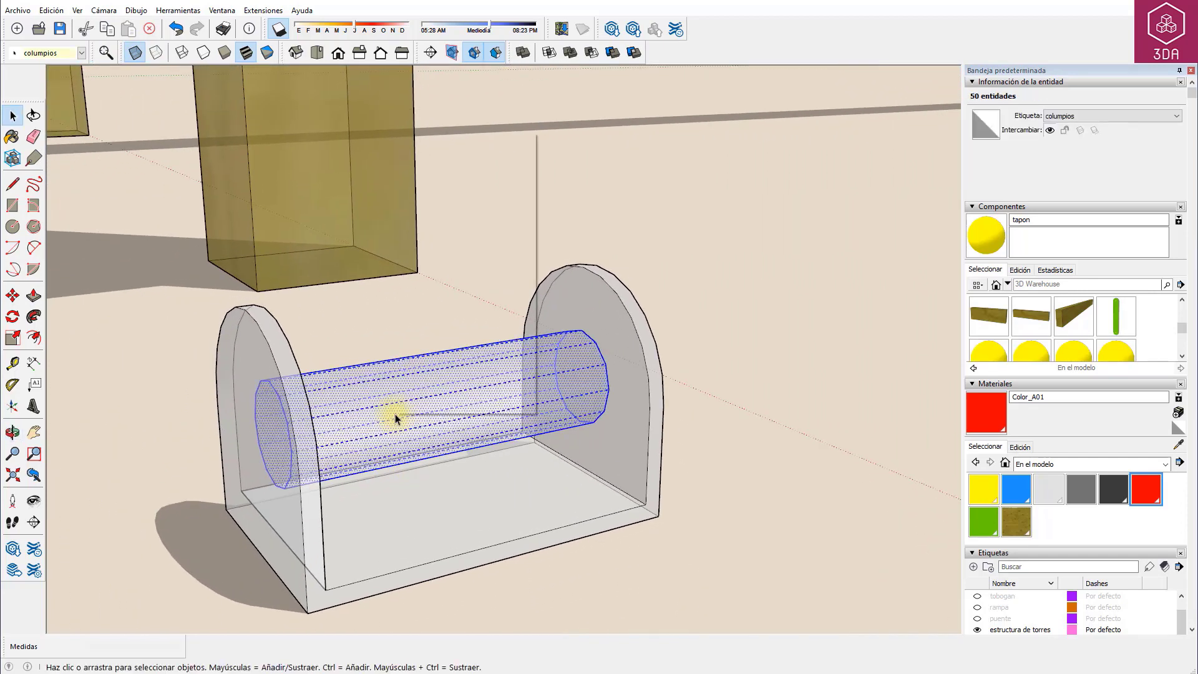
right_click(396, 415)
click(454, 238)
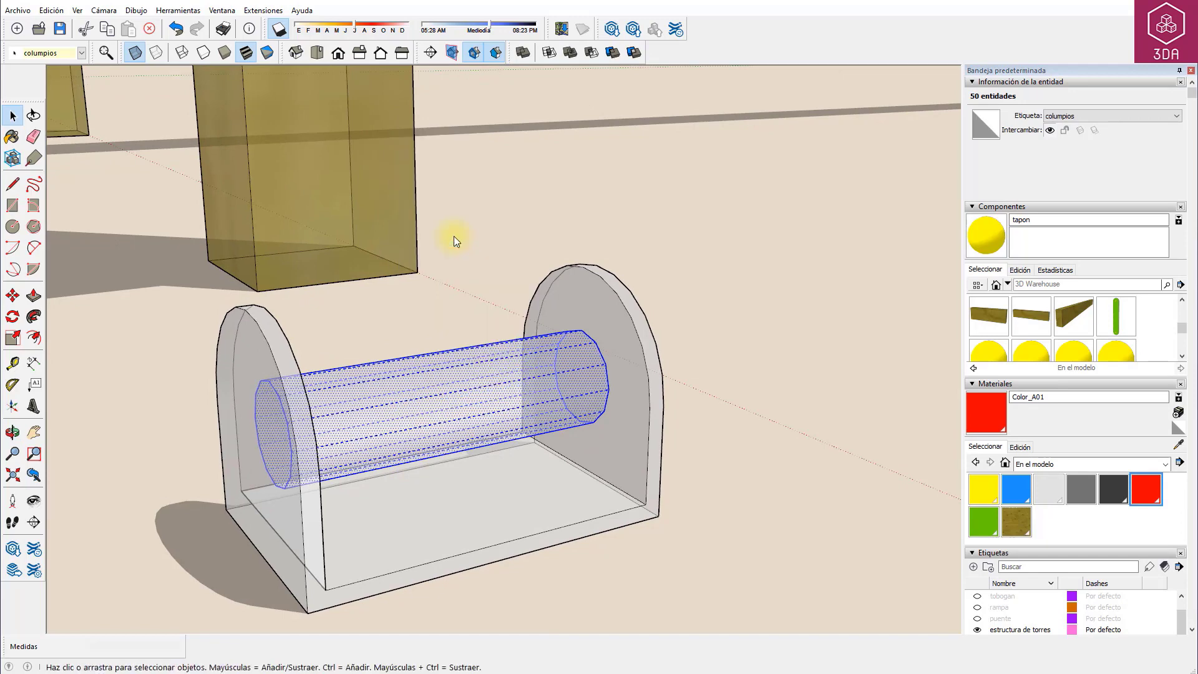
click(688, 238)
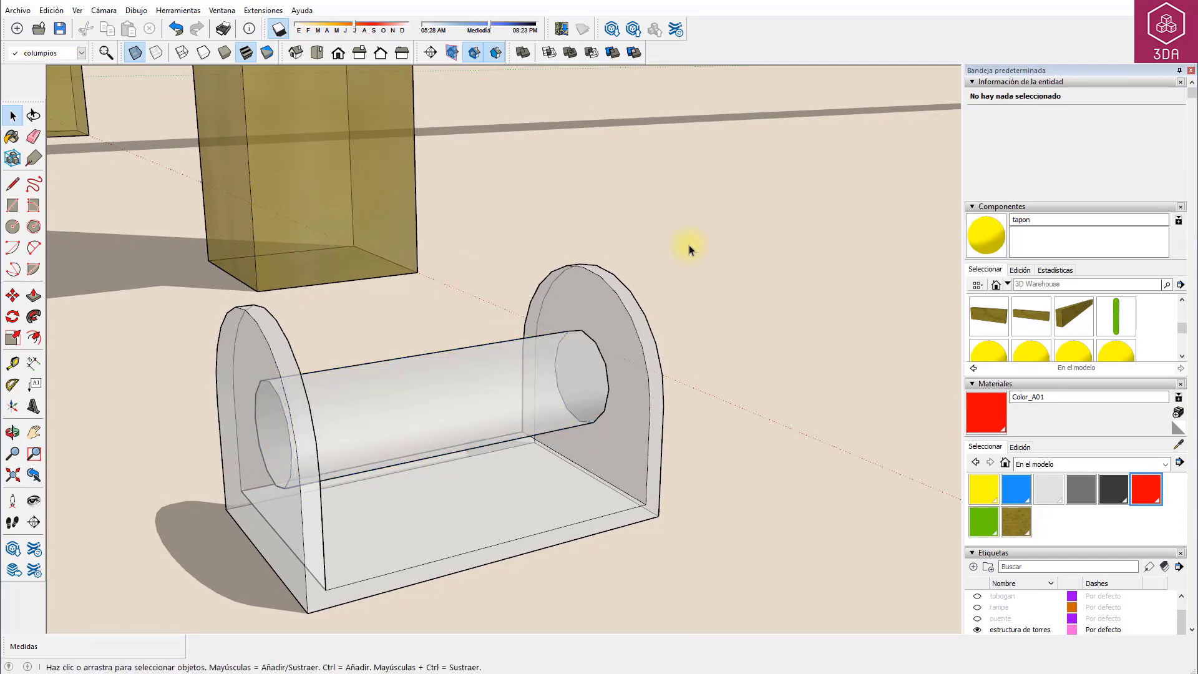
shift+middle_drag(530, 350, 604, 339)
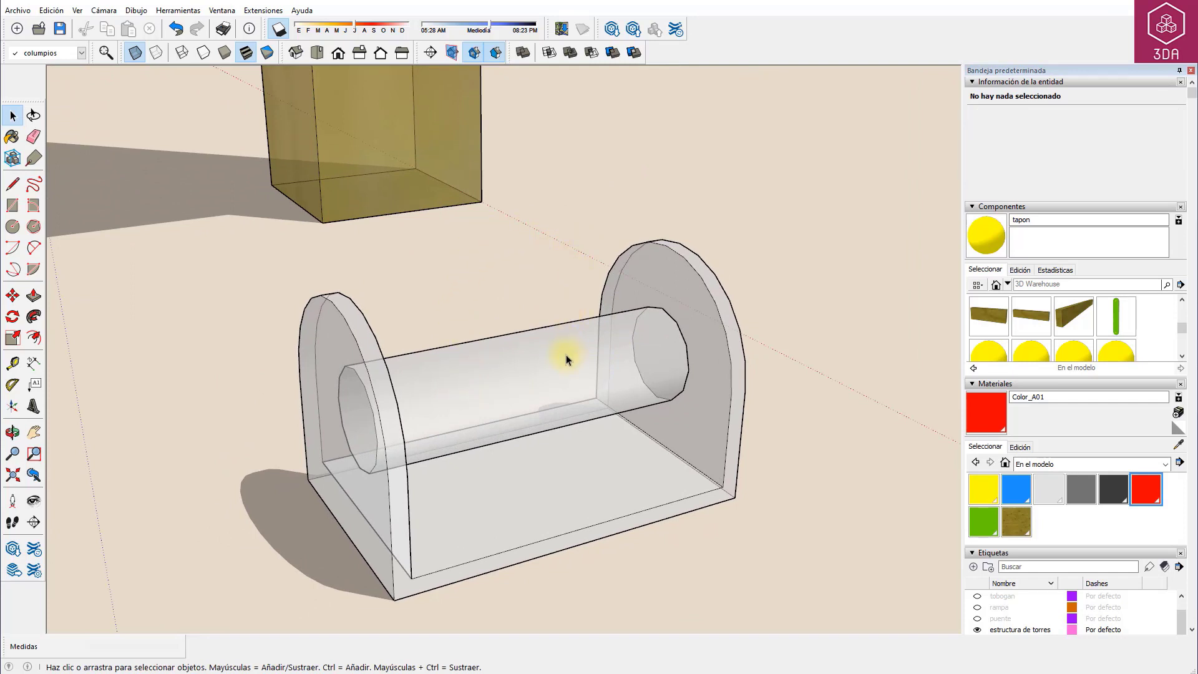
Draw lines 3, 3,5 and 4 long, starting at the roller's end face
key(l)
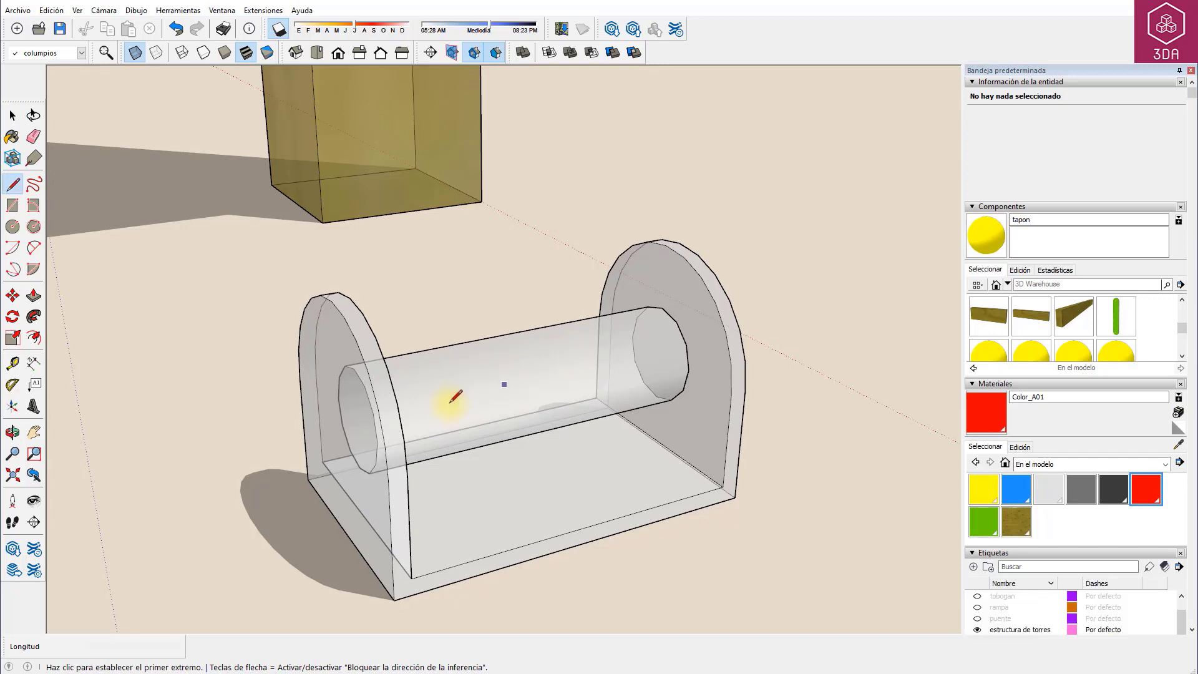
click(356, 418)
text(3)
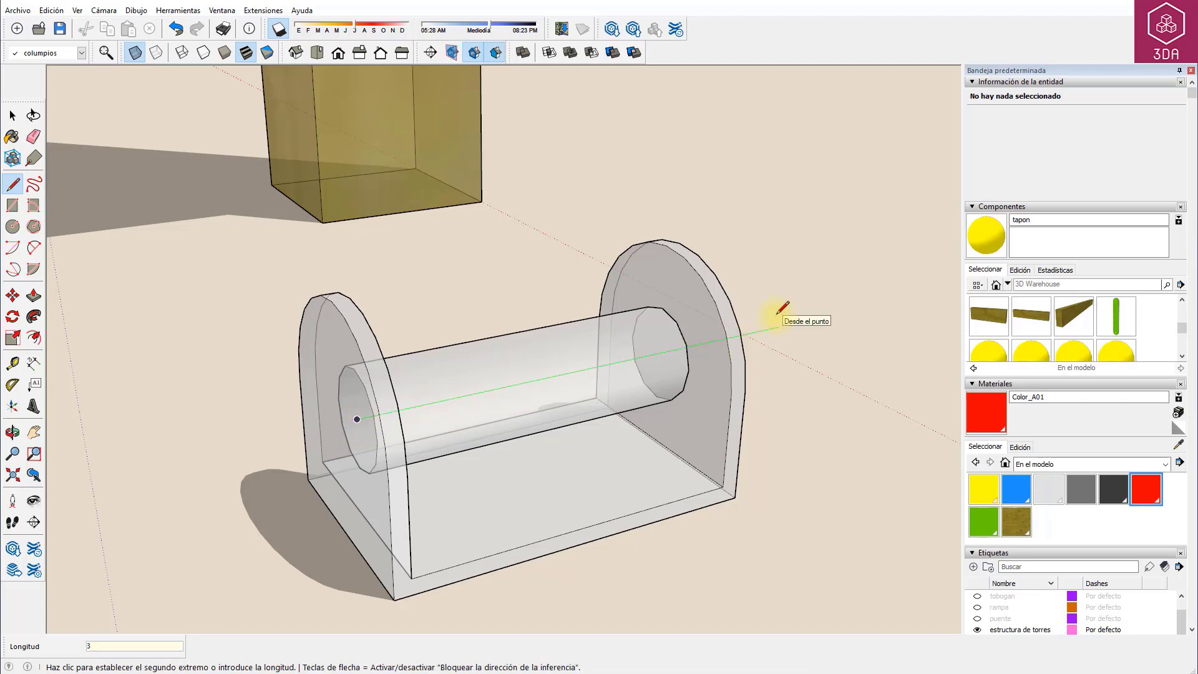
text(,5)
key(Return)
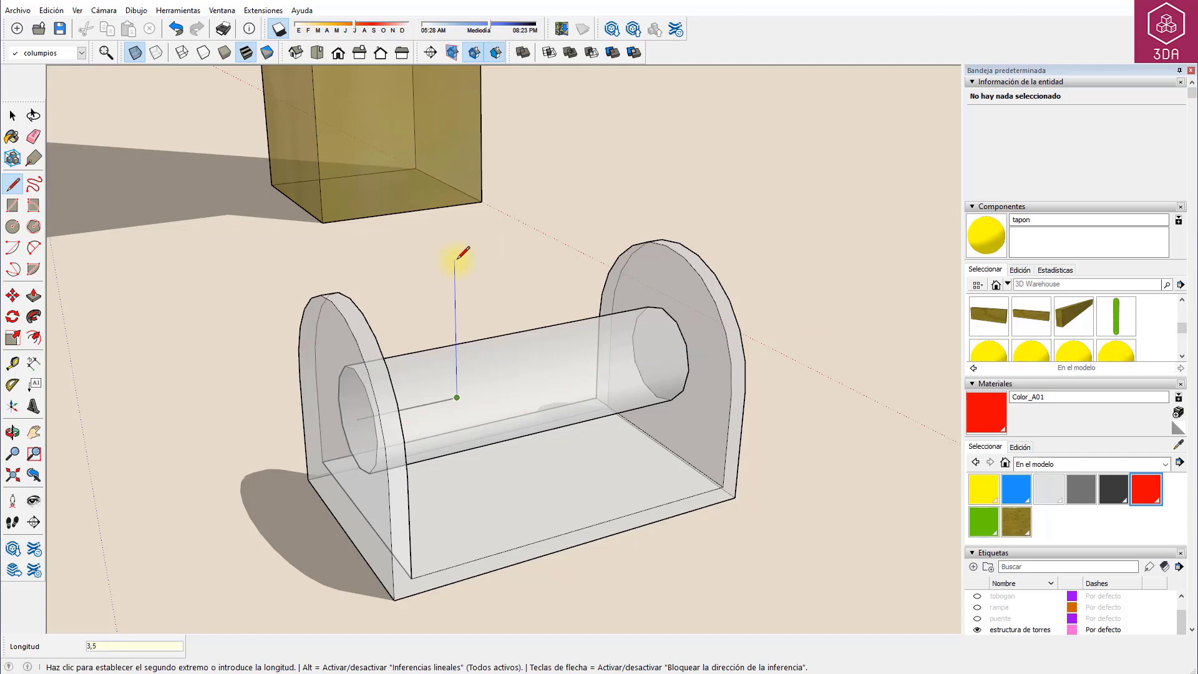
text(4)
key(Return)
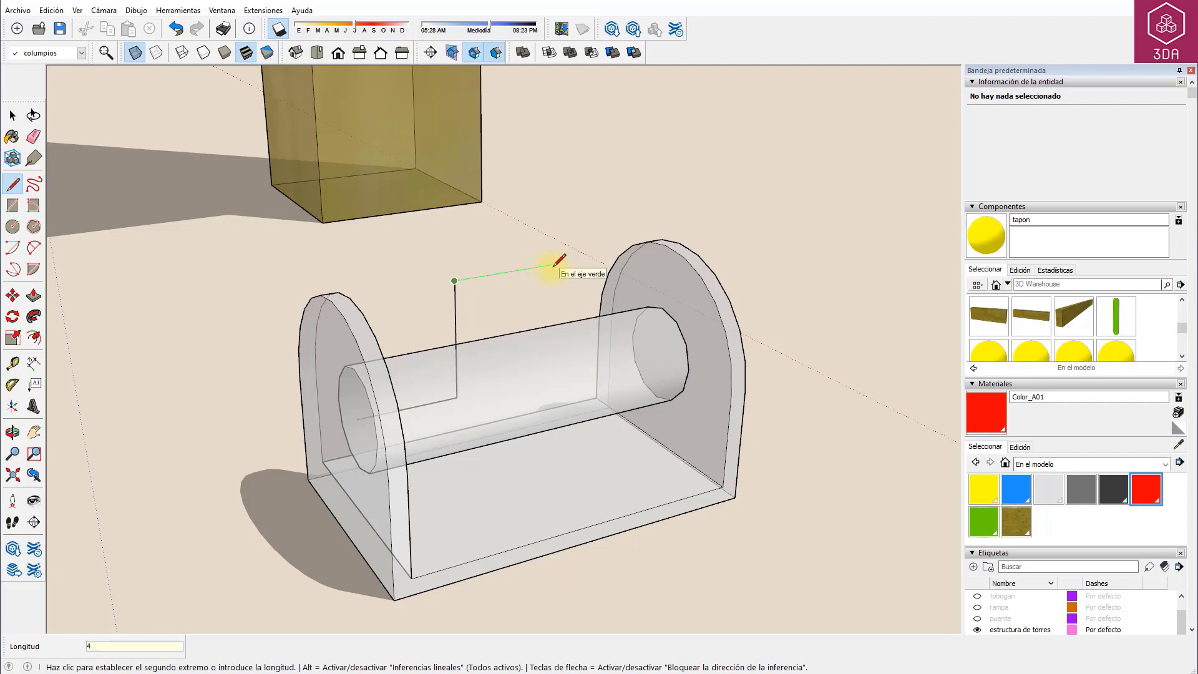
key(Return)
key(space)
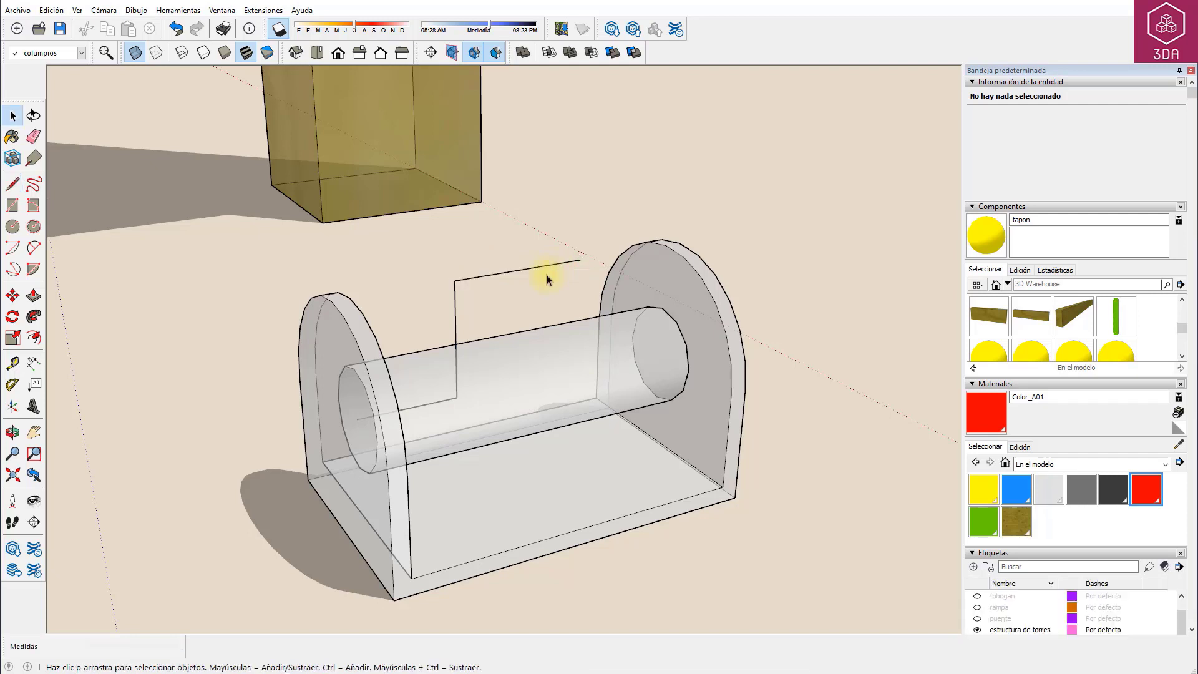
Copy the vertical 3,5 line to the far end of the 4-long segment
click(438, 401)
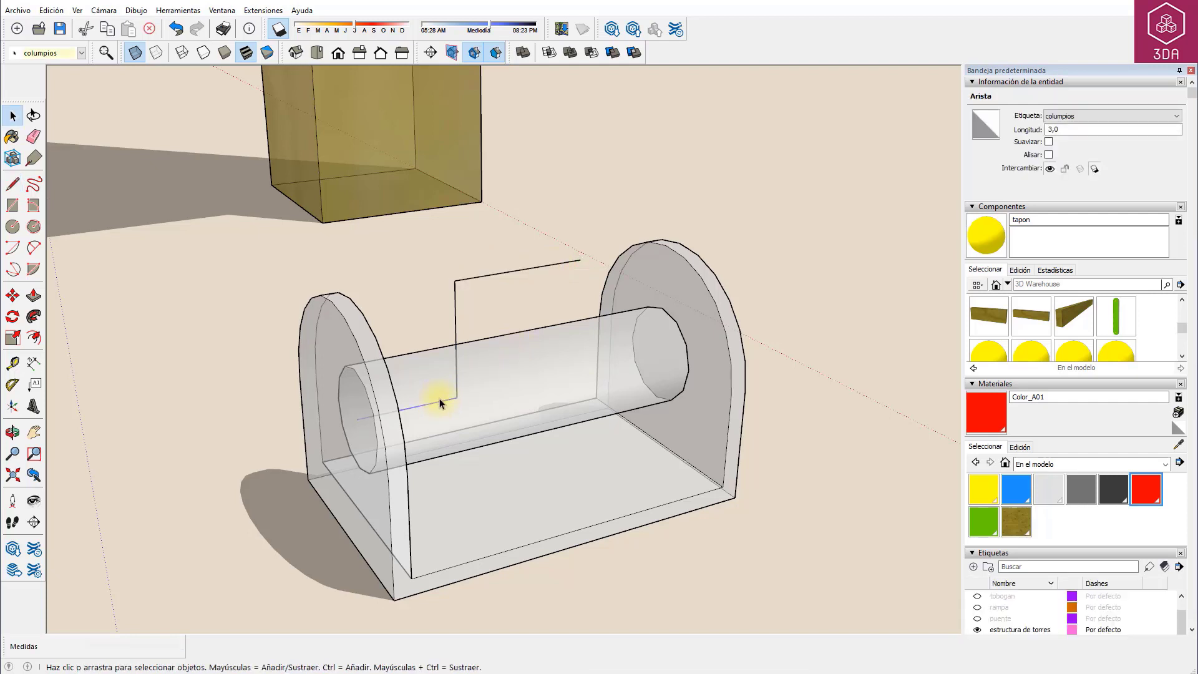
click(447, 357)
click(456, 331)
key(m)
click(455, 282)
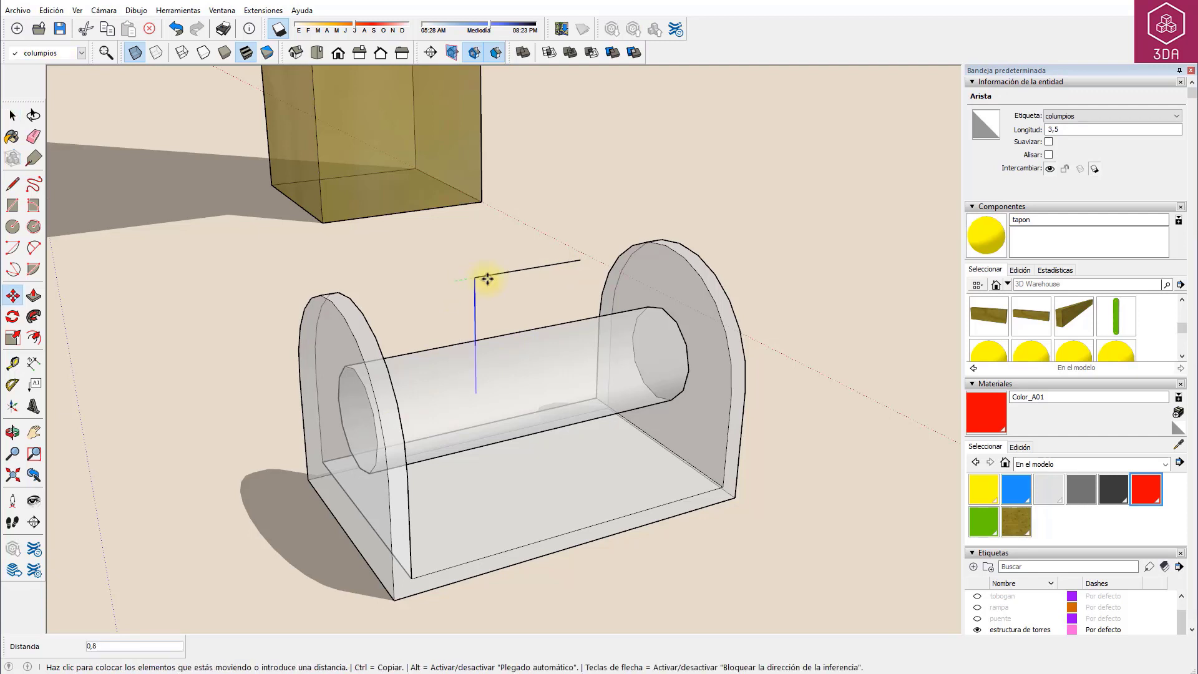
key(ctrl)
click(580, 259)
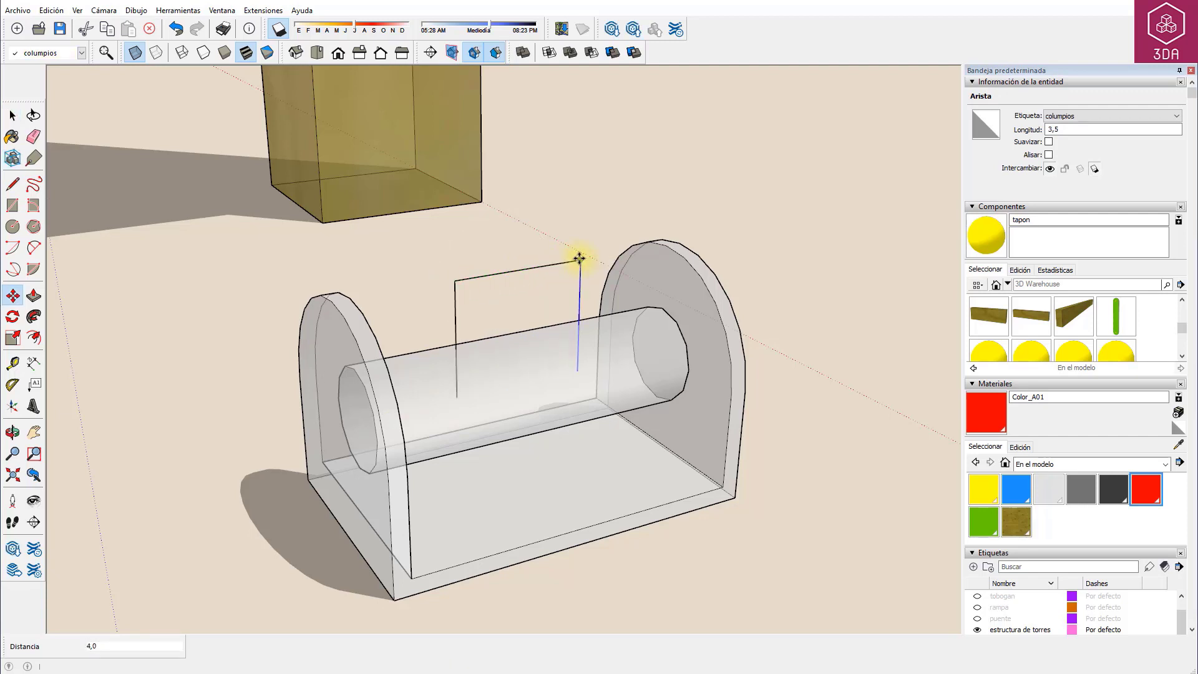
Join the two vertical line tops with a 2 Point Arc of bulge 2,0
key(a)
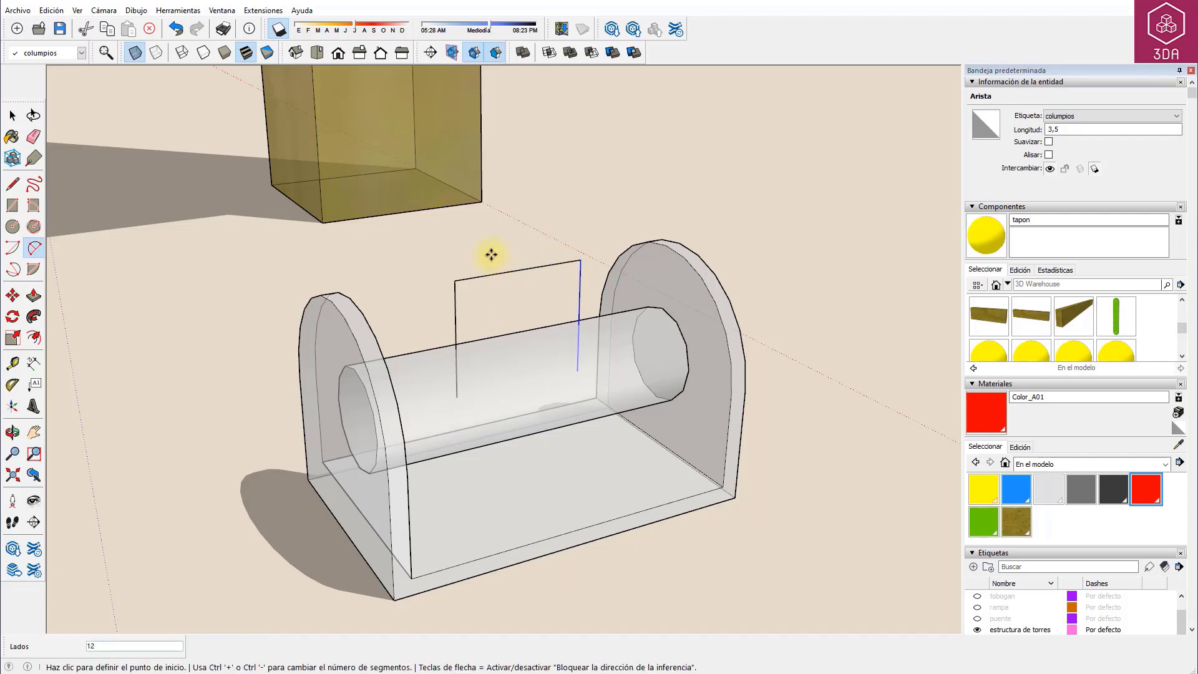
click(455, 280)
click(581, 259)
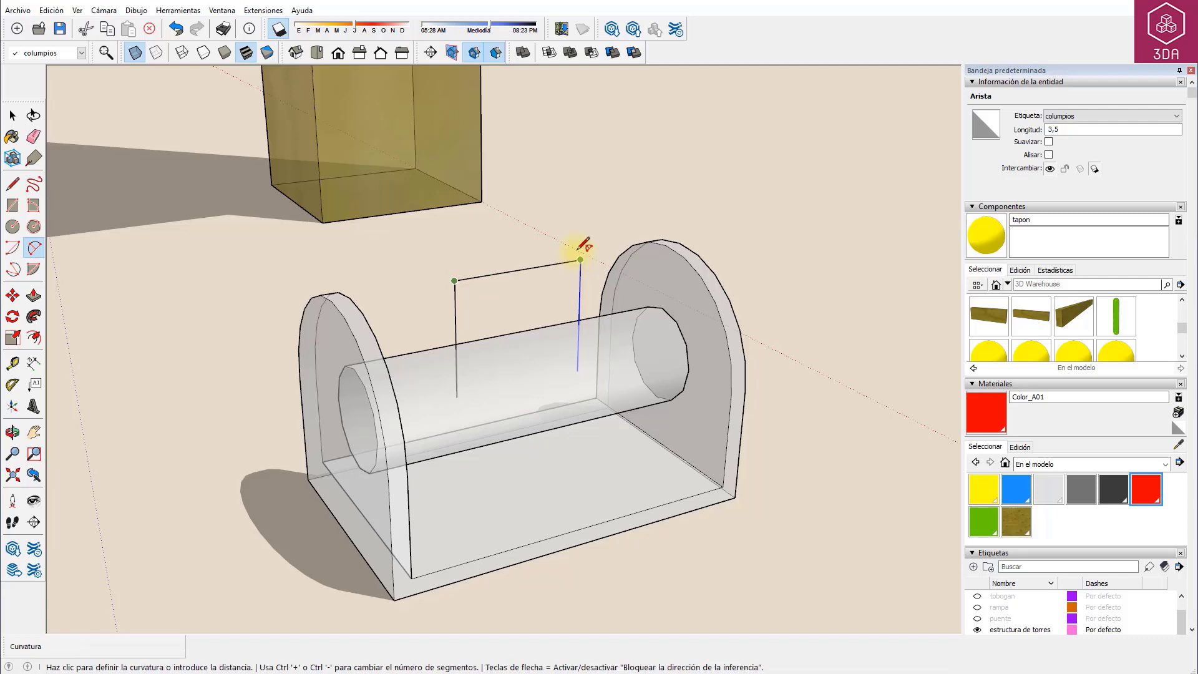
click(547, 200)
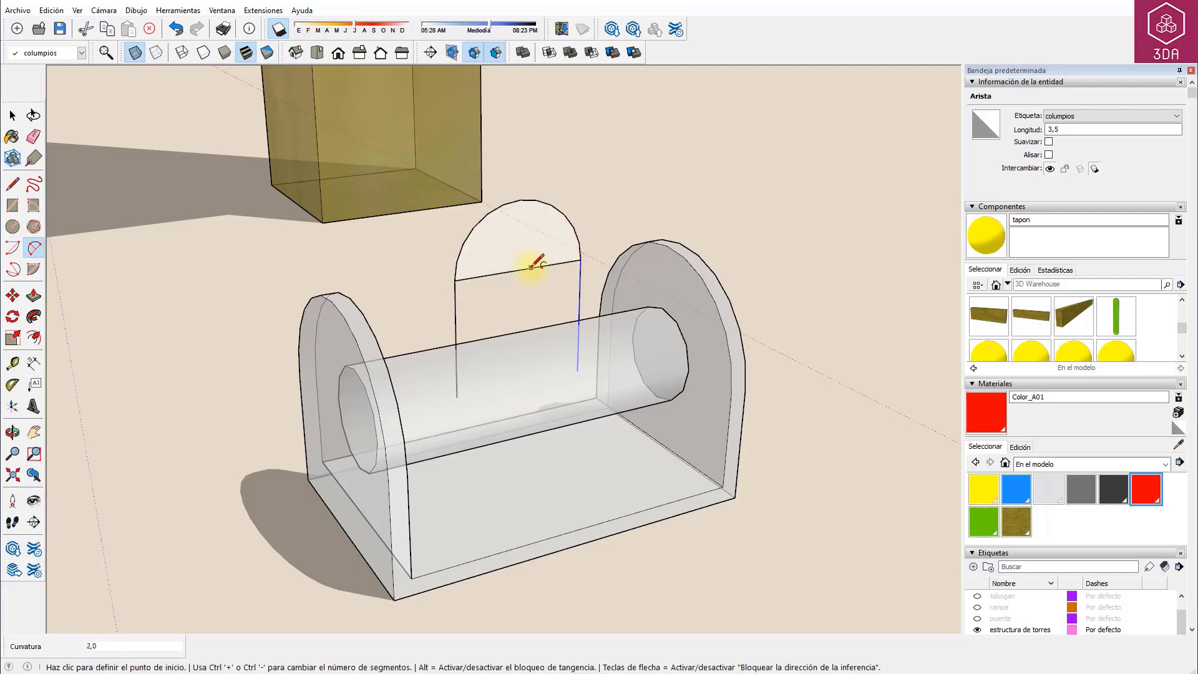
key(space)
Delete the chord under the arch and draw a 0,25 radius profile circle on its leg
key(Delete)
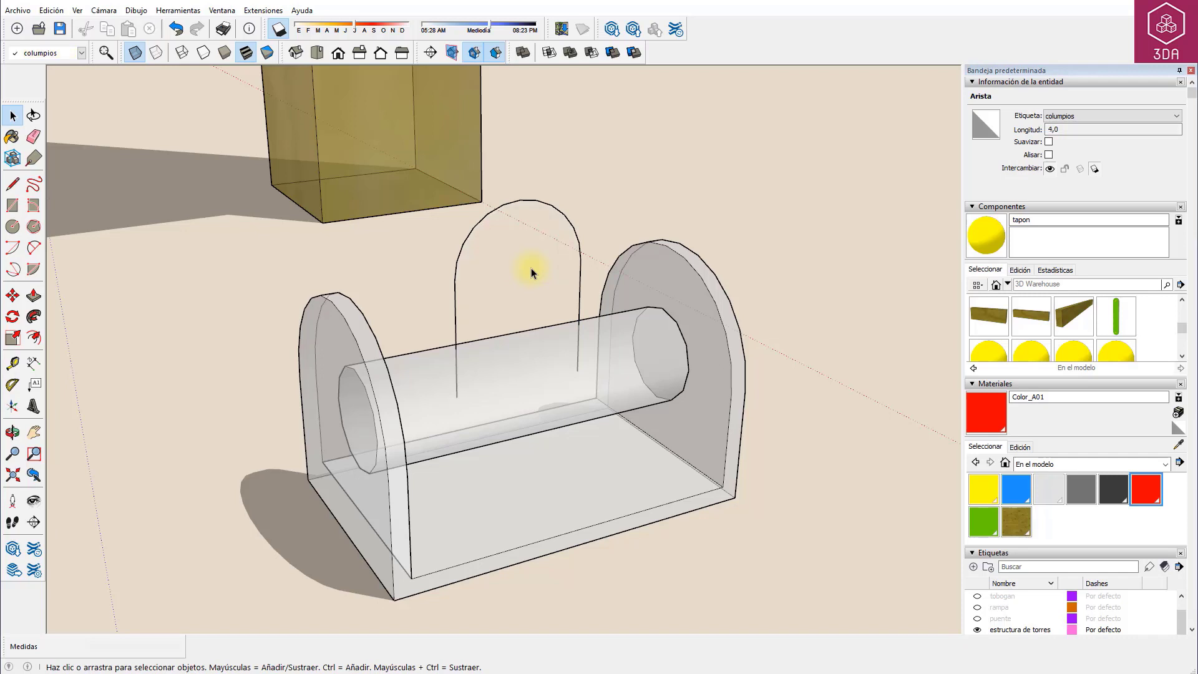
scroll(443, 280, up, 1)
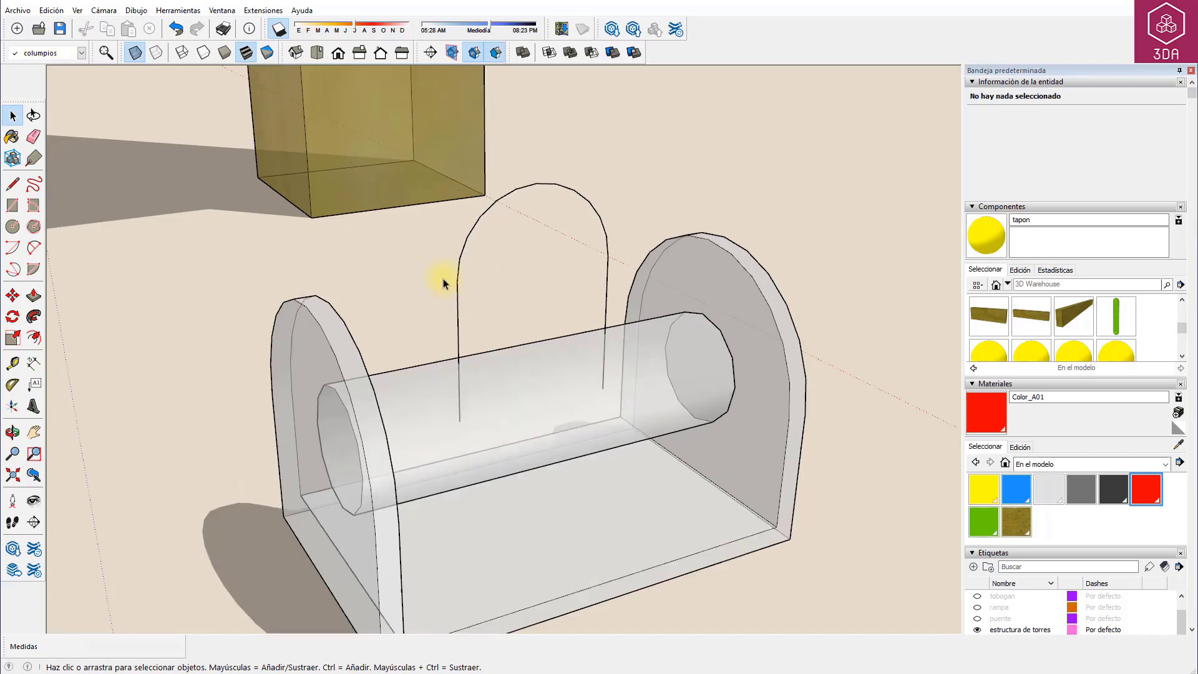
scroll(460, 283, up, 1)
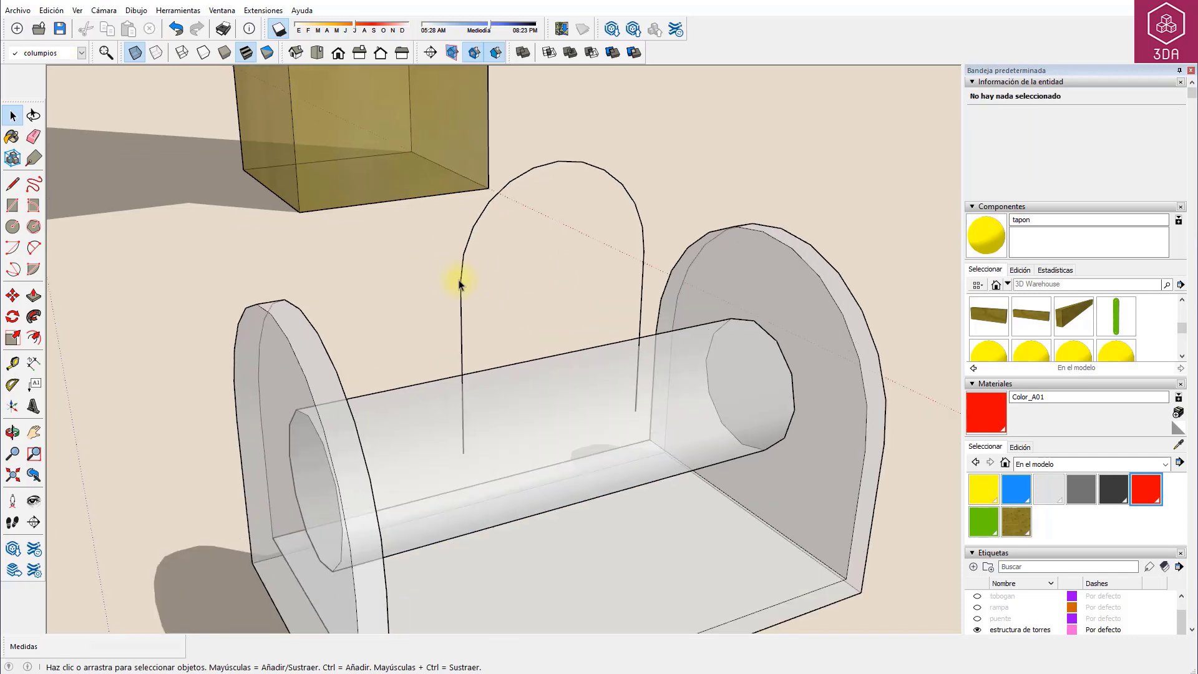
key(c)
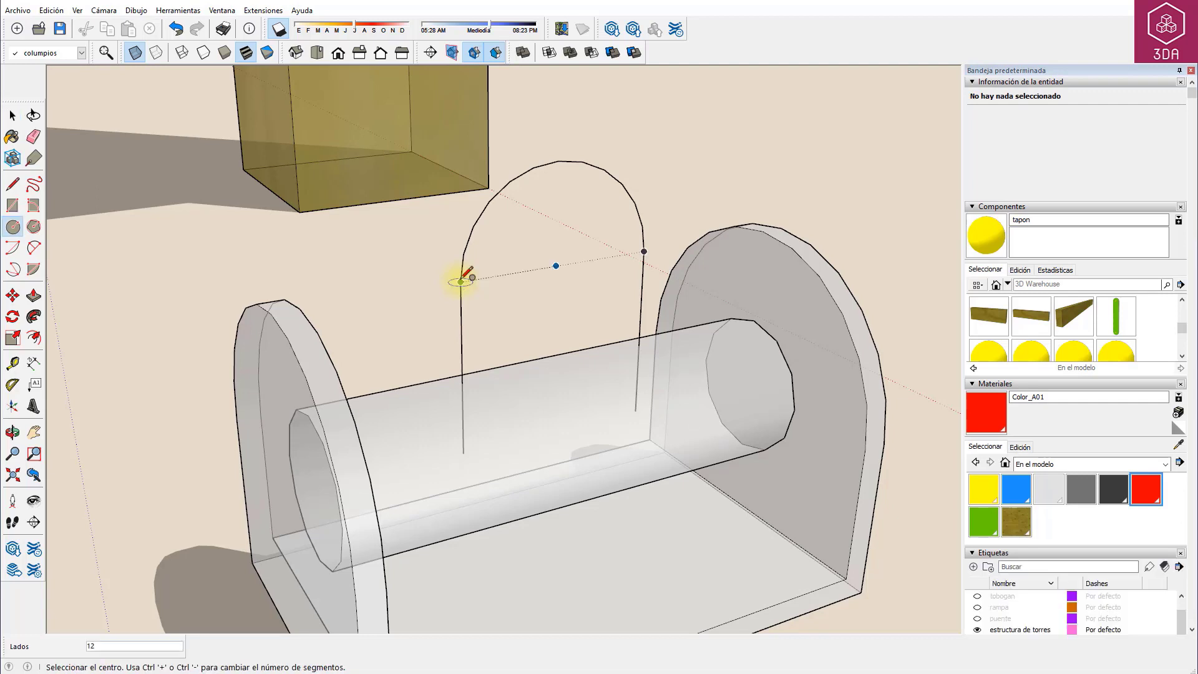
click(460, 283)
text(0,25)
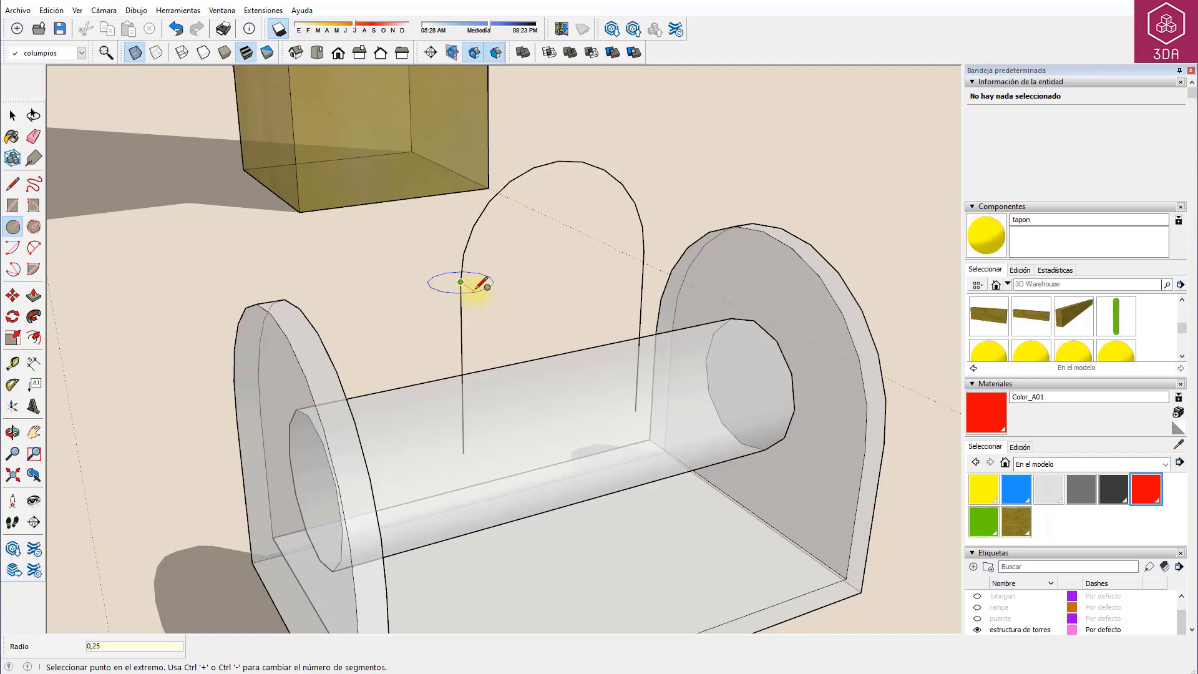
key(Return)
key(space)
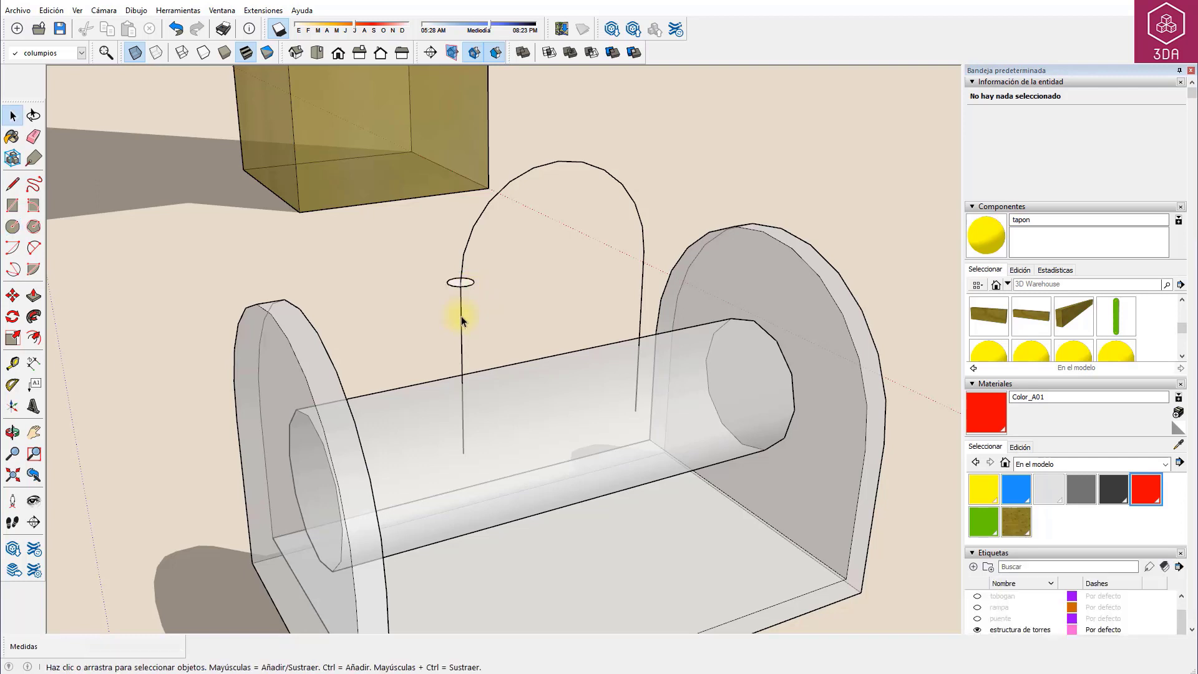
Sweep the circle along the whole arch path with Follow Me to form the tube
triple_click(462, 316)
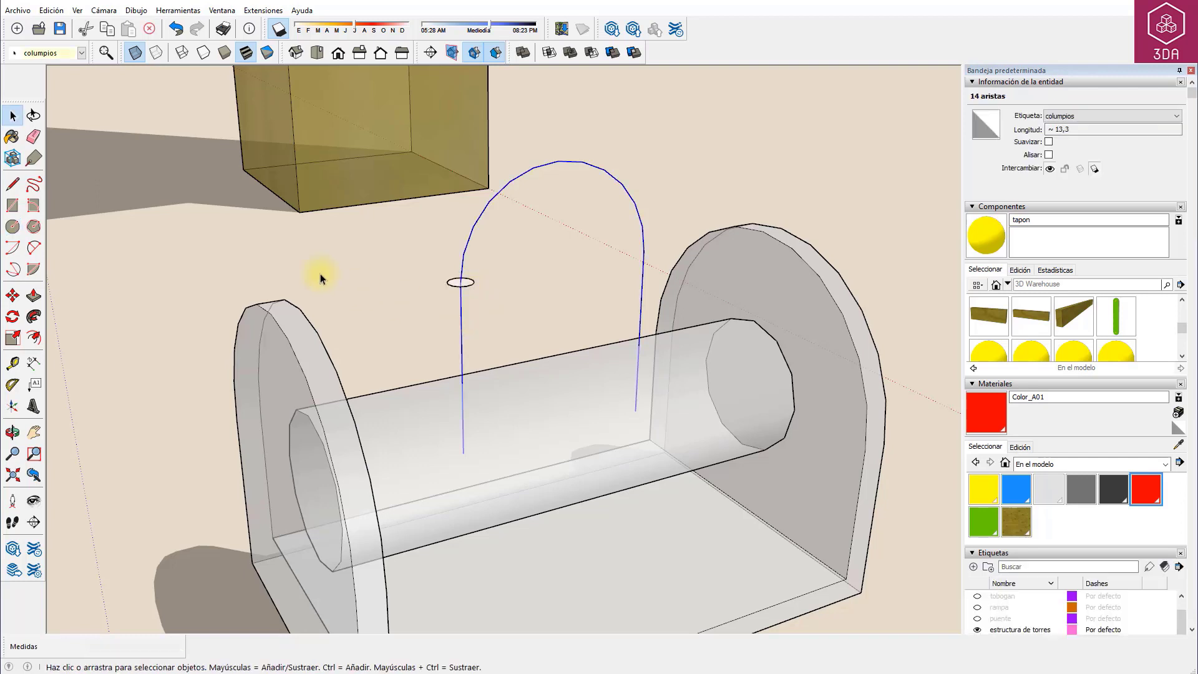
click(34, 316)
click(460, 283)
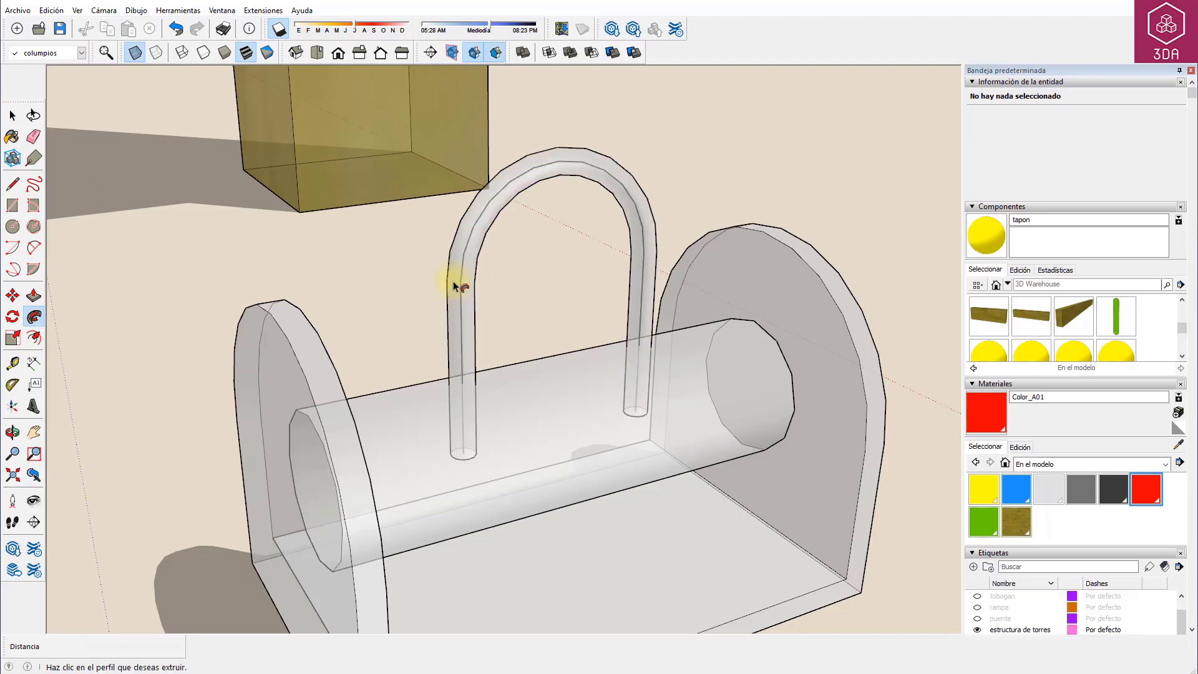
key(space)
key(Escape)
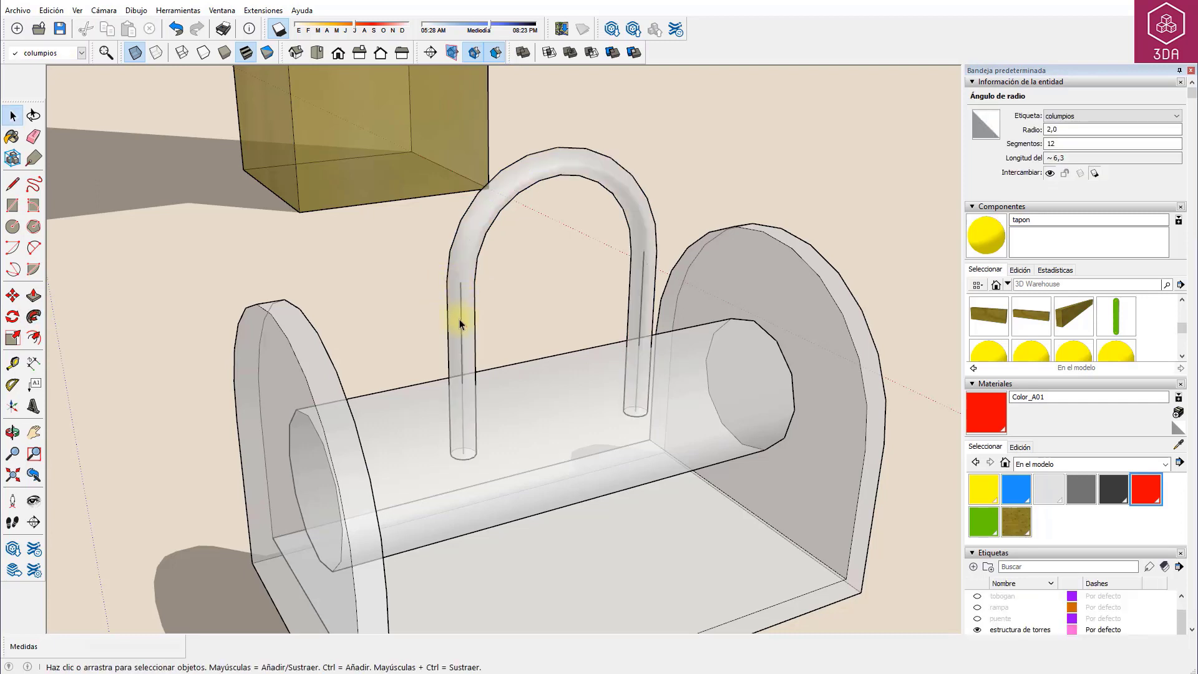
click(641, 302)
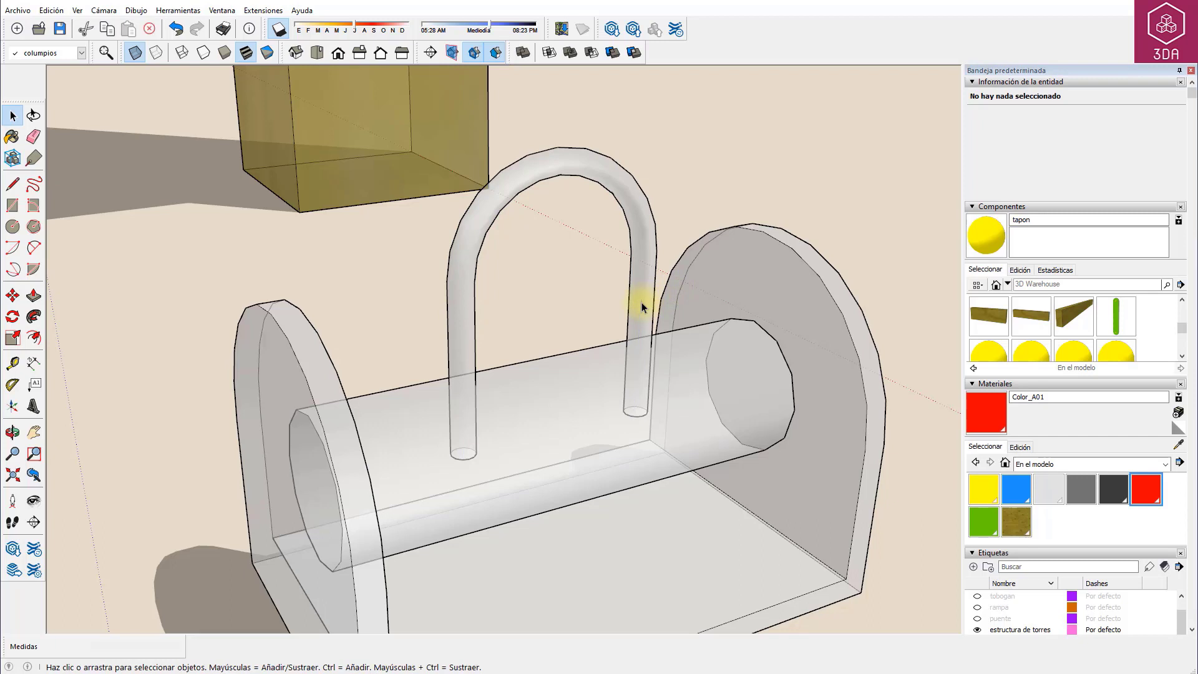
Turn the whole tube into a group with Crear grupo
triple_click(637, 215)
right_click(637, 214)
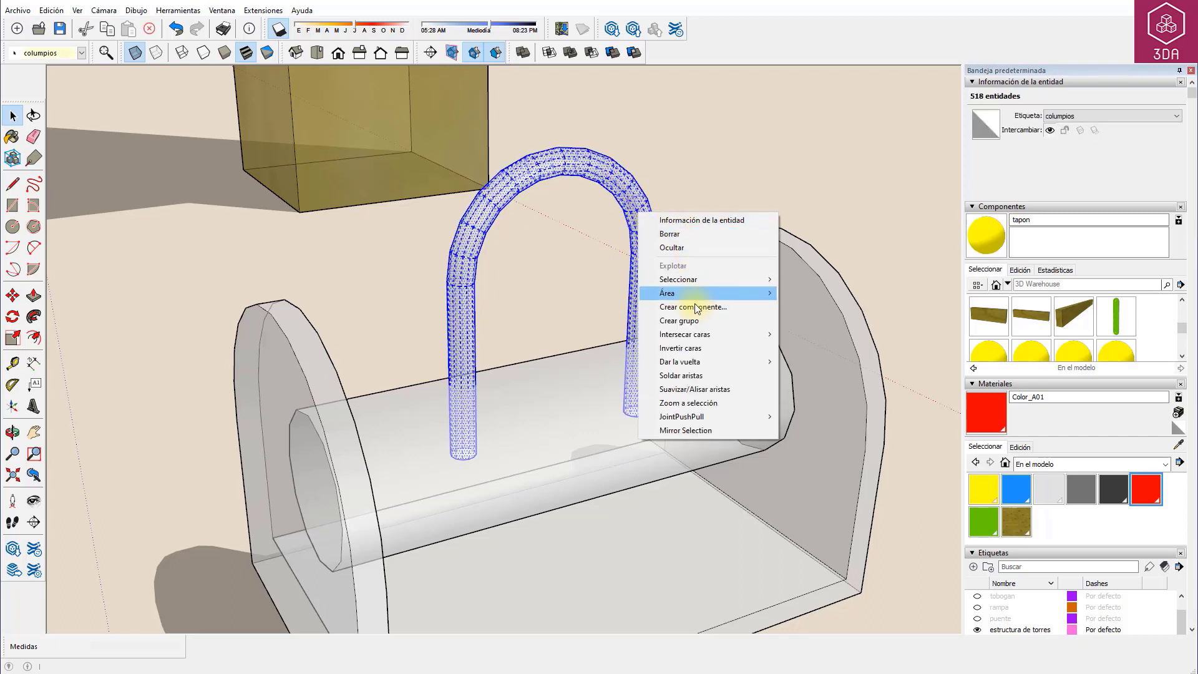
click(683, 320)
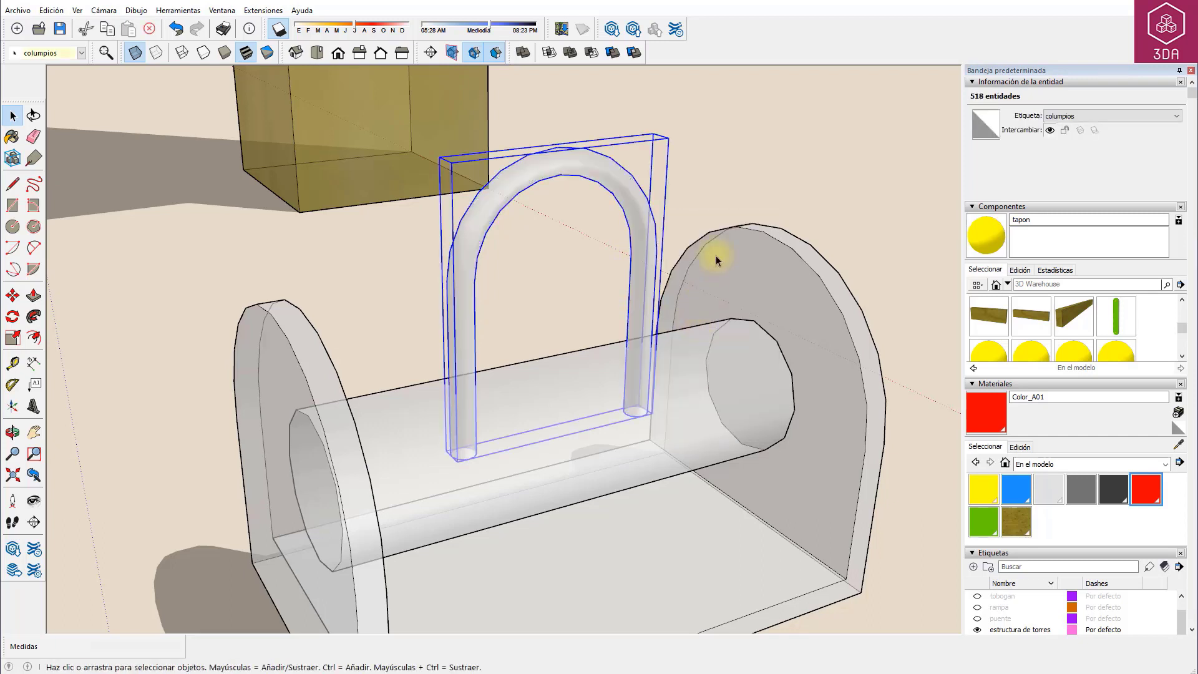
click(707, 193)
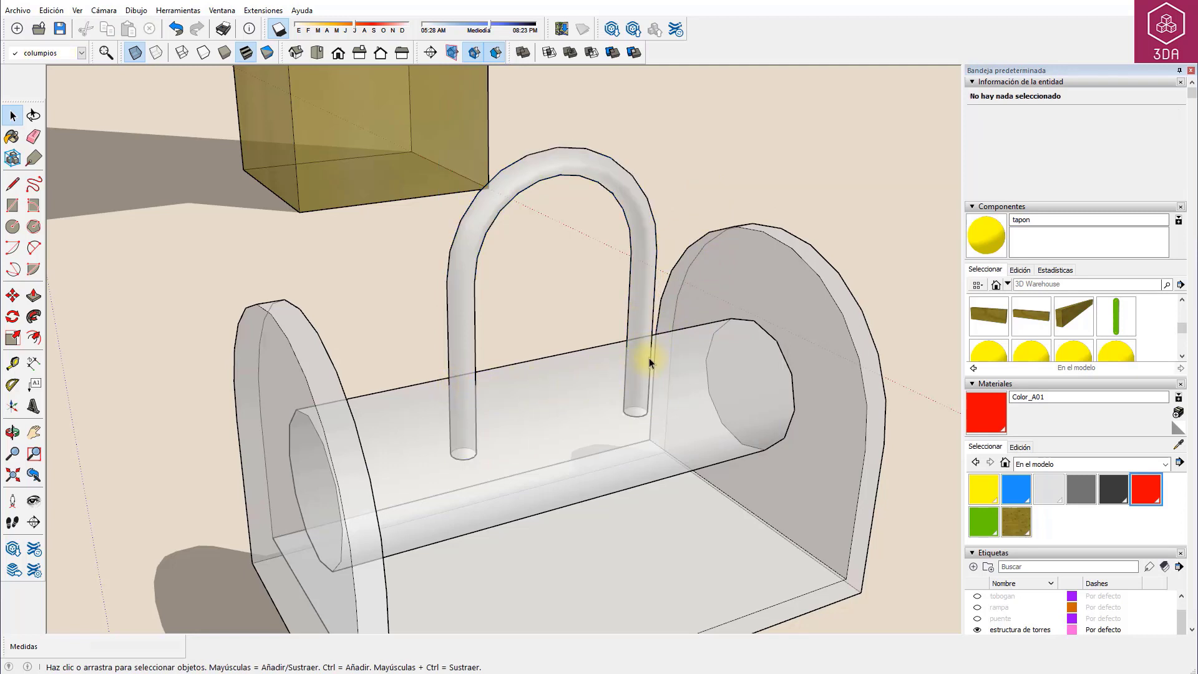
Trim the tube against the roller cylinder with Recortar, then turn X-ray off
click(686, 354)
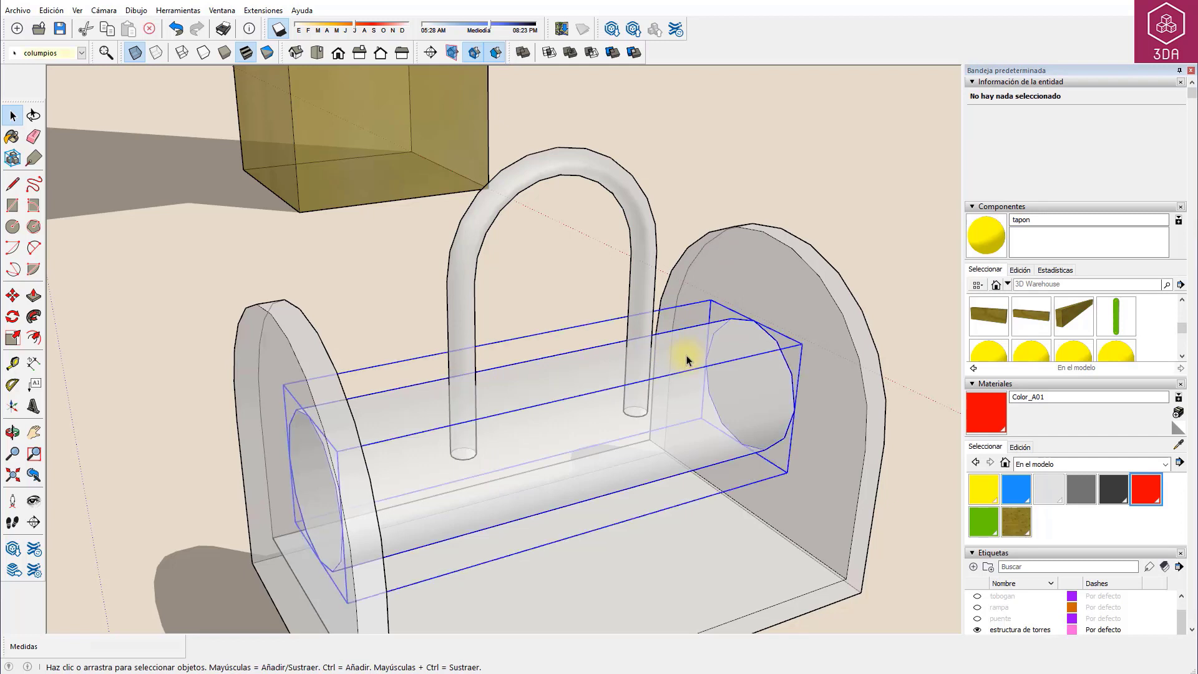
click(614, 52)
click(612, 176)
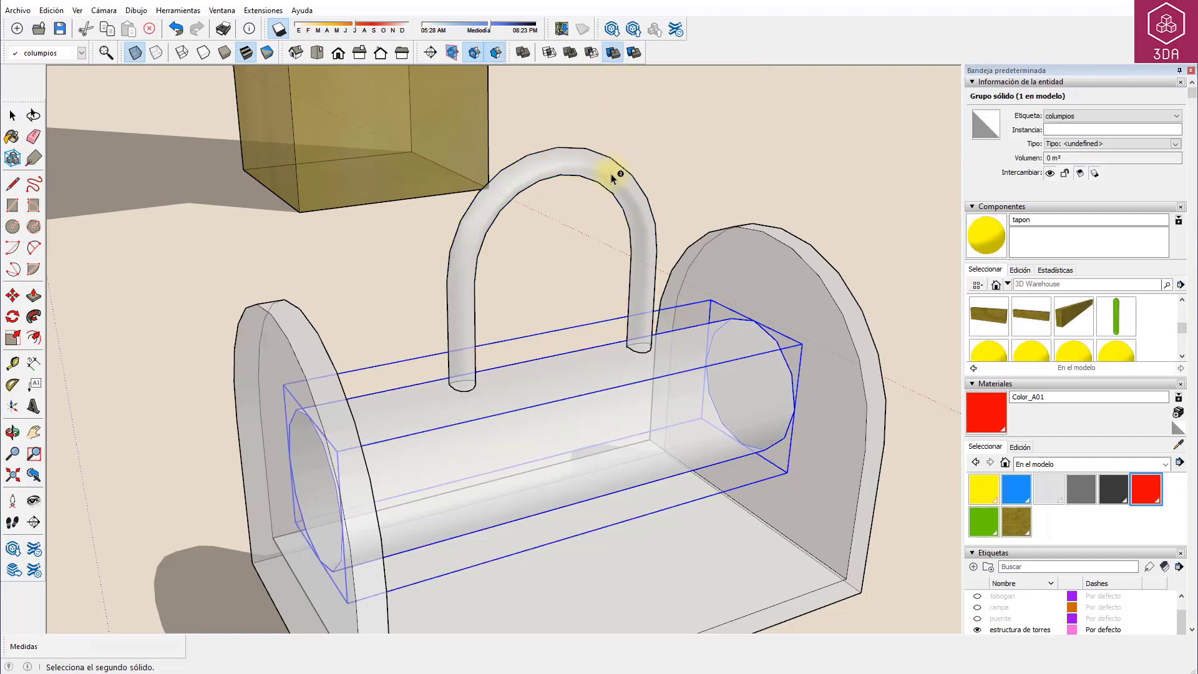
key(space)
click(656, 135)
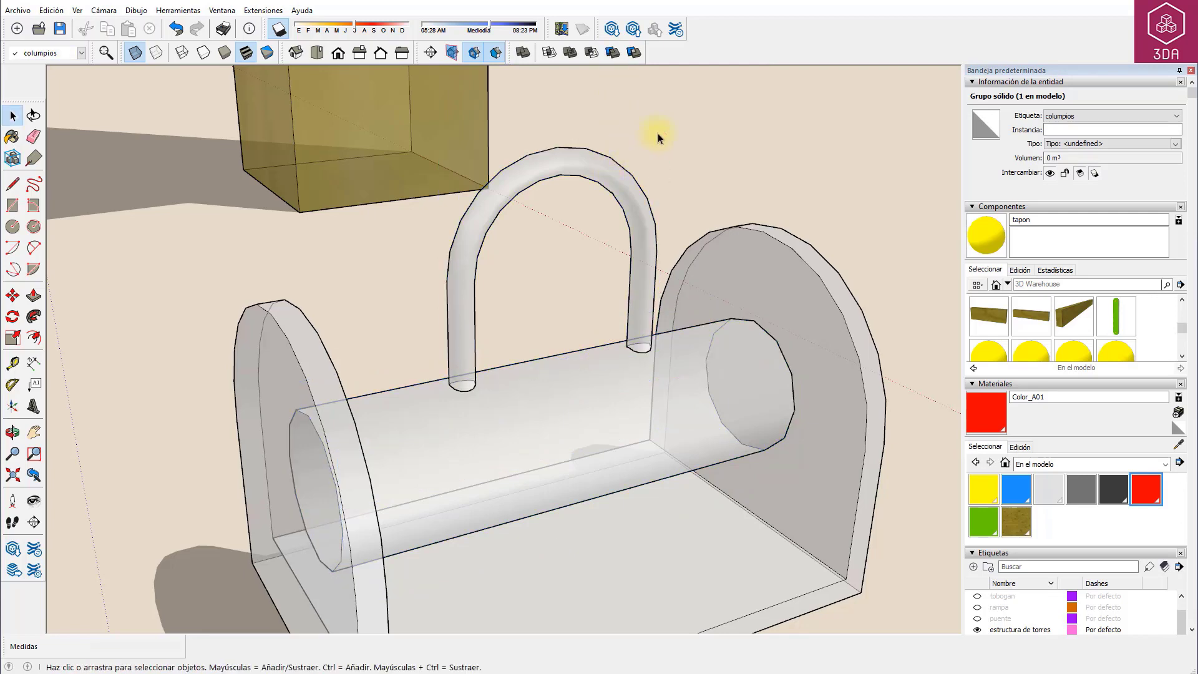
click(138, 54)
Paint the three swing-frame pieces with the light grey Color_001 material
scroll(370, 123, down, 3)
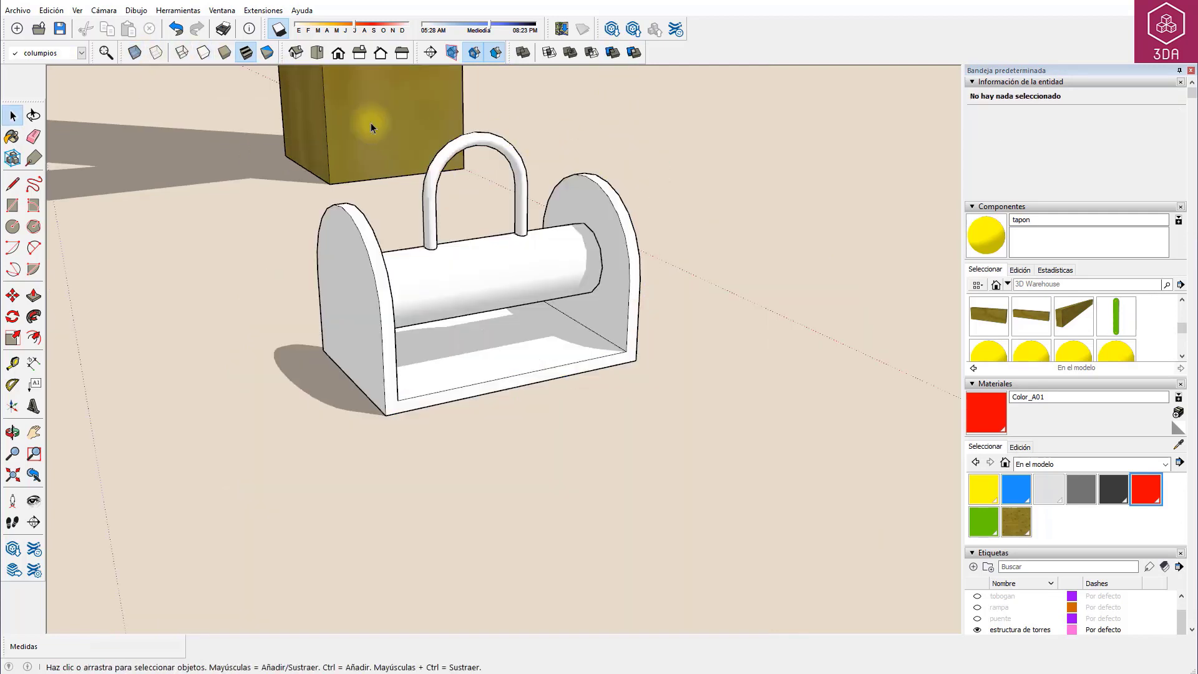
drag(258, 110, 764, 449)
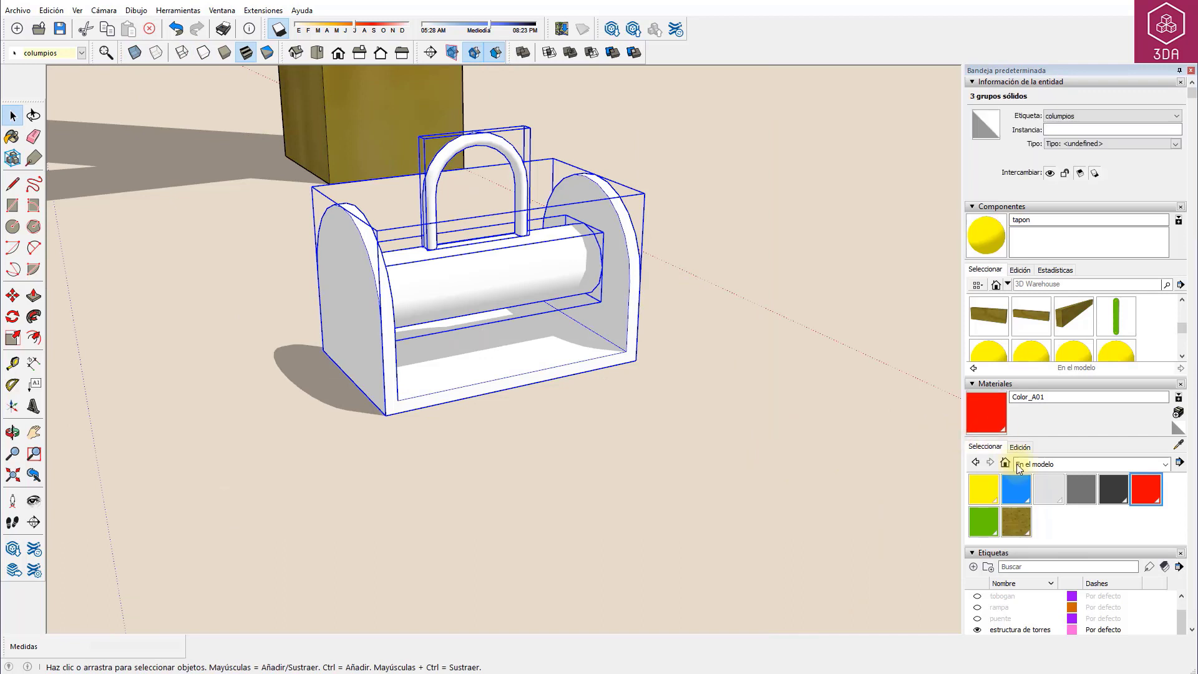
click(1048, 489)
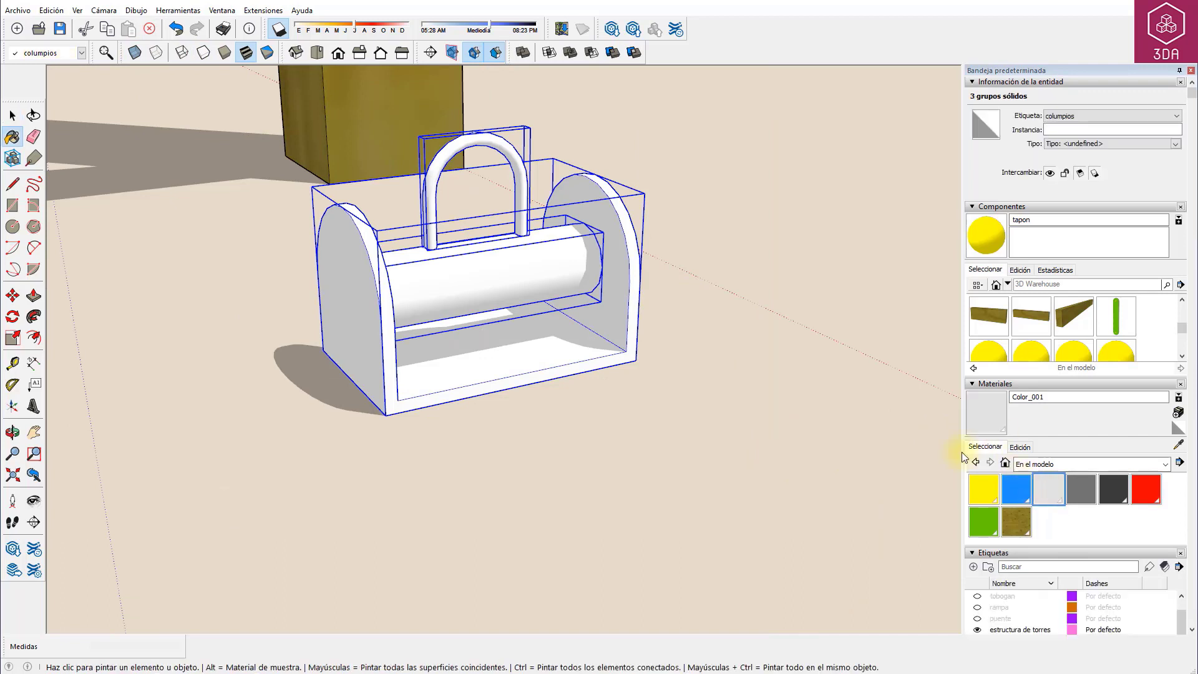
click(547, 265)
Make the painted pieces into a component named 'articulacion'
right_click(543, 273)
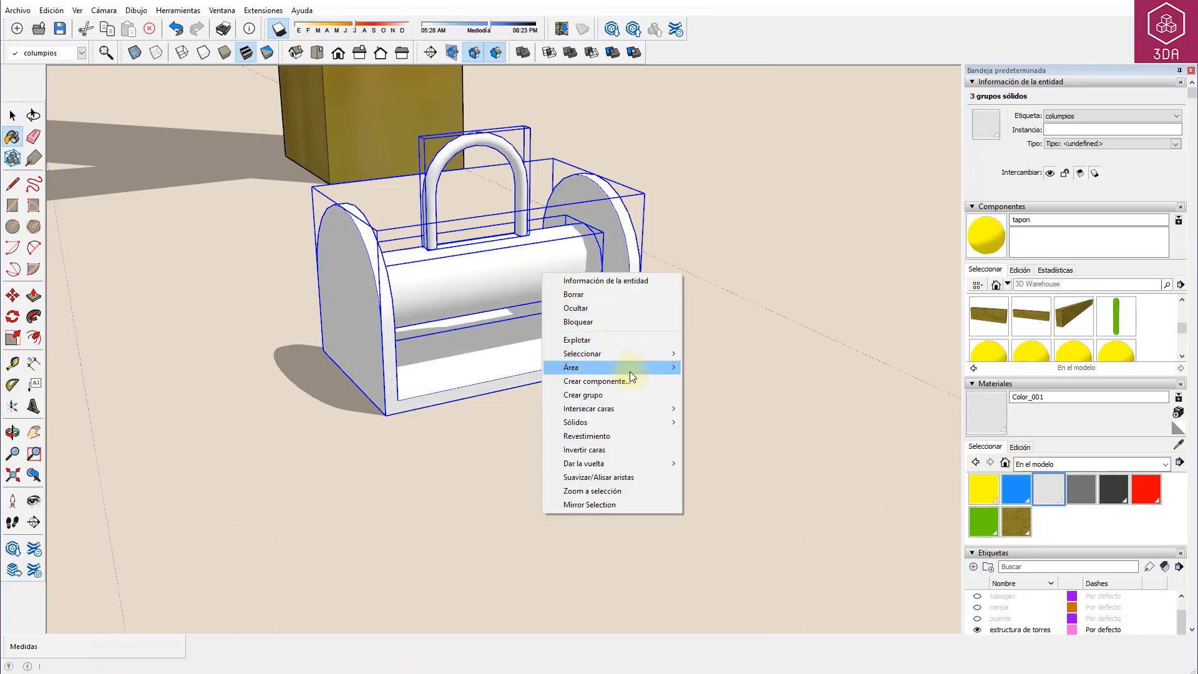
click(630, 380)
text(articulacion)
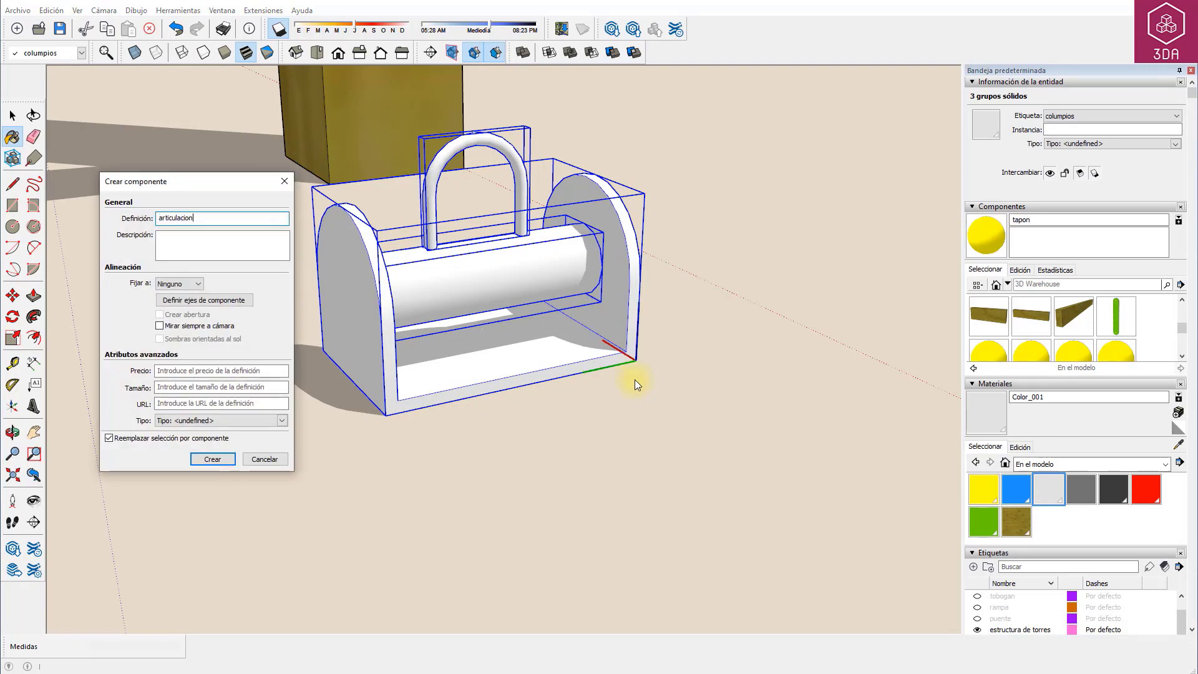
key(Return)
click(567, 385)
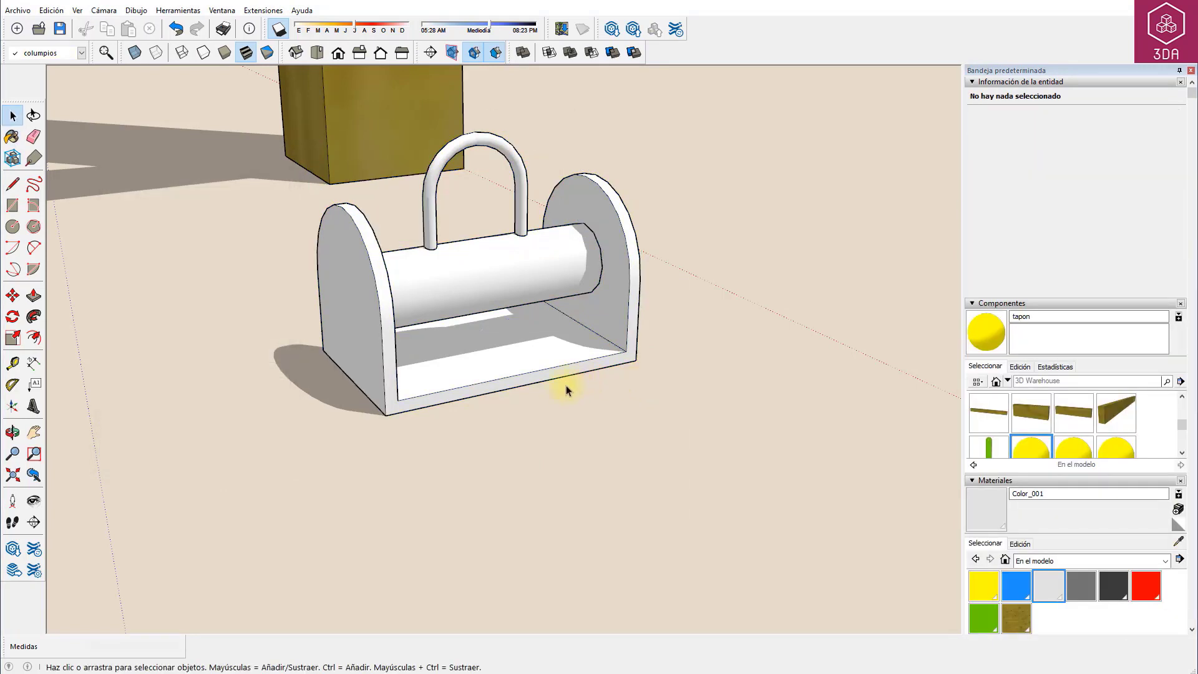
Move the articulacion hinge onto the end of the swing's top beam
scroll(512, 410, down, 3)
scroll(456, 440, down, 2)
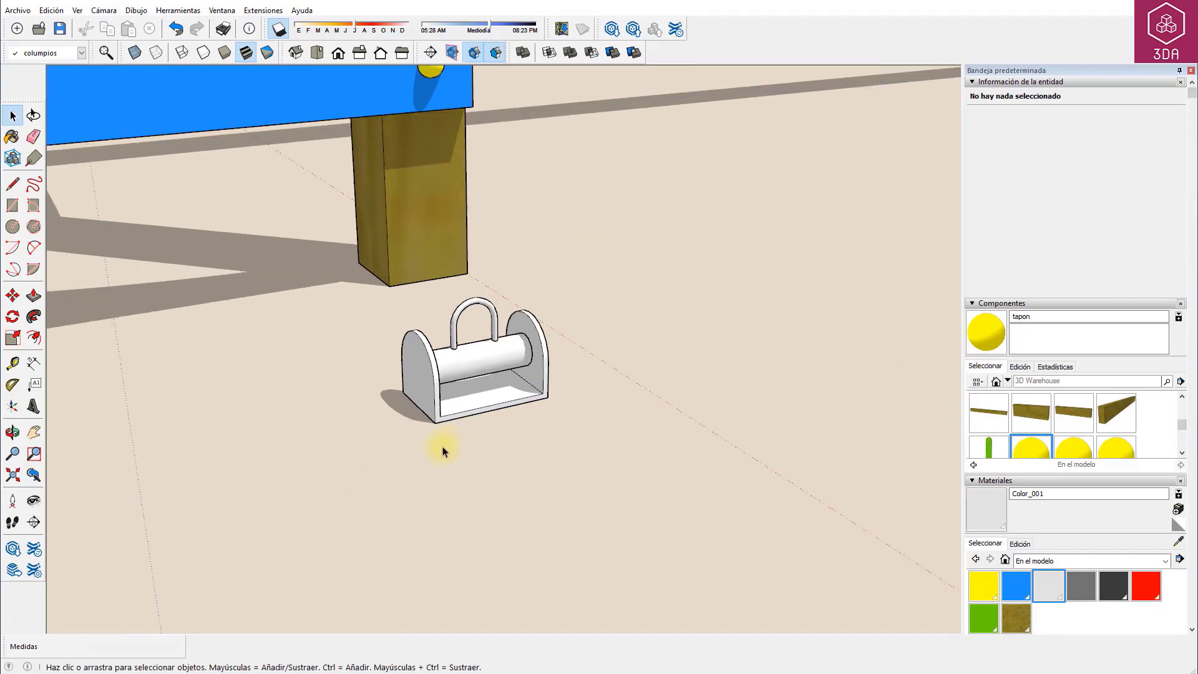
scroll(443, 447, down, 3)
scroll(324, 477, down, 3)
scroll(655, 377, down, 2)
scroll(320, 499, down, 3)
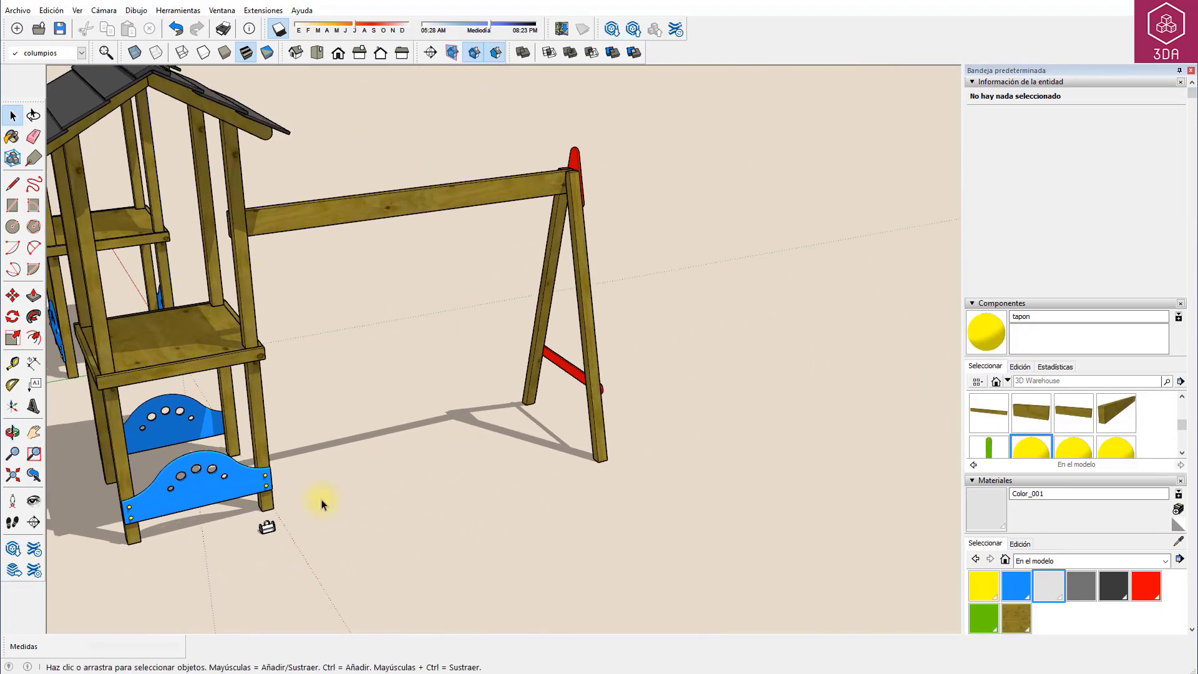
key(m)
click(275, 531)
scroll(555, 156, up, 3)
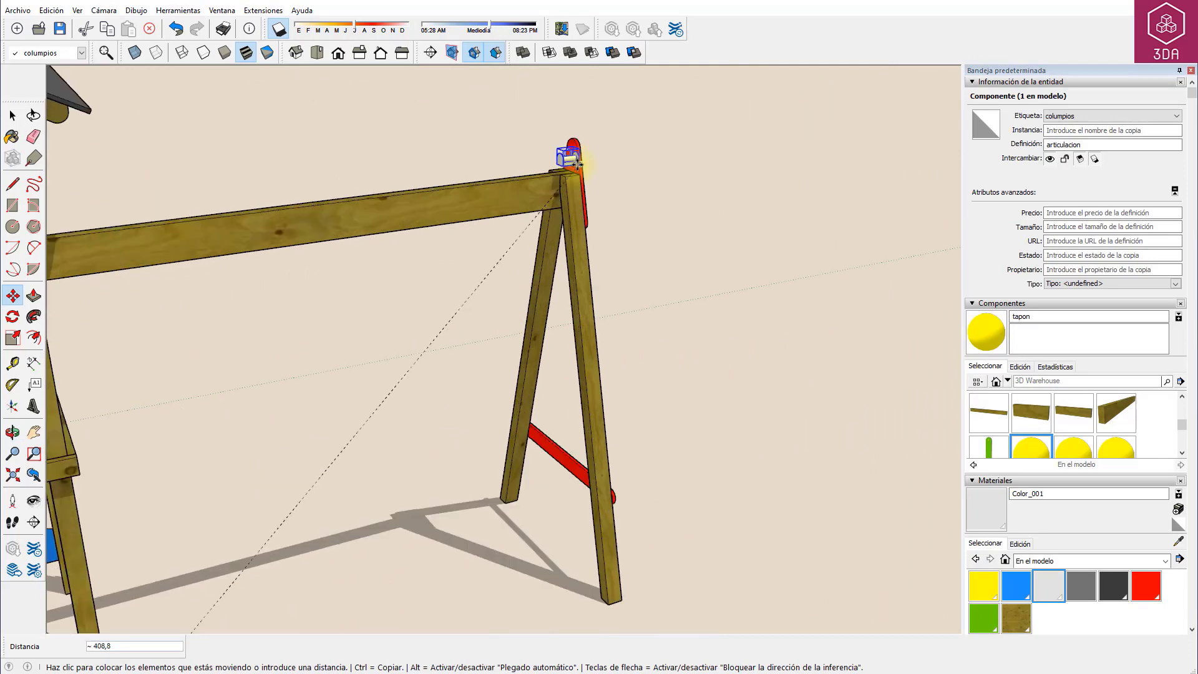
scroll(549, 124, up, 3)
scroll(569, 187, up, 3)
click(569, 187)
scroll(584, 235, down, 2)
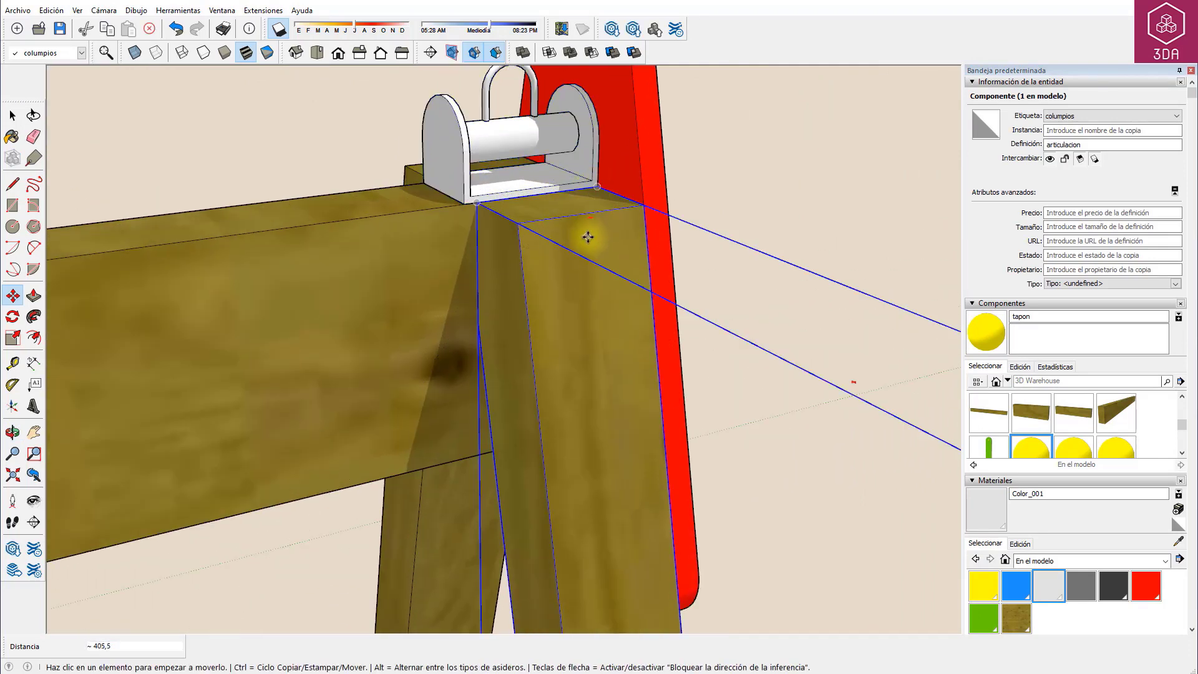
scroll(668, 268, down, 2)
scroll(751, 268, down, 3)
key(space)
scroll(717, 269, down, 1)
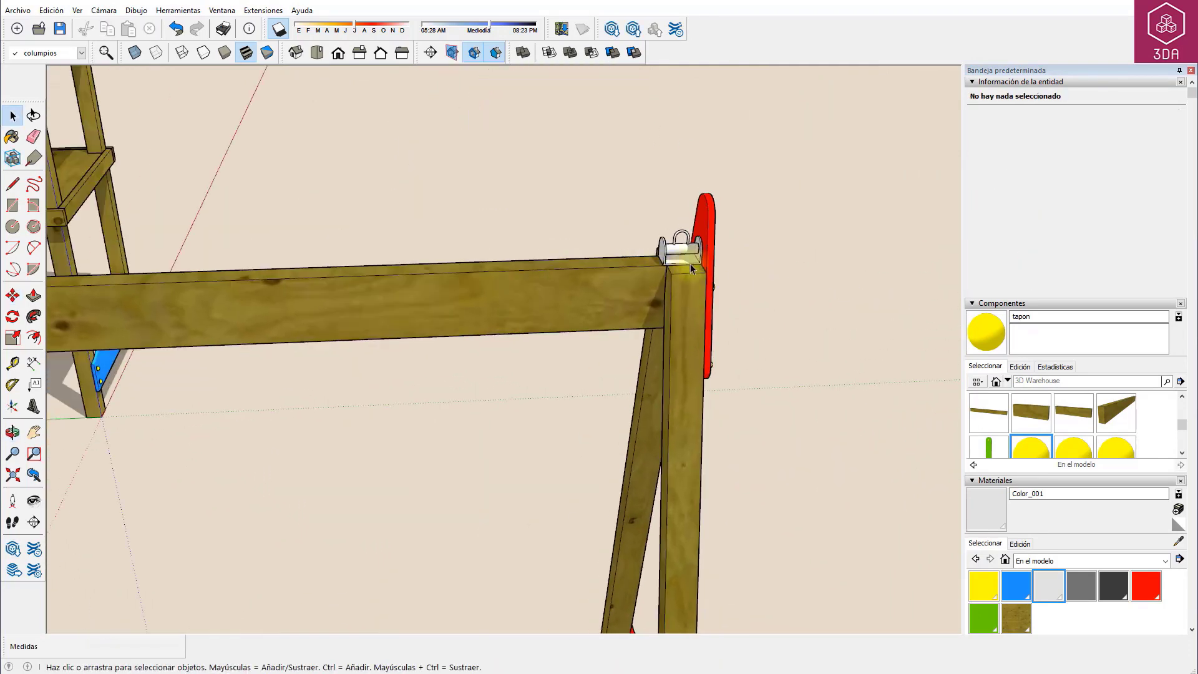
Place a Tape Measure guide 41 along the beam from its corner
key(t)
click(665, 278)
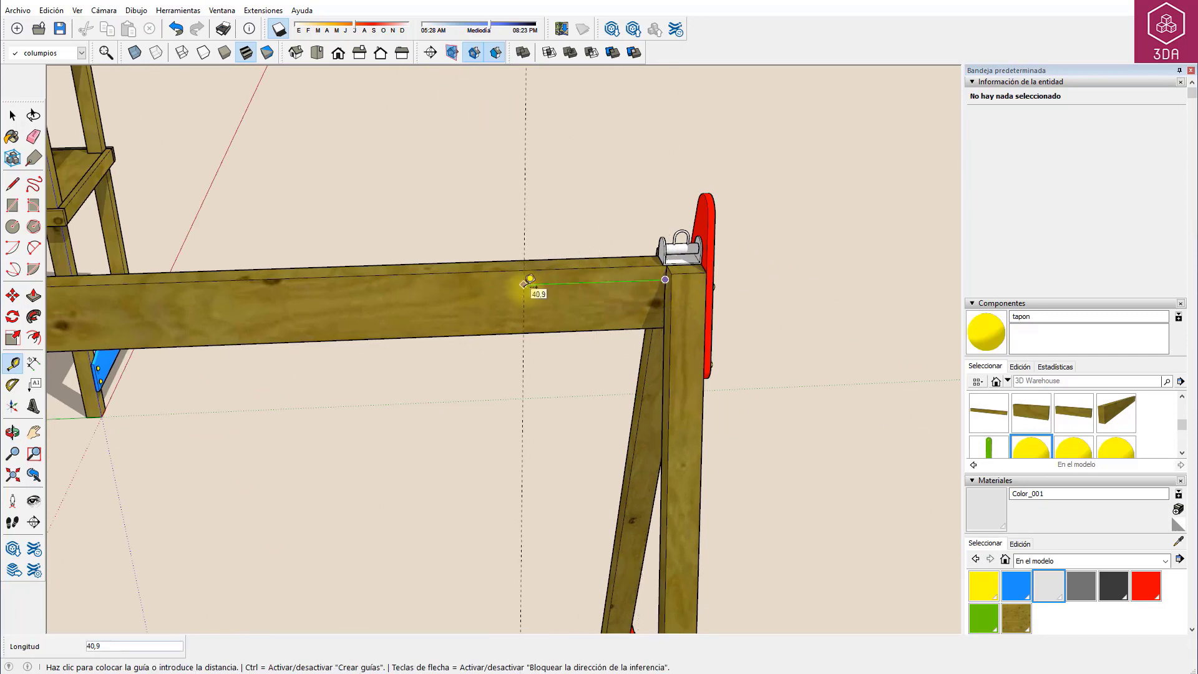
key(Return)
mouse_move(529, 279)
middle_down()
mouse_move(513, 300)
mouse_move(427, 331)
mouse_move(385, 334)
mouse_move(395, 326)
middle_up()
scroll(546, 290, up, 1)
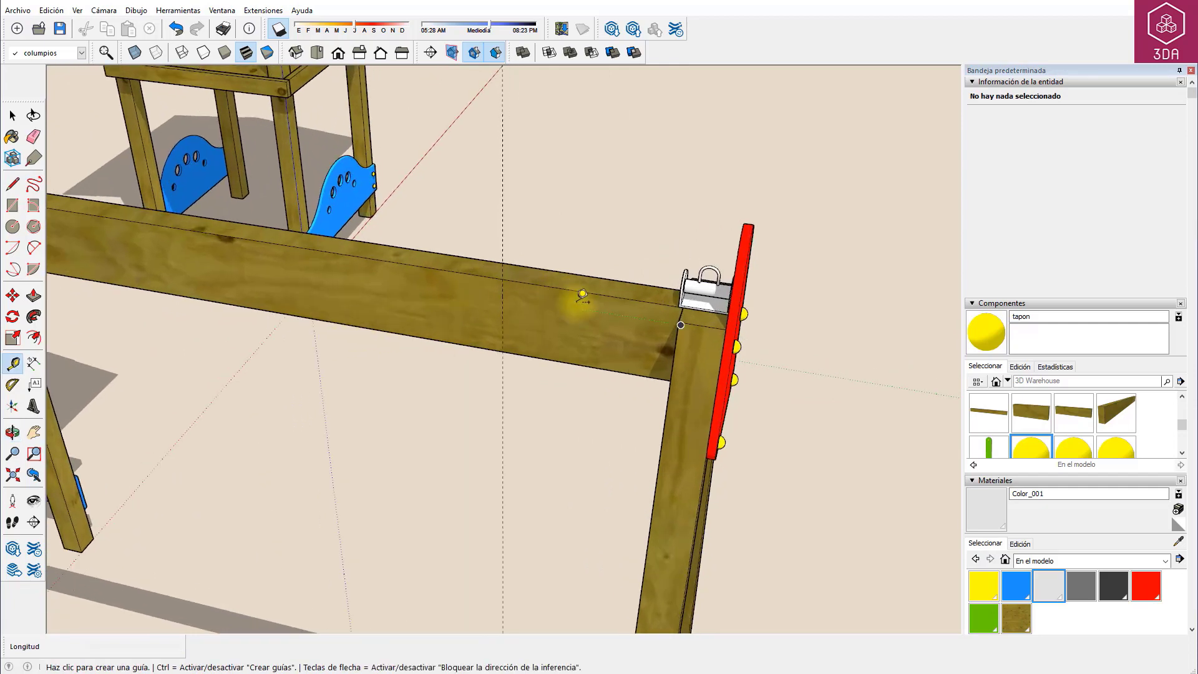
scroll(579, 298, up, 1)
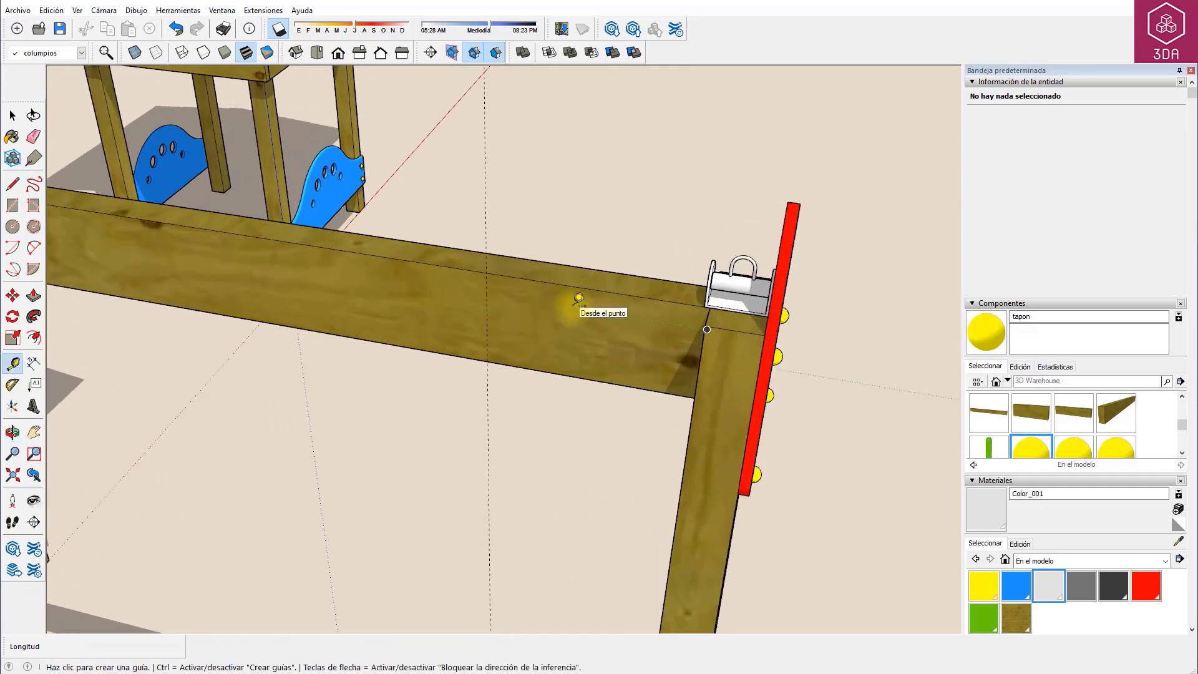
key(space)
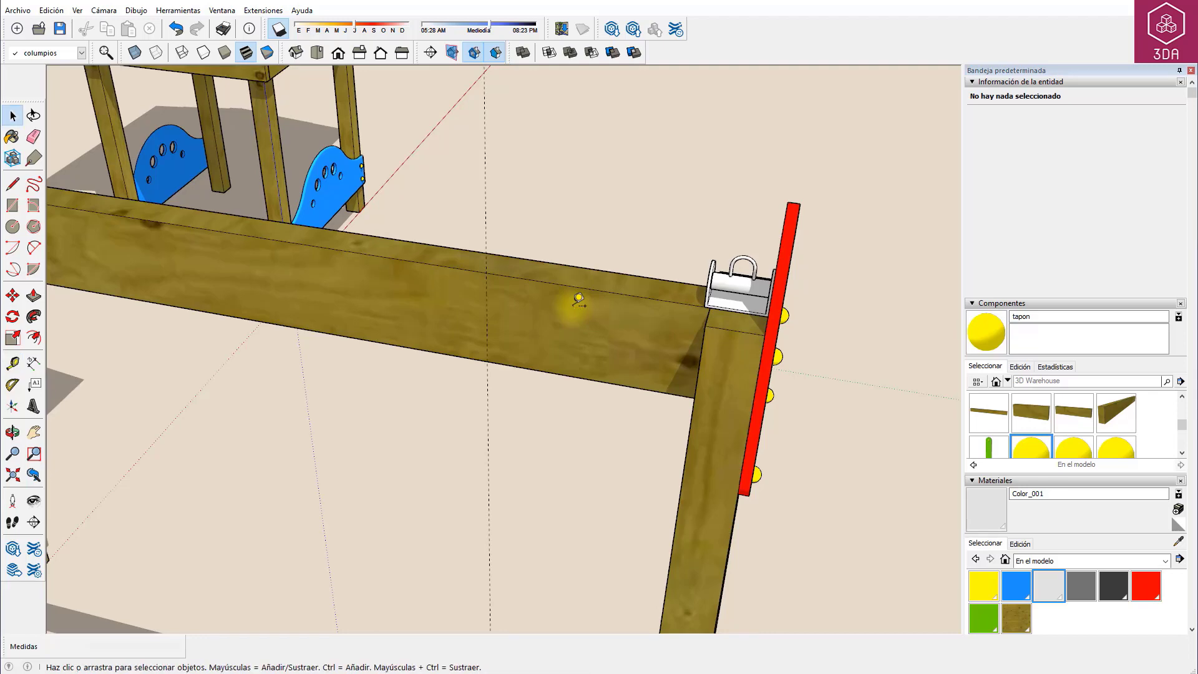
Slide the hinge along the beam to the guide line
click(740, 304)
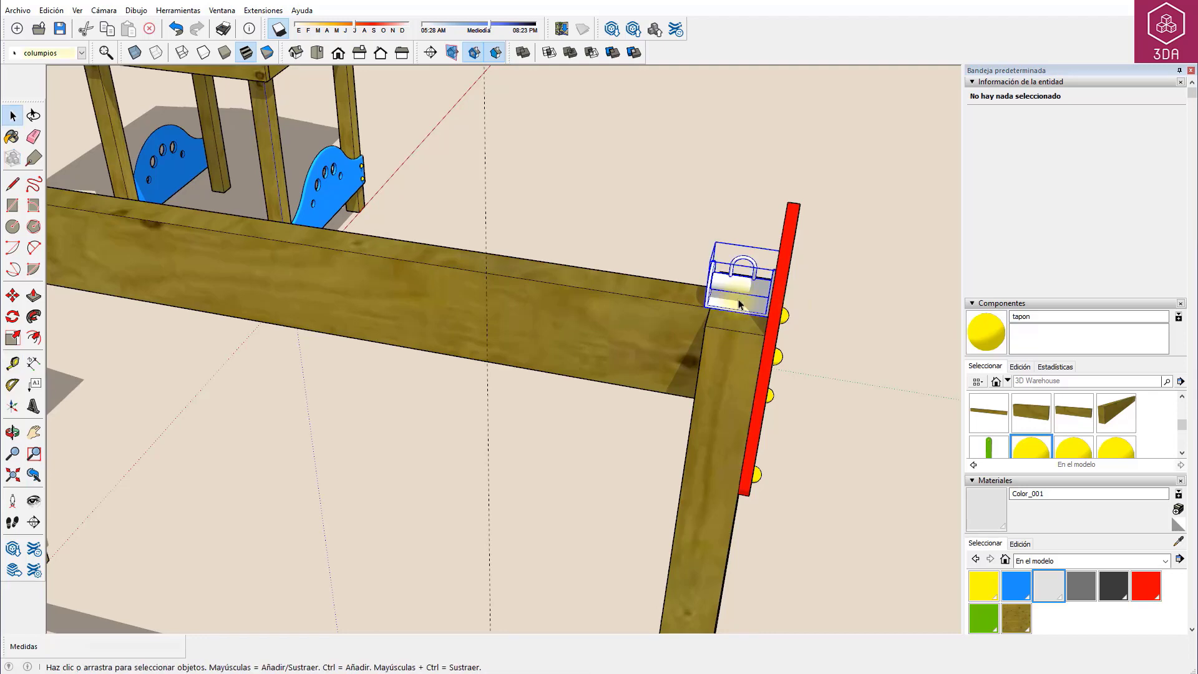
key(m)
scroll(741, 306, up, 1)
scroll(739, 309, up, 1)
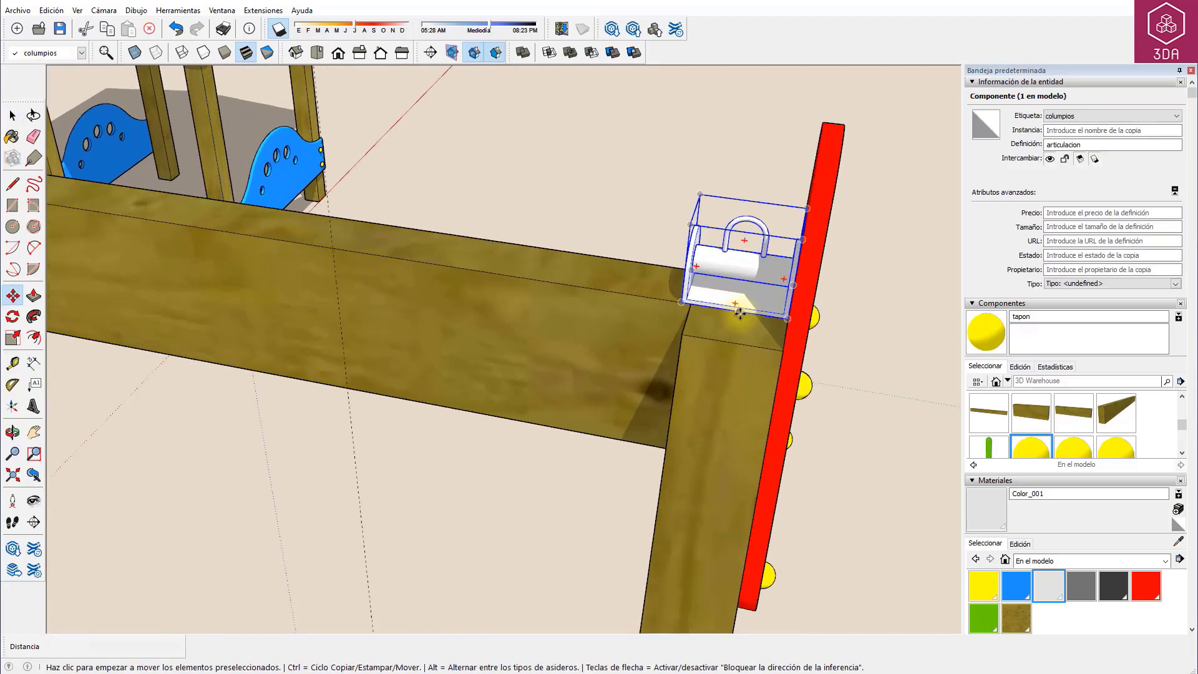
scroll(738, 312, up, 2)
click(724, 308)
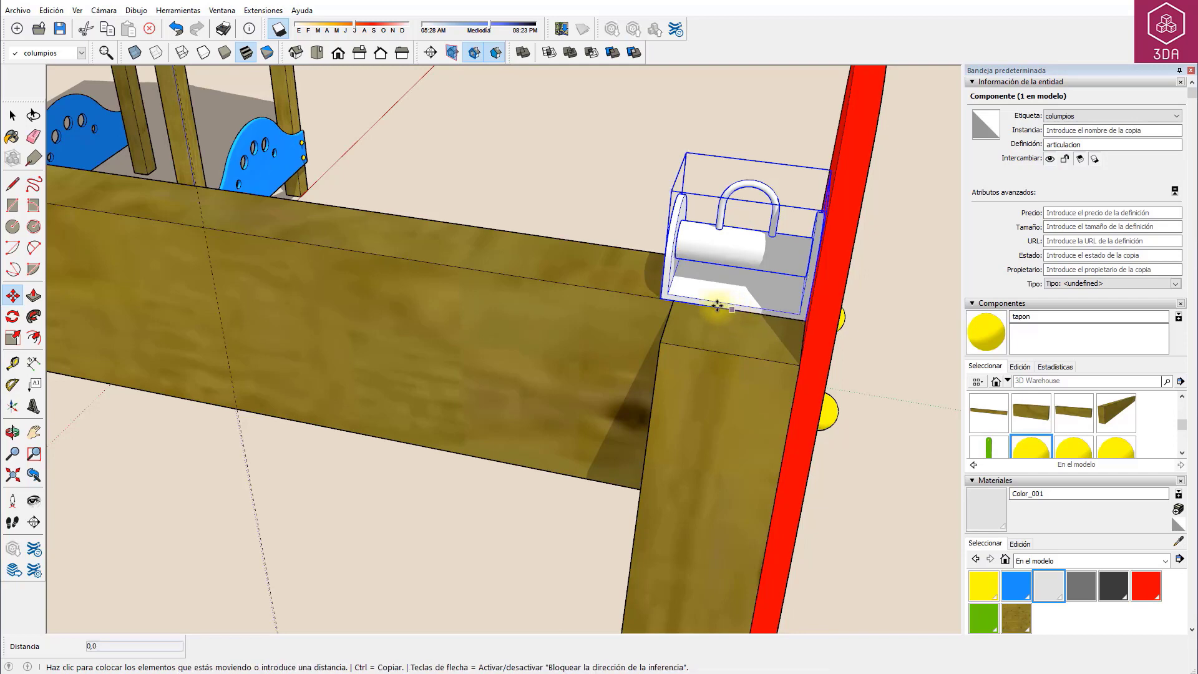
click(202, 228)
mouse_move(245, 241)
middle_down()
mouse_move(428, 321)
mouse_move(422, 310)
mouse_move(555, 253)
mouse_move(481, 179)
middle_up()
Rotate the hinge 180° using the Move tool's rotation grip
key(m)
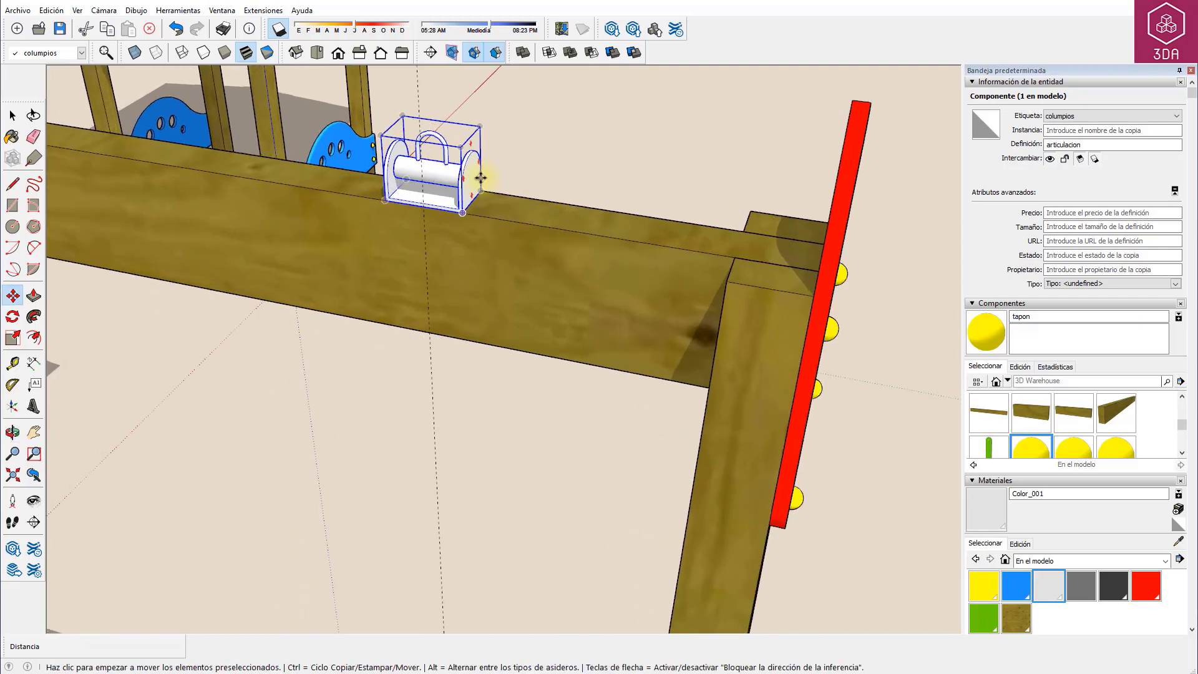
click(469, 187)
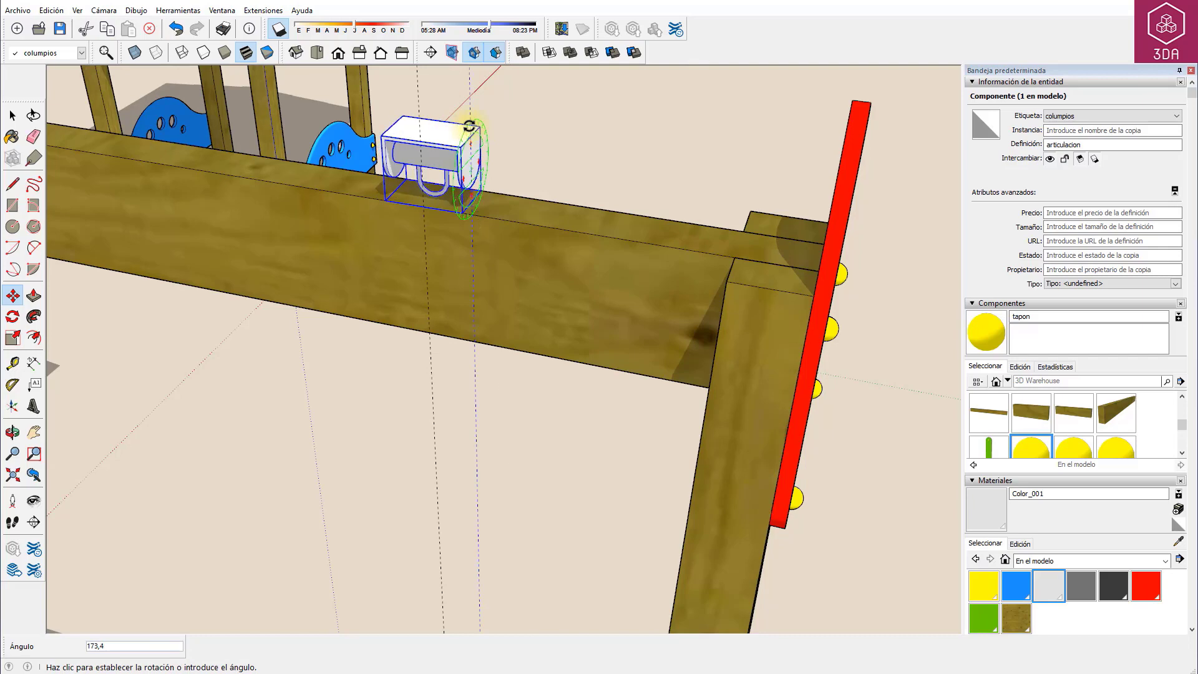
click(469, 126)
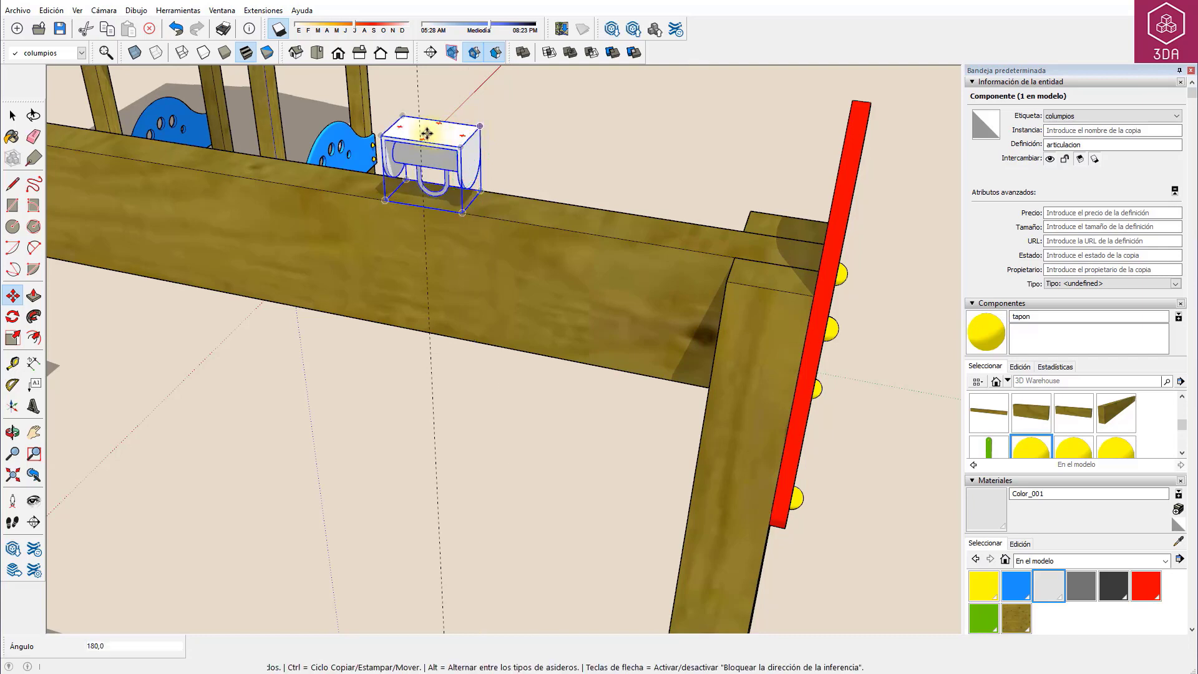
scroll(426, 136, up, 2)
scroll(426, 136, up, 2)
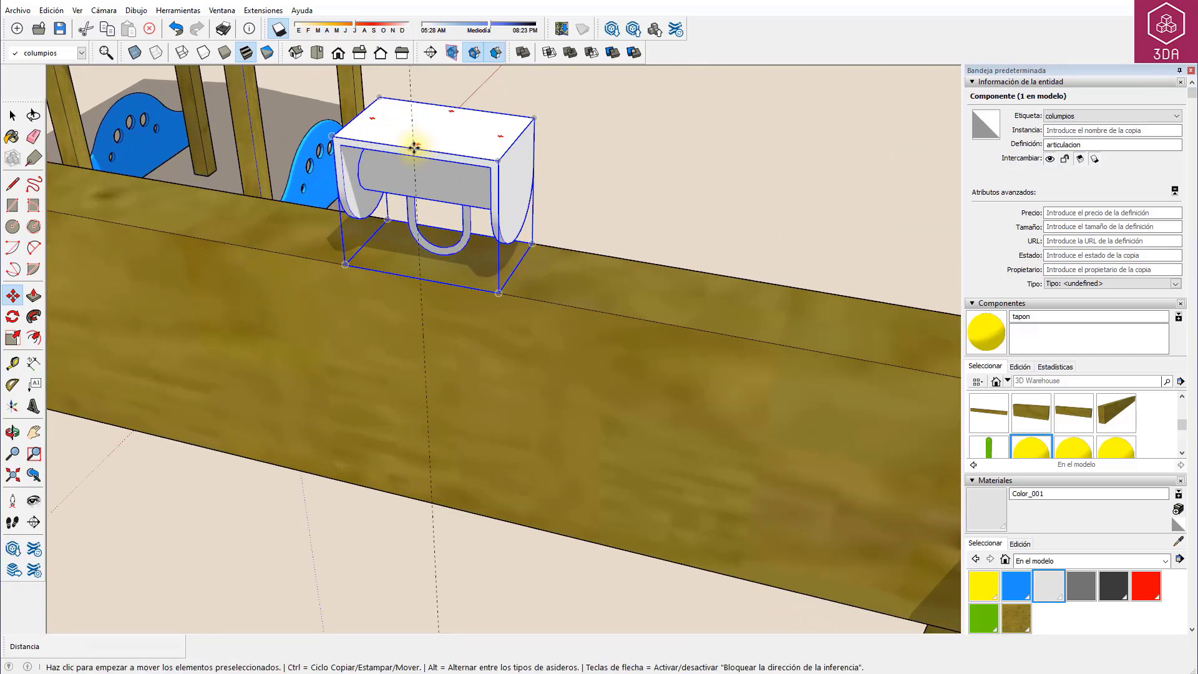
Move the flipped hinge down so it hangs beneath the top beam
click(413, 148)
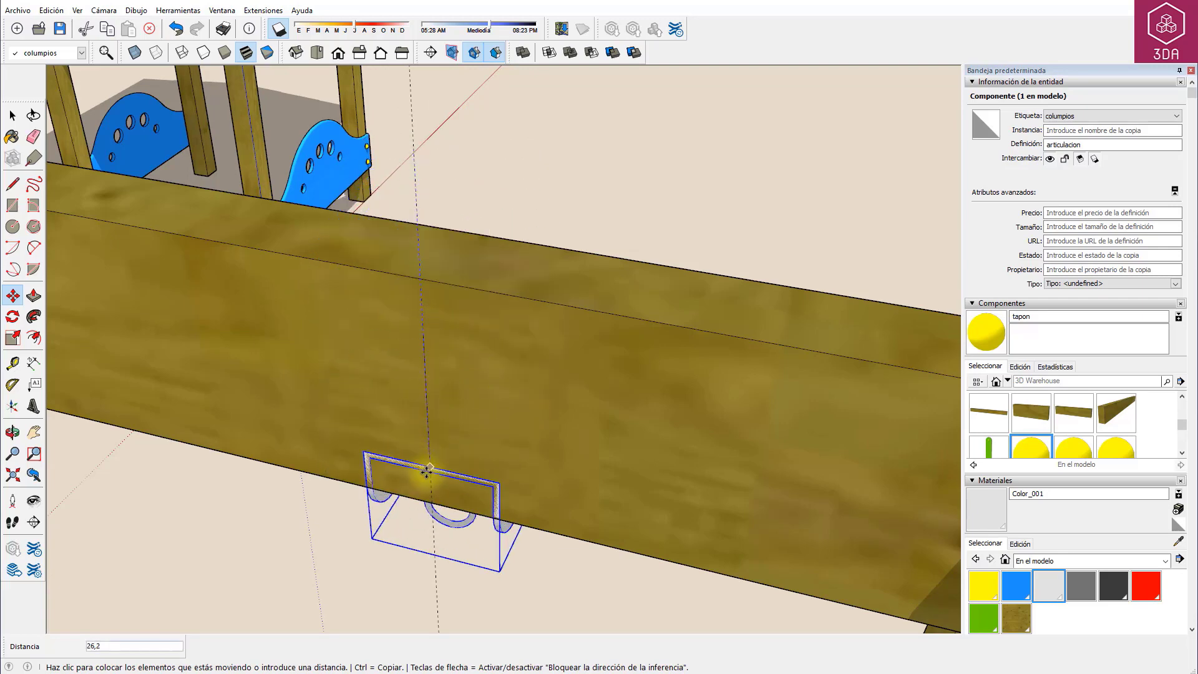
click(435, 503)
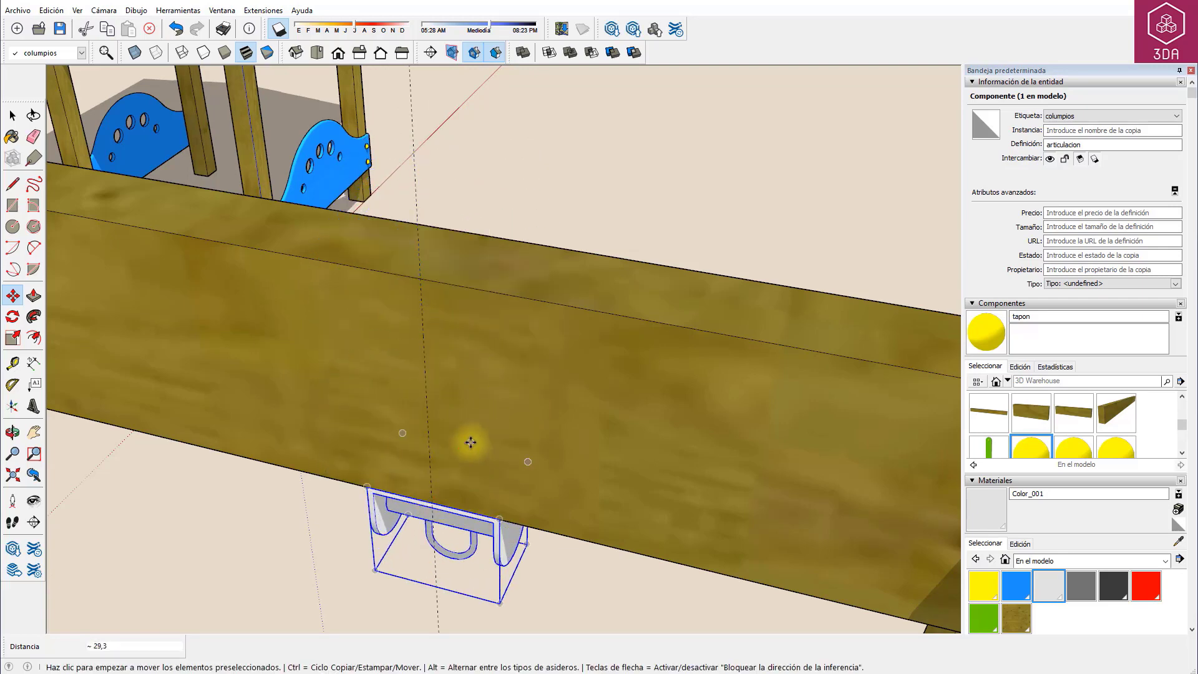
key(space)
click(510, 191)
scroll(510, 191, down, 5)
middle_drag(570, 302, 576, 181)
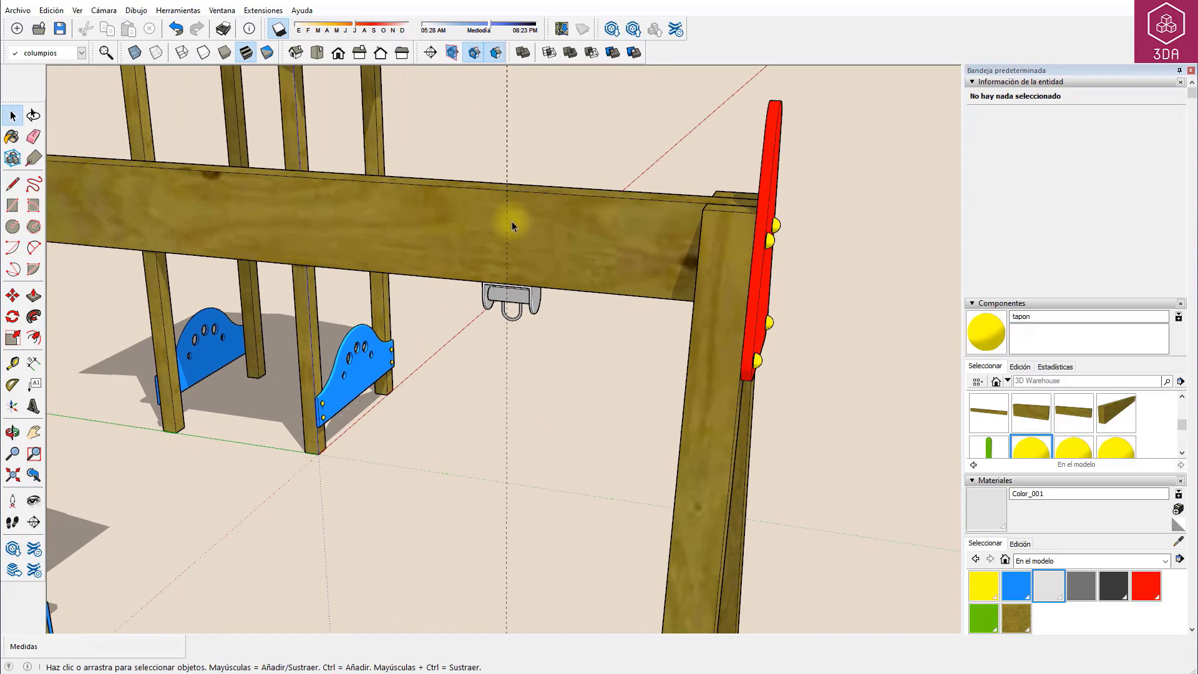
mouse_move(562, 233)
middle_down()
mouse_move(382, 339)
mouse_move(535, 193)
middle_up()
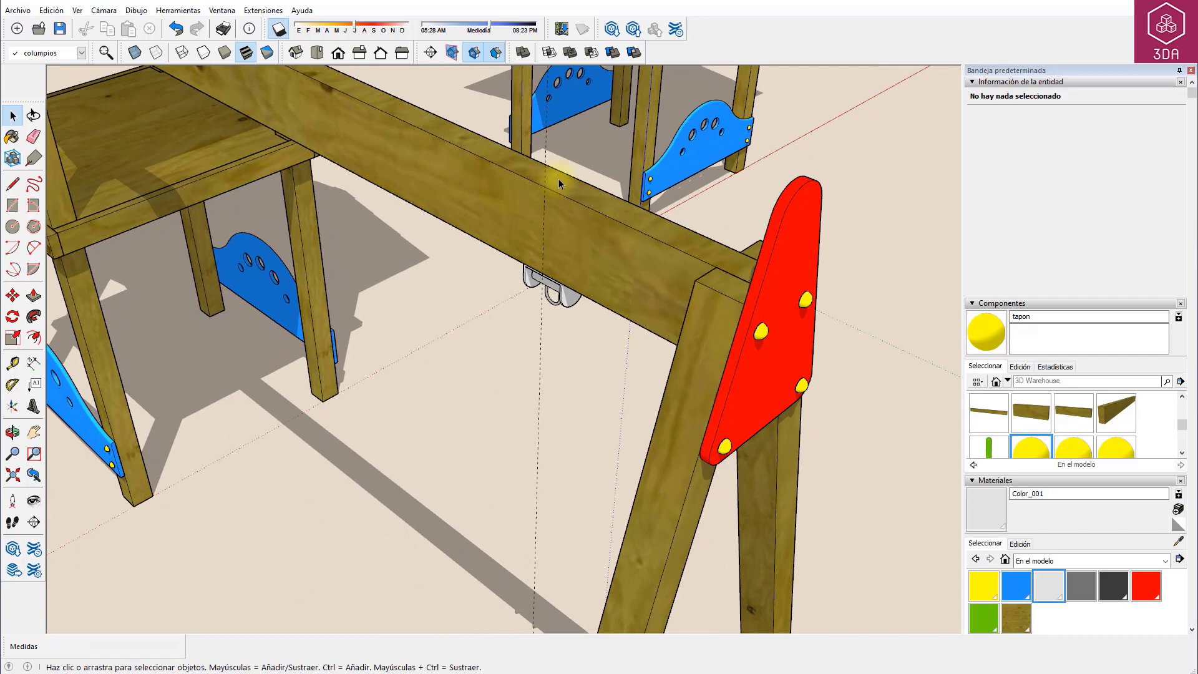
Shift the vertical guide beside the hinge 3,5 along the red axis
click(544, 191)
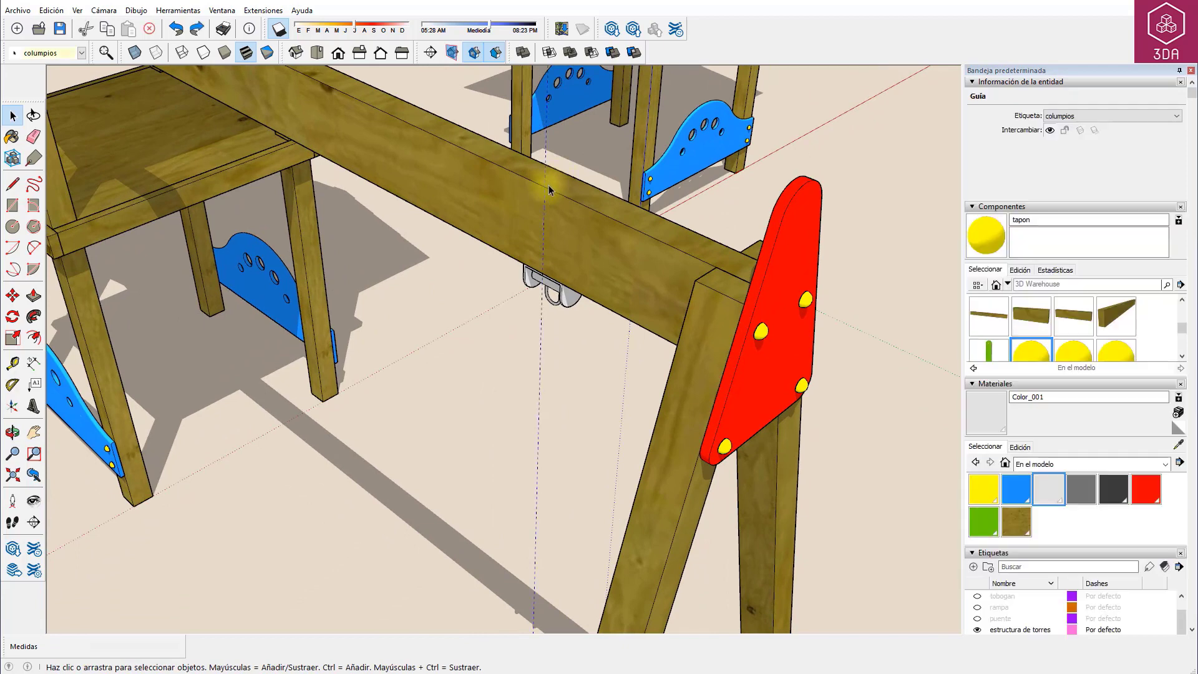
key(m)
click(544, 187)
text(3,5)
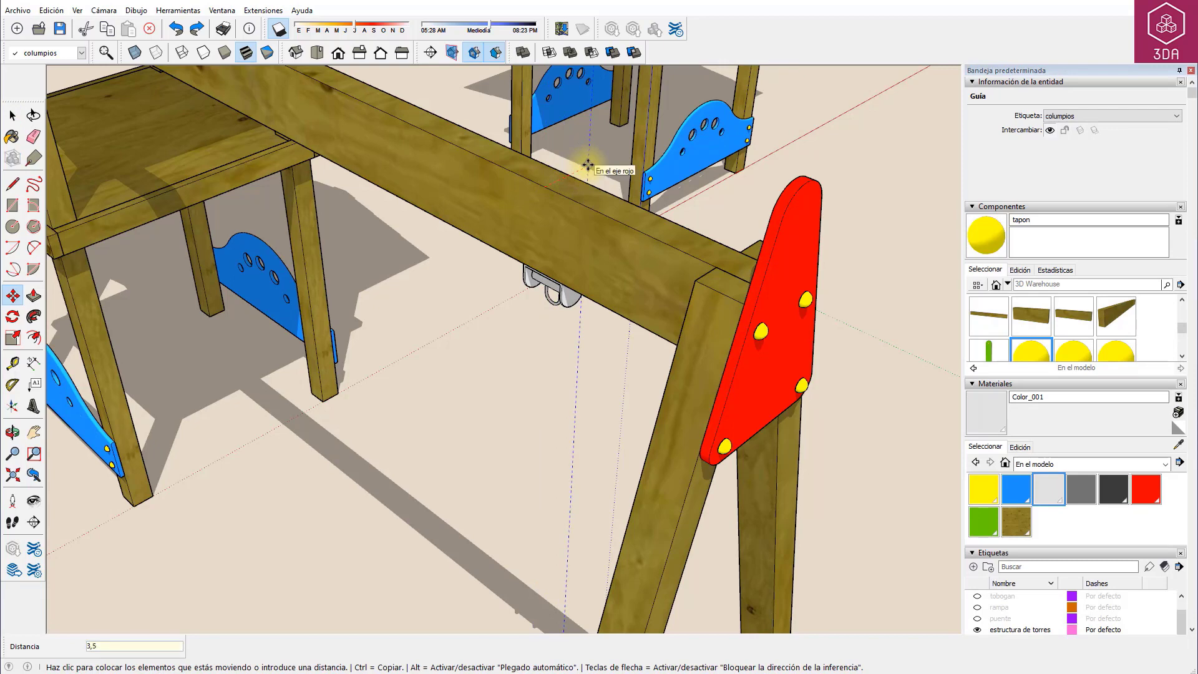
key(Return)
key(space)
scroll(553, 324, down, 2)
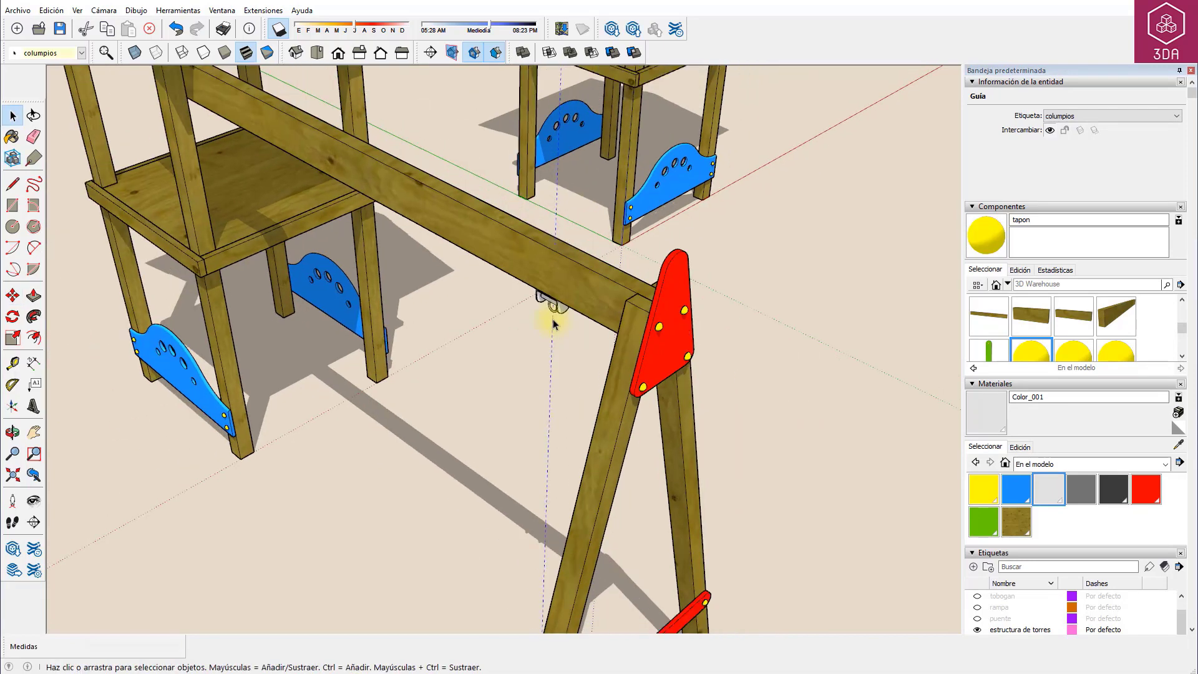
middle_drag(568, 379, 722, 227)
scroll(722, 227, up, 5)
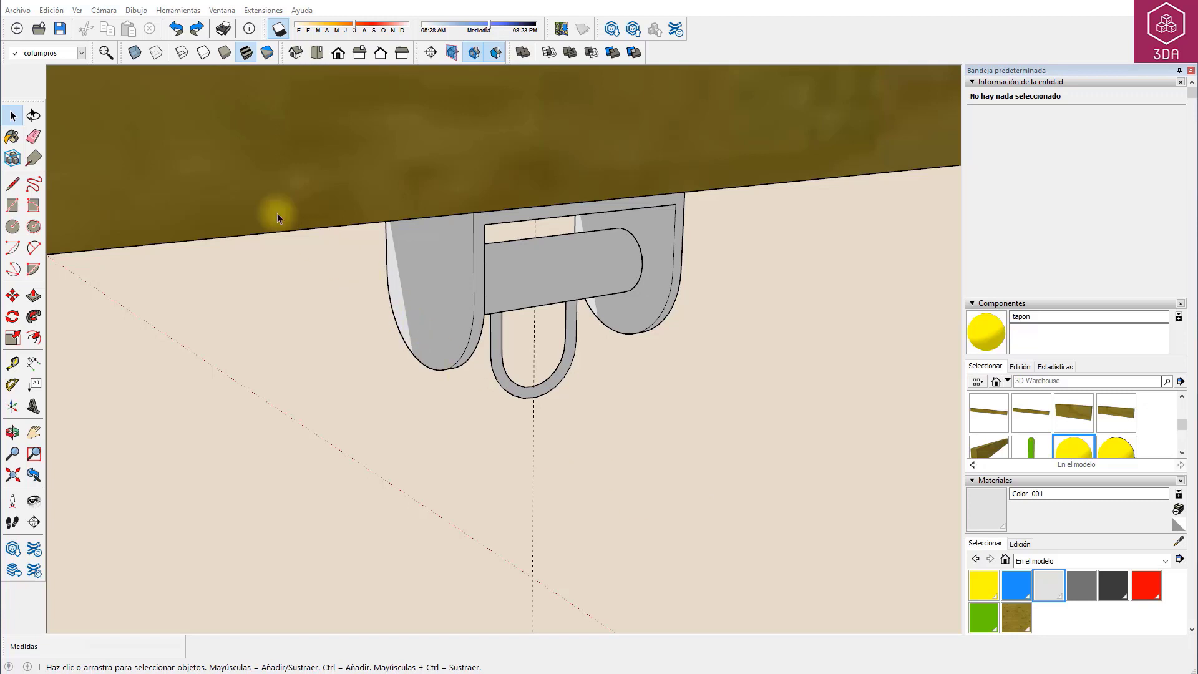
Import eslabón.skp and place the chain link under the U-shaped hanger
click(17, 11)
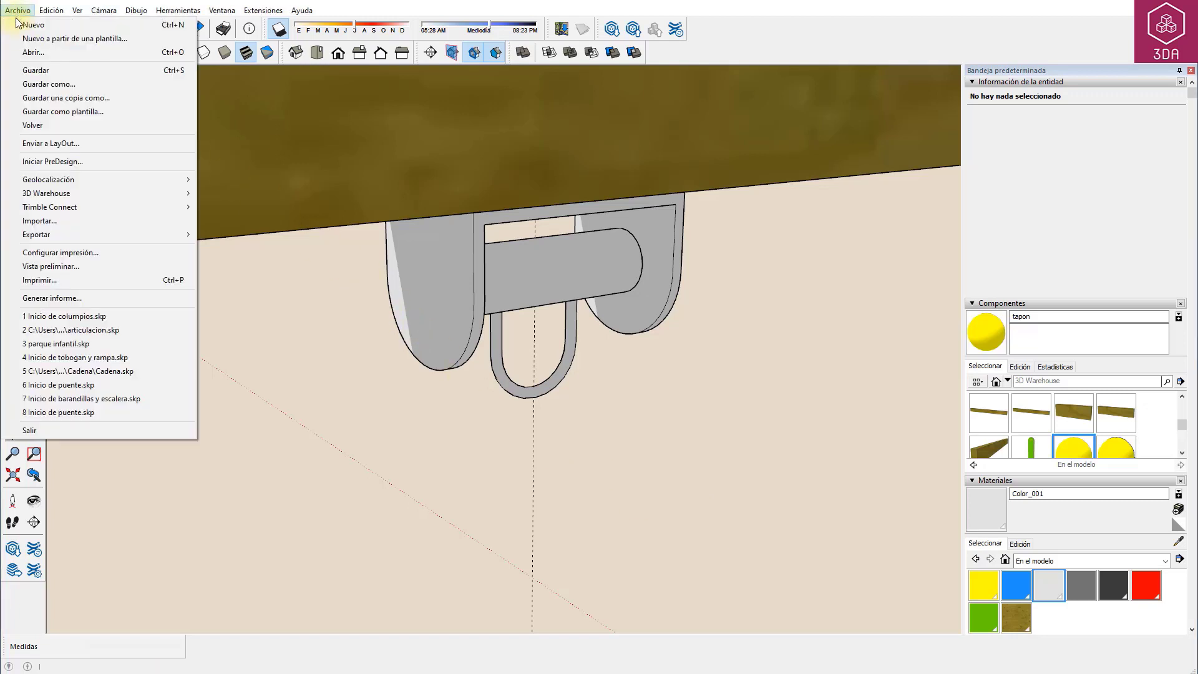
click(64, 221)
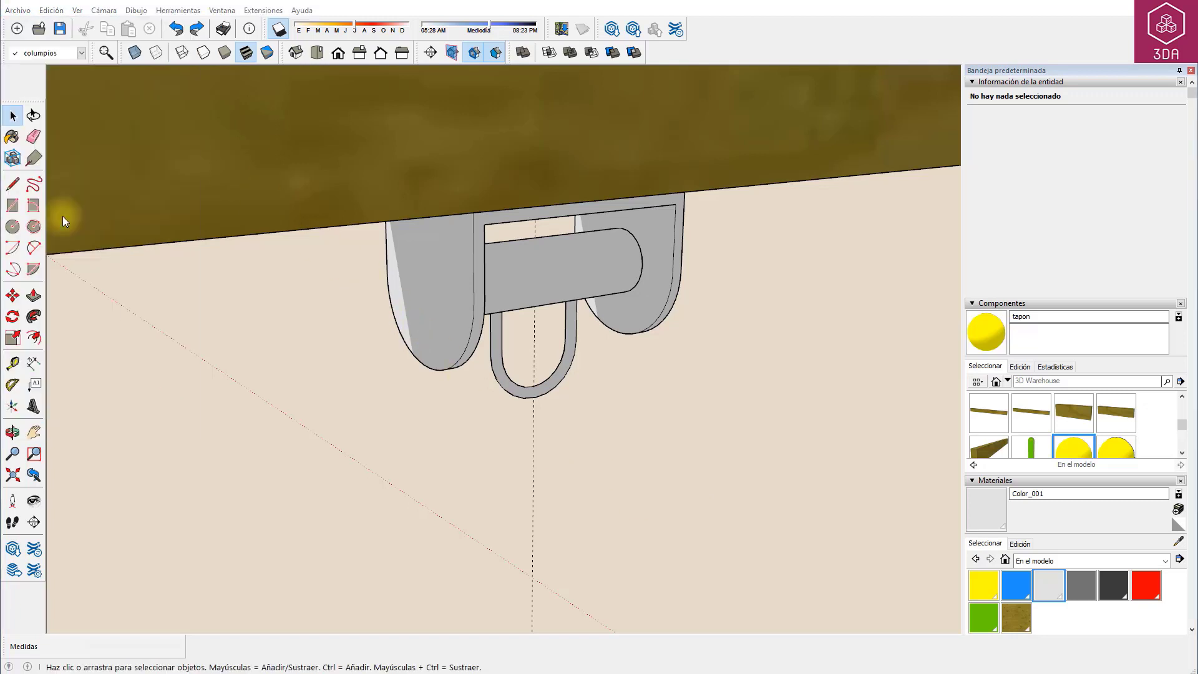
click(348, 159)
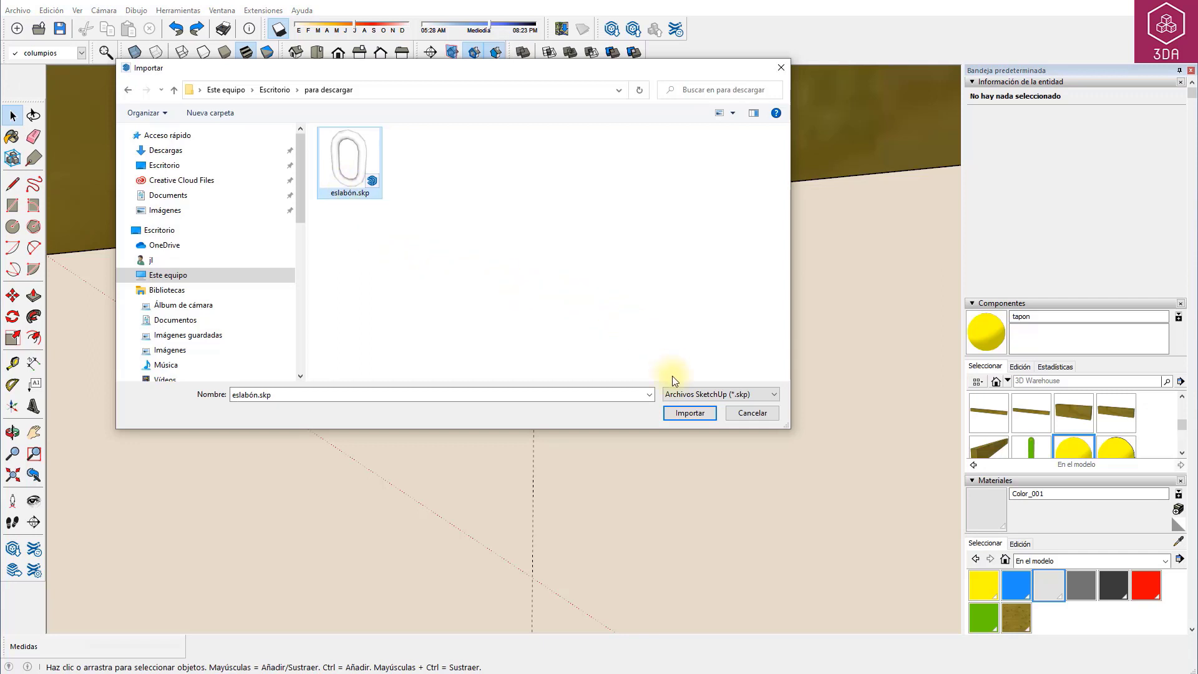
click(688, 413)
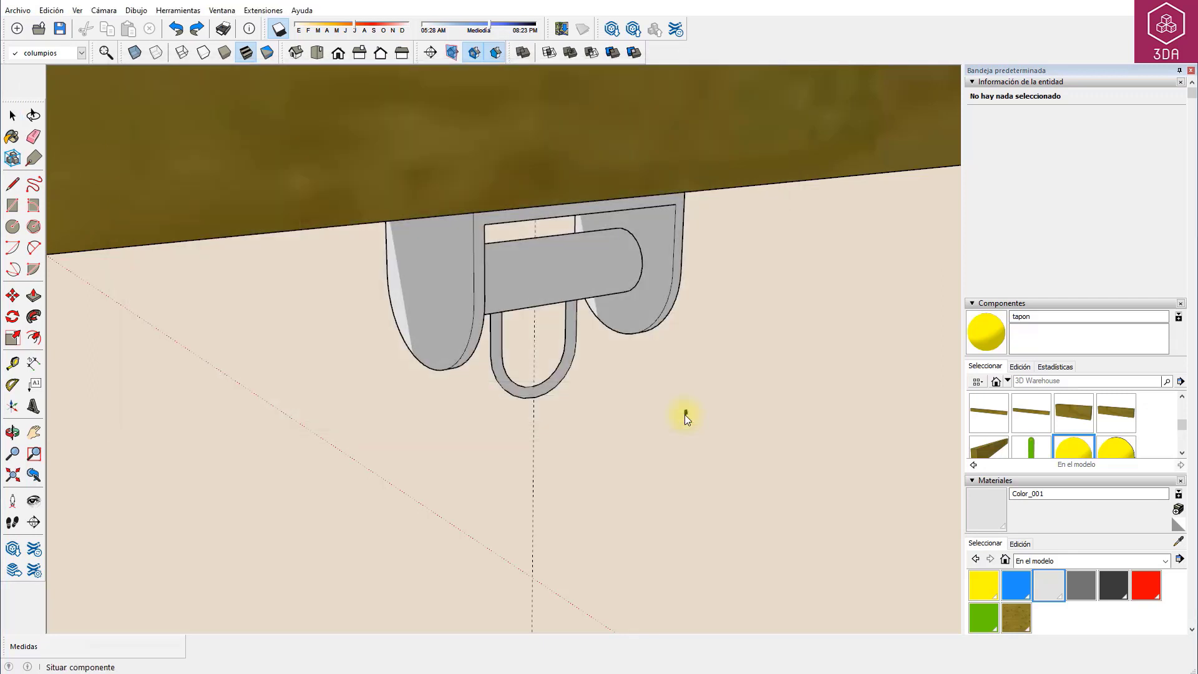
click(537, 396)
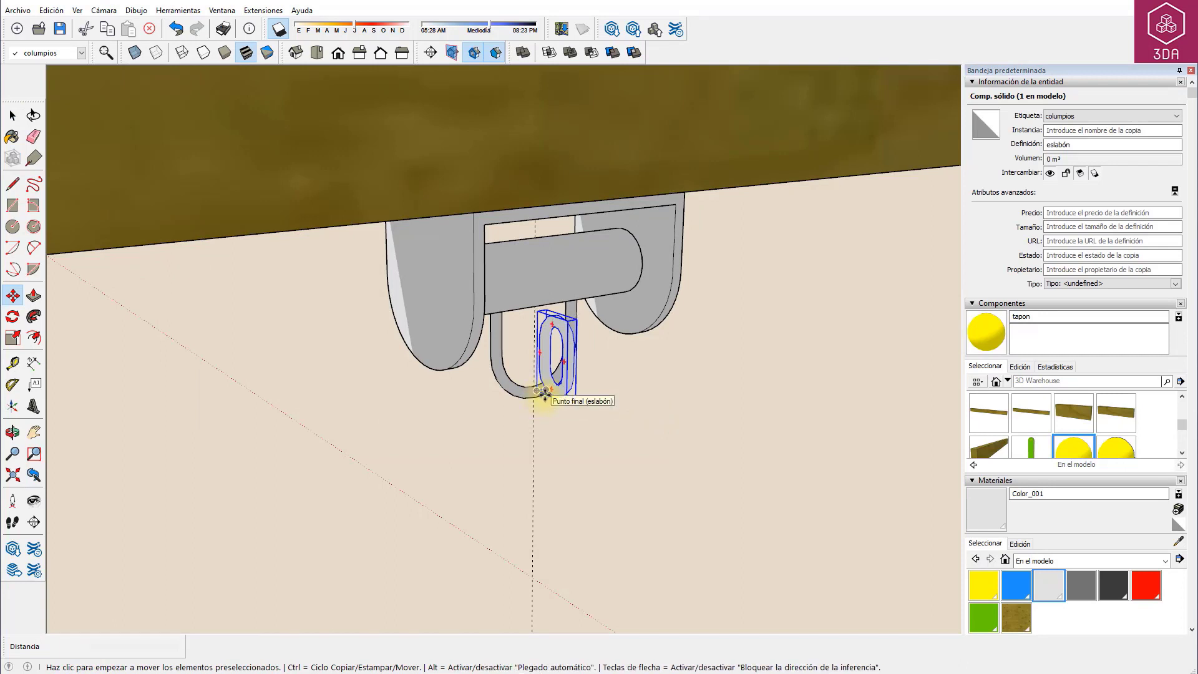
middle_drag(543, 414, 526, 414)
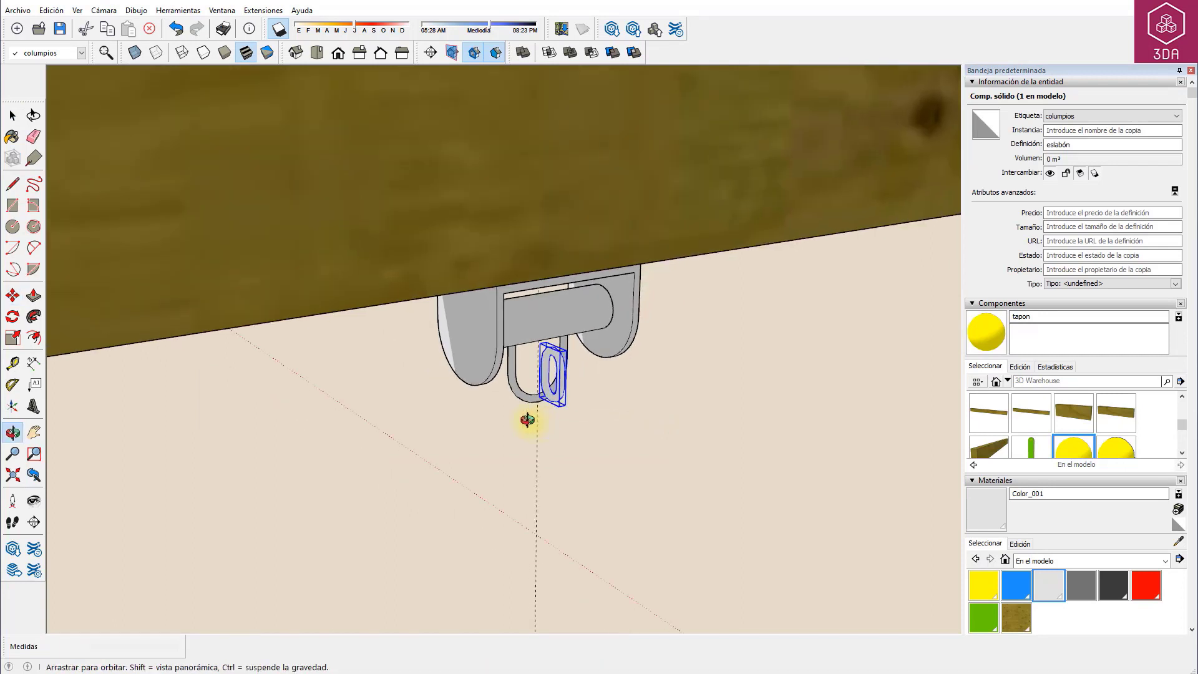
scroll(535, 338, up, 3)
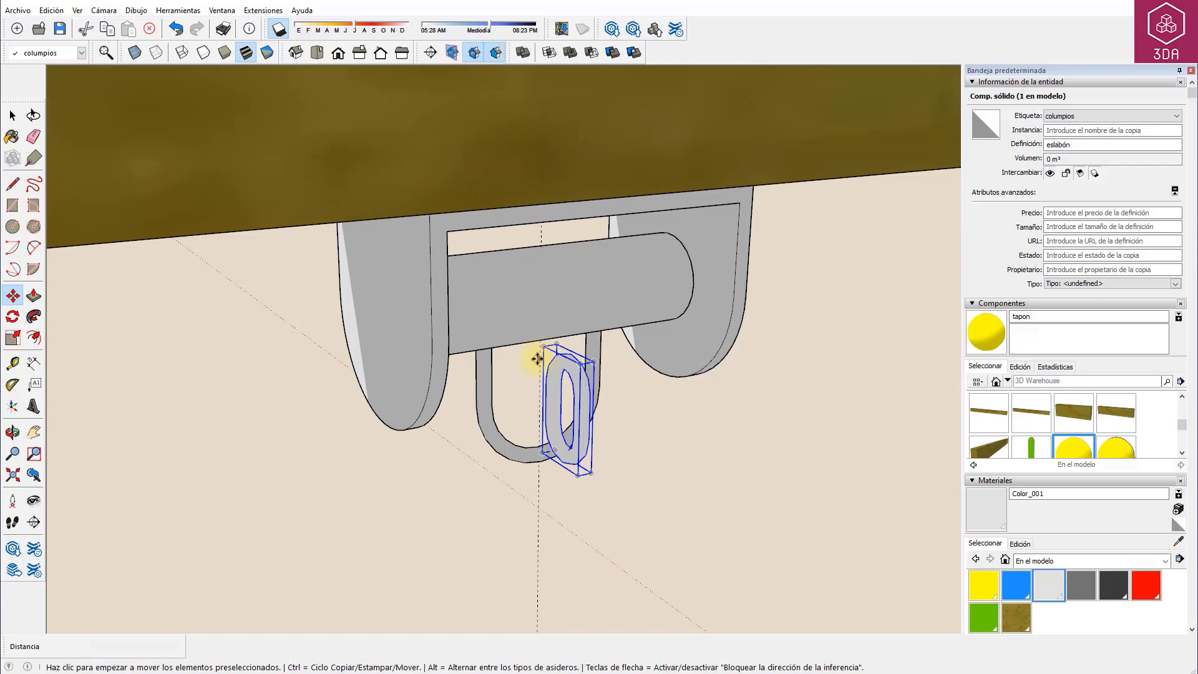
key(space)
click(529, 362)
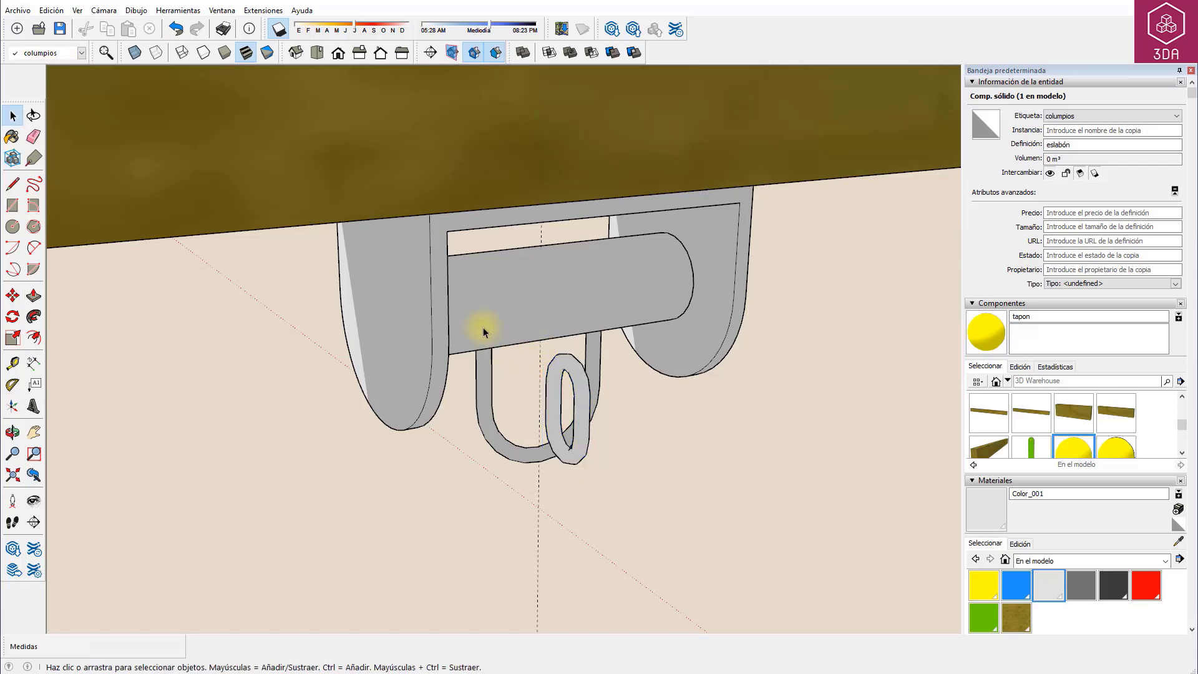
Show hidden geometry from the View menu
click(77, 10)
mouse_move(77, 10)
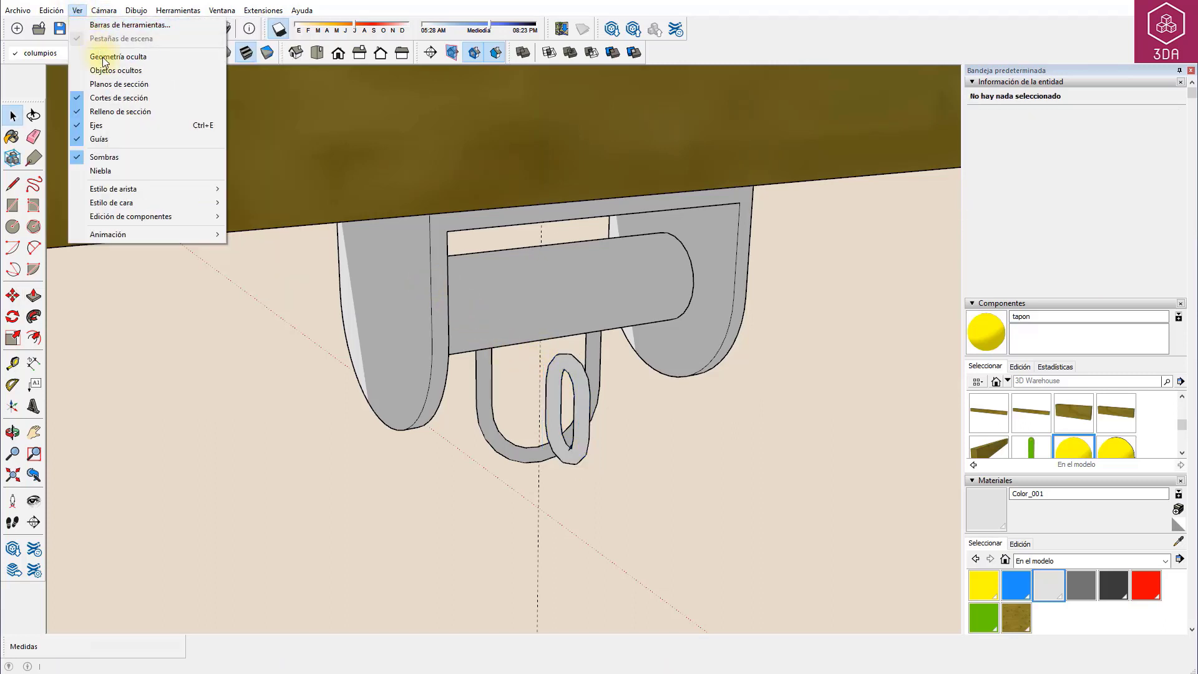
click(99, 53)
scroll(562, 375, up, 2)
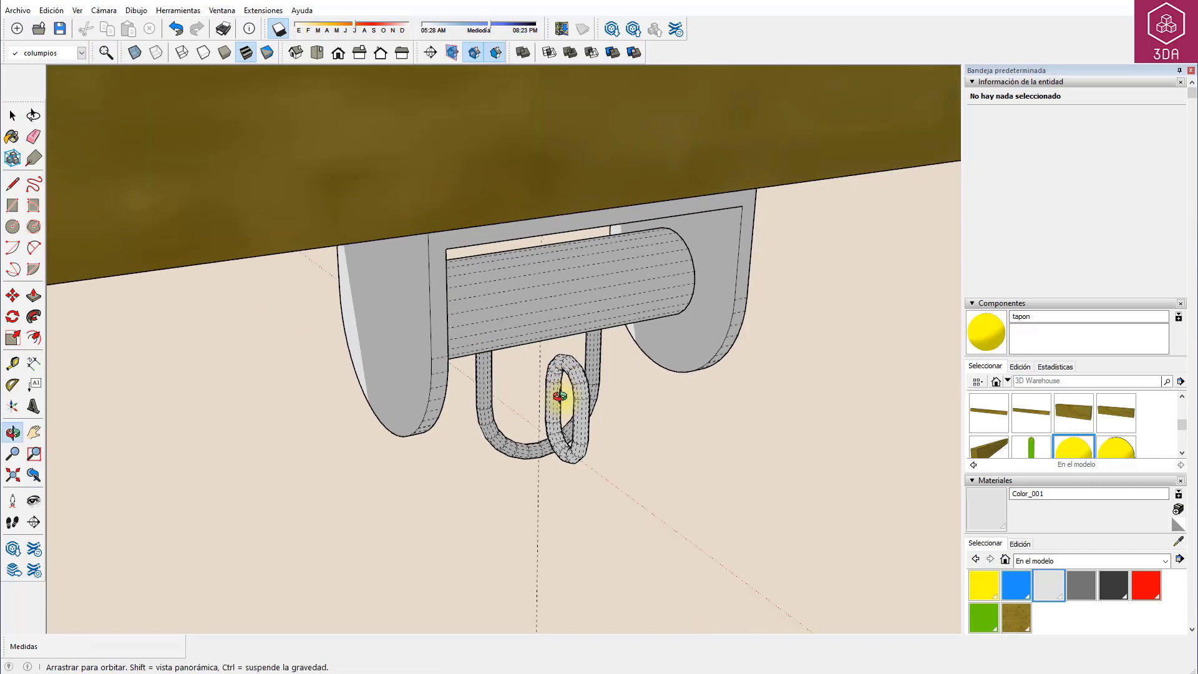
scroll(562, 374, up, 3)
Move the chain link onto the bottom curve of the U-hanger
click(571, 315)
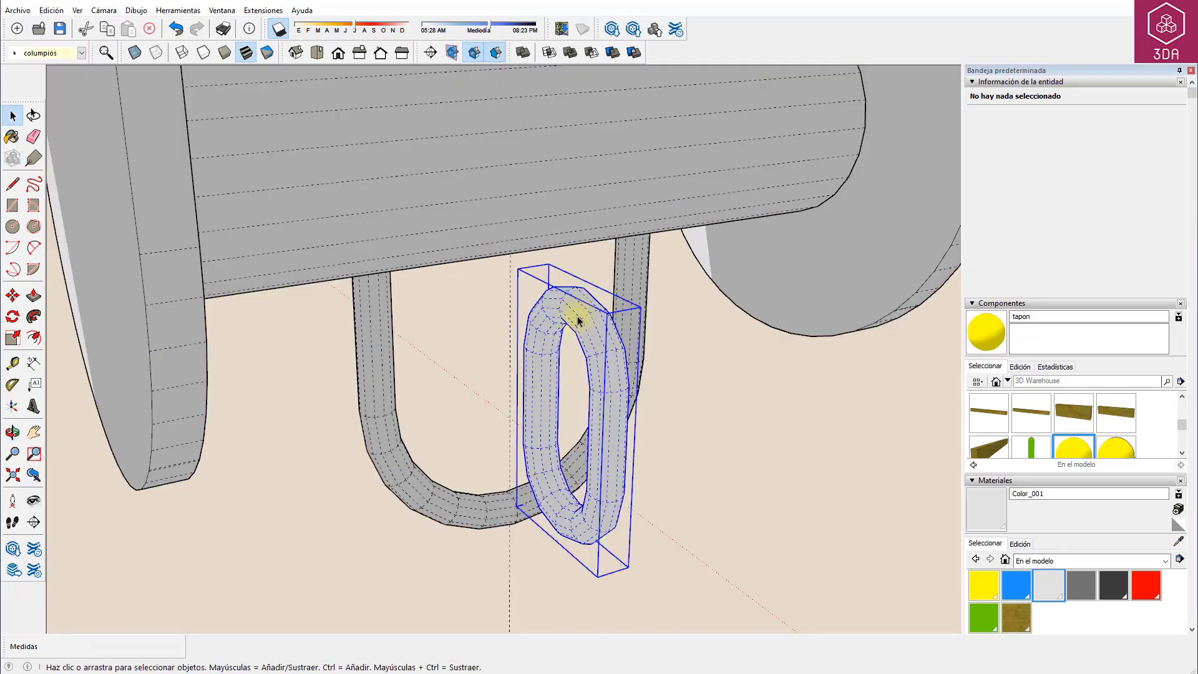
key(m)
mouse_move(569, 302)
middle_down()
mouse_move(569, 376)
mouse_move(569, 334)
middle_up()
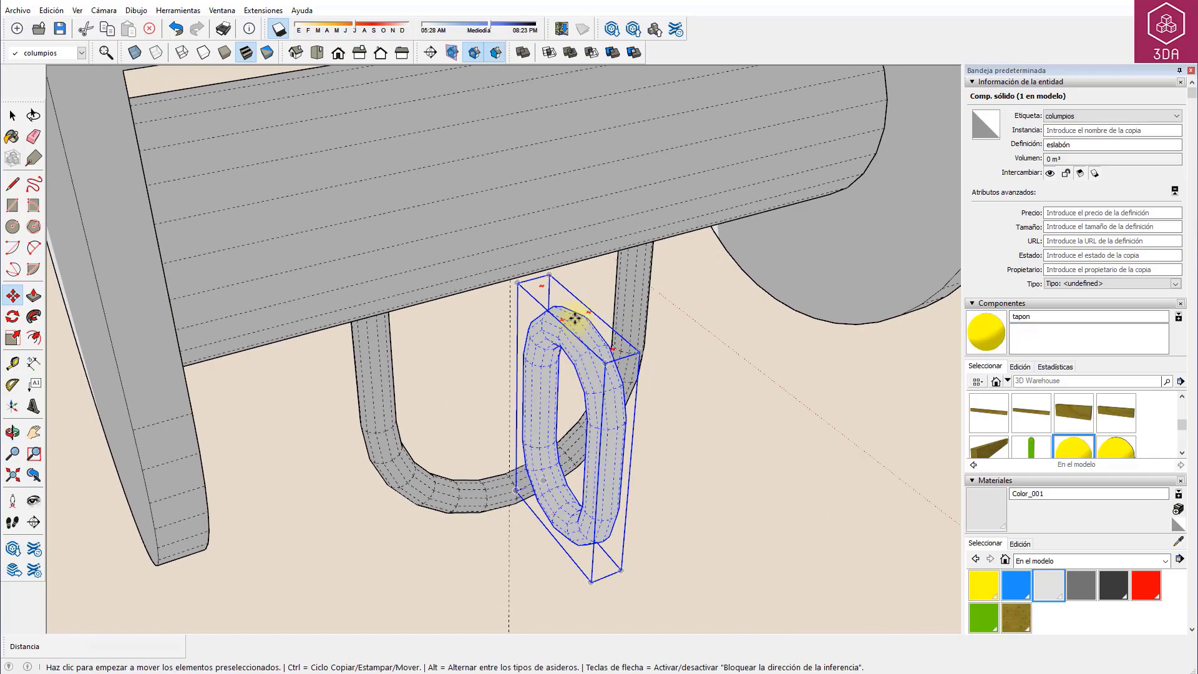
click(577, 318)
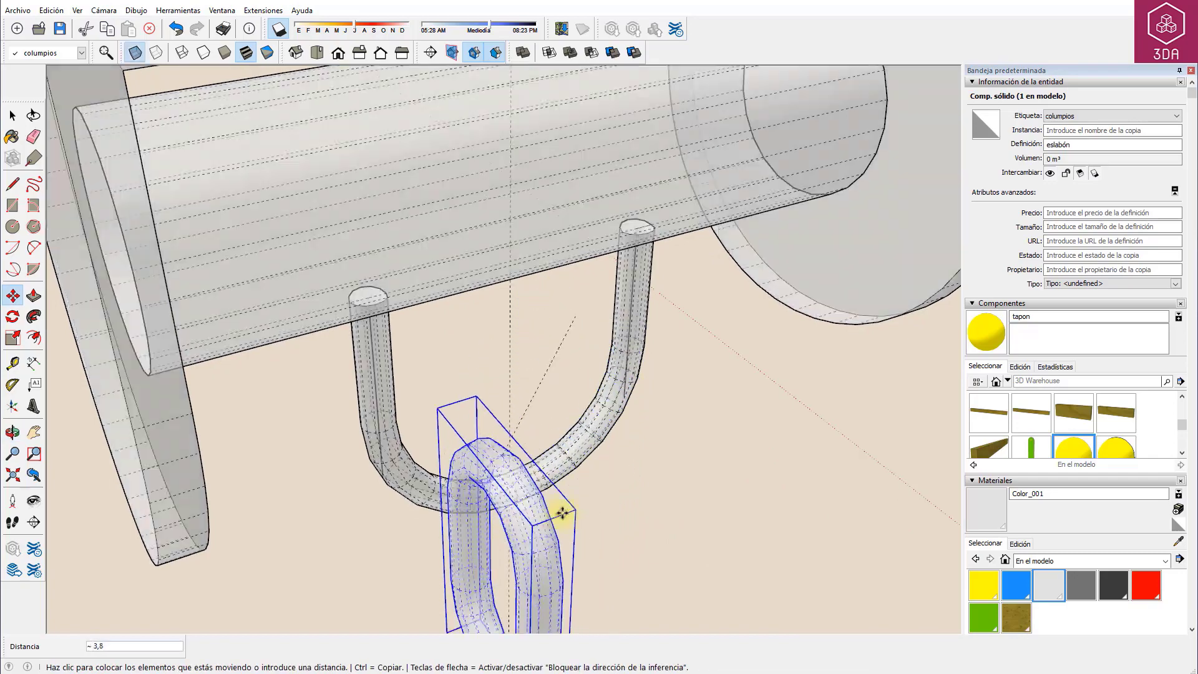
middle_drag(527, 468, 561, 508)
scroll(534, 495, up, 3)
scroll(534, 495, up, 1)
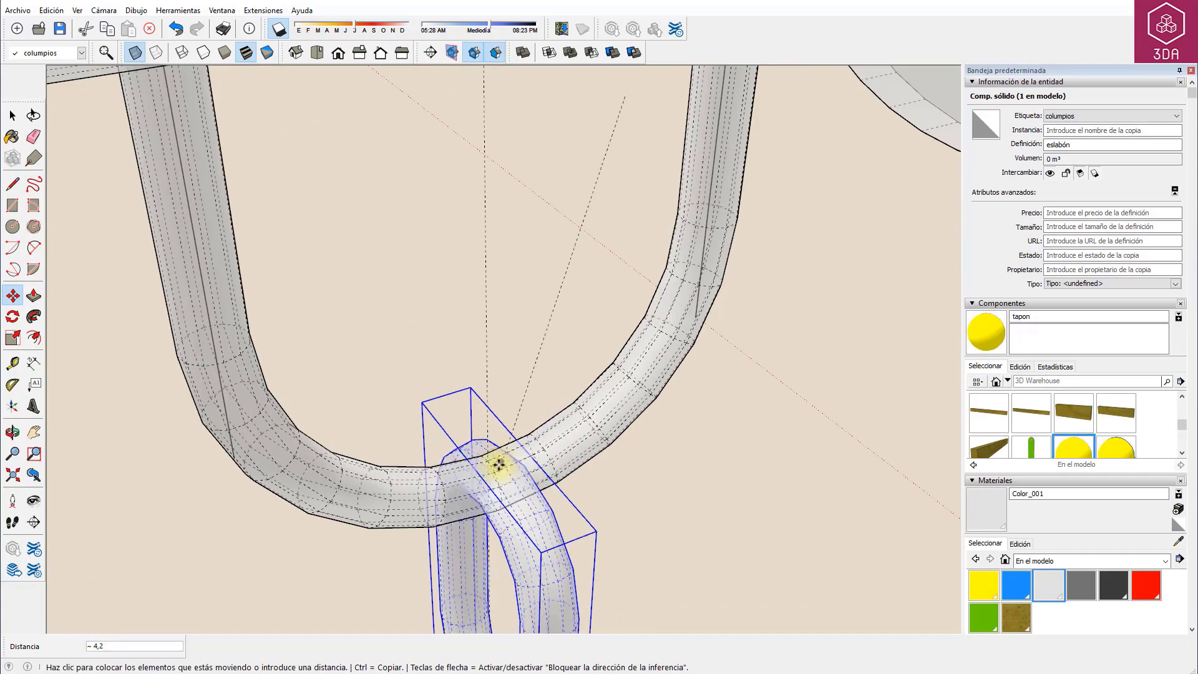
click(489, 463)
middle_drag(489, 460, 468, 331)
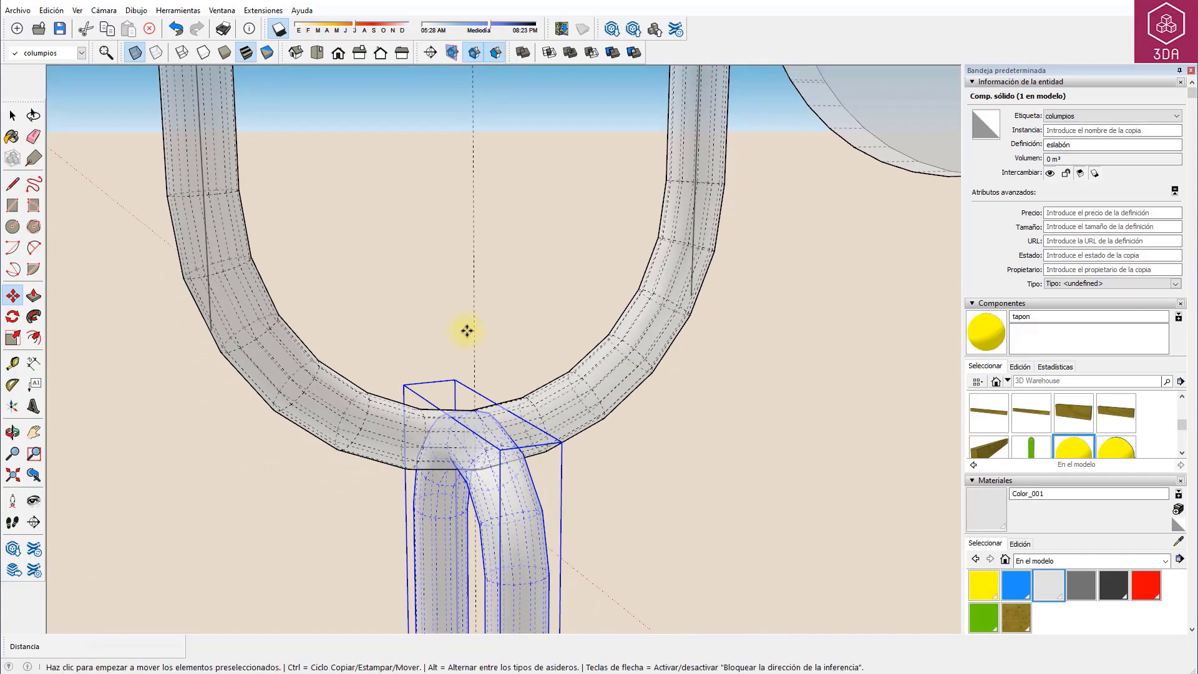
Nudge the link 0,5 along the blue axis and turn X-ray off
click(513, 540)
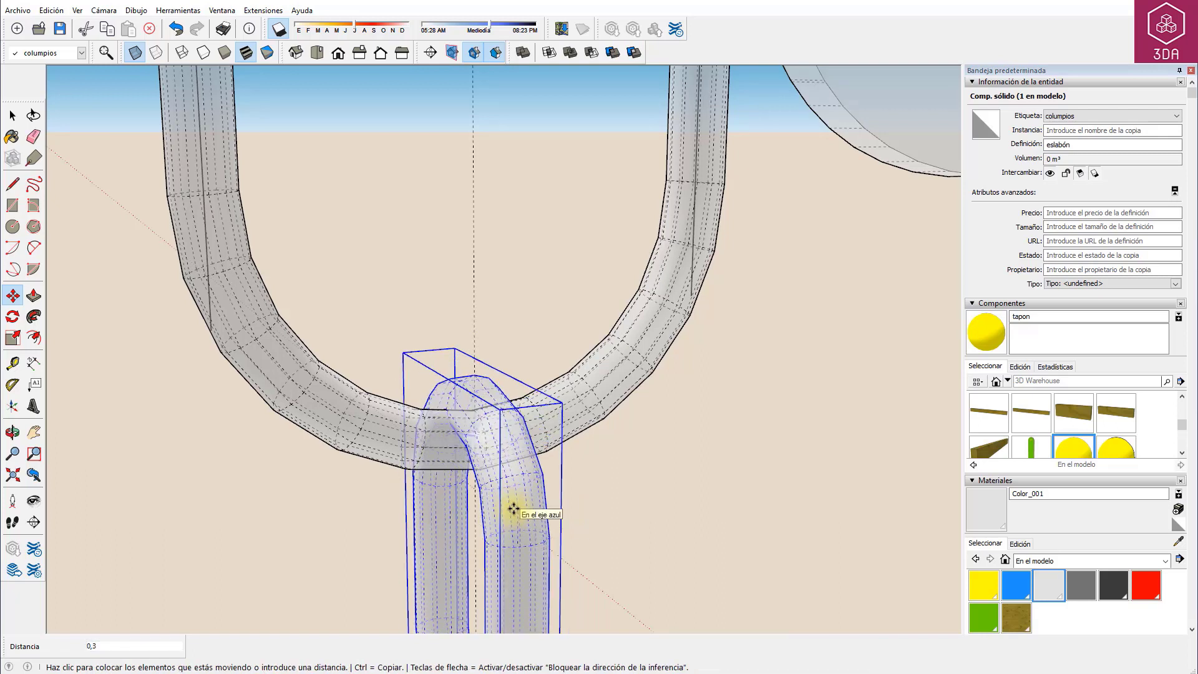
text(0)
key(Return)
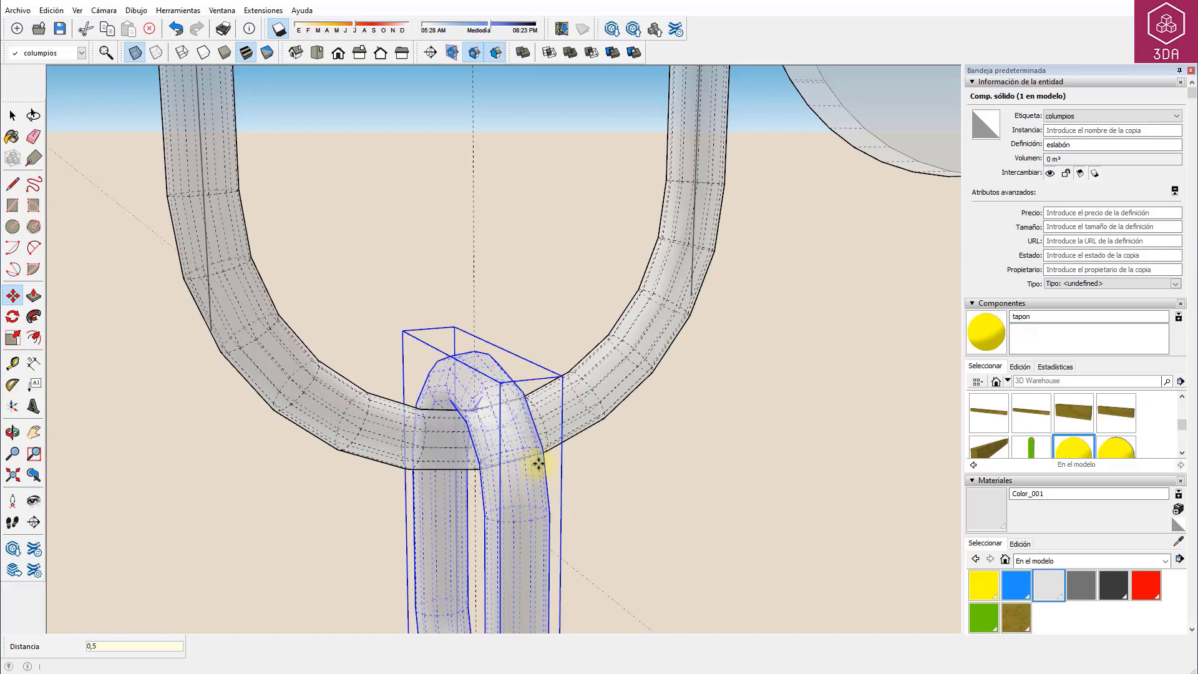
key(space)
click(503, 304)
click(135, 52)
Copy the chain link 13,2 down the vertical axis, just below the first link
scroll(394, 246, down, 5)
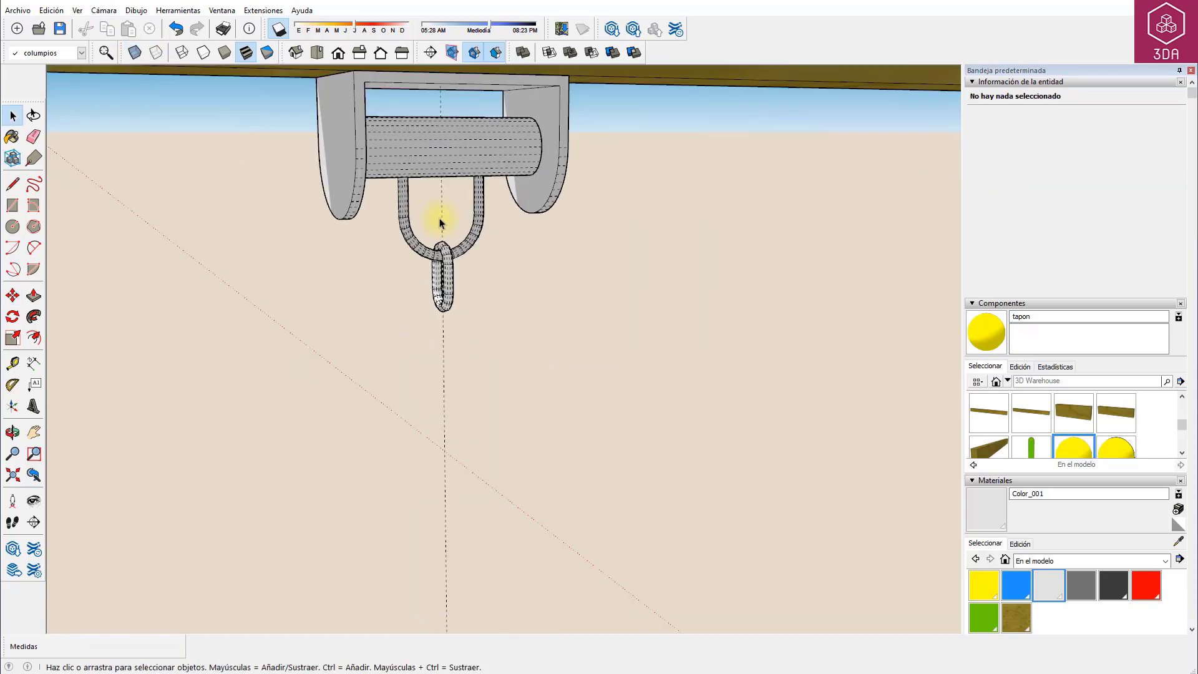
middle_drag(458, 284, 530, 253)
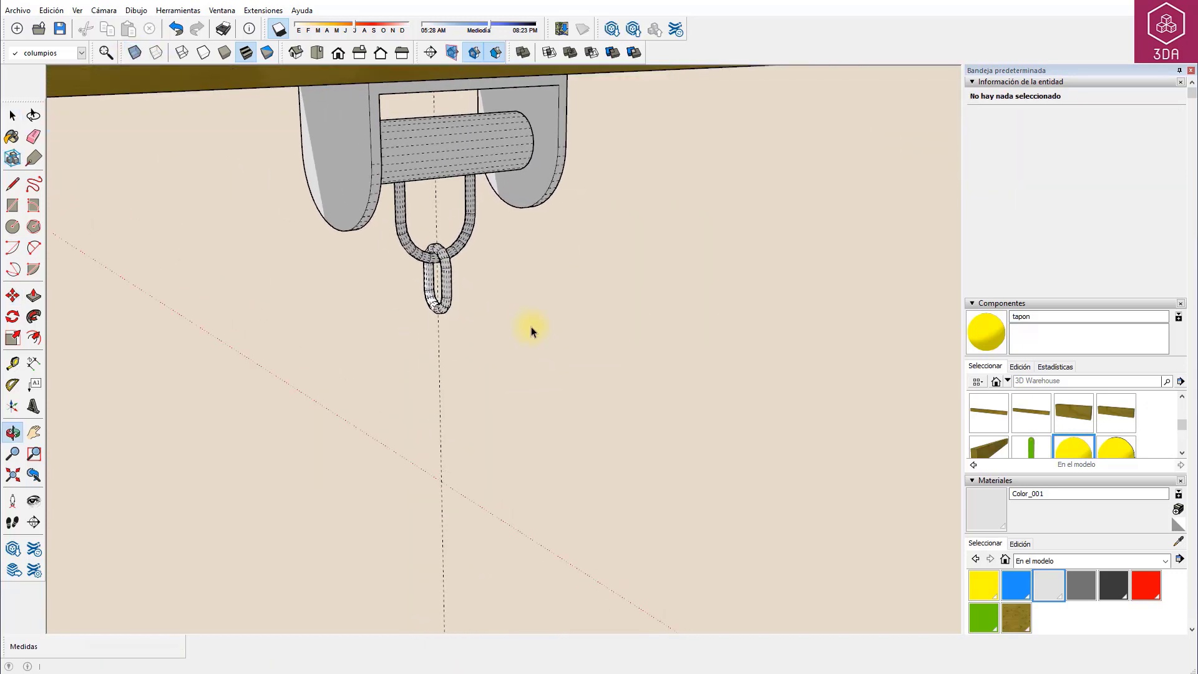
click(448, 288)
key(m)
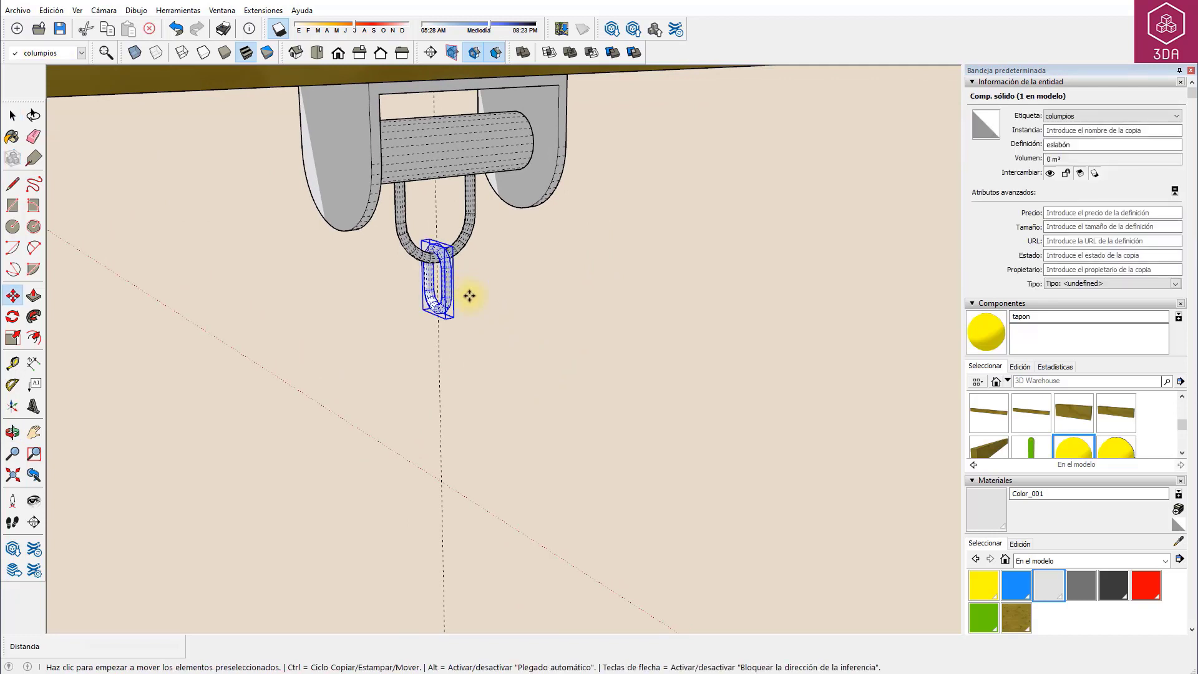
key(ctrl)
click(469, 295)
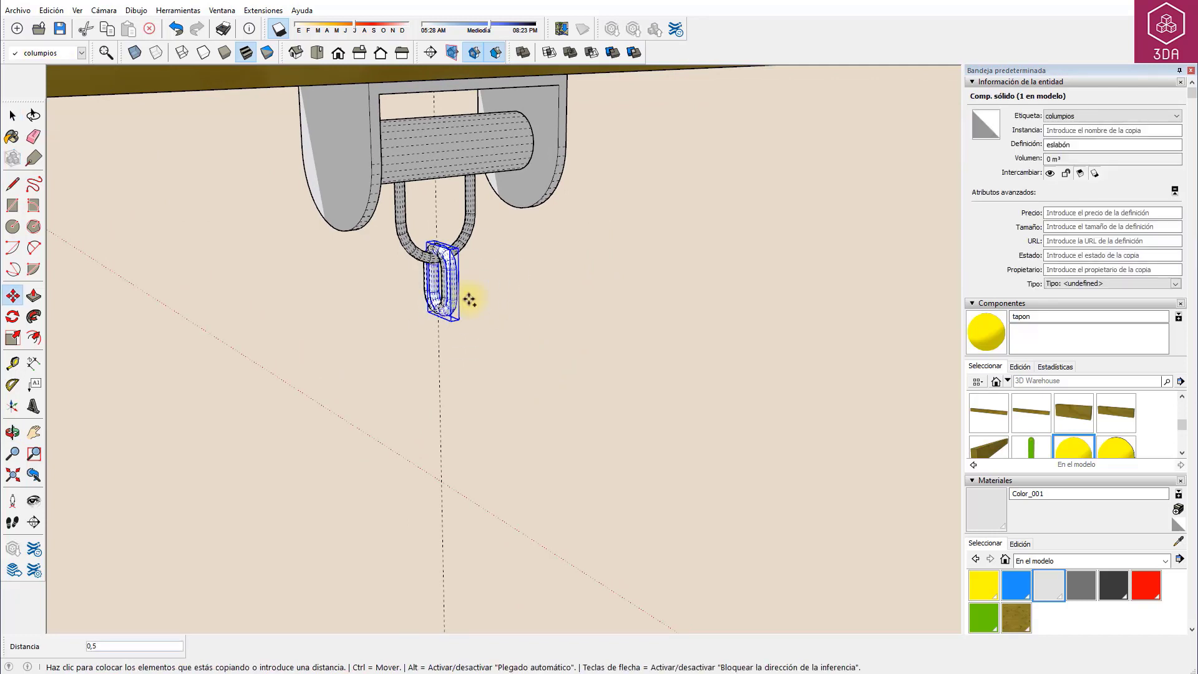
text(13,2)
key(Return)
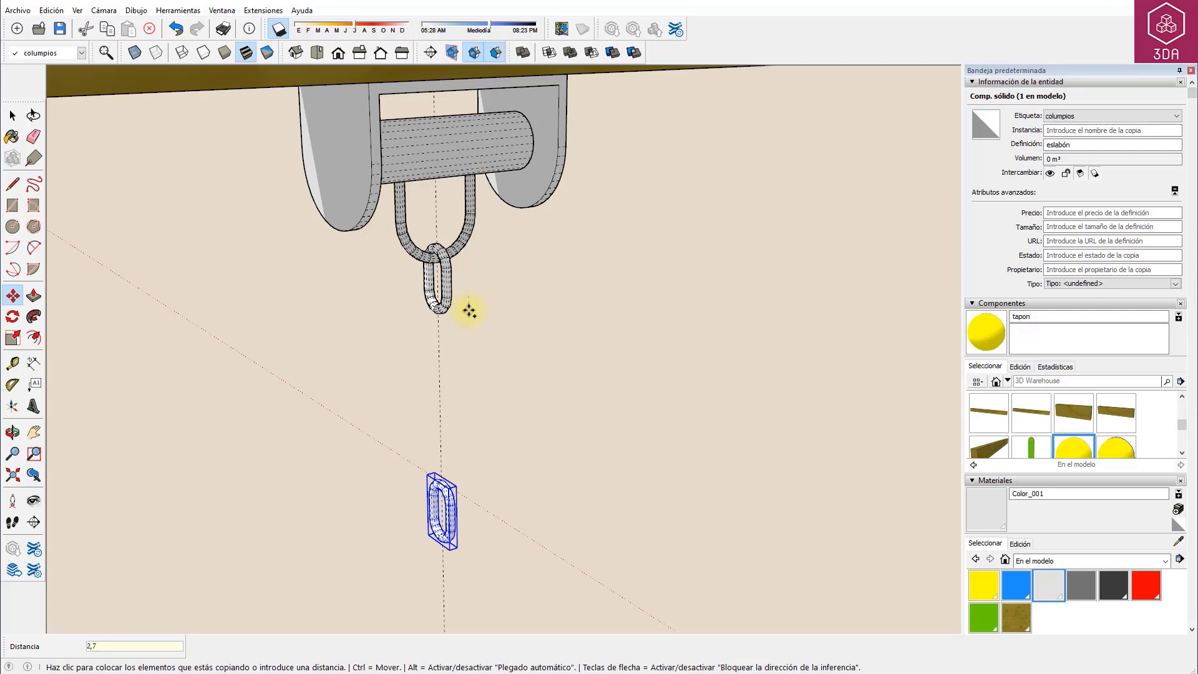
key(Return)
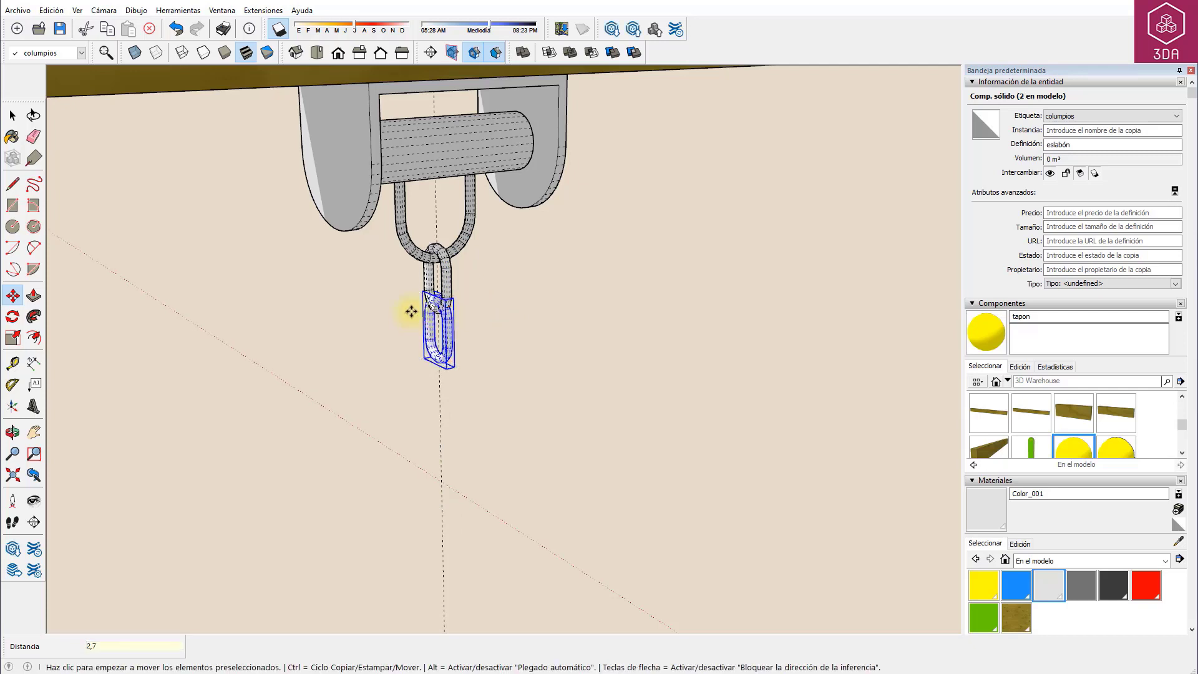
Rotate the copied link 90° so it interlocks, then select both links
scroll(414, 305, up, 2)
scroll(417, 293, up, 3)
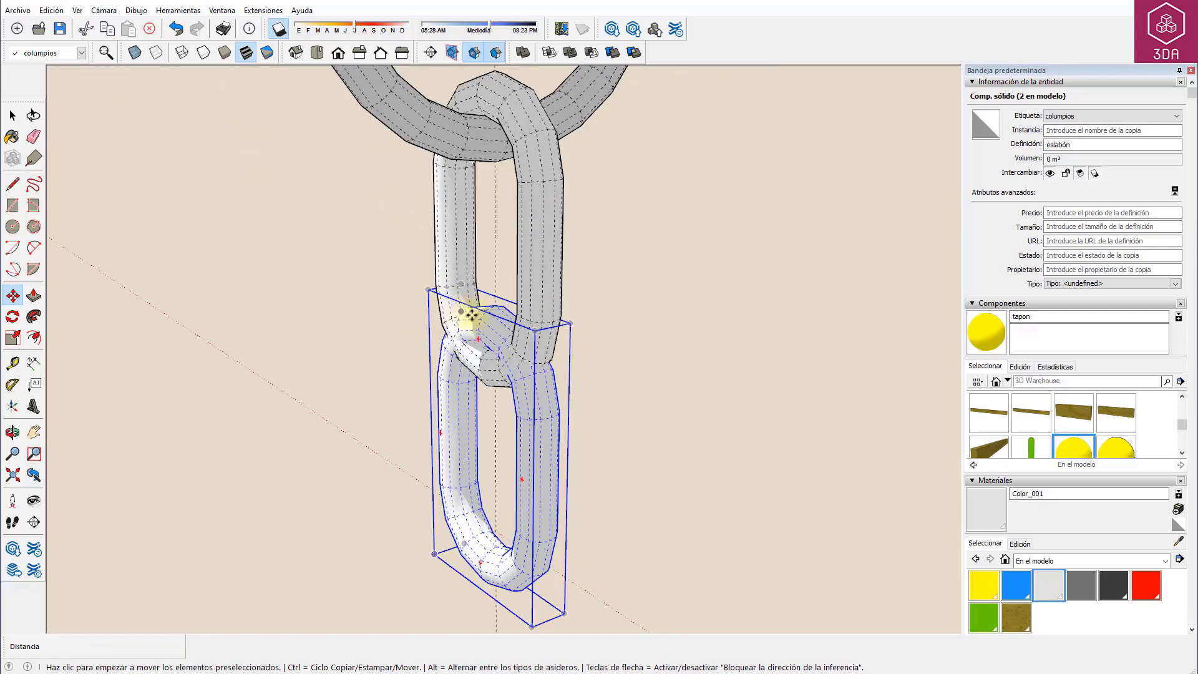
key(q)
click(494, 305)
click(516, 326)
text(90)
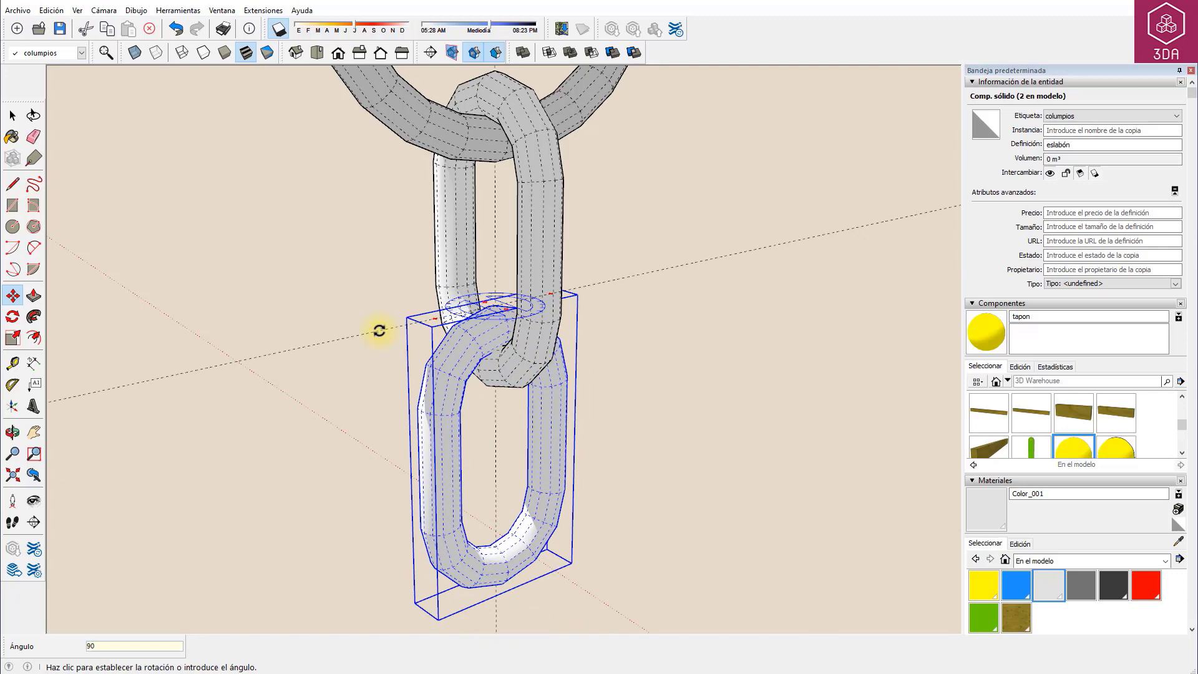
key(Return)
key(space)
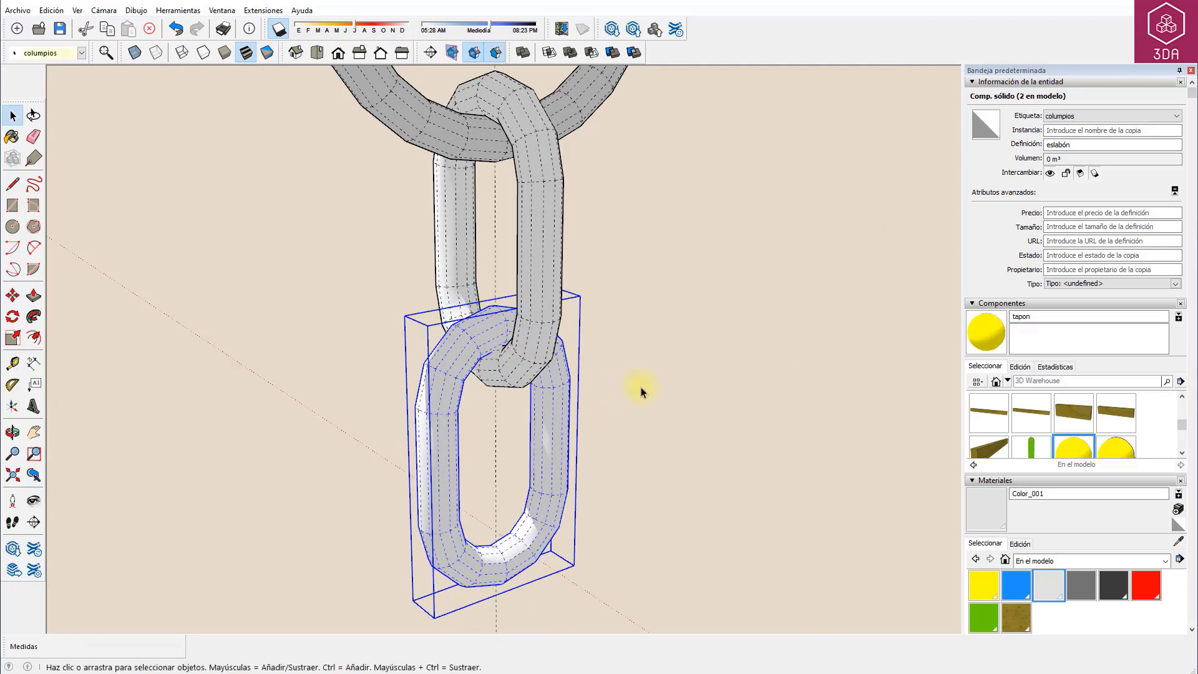
click(641, 391)
click(548, 323)
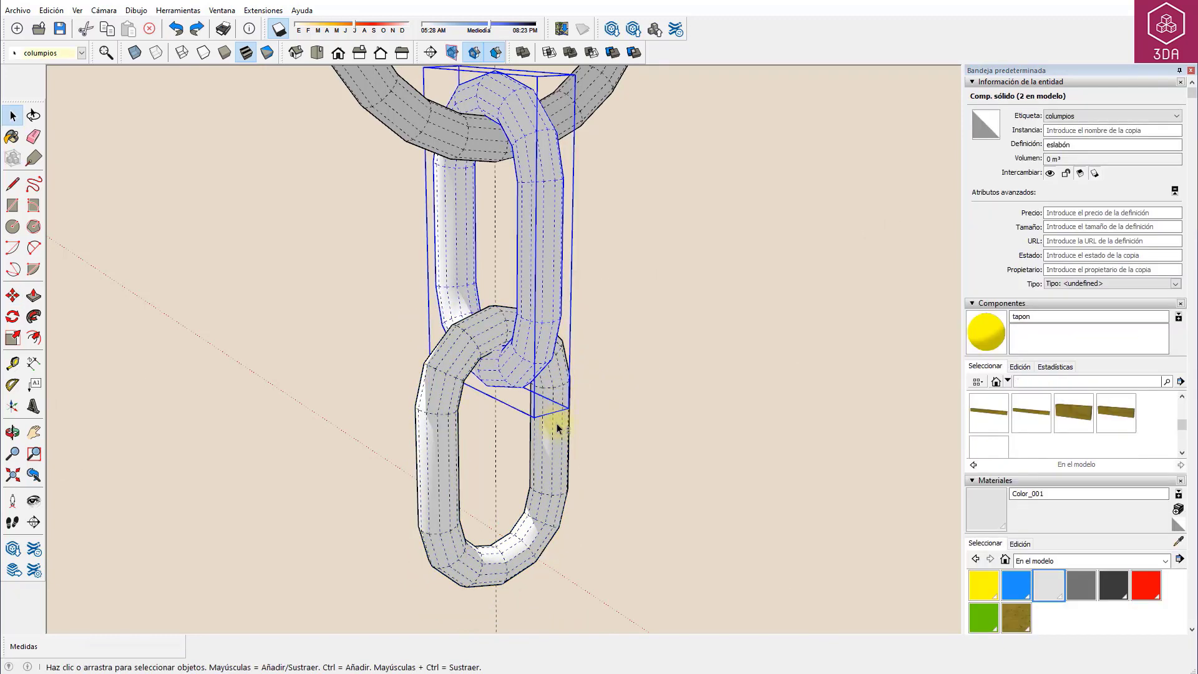
ctrl+click(557, 428)
Group the two selected chain links together
right_click(544, 341)
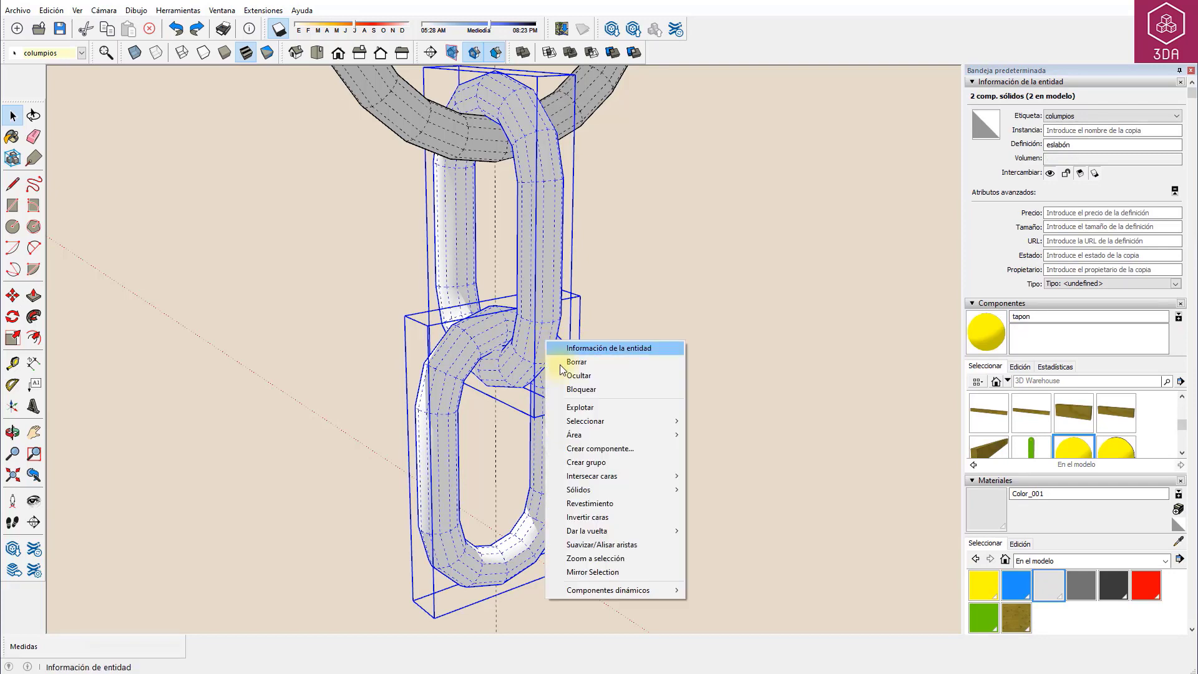
click(604, 463)
scroll(571, 411, down, 2)
scroll(567, 405, down, 3)
scroll(555, 391, down, 3)
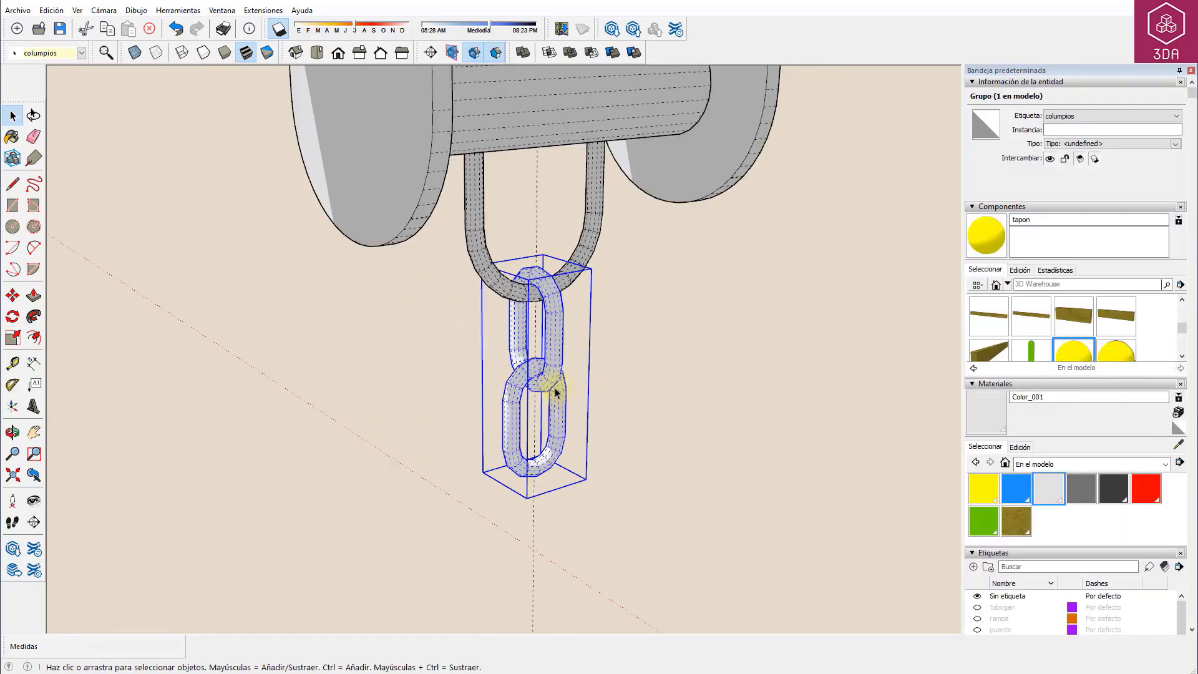
scroll(556, 392, down, 3)
scroll(542, 378, down, 2)
Copy the link group 5,4 downward and array it into 30 copies
key(m)
key(ctrl)
click(583, 382)
text(5,4)
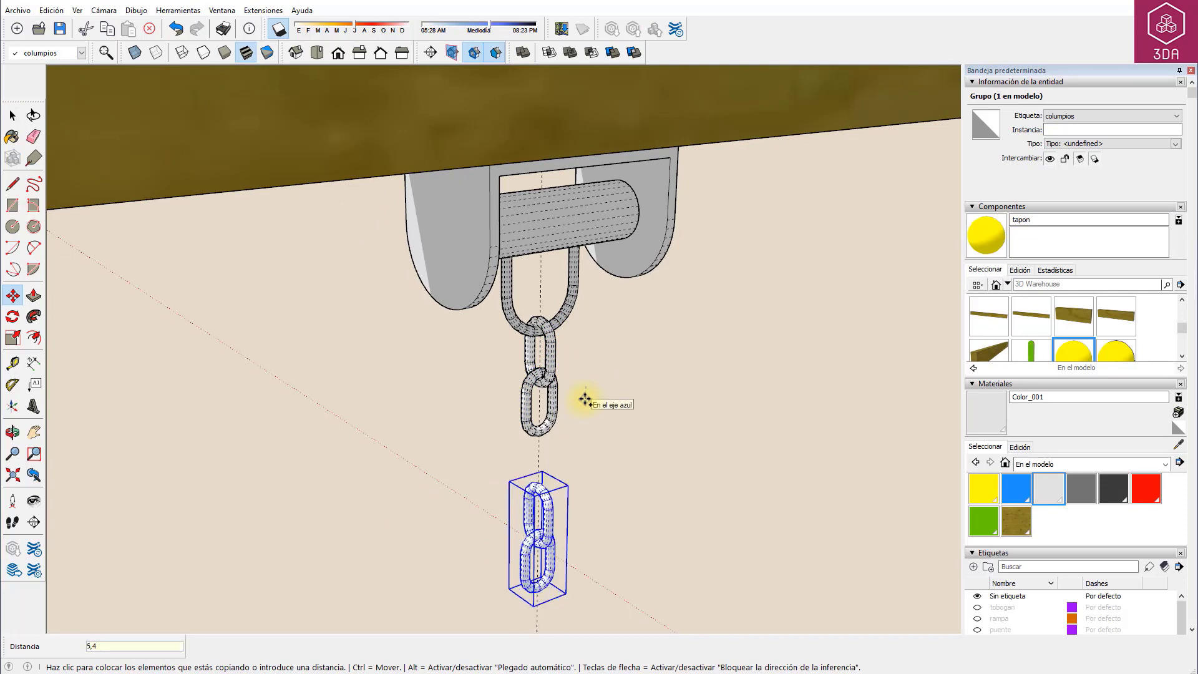
key(Return)
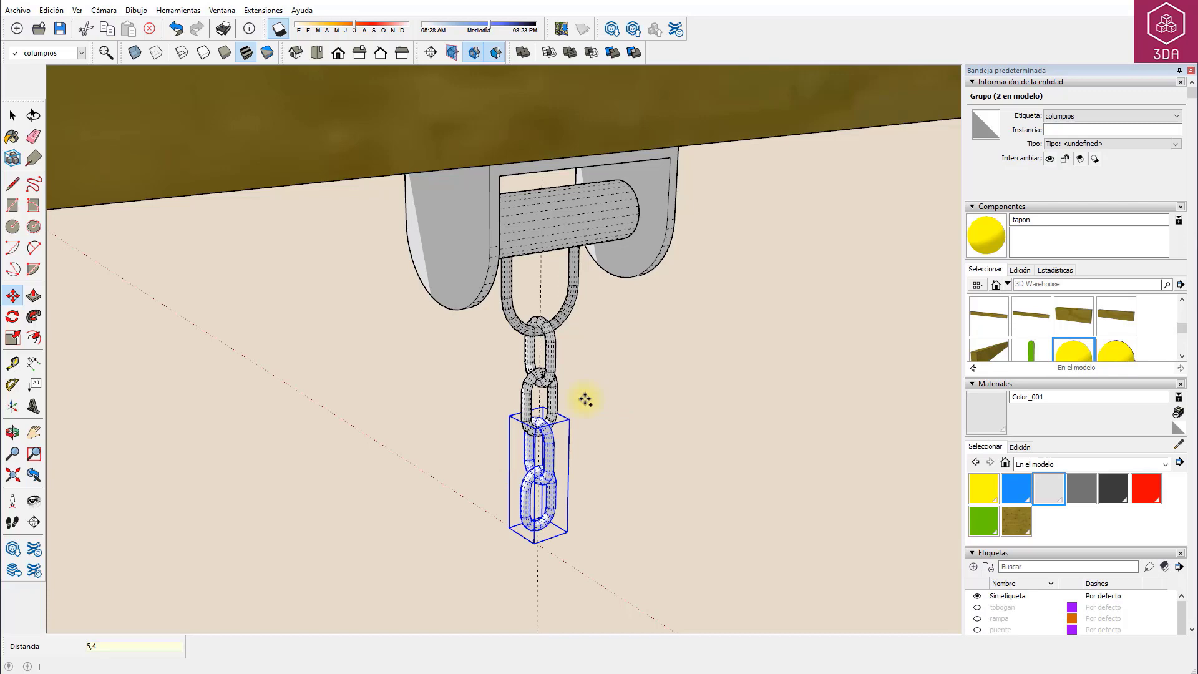
text(30x)
key(Return)
scroll(584, 401, down, 5)
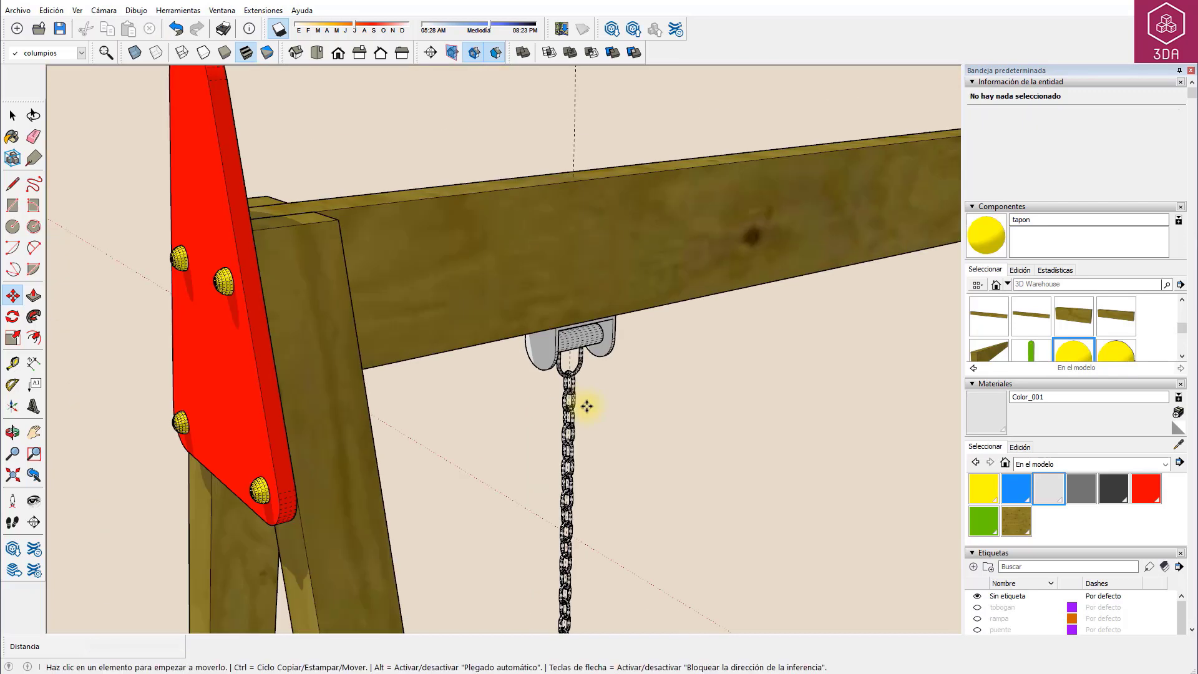
scroll(505, 403, down, 2)
key(space)
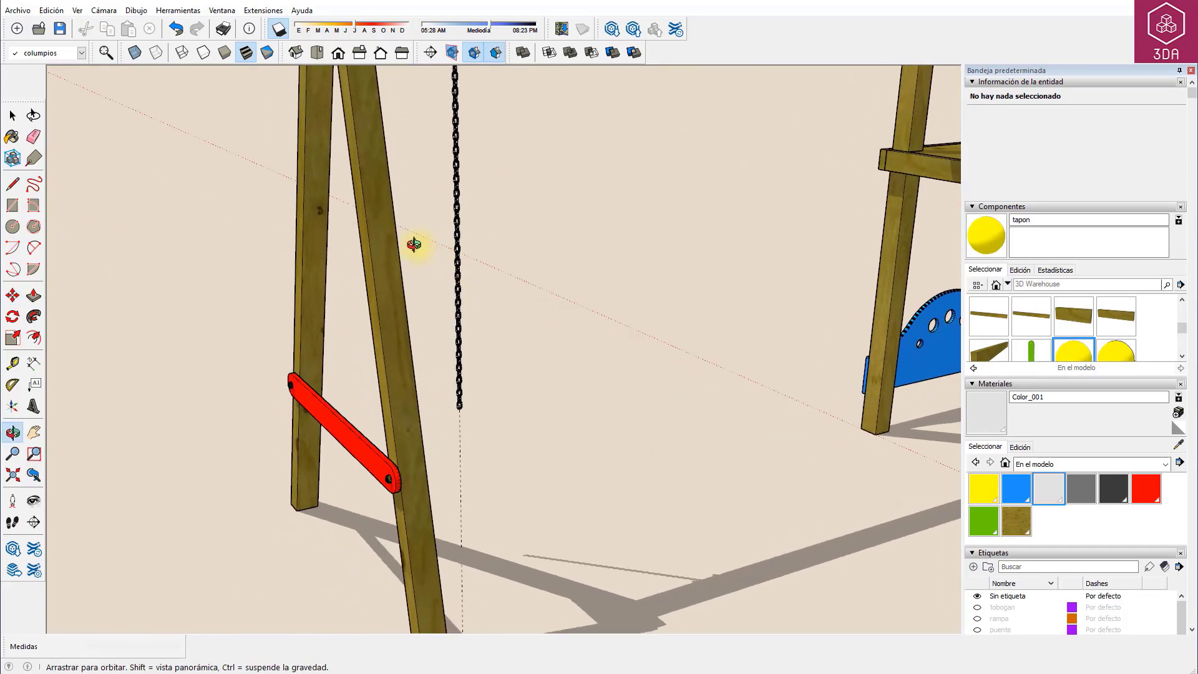
Place a guide 36 out from the frame leg's bottom corner, then start a second guide
middle_drag(504, 403, 347, 507)
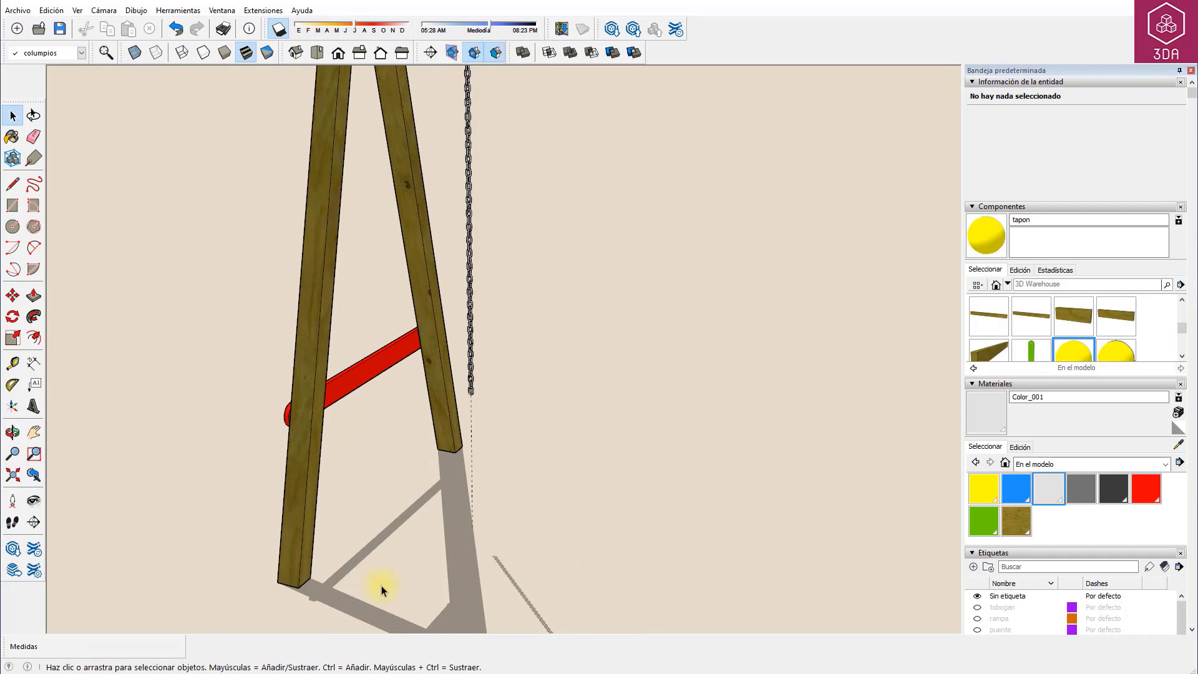
click(13, 362)
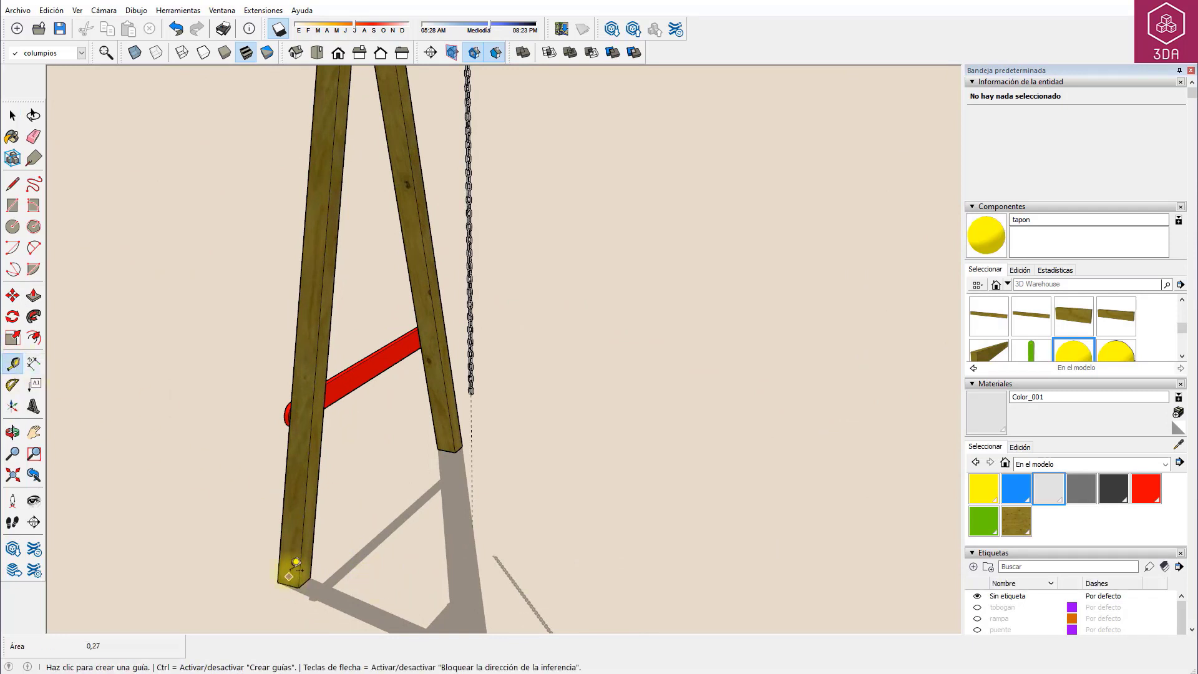
scroll(298, 587, up, 1)
scroll(296, 584, up, 2)
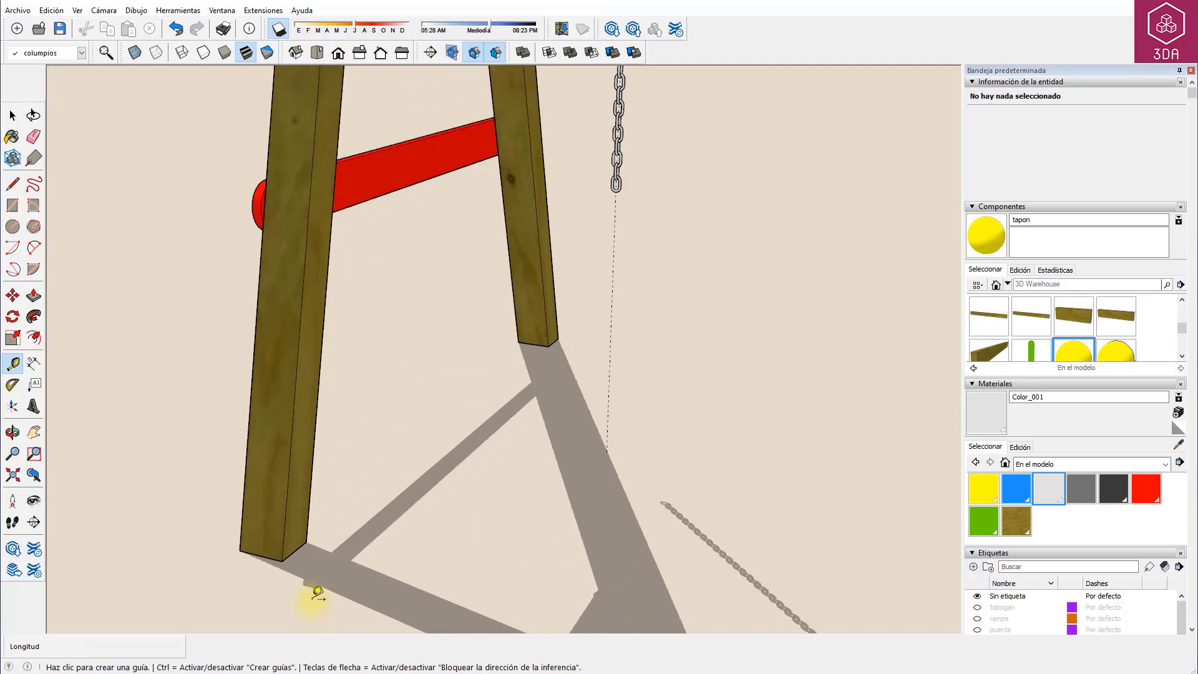
scroll(287, 571, up, 2)
click(292, 547)
text(36)
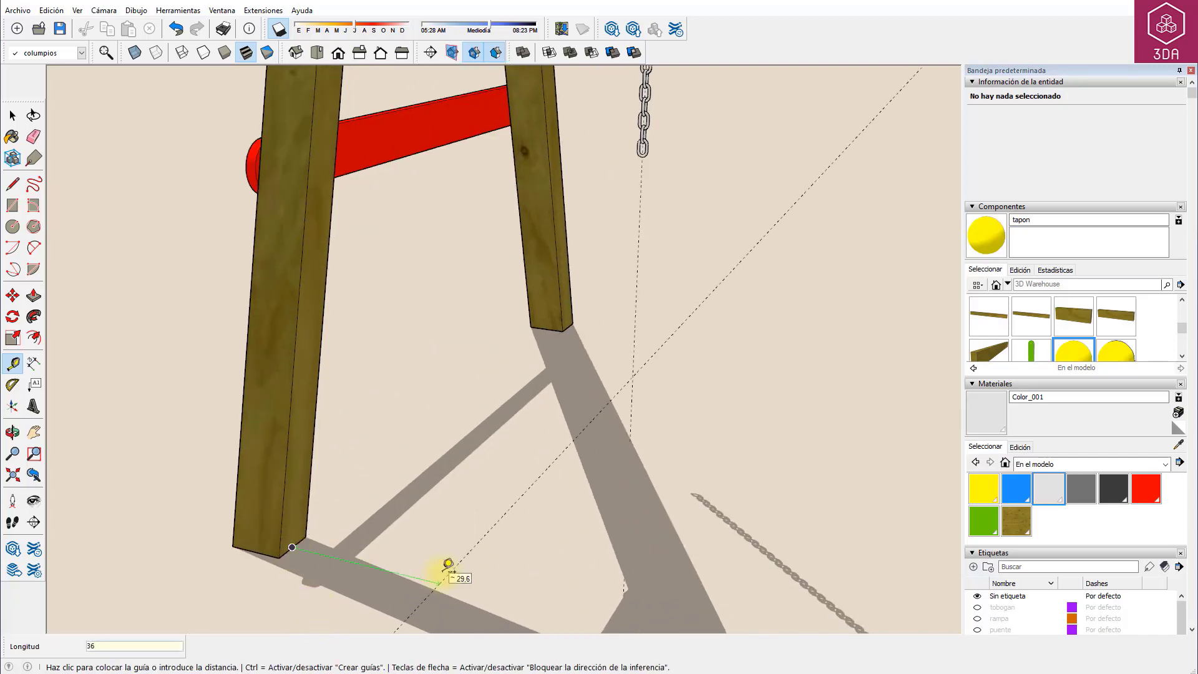
key(Return)
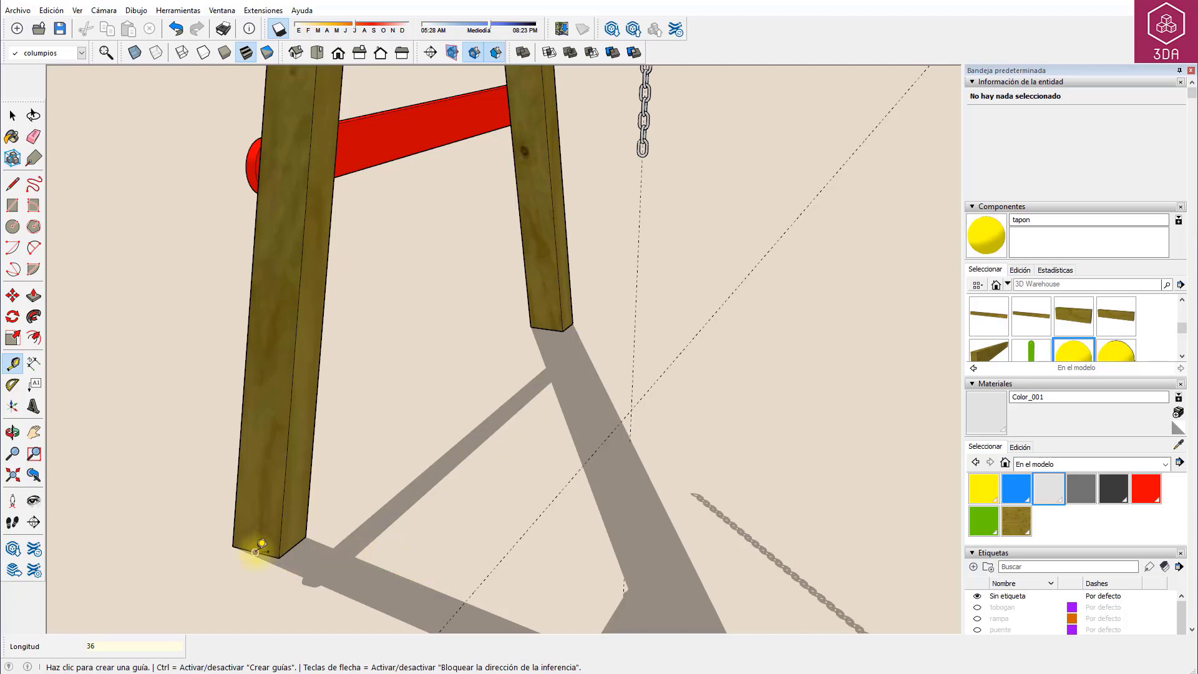
click(255, 551)
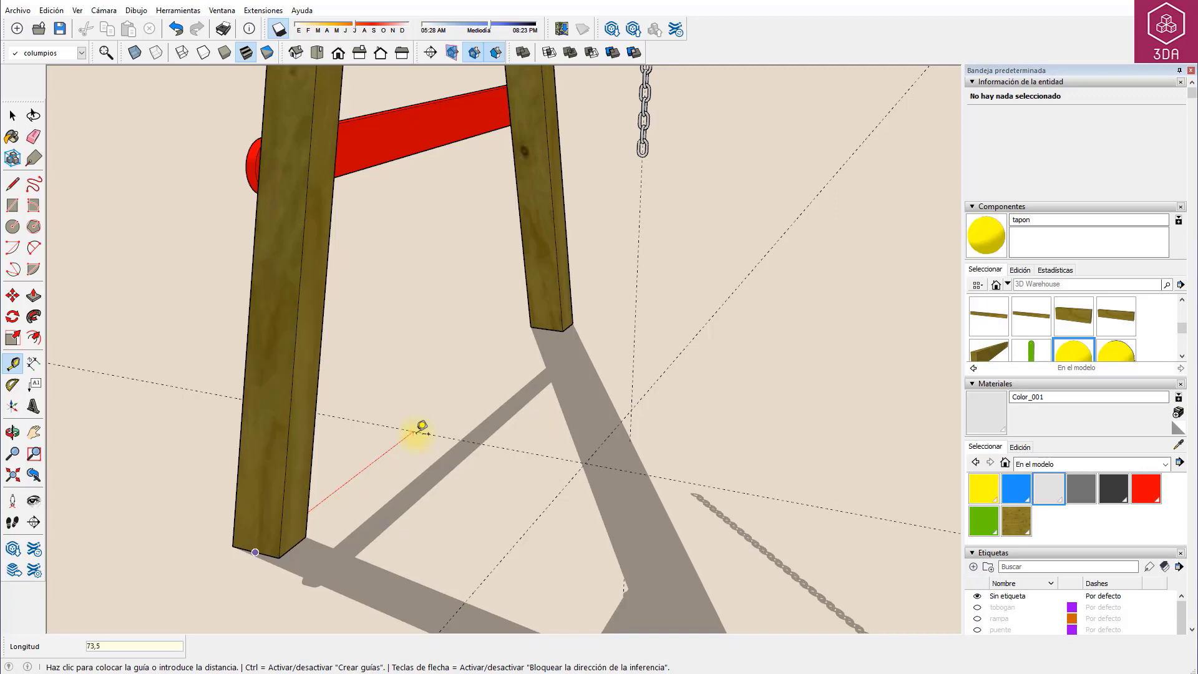
Place a guide near the post base and draw a 20 by 60 rectangle at the intersection
click(421, 426)
key(r)
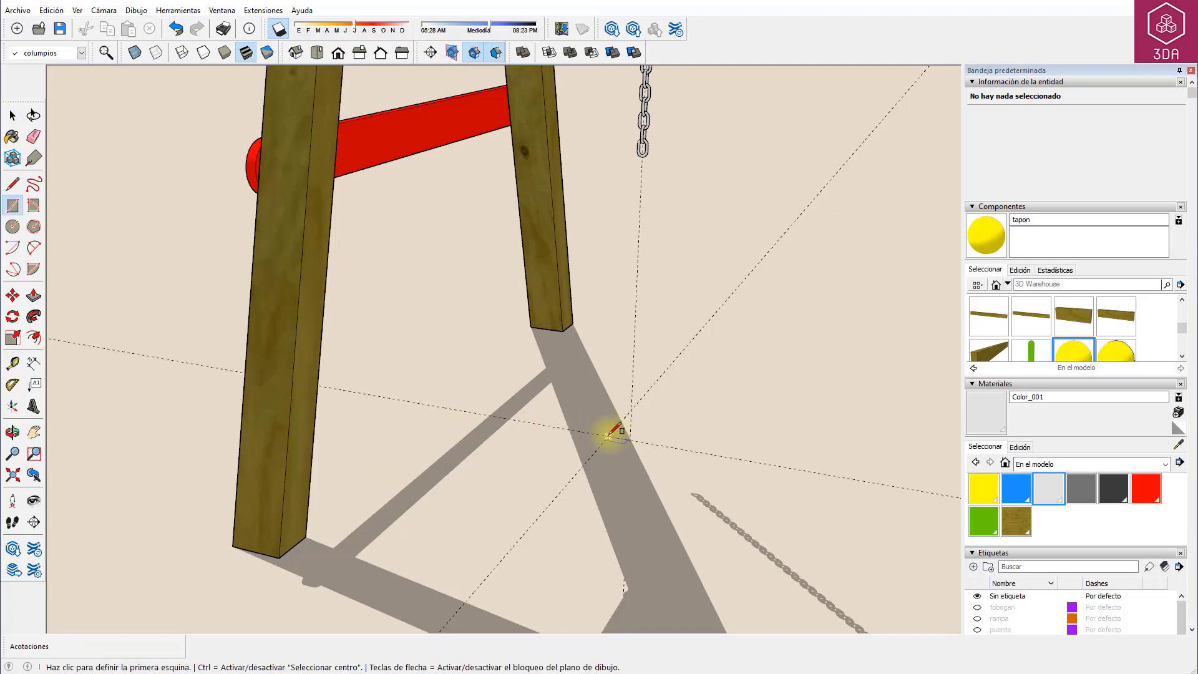
click(609, 435)
text(20;60)
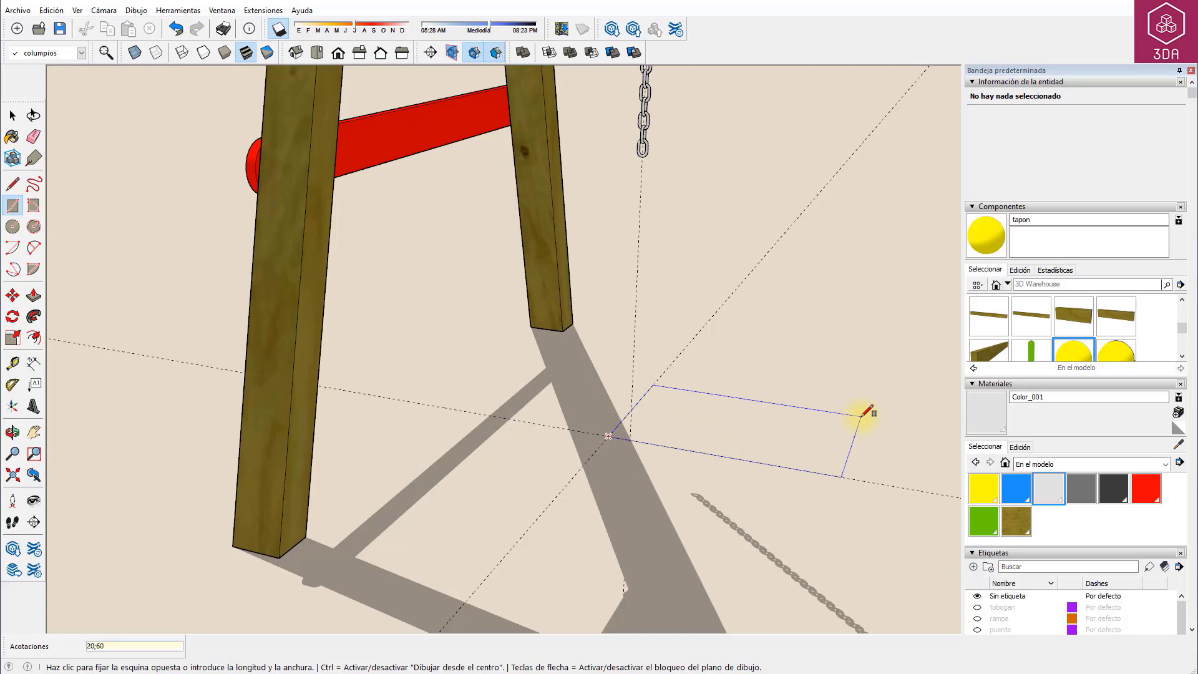
key(Return)
key(space)
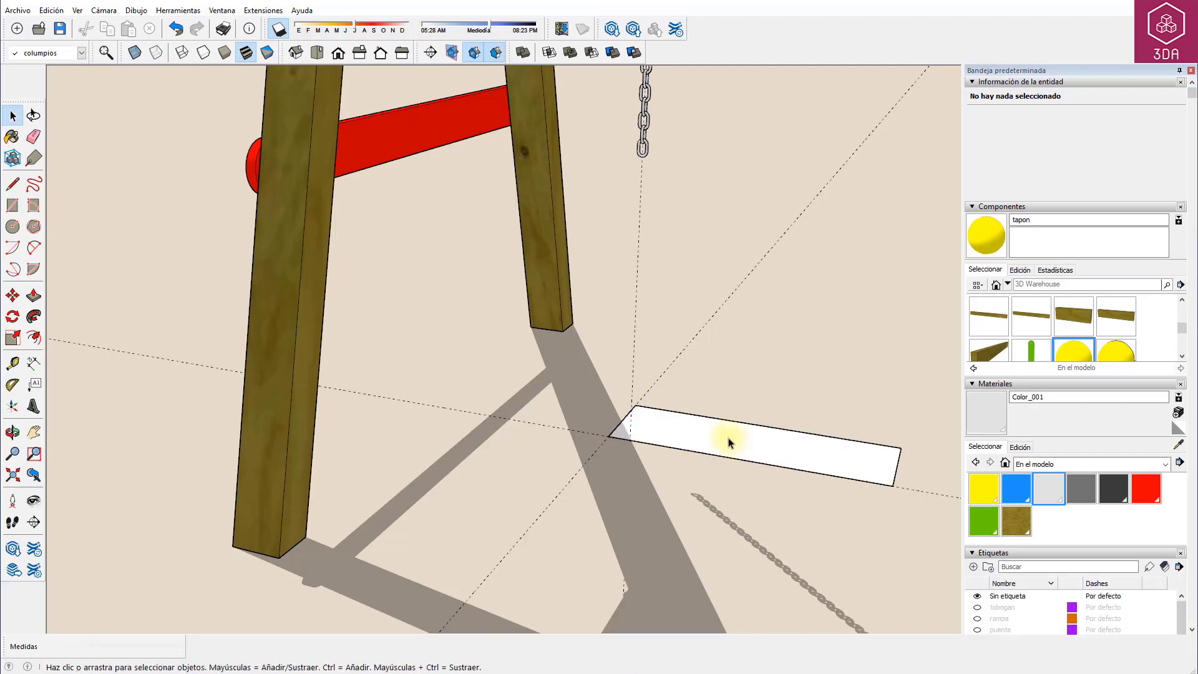
Move the seat rectangle 10 units from the guide crossing
click(727, 432)
key(m)
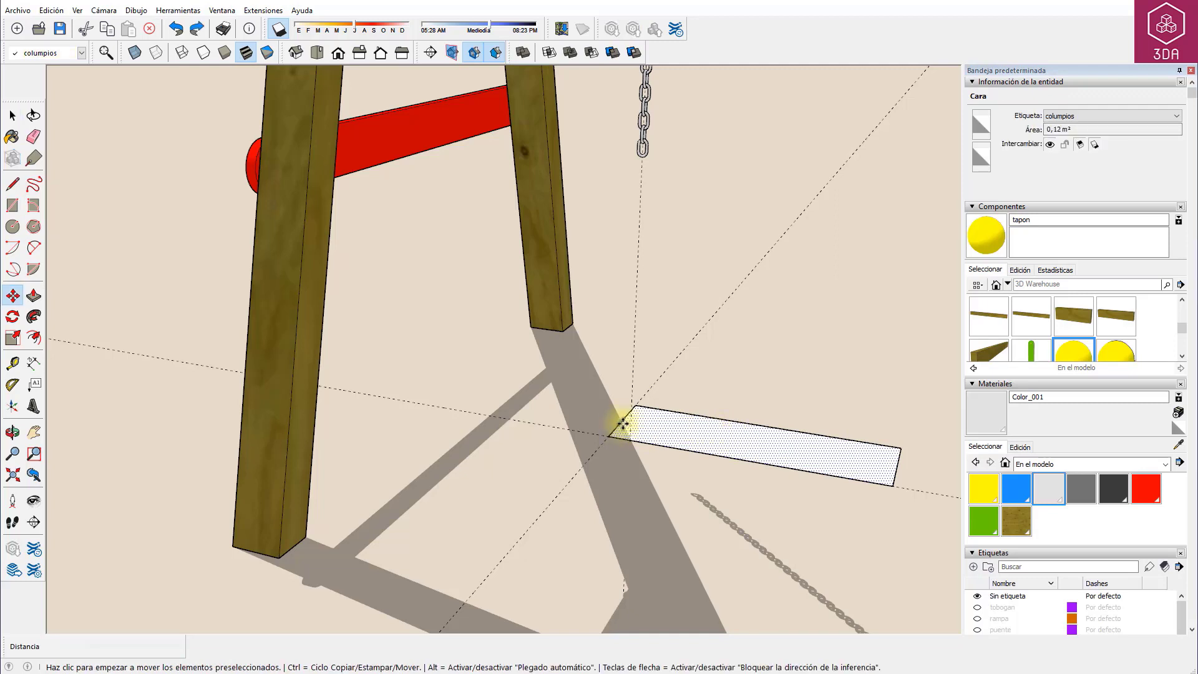
click(625, 420)
text(10)
key(Return)
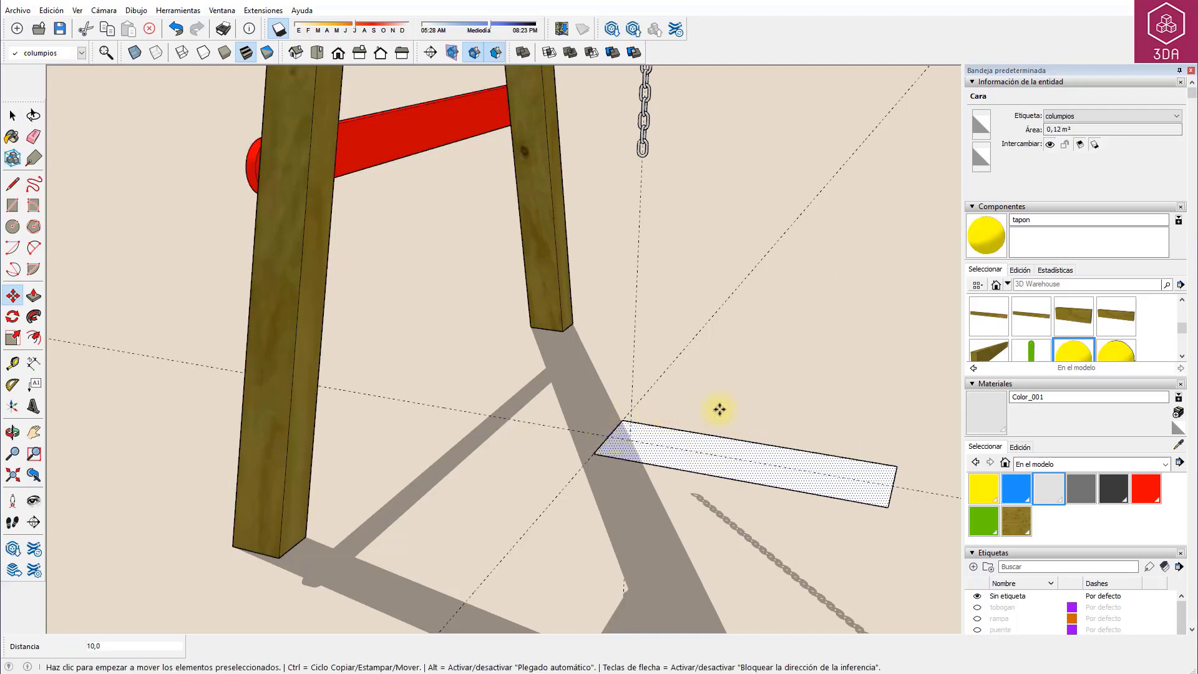
scroll(895, 448, up, 2)
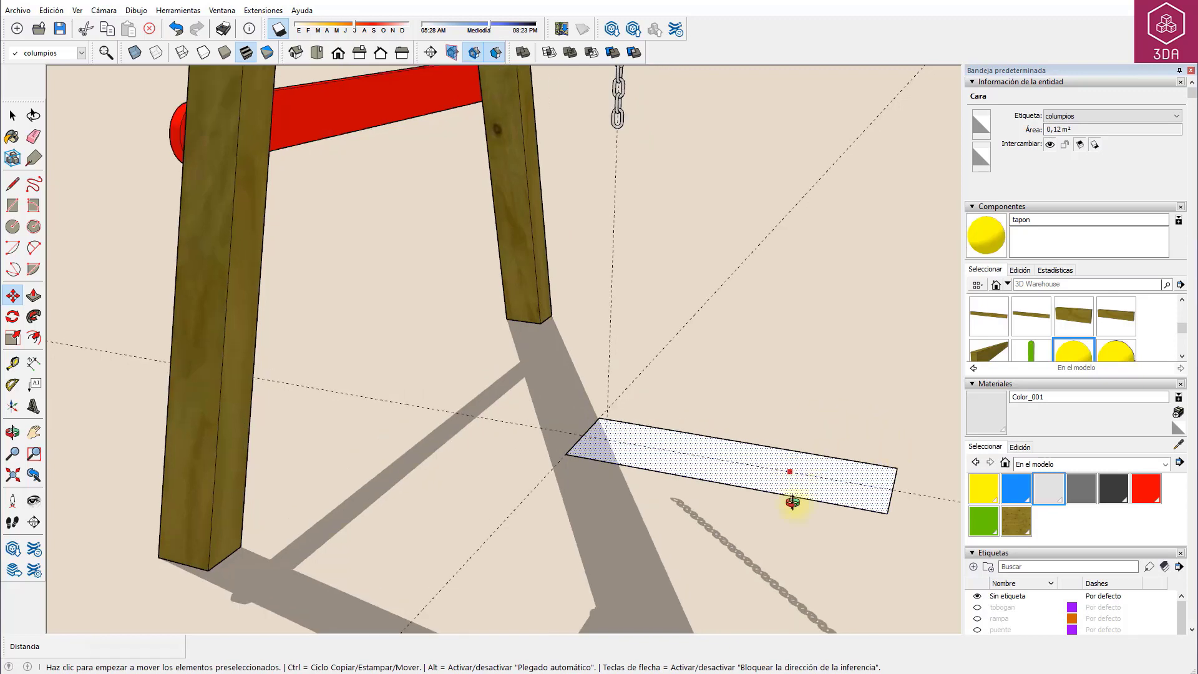
middle_drag(792, 497, 891, 546)
key(space)
scroll(905, 462, up, 2)
scroll(904, 461, up, 1)
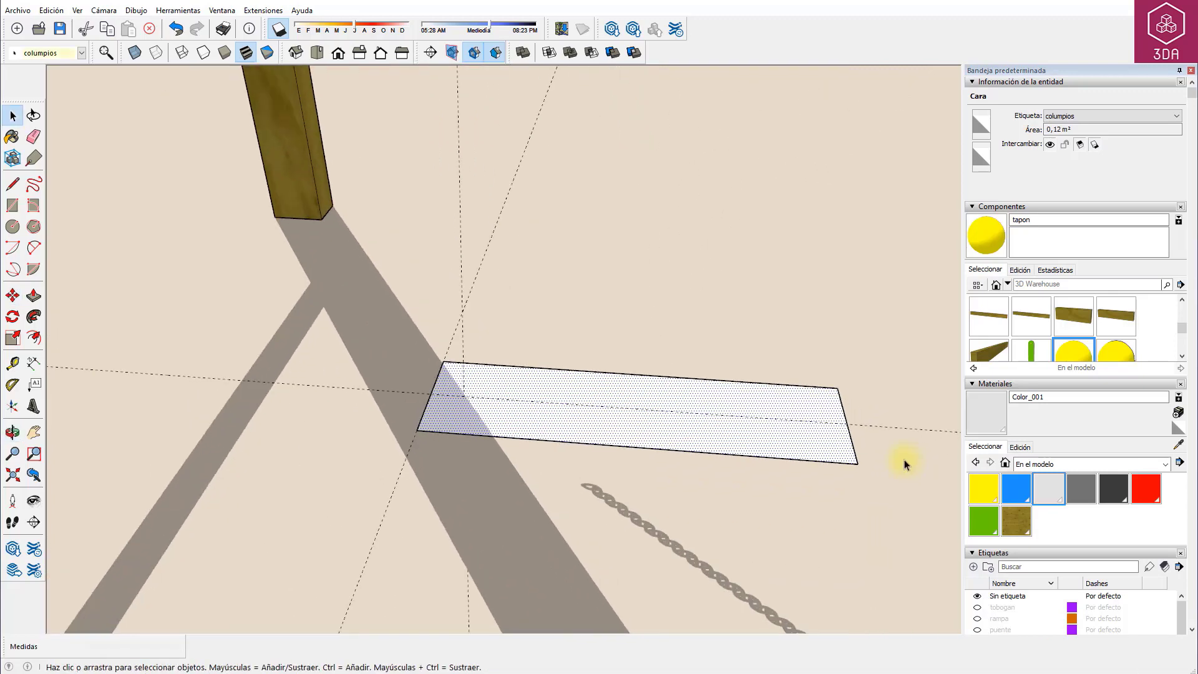
scroll(904, 459, up, 1)
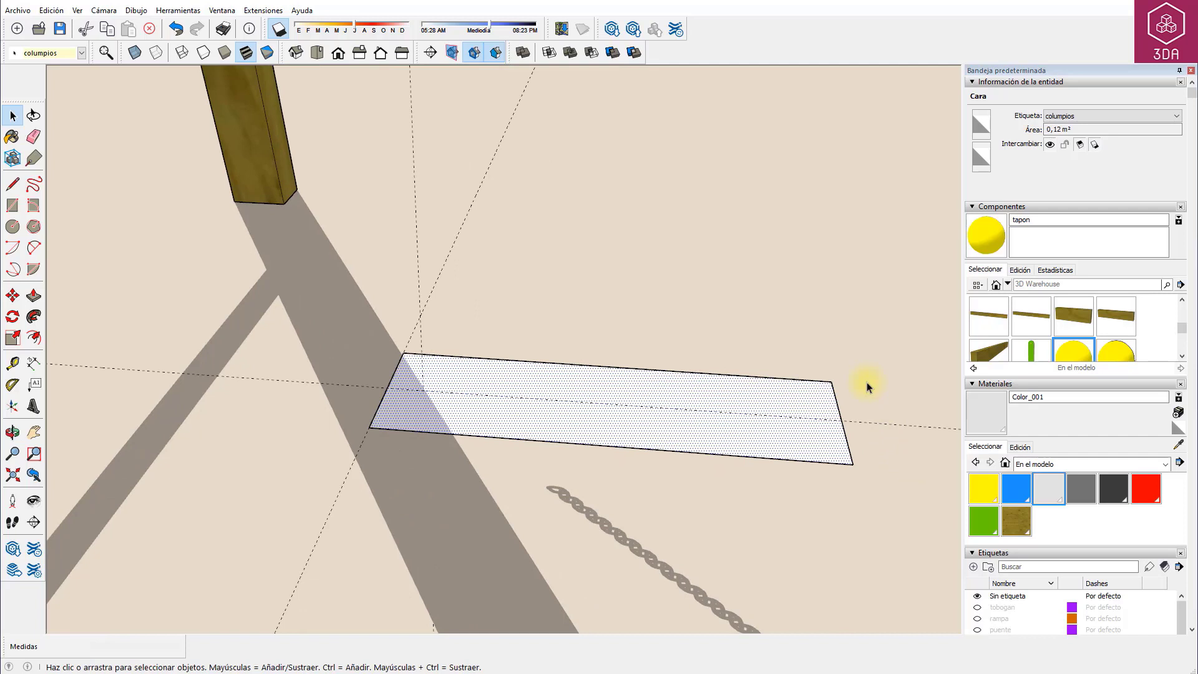
Draw a 5 by 10 upright profile face at the rectangle's far end
key(l)
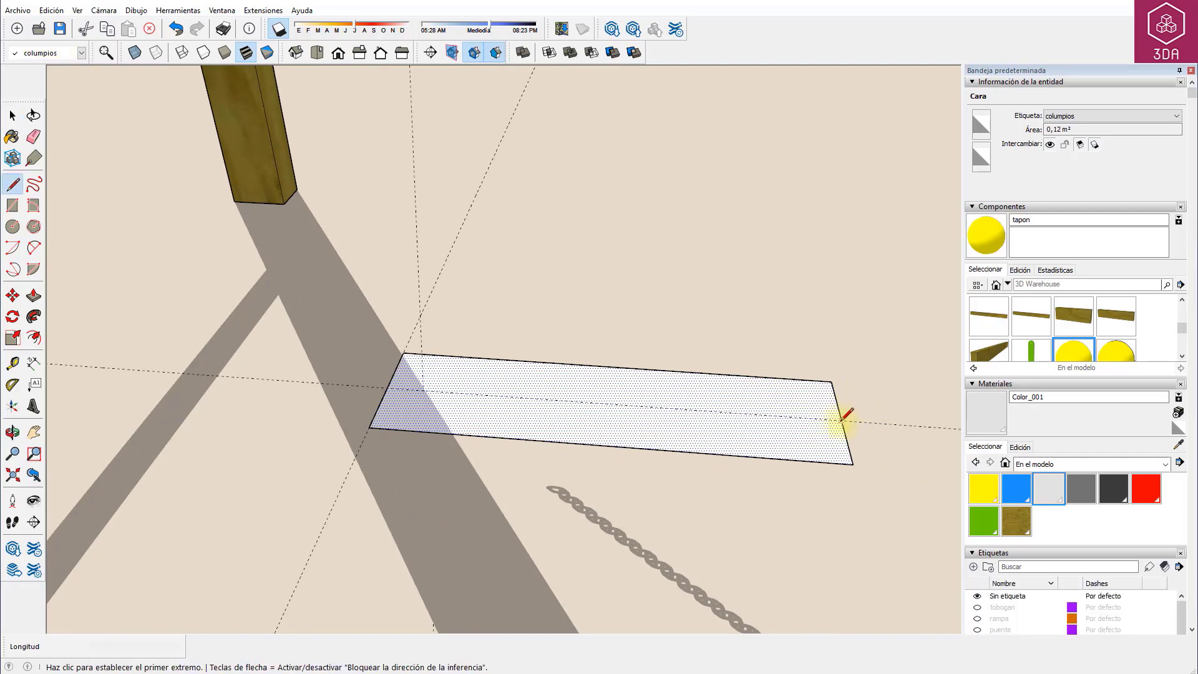
click(841, 419)
text(5)
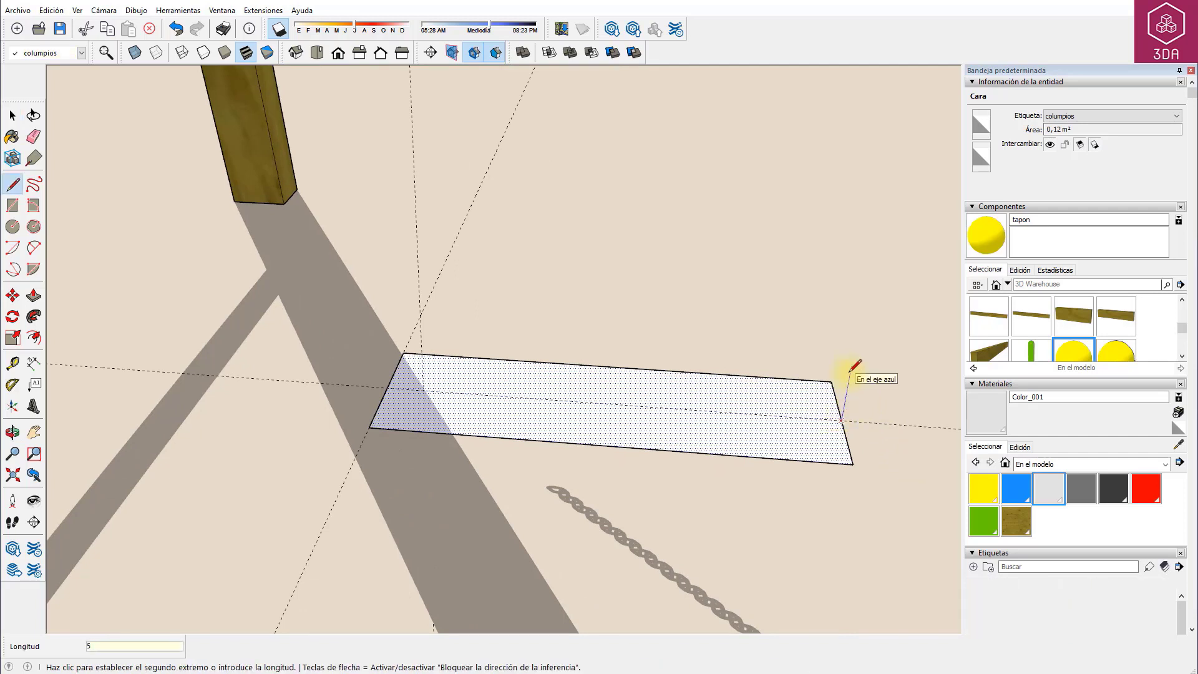
key(Return)
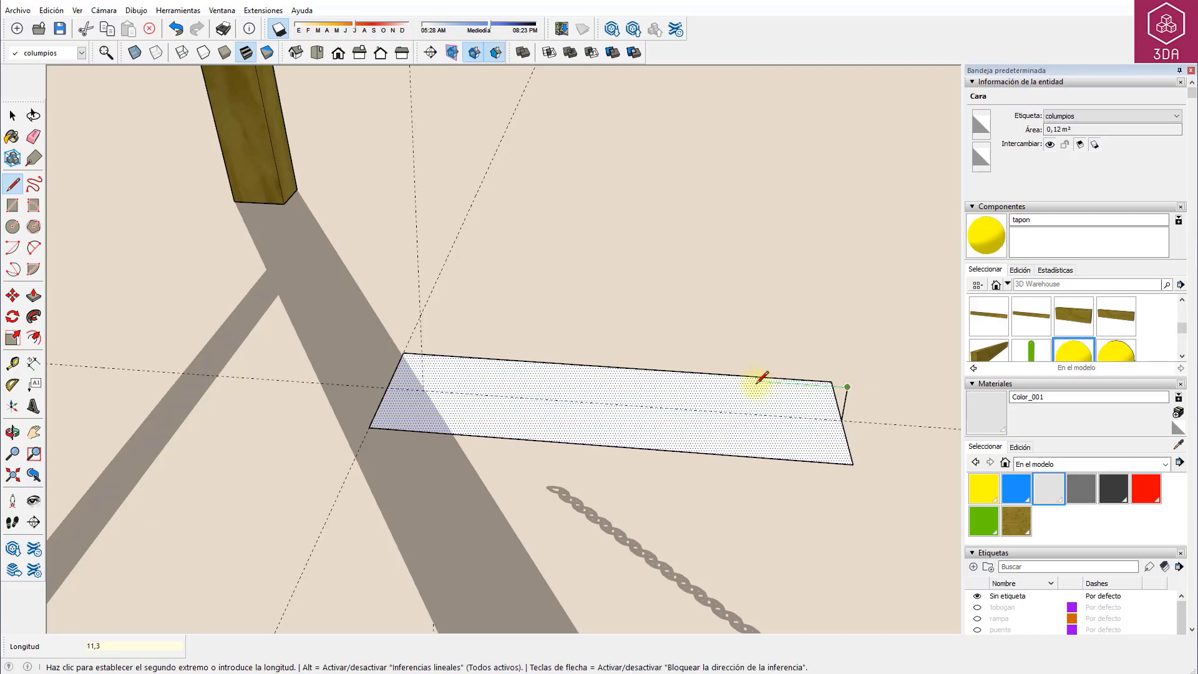
text(10)
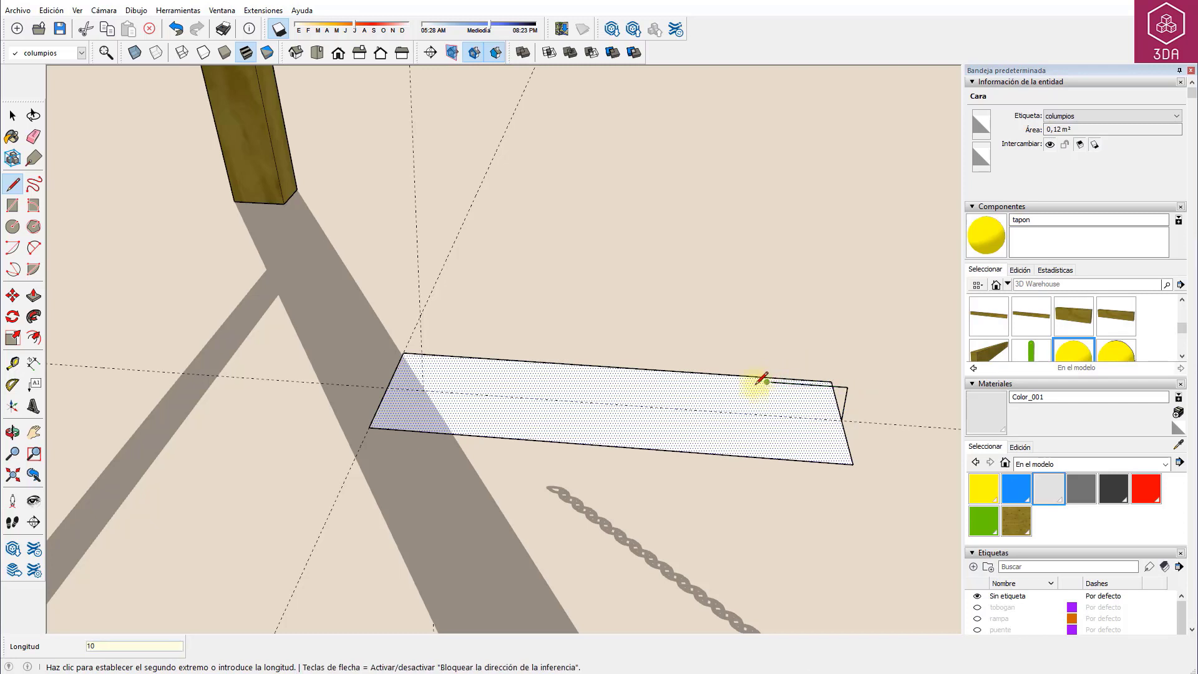
key(Return)
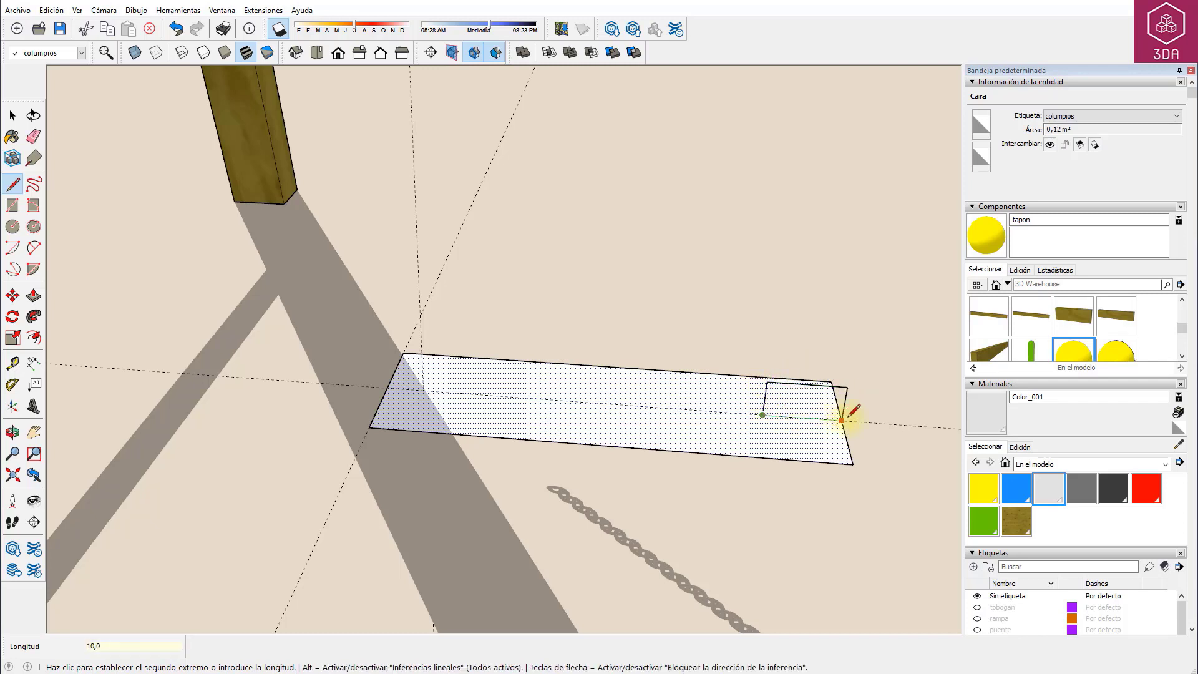
click(842, 419)
scroll(870, 399, up, 3)
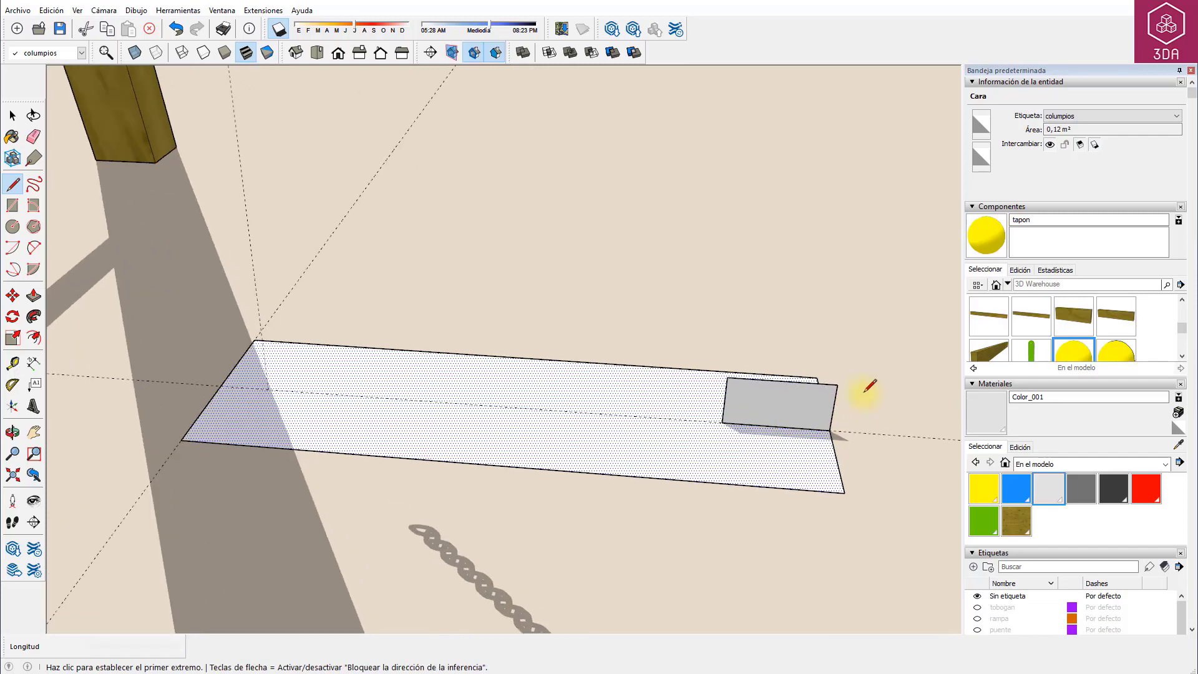
scroll(869, 387, up, 3)
middle_drag(850, 393, 822, 384)
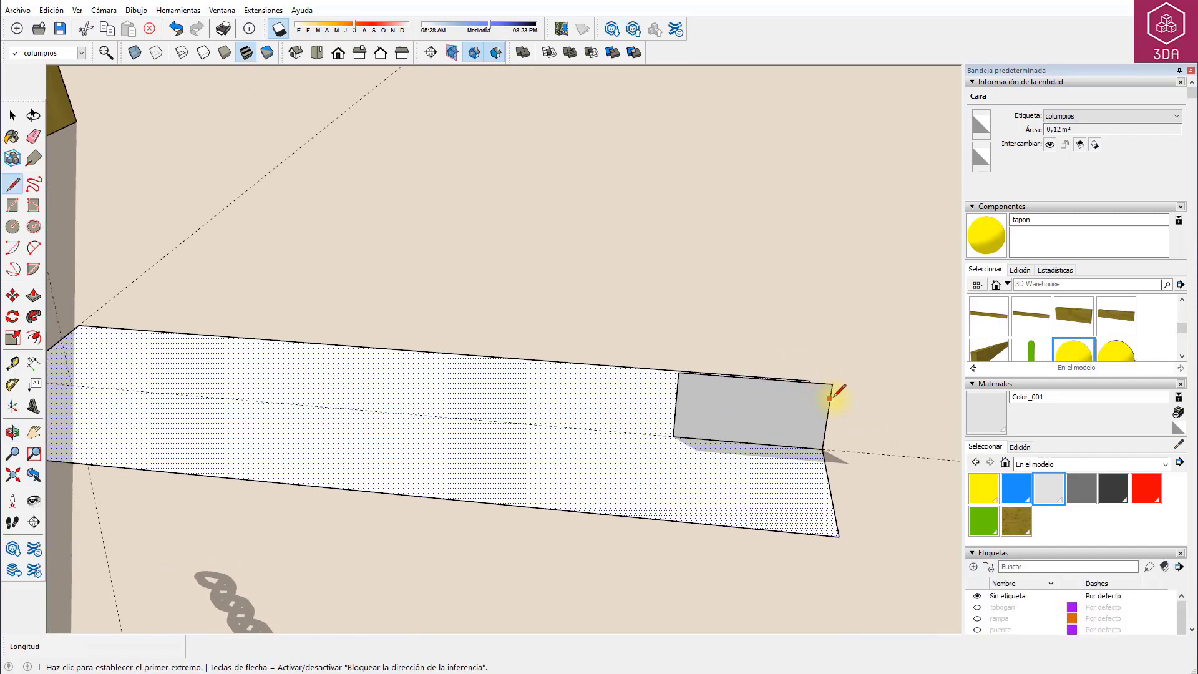
scroll(825, 380, up, 2)
key(space)
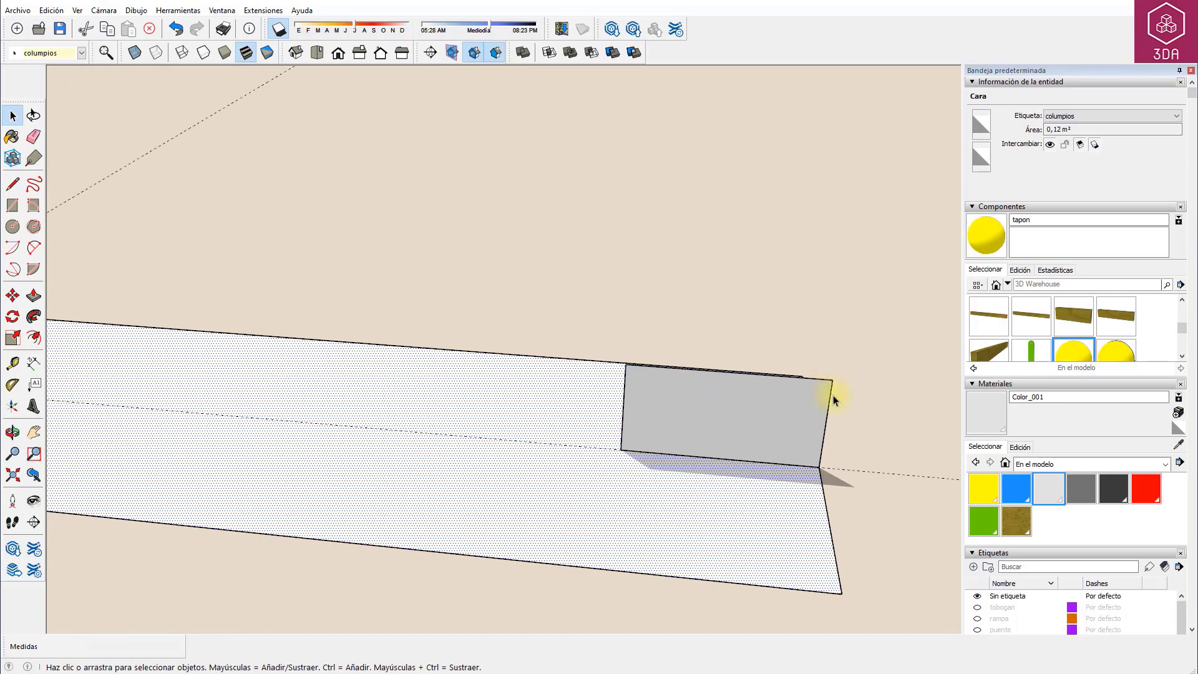
Round the profile's top corner with a two-point arc
click(35, 247)
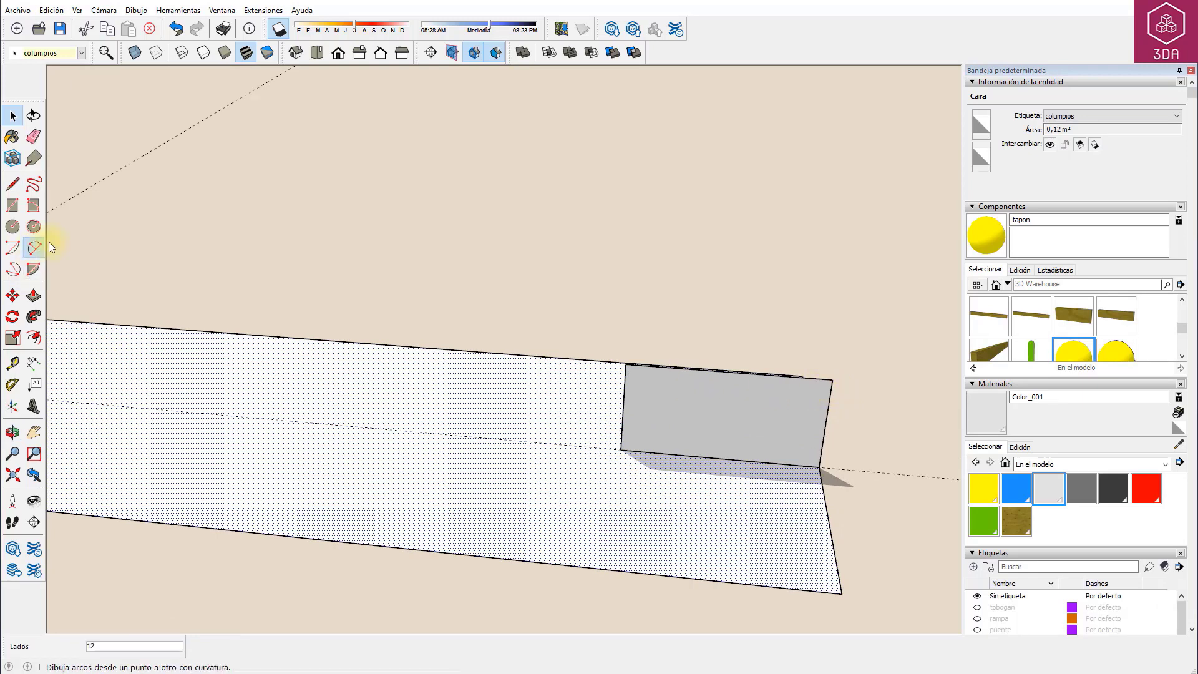
click(812, 378)
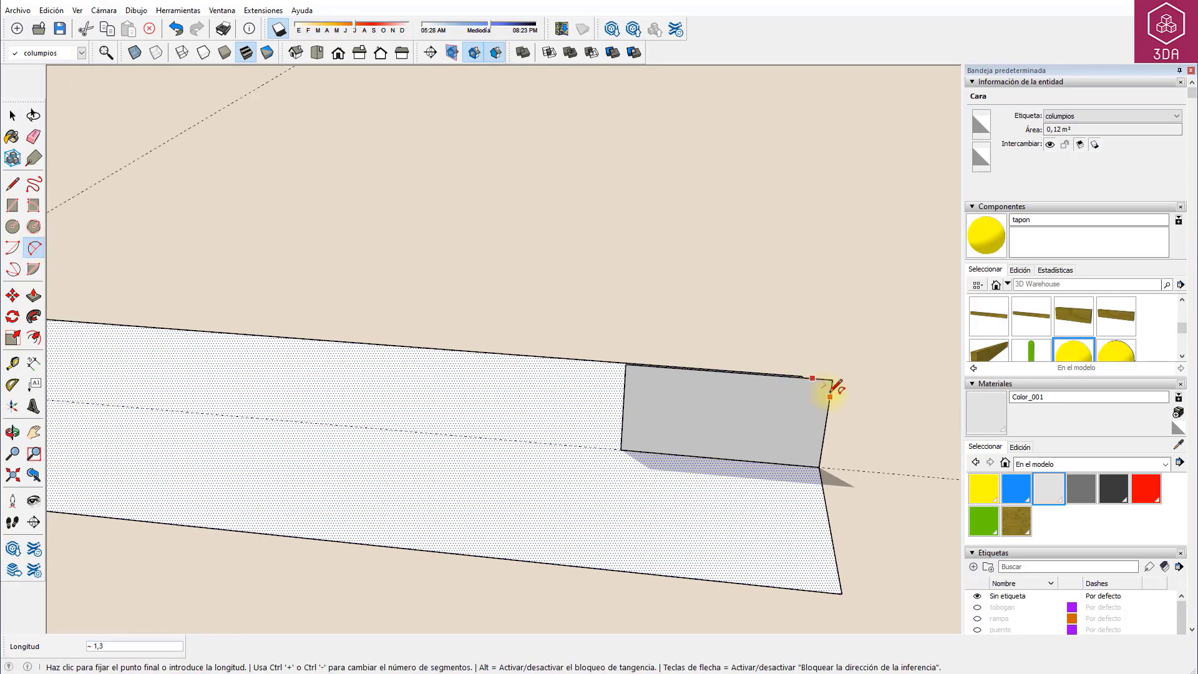
click(830, 393)
scroll(833, 385, up, 3)
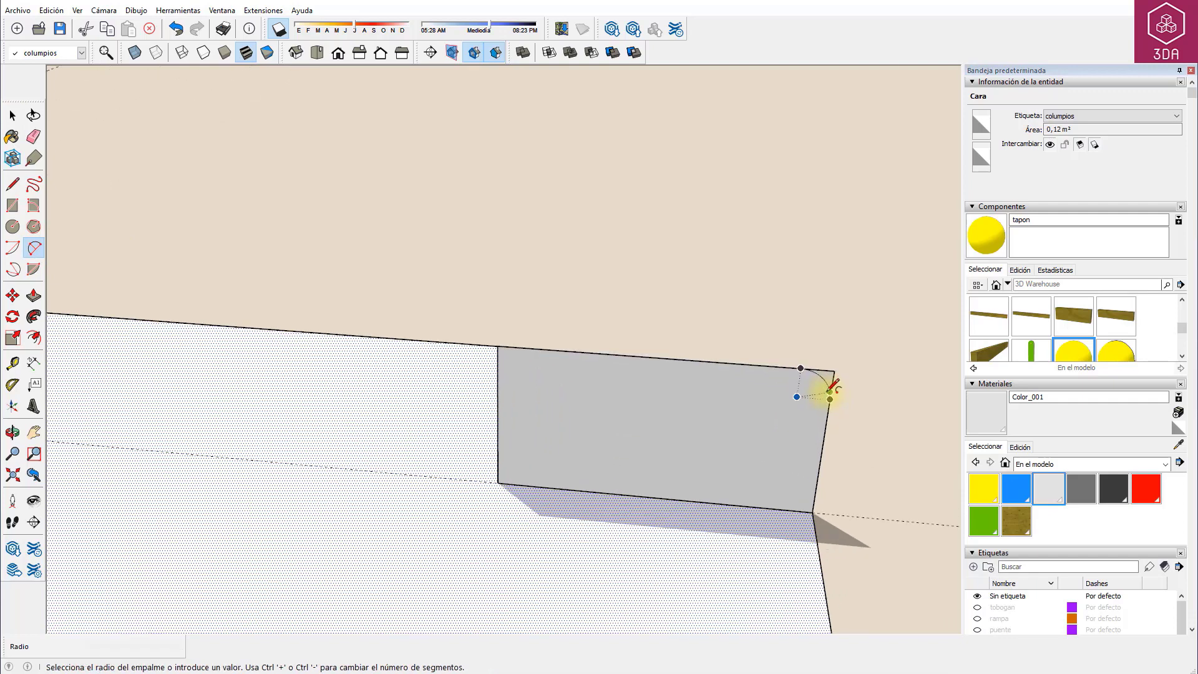
click(826, 382)
key(space)
Set the arc radius to 1,0 and delete the leftover square corner
click(826, 381)
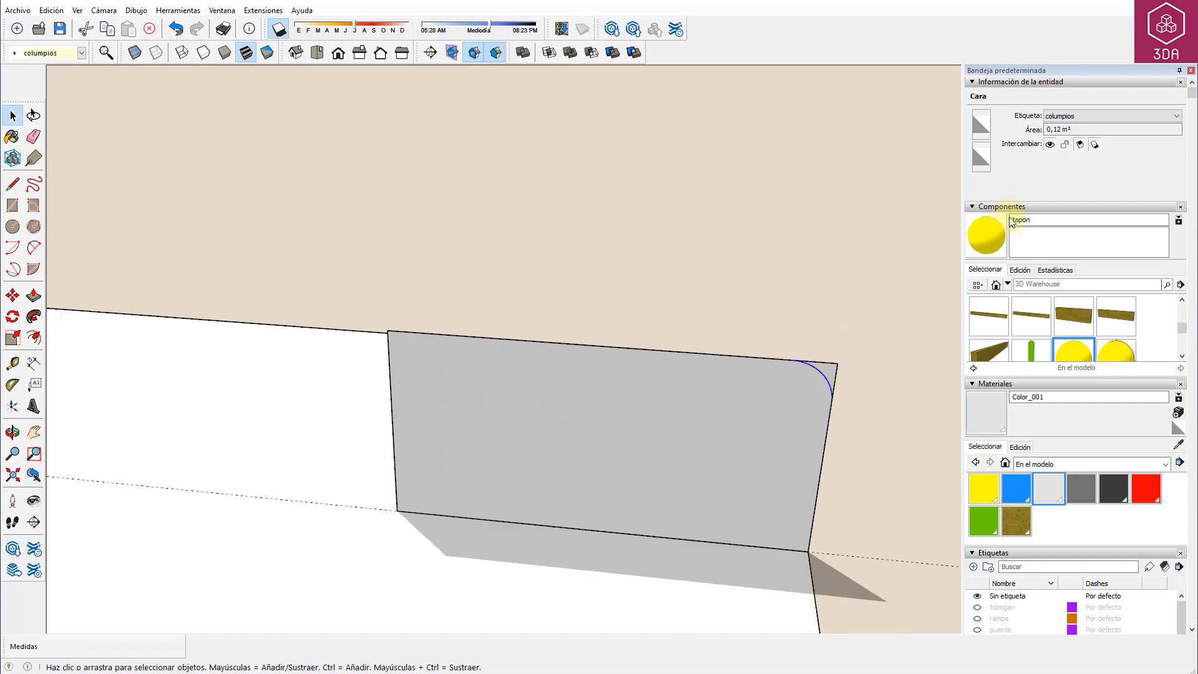
drag(1068, 129, 990, 129)
text(1,0)
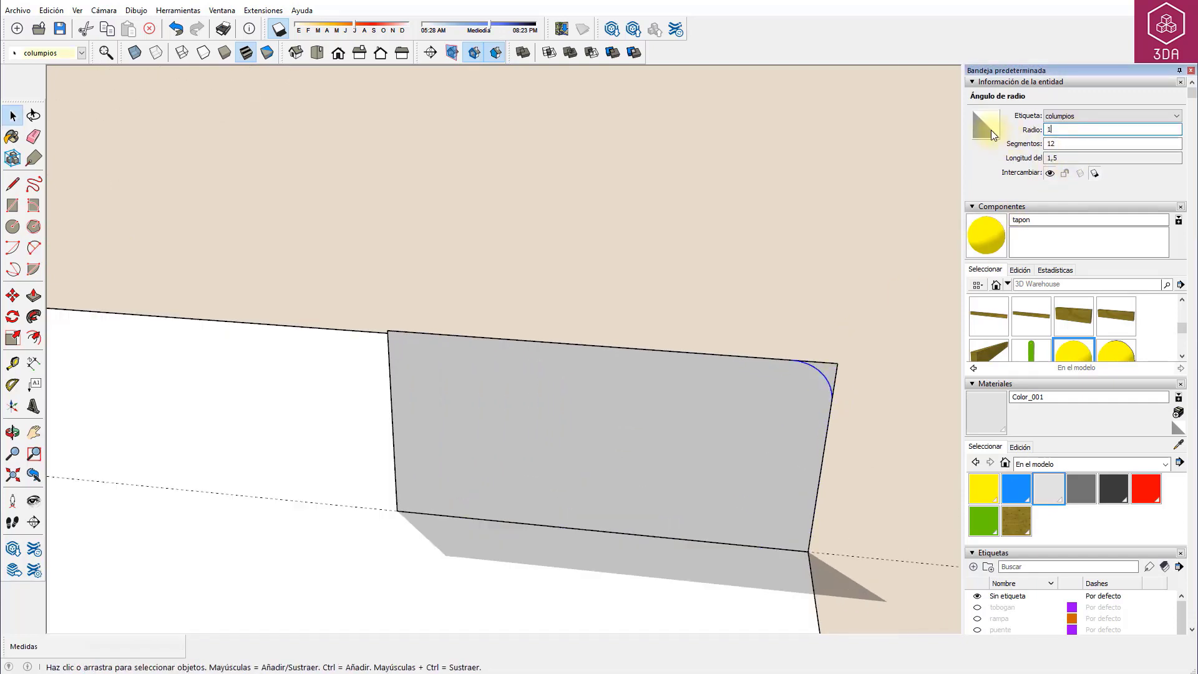
key(Return)
click(828, 364)
key(Delete)
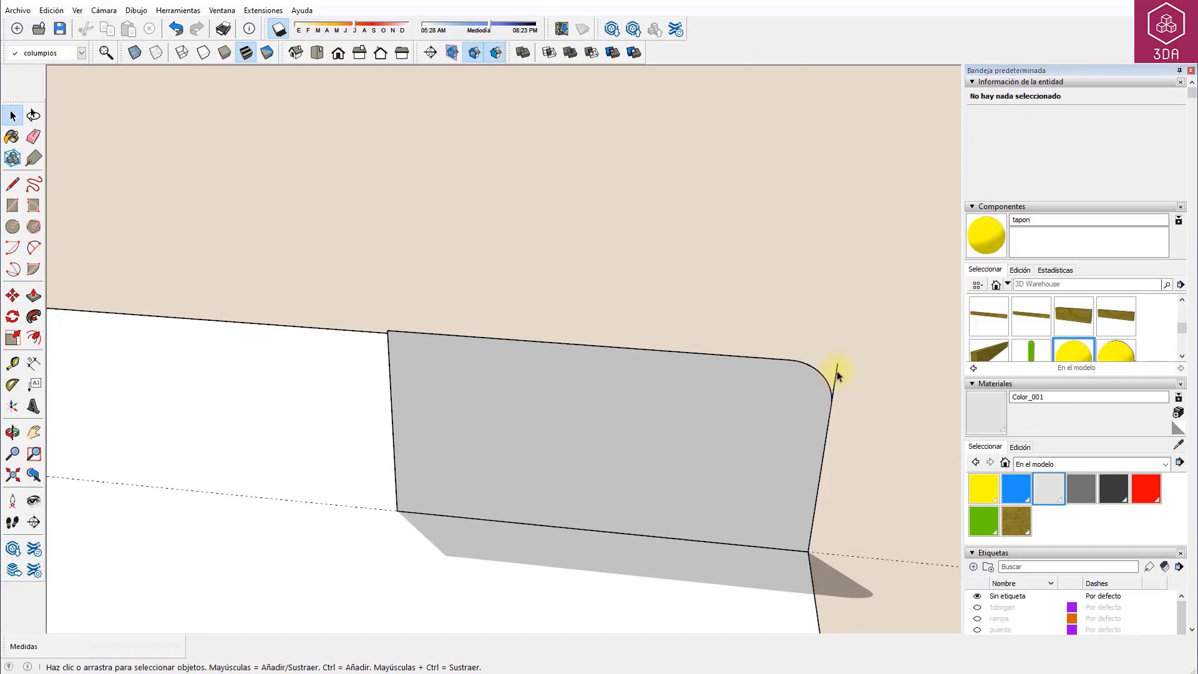
scroll(701, 331, down, 3)
Sweep the rounded profile along the seat face with Follow Me to form the board
scroll(526, 428, down, 2)
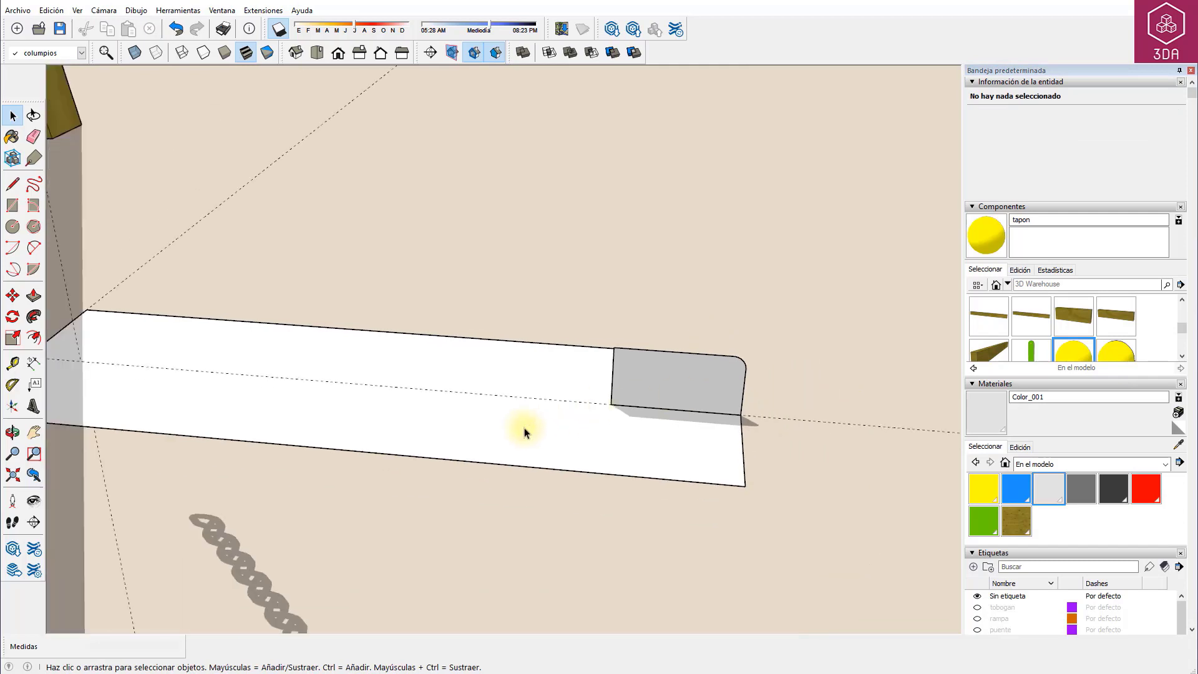
click(527, 430)
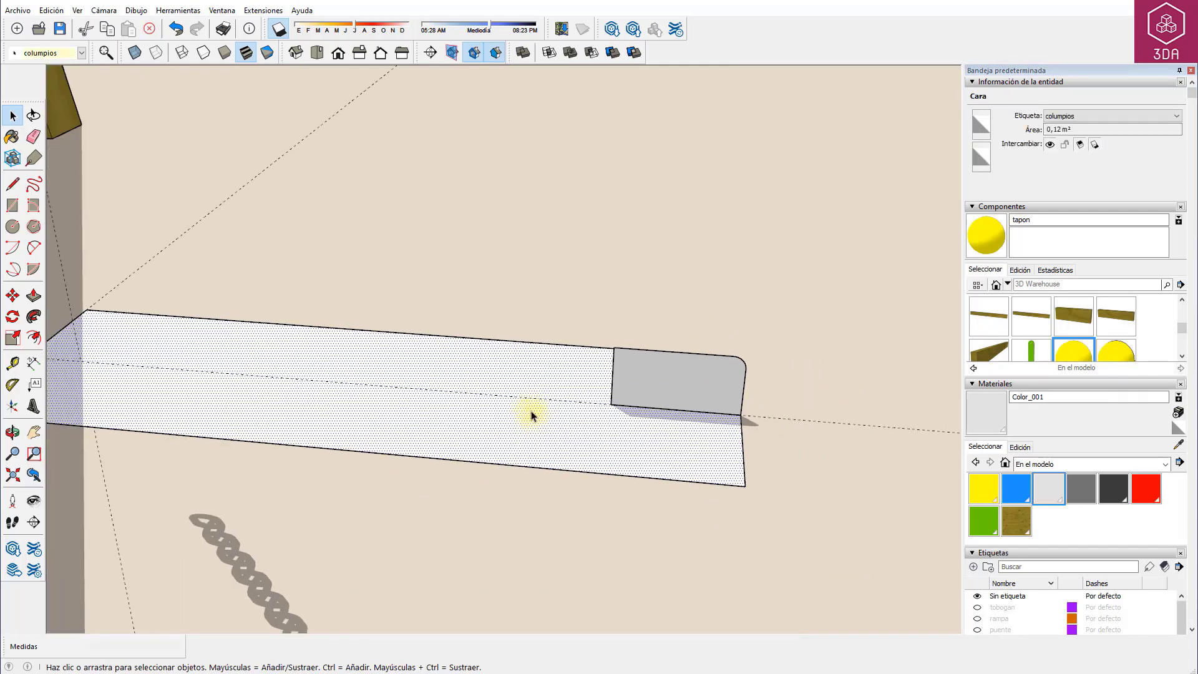
click(34, 317)
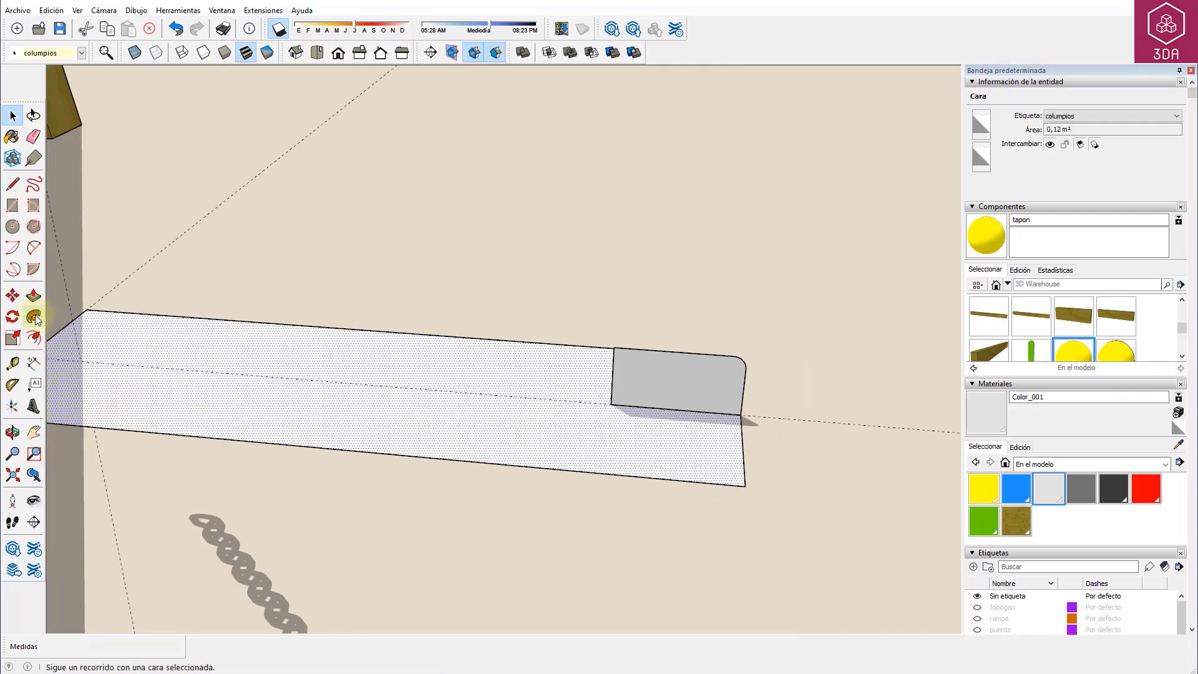
click(720, 374)
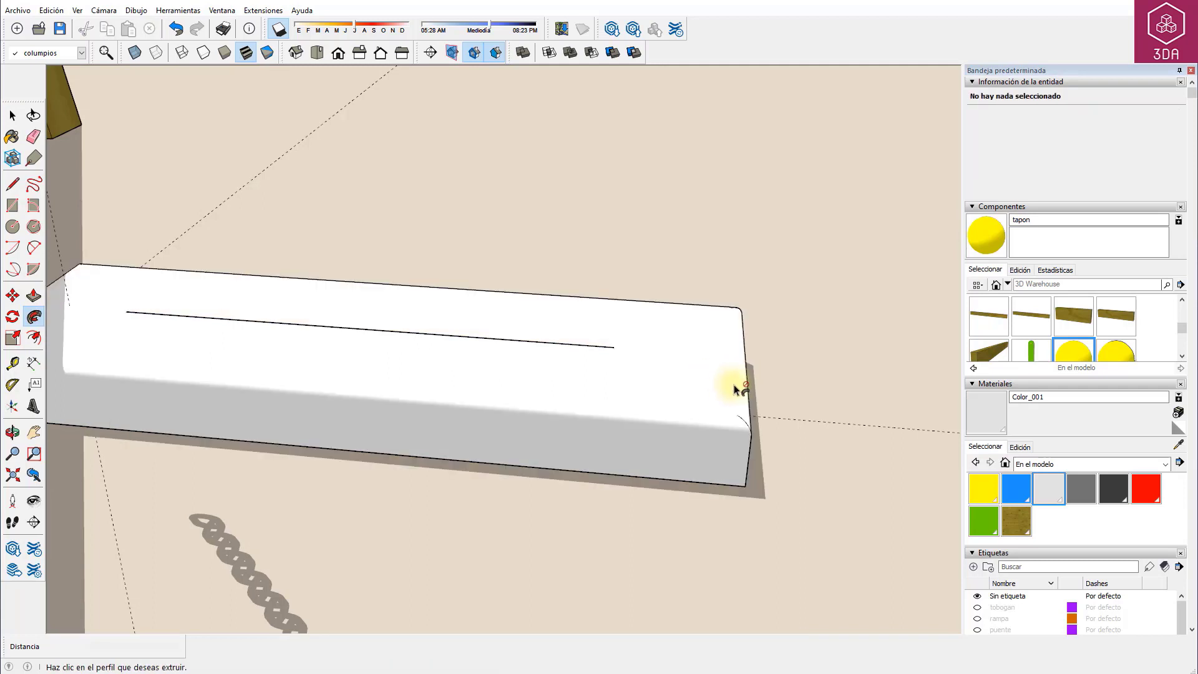
middle_drag(763, 401, 705, 433)
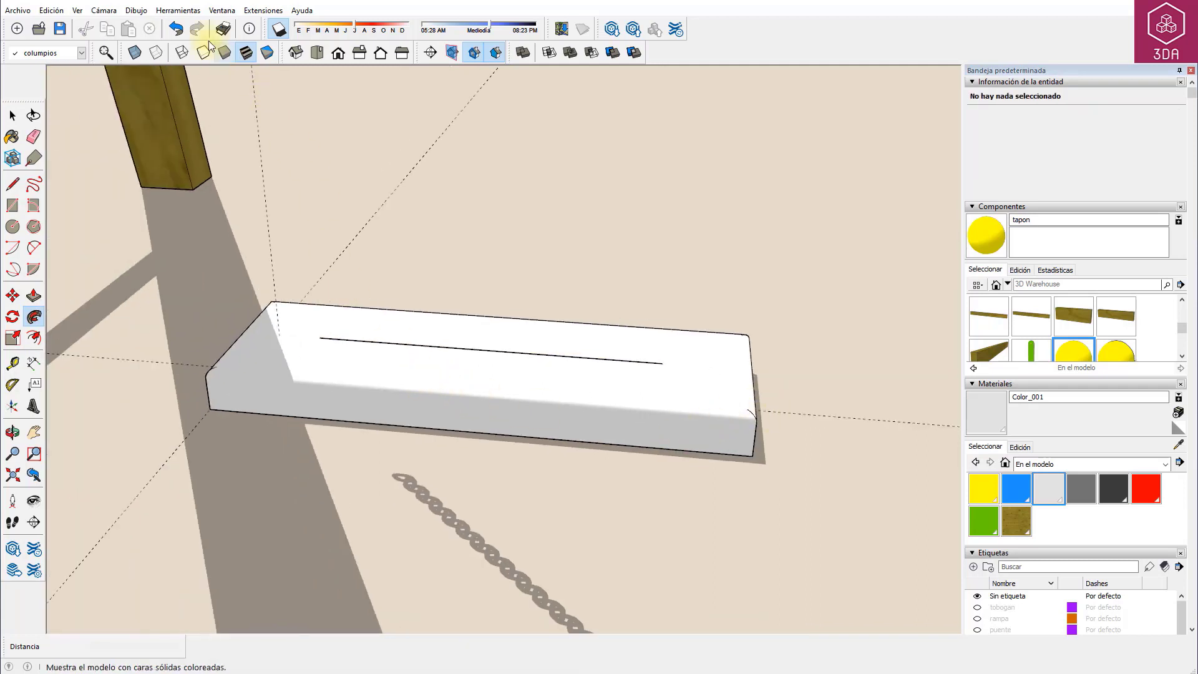
Delete the leftover inner edge using X-ray view, then select the whole board
click(135, 54)
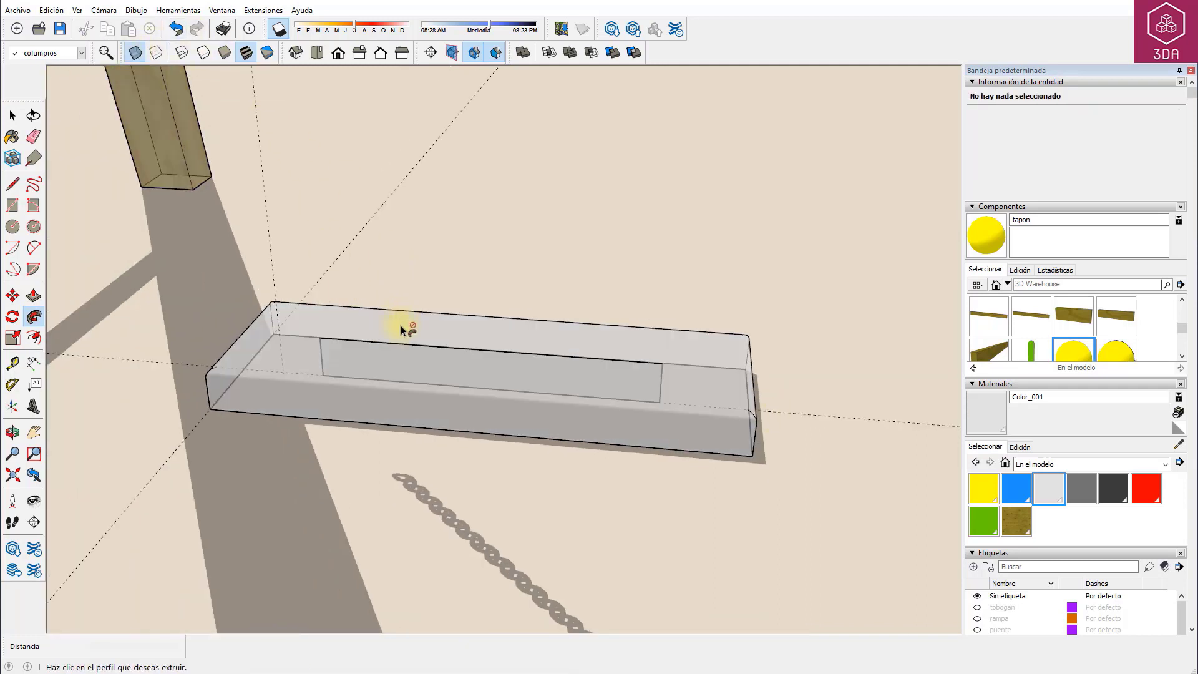
key(space)
click(398, 343)
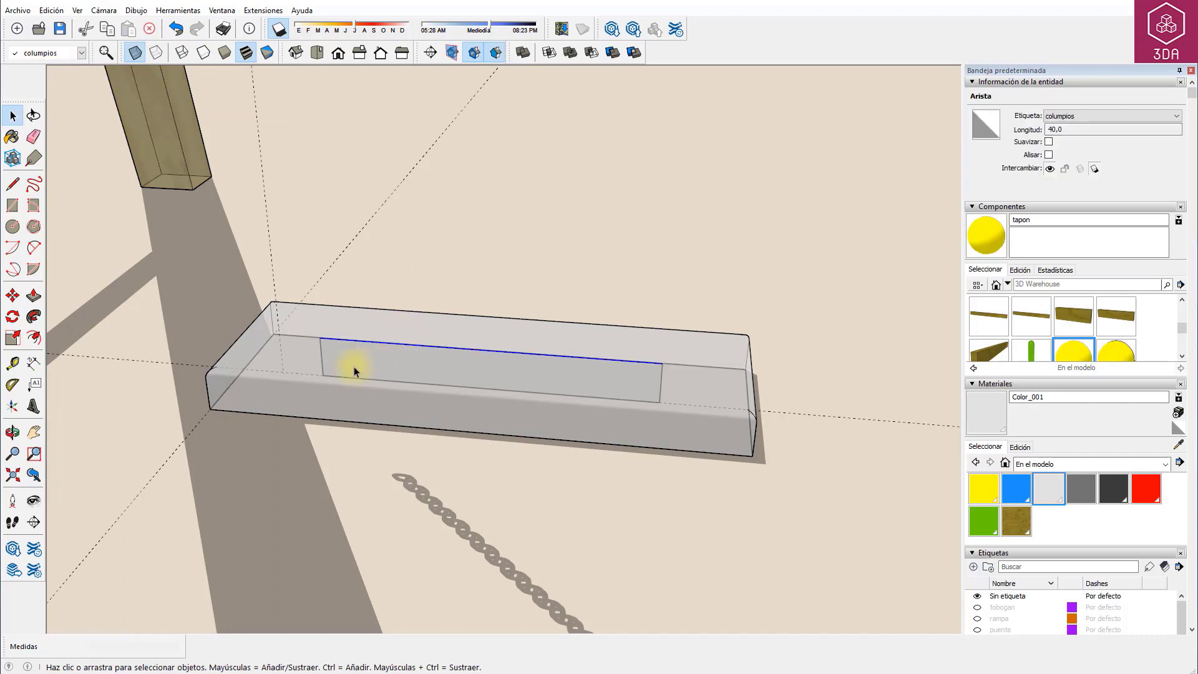
key(Delete)
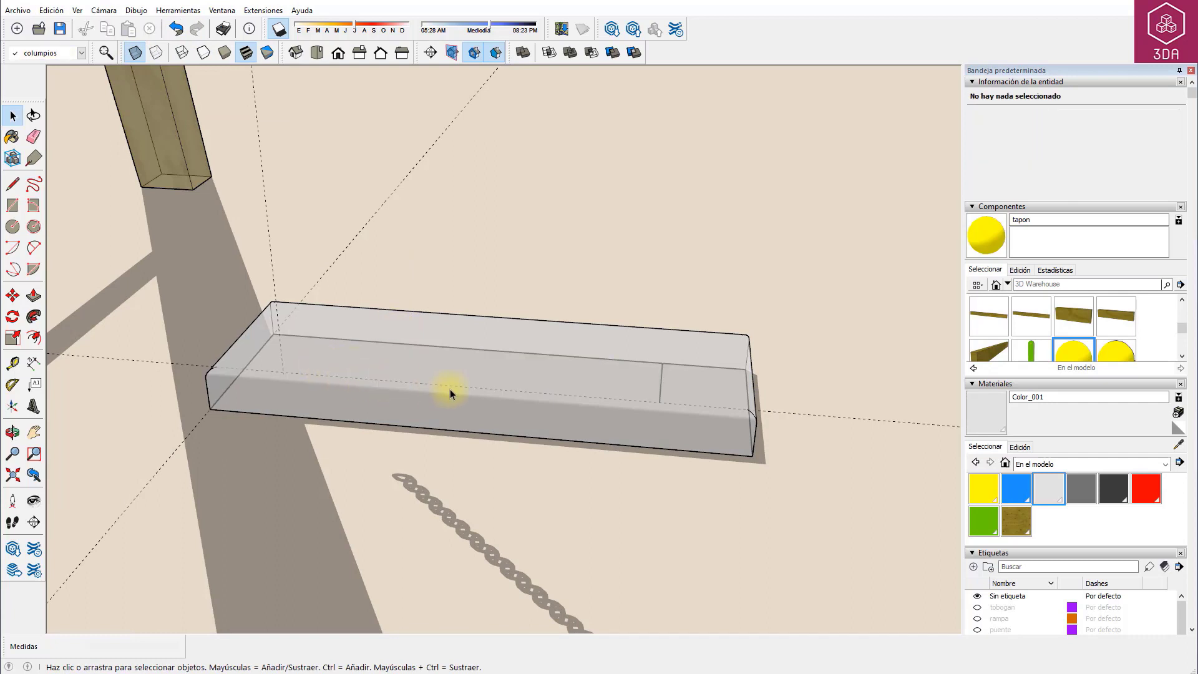
click(135, 52)
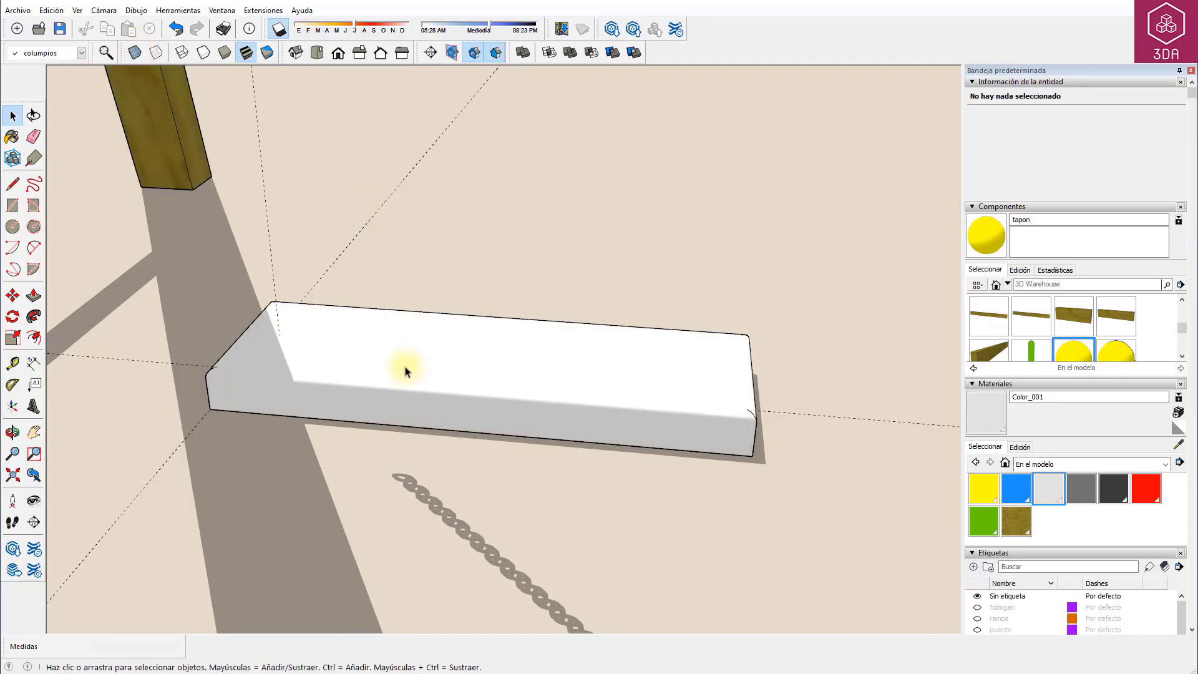
triple_click(405, 373)
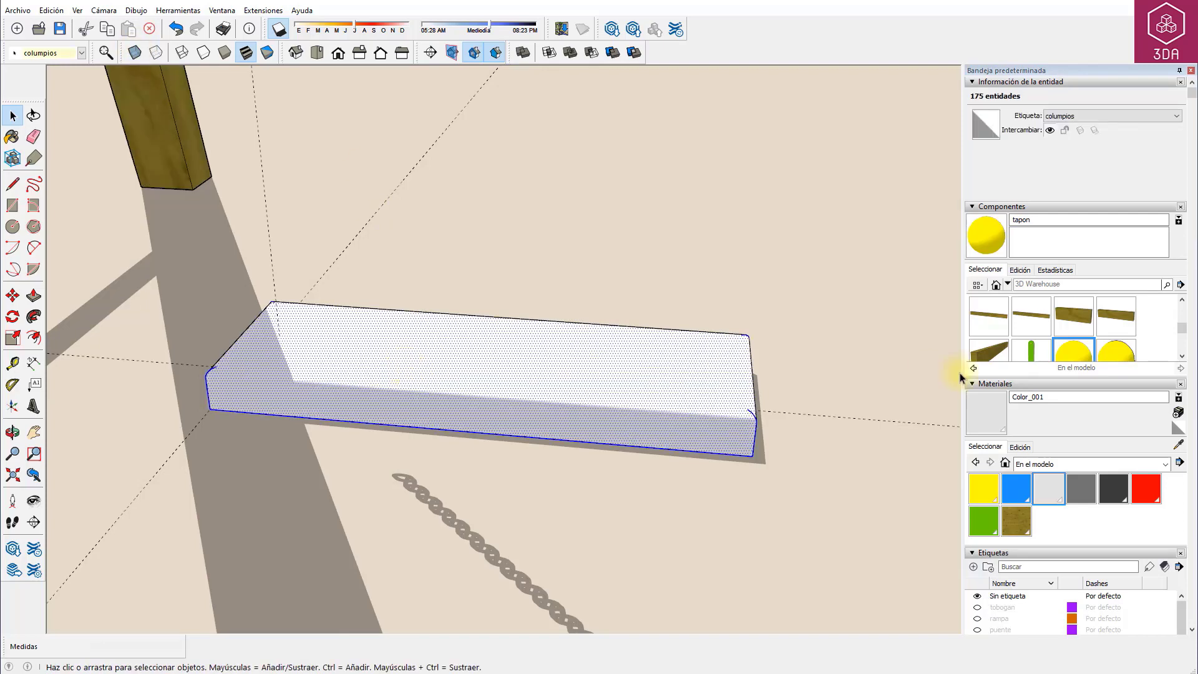
Paint the seat dark grey and make it a component named 'asiento'
click(1075, 484)
click(617, 356)
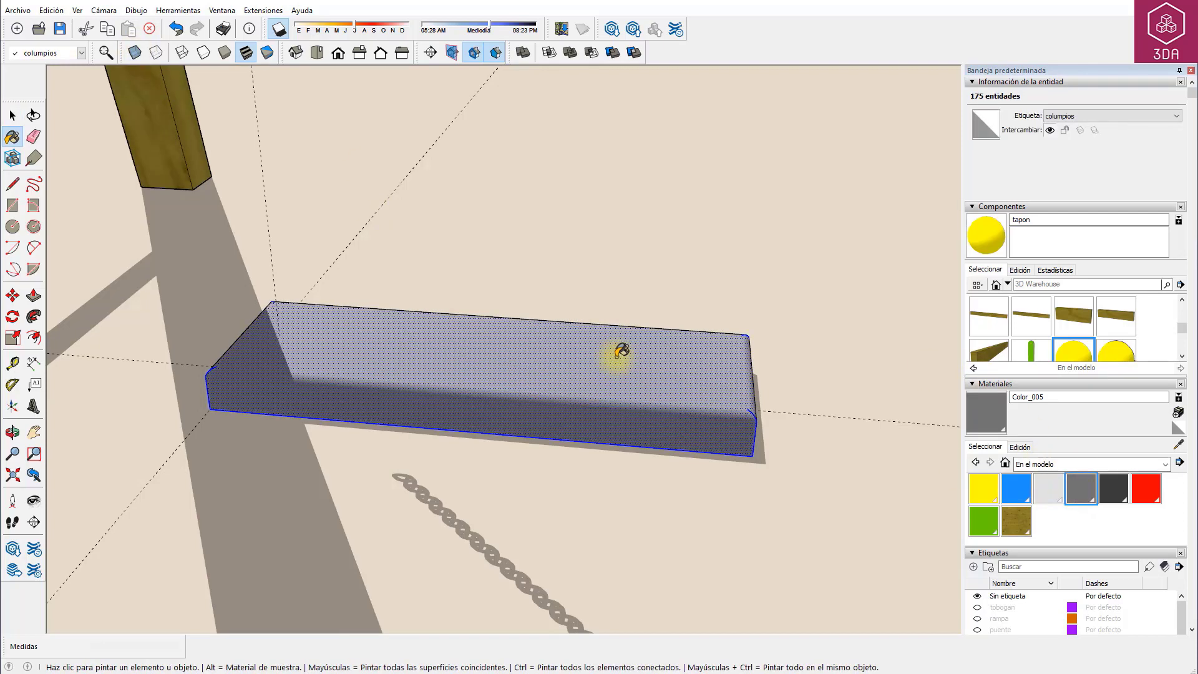
right_click(615, 359)
click(672, 451)
text(asient)
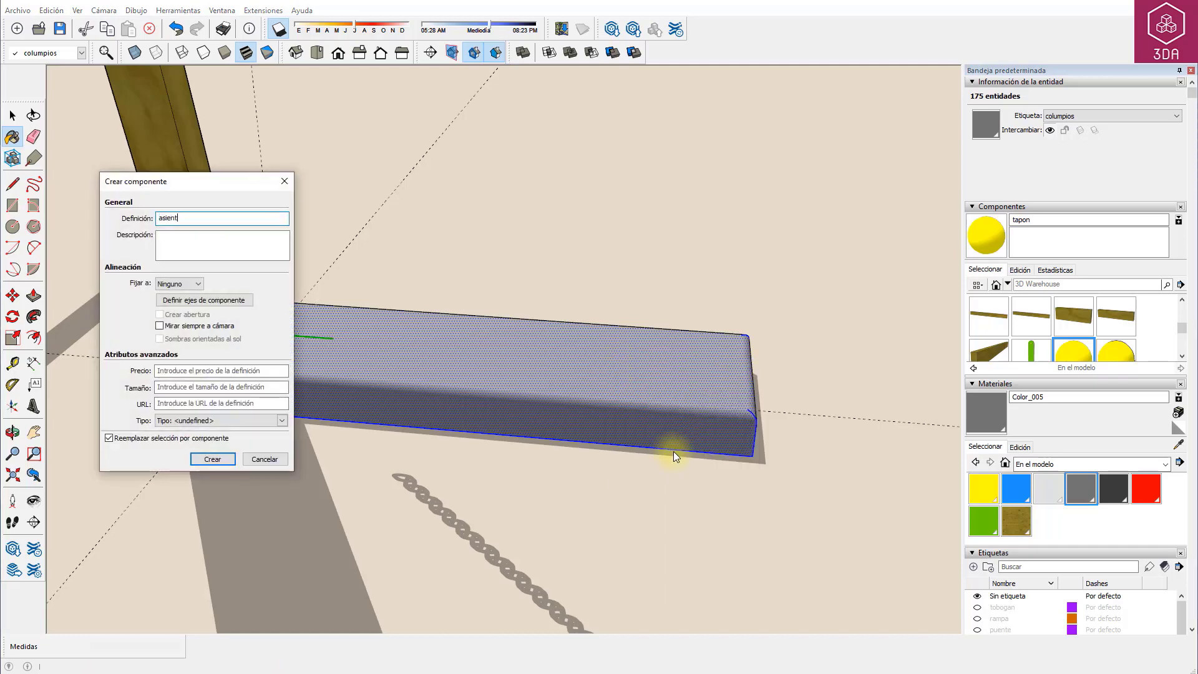
text(o)
key(Return)
key(space)
click(652, 495)
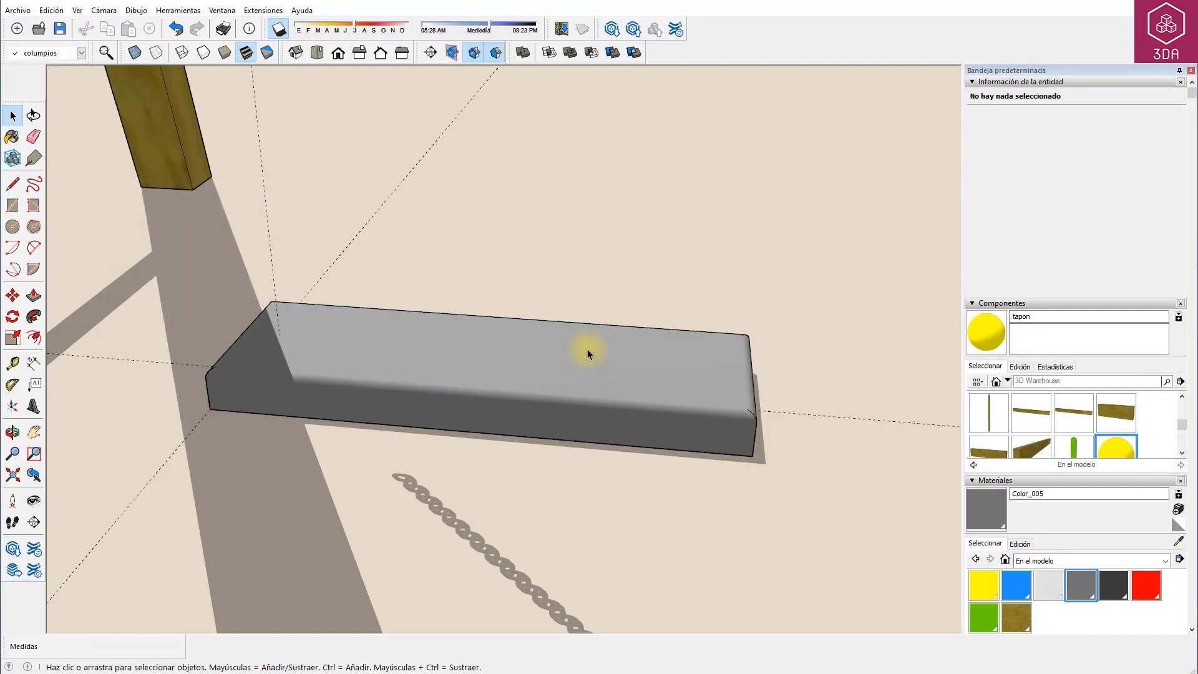
Raise the asiento component 36 units straight up beneath the chain
click(584, 355)
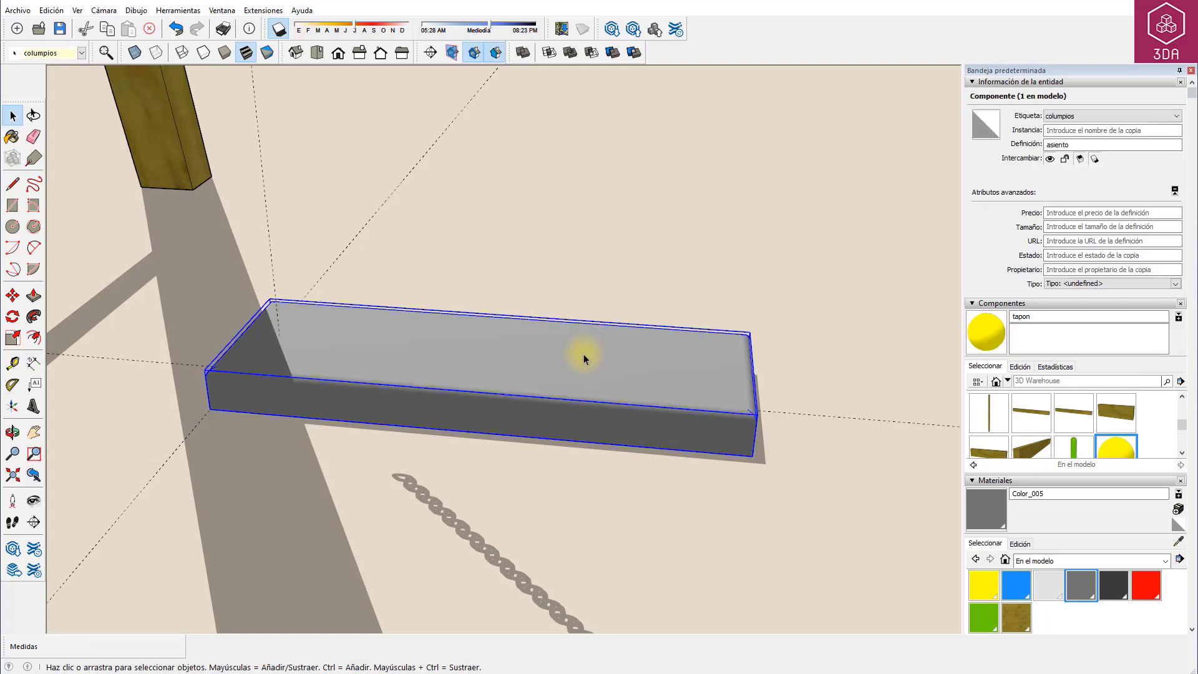
key(m)
click(788, 336)
text(36)
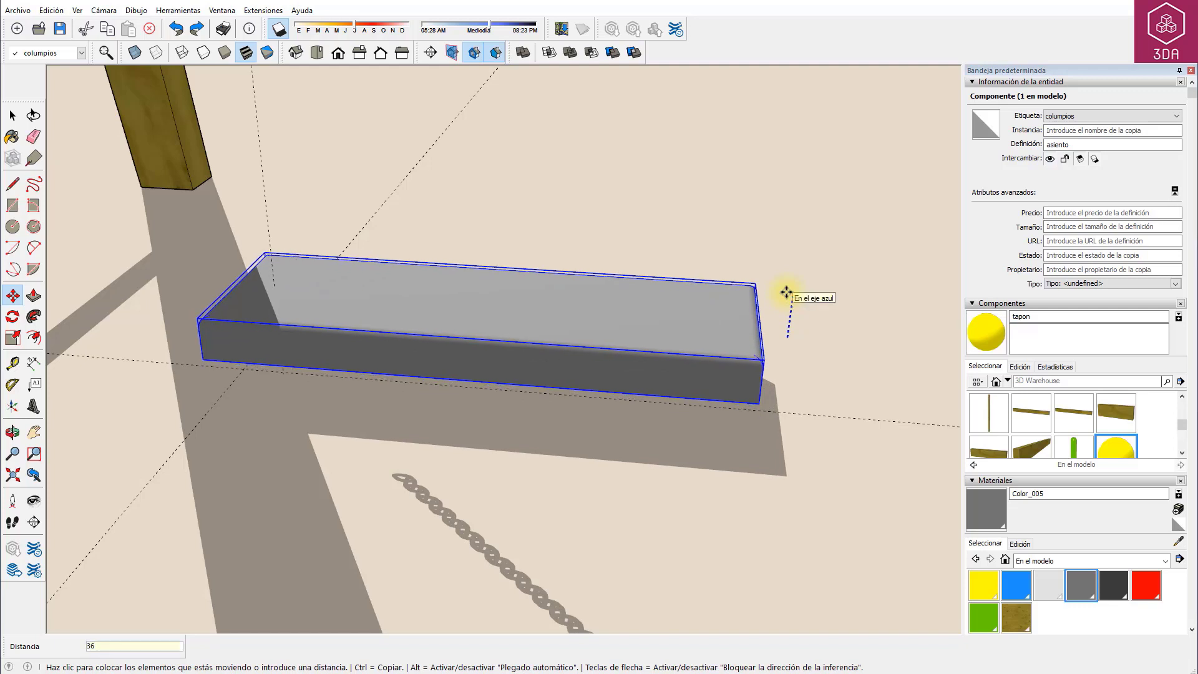
key(Return)
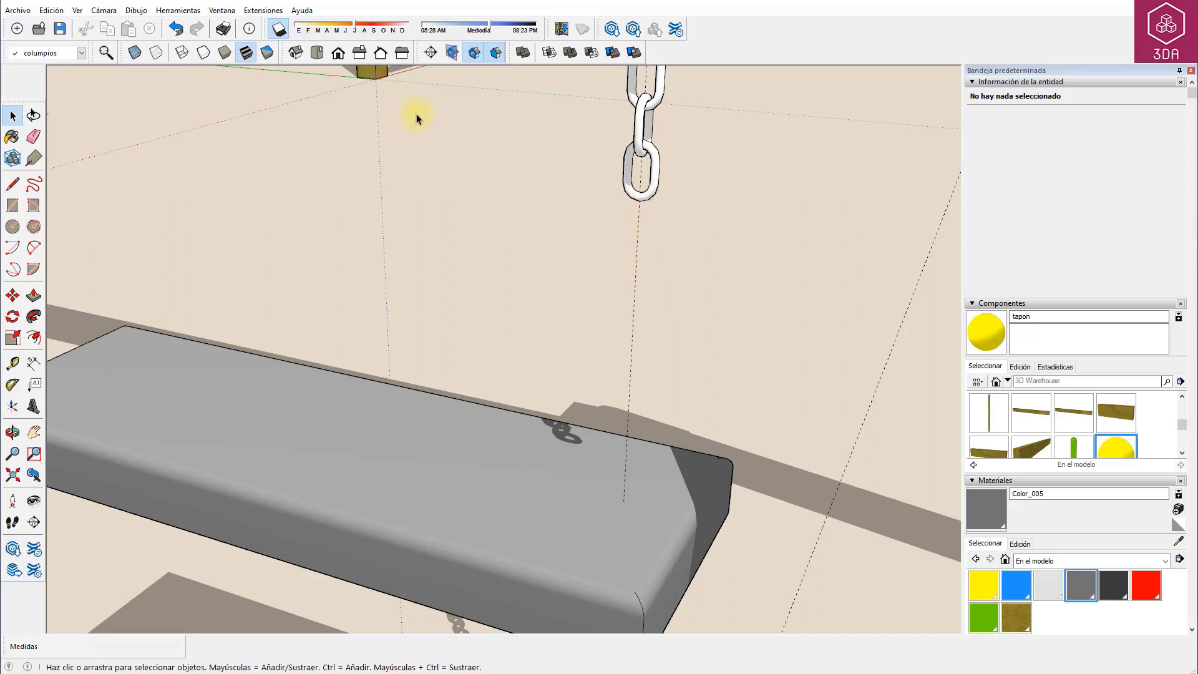
Turn on hidden geometry display and zoom in on the chain's bottom link
click(79, 11)
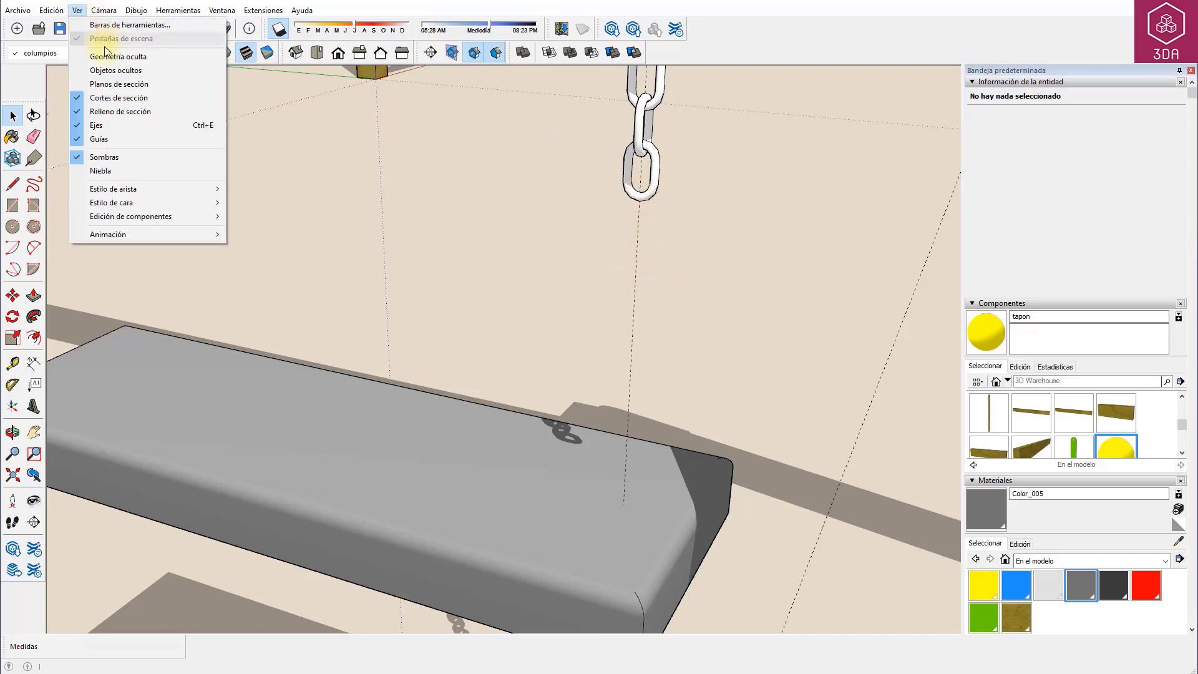
click(113, 52)
middle_drag(594, 189, 553, 196)
drag(554, 196, 544, 125)
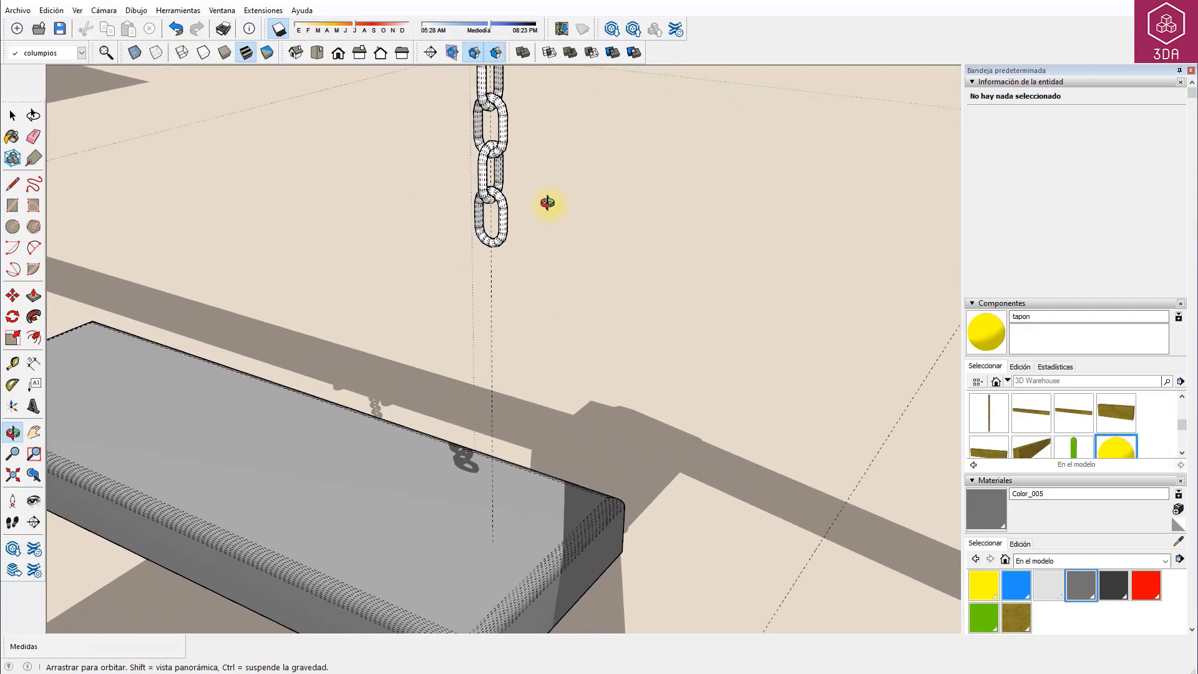
key(space)
scroll(538, 179, up, 2)
scroll(535, 187, up, 2)
scroll(546, 270, up, 2)
scroll(546, 269, up, 3)
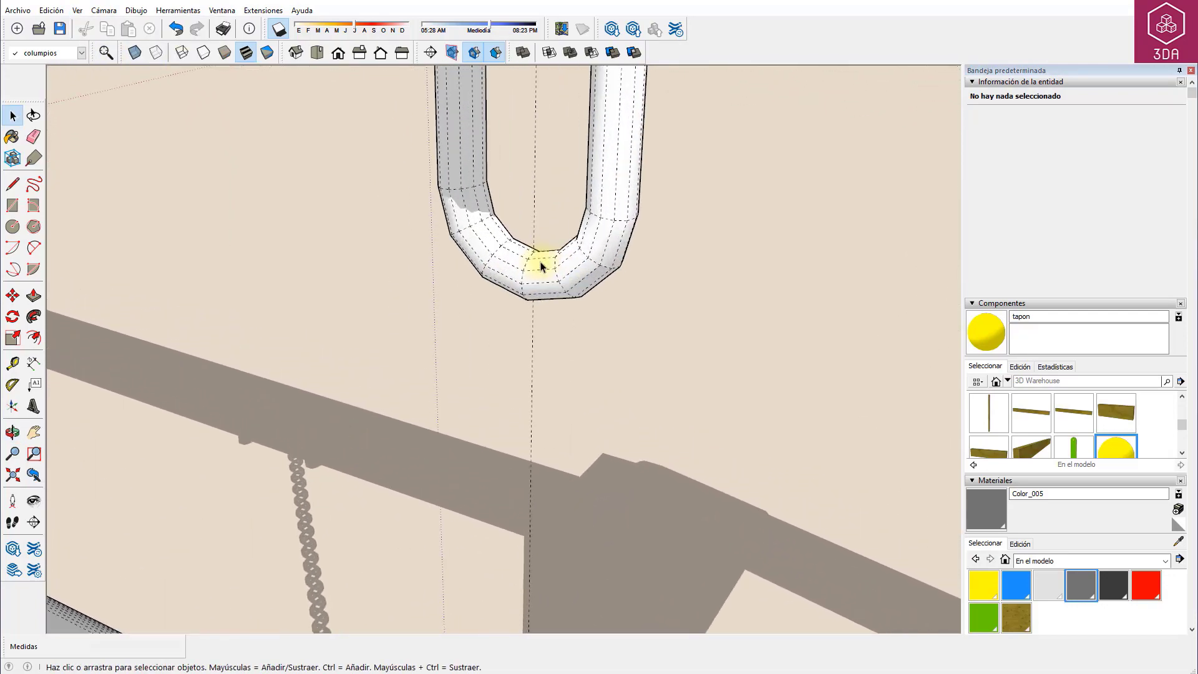
scroll(538, 260, up, 3)
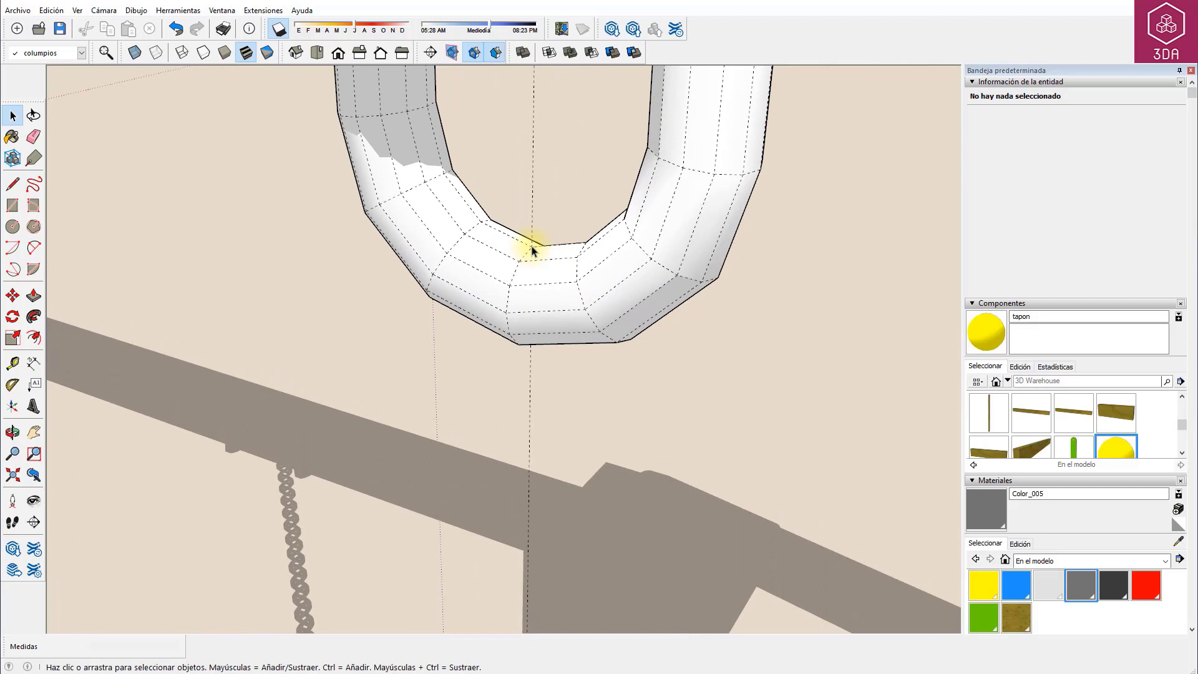
Draw a vertical helper line below the lowest link and a 1.6 circle through it
key(l)
click(531, 246)
text(1,35)
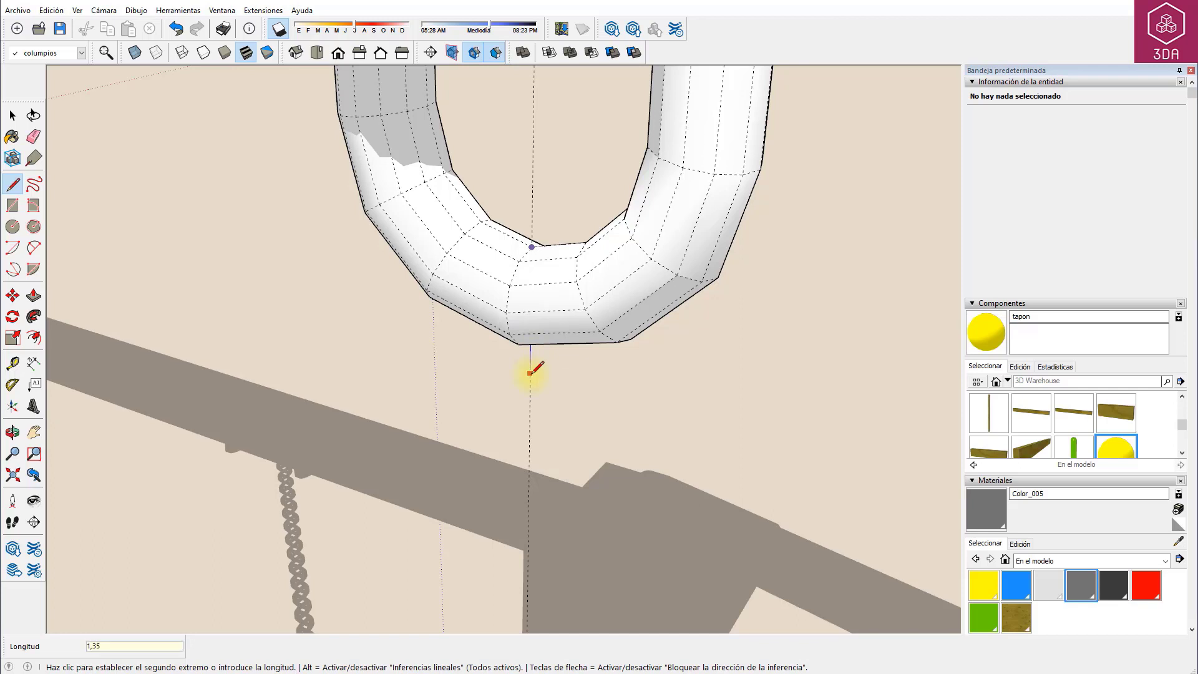
key(Return)
key(space)
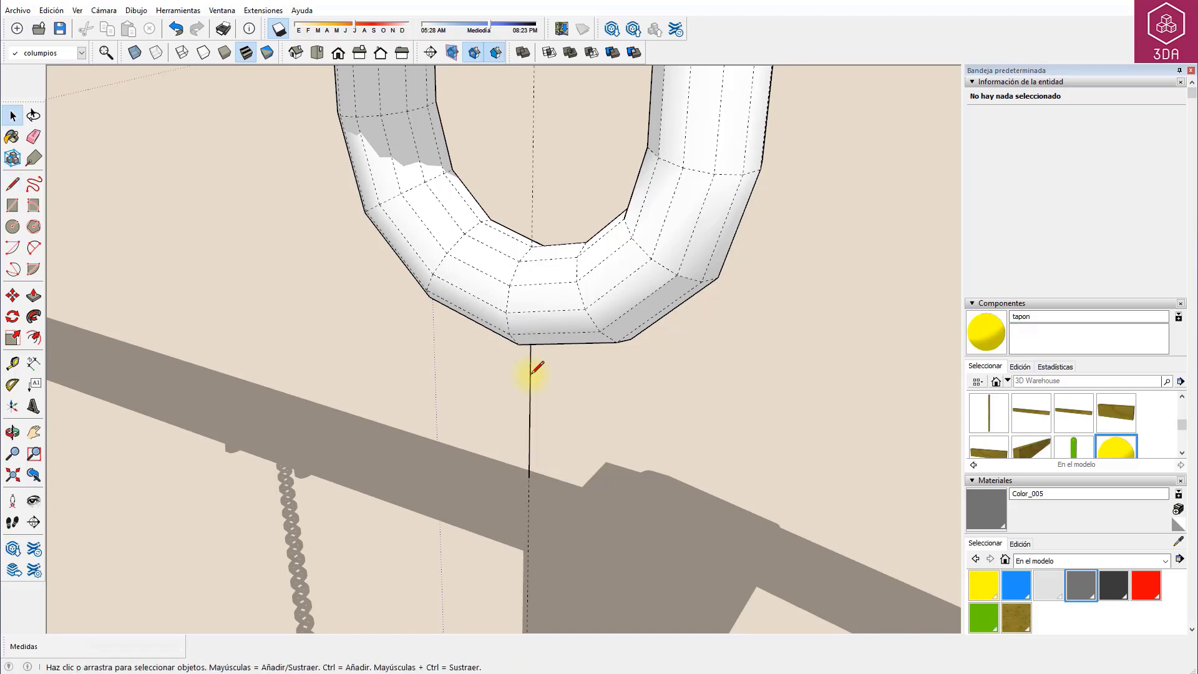
key(c)
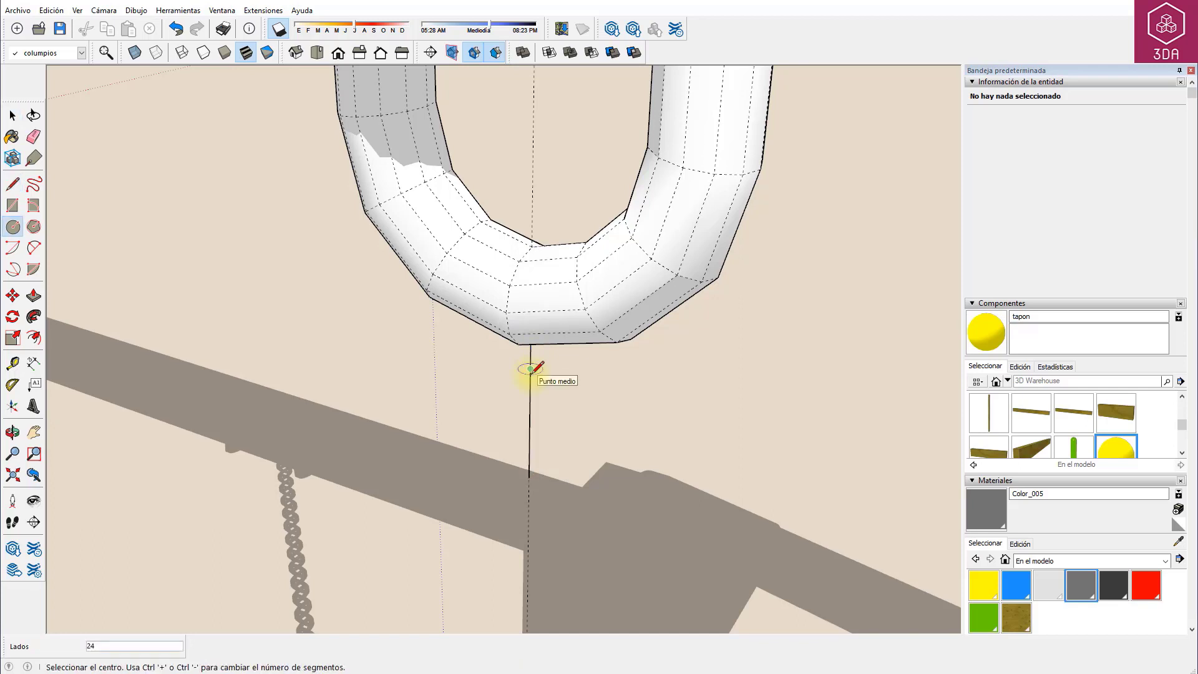
click(529, 478)
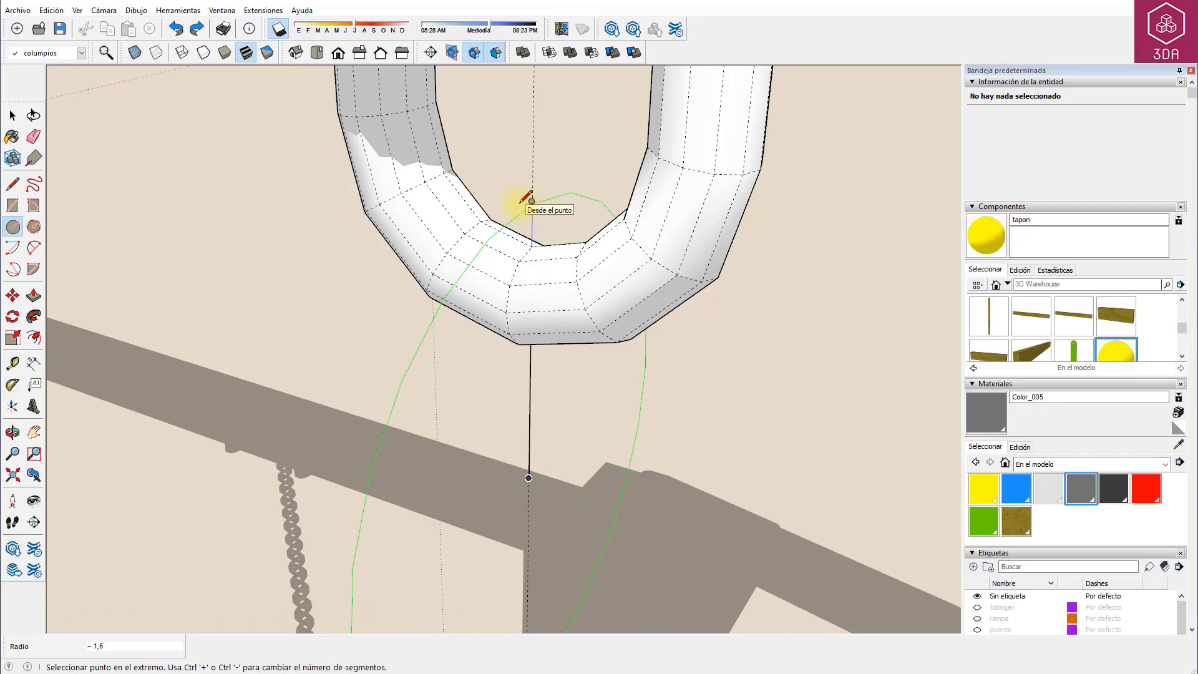
click(531, 201)
key(space)
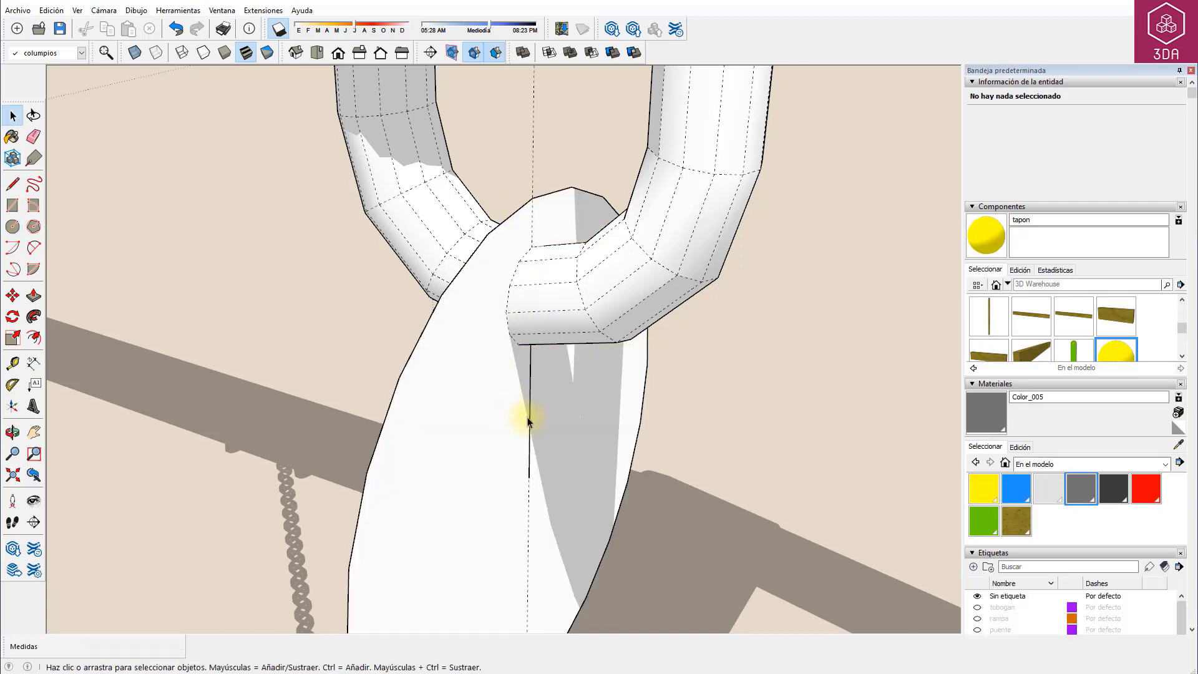
Delete the helper line and circle face, then draw a 0,25-radius profile circle at the path's end
click(530, 424)
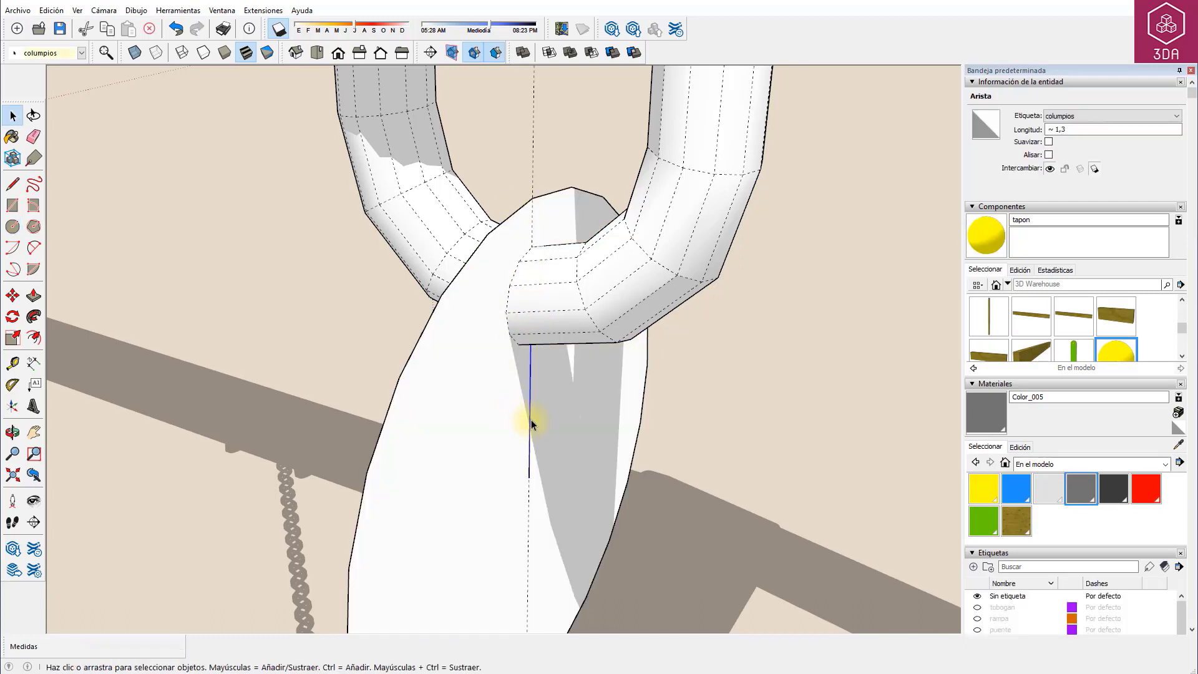
key(Delete)
click(544, 419)
key(Delete)
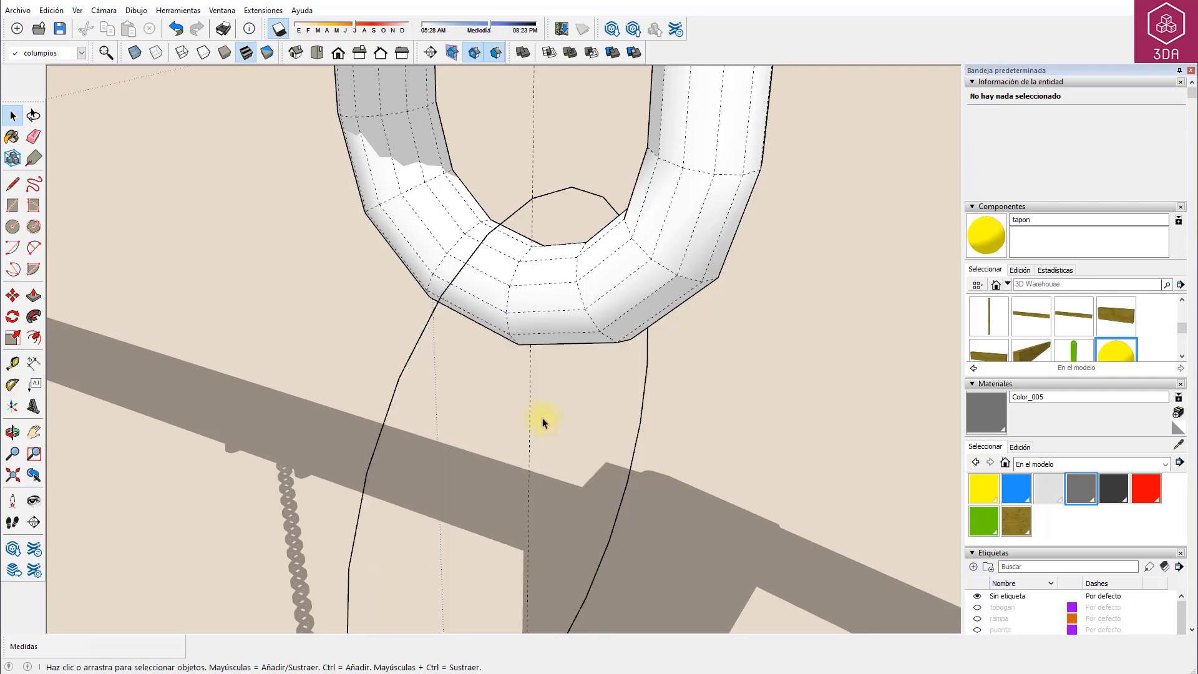
key(c)
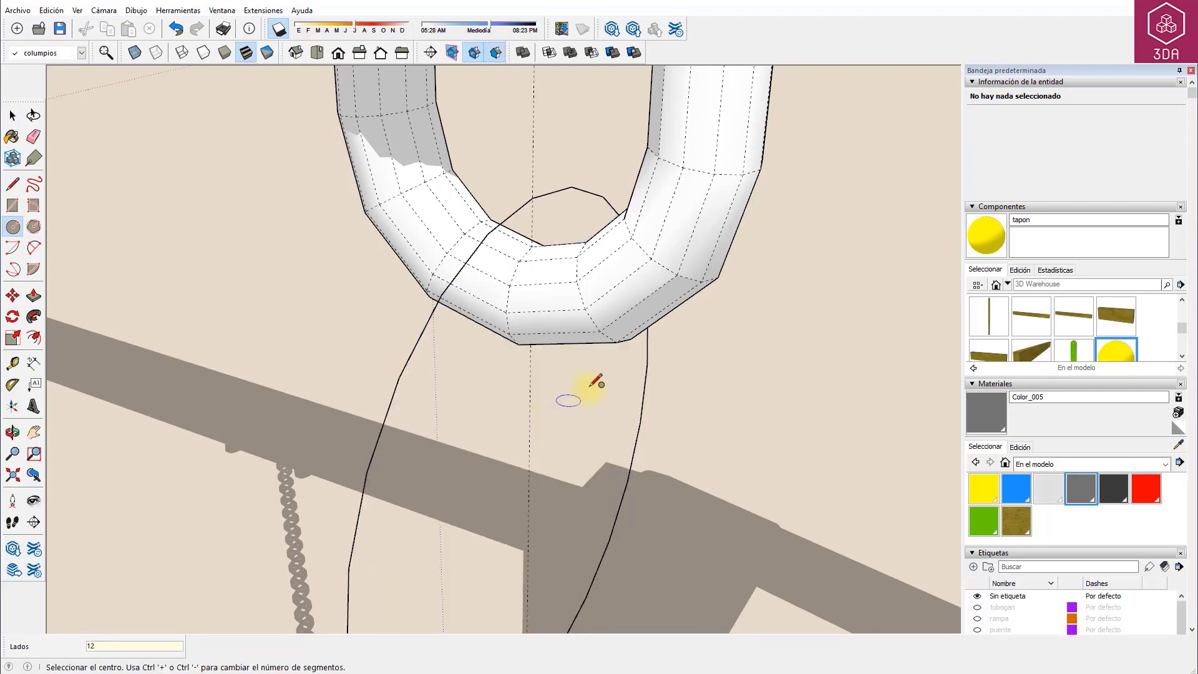
click(647, 364)
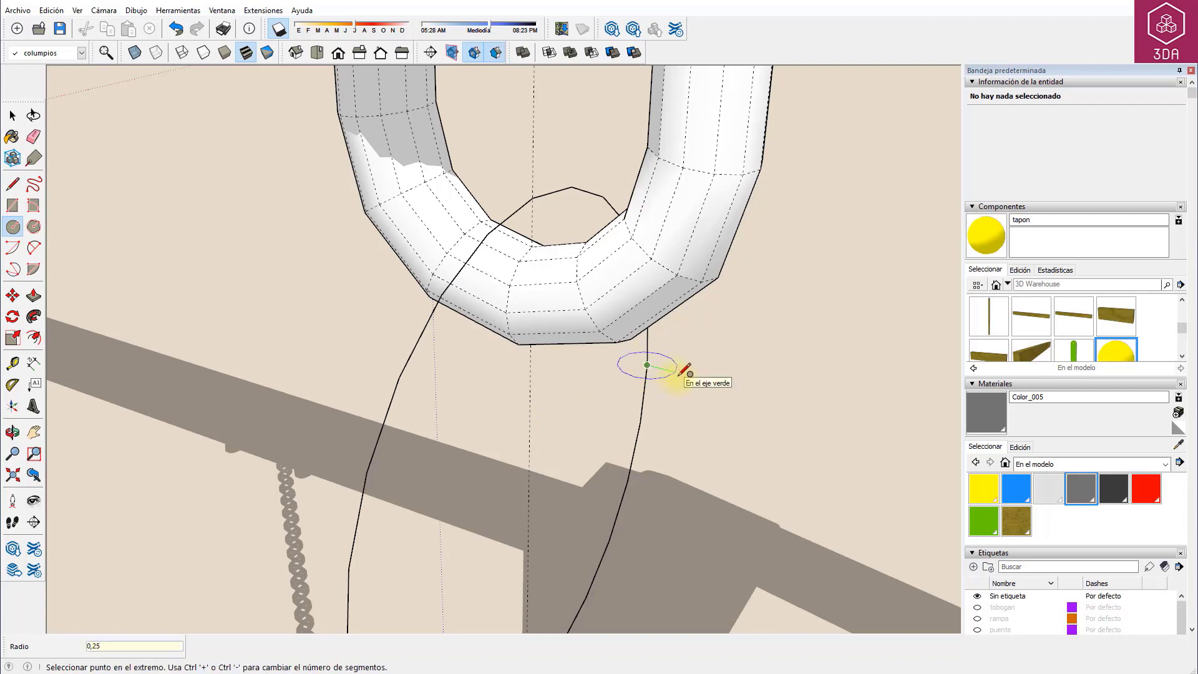
click(679, 373)
key(space)
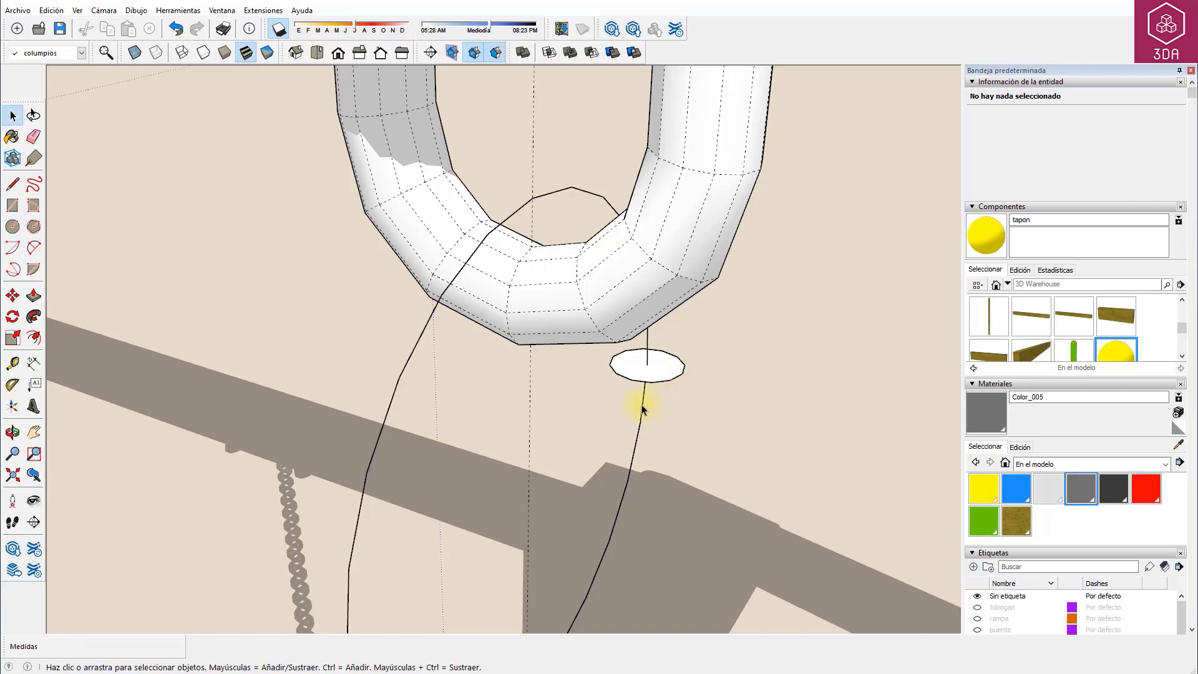
Sweep the small circle along the ring outline with Follow Me to form the new link
click(641, 404)
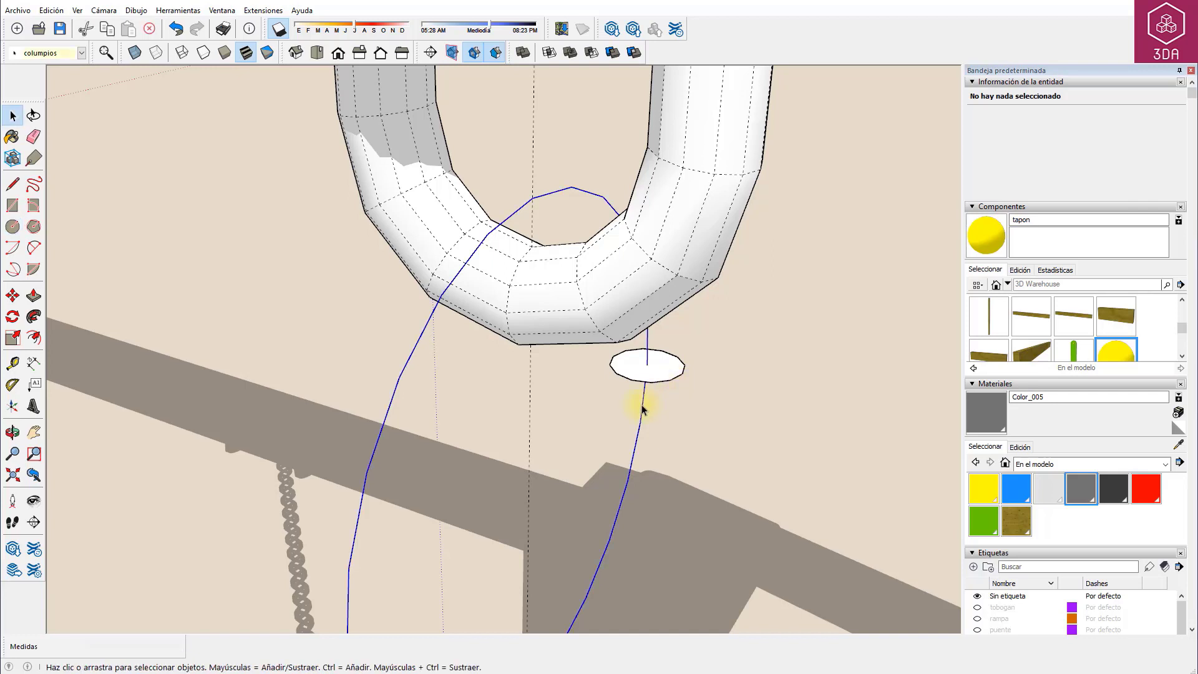
click(34, 317)
click(657, 367)
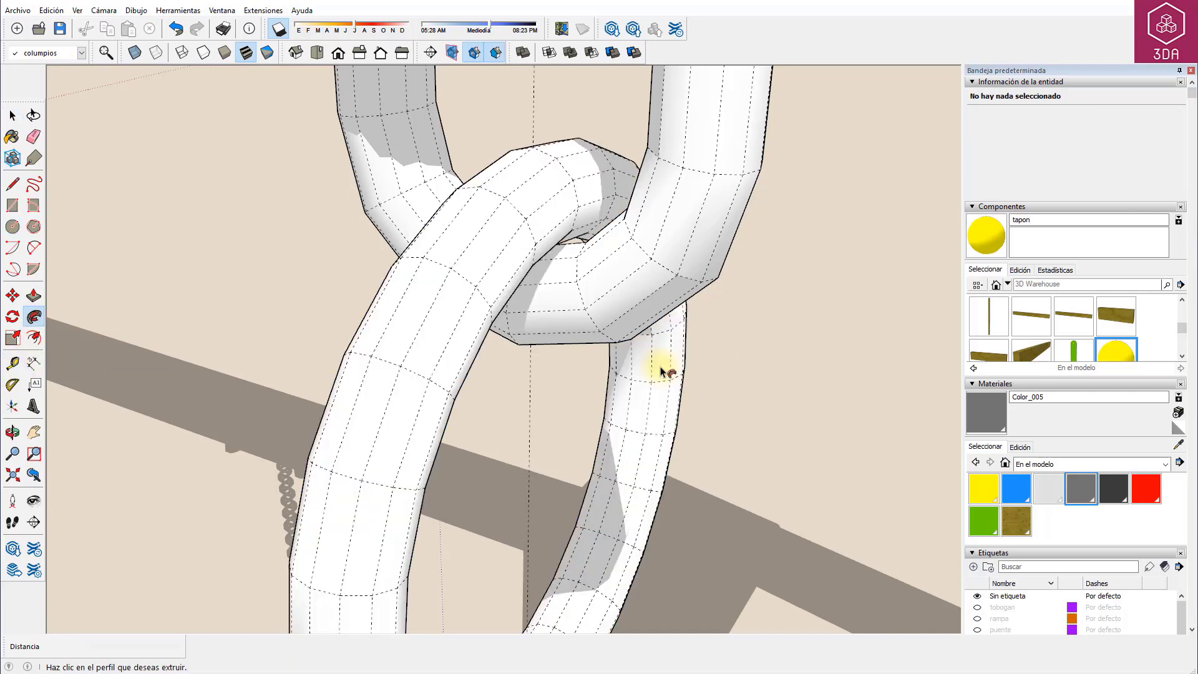
scroll(665, 371, down, 3)
scroll(668, 348, down, 5)
Hide the 'estructura de torres' tag in the Etiquetas panel
mouse_move(716, 444)
middle_down()
mouse_move(674, 441)
mouse_move(610, 360)
mouse_move(562, 343)
middle_up()
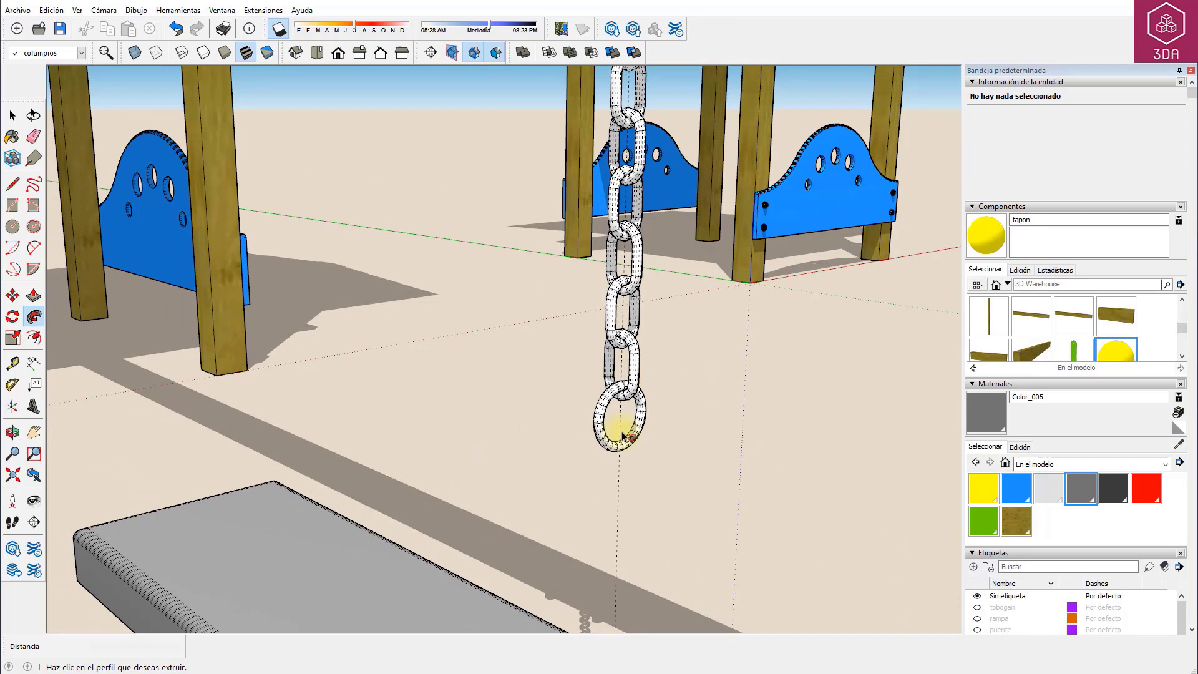
key(space)
scroll(999, 599, down, 1)
scroll(999, 560, down, 3)
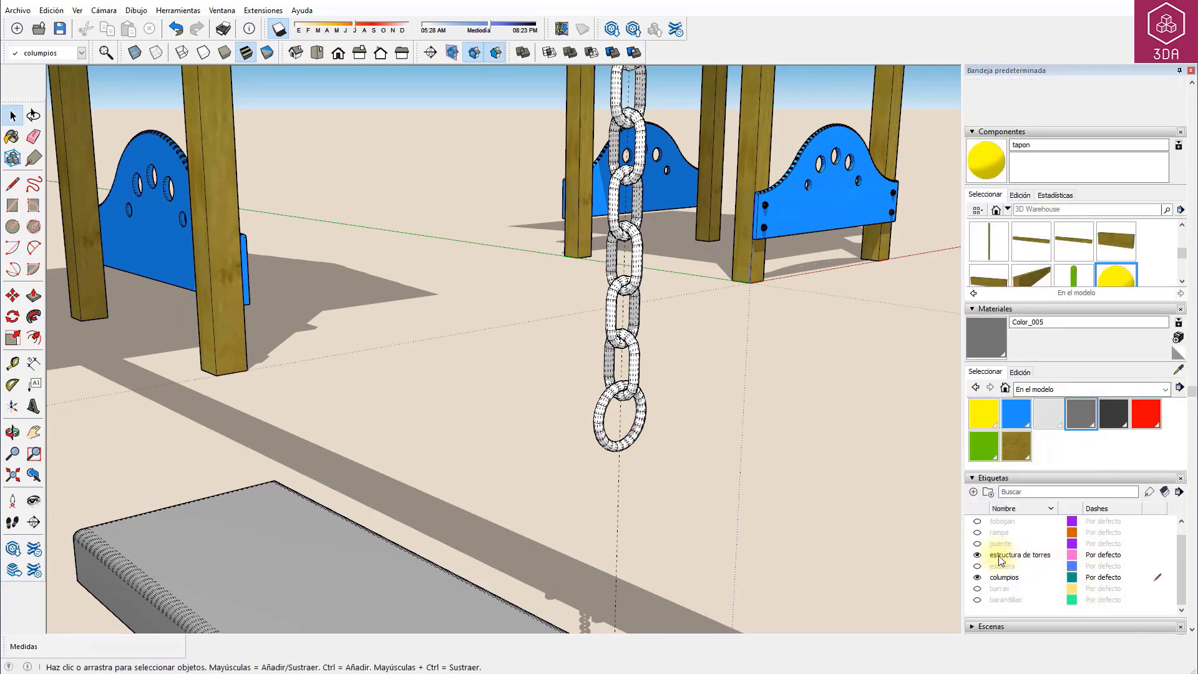
click(977, 556)
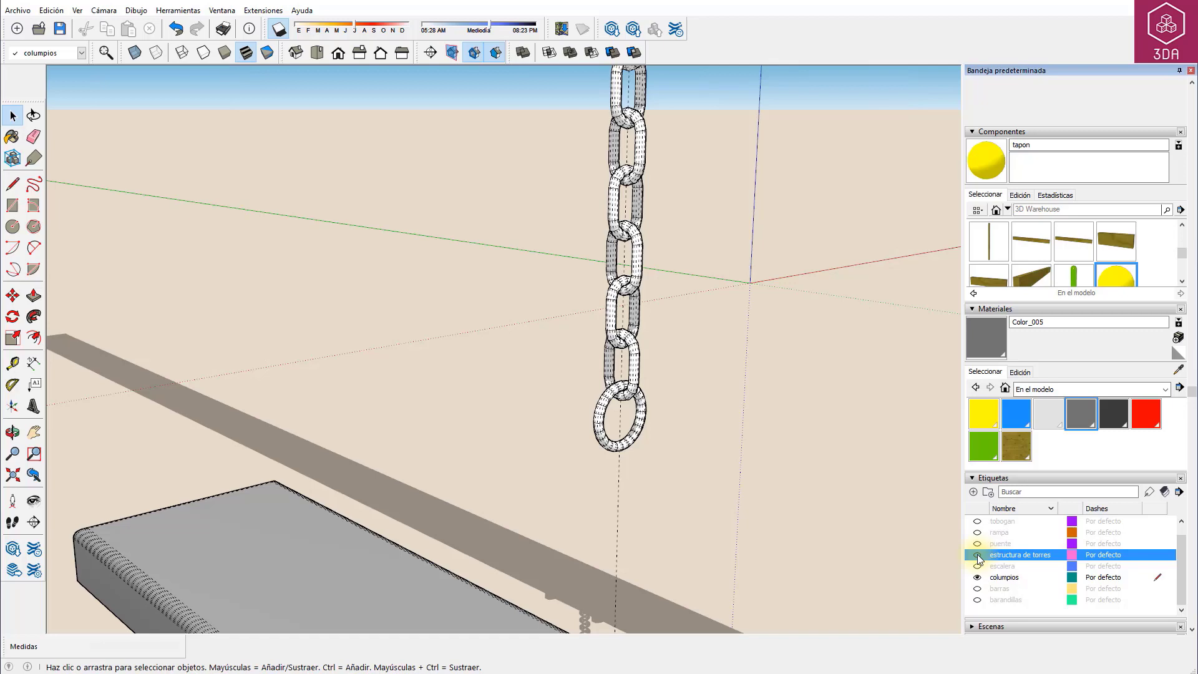
Return to the previous camera, then view the model from the back (Posterior)
click(103, 11)
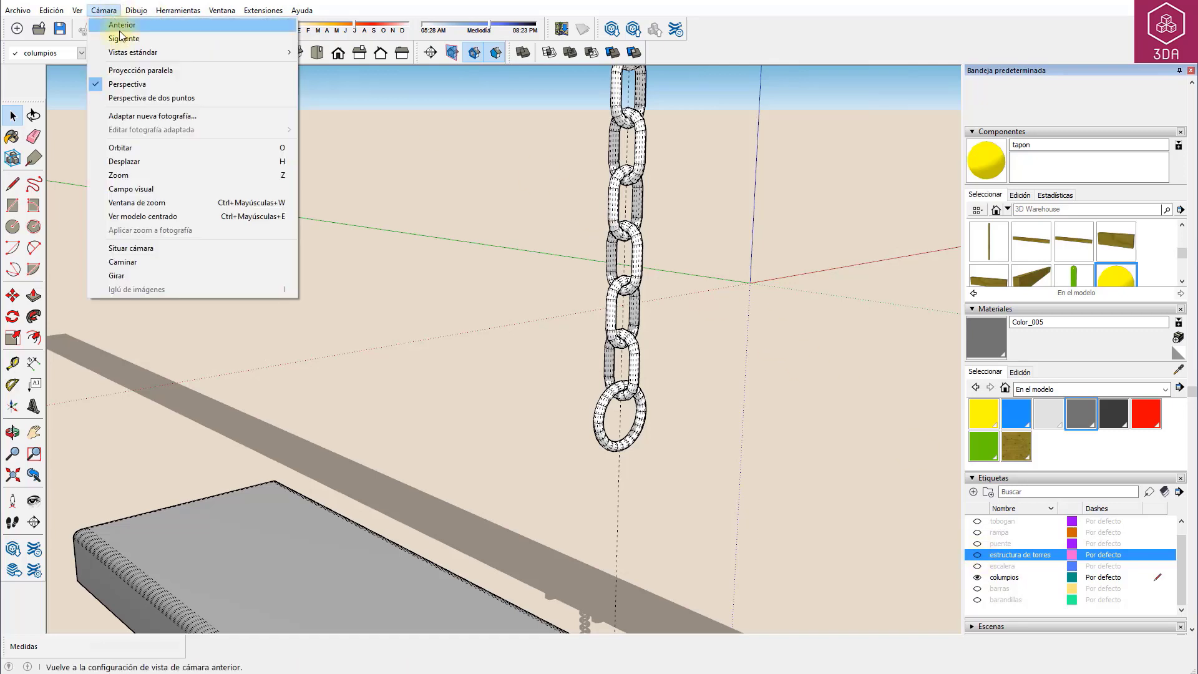
click(143, 70)
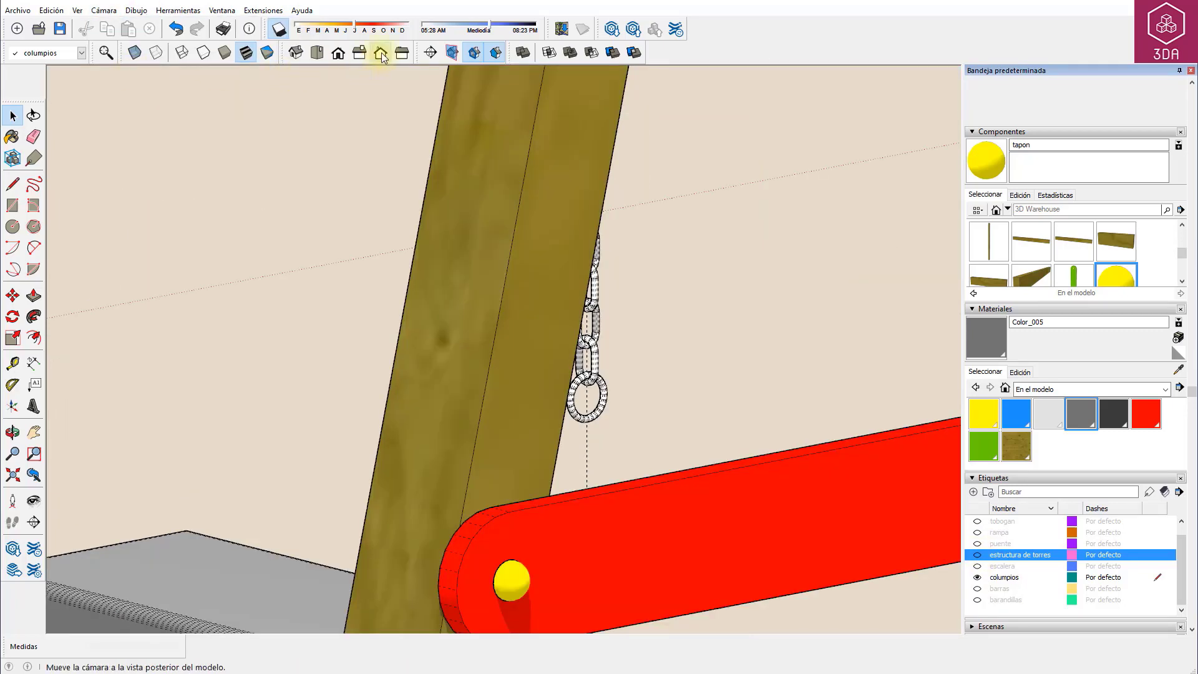
click(380, 52)
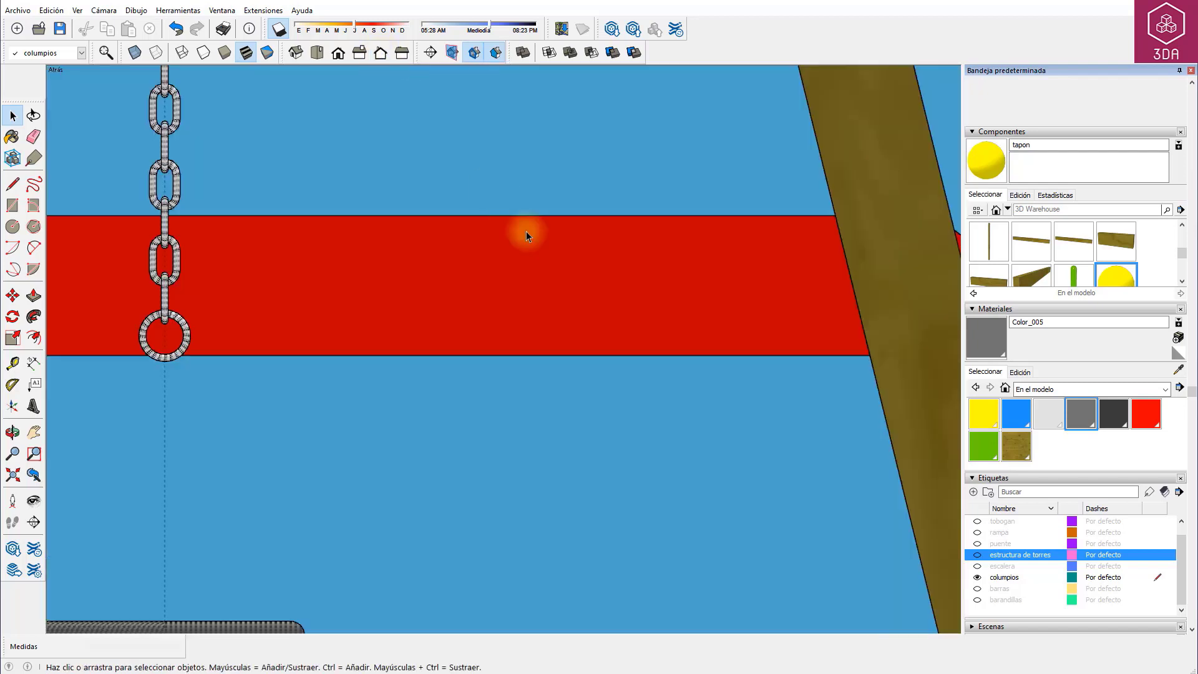
scroll(526, 231, down, 2)
scroll(190, 253, up, 1)
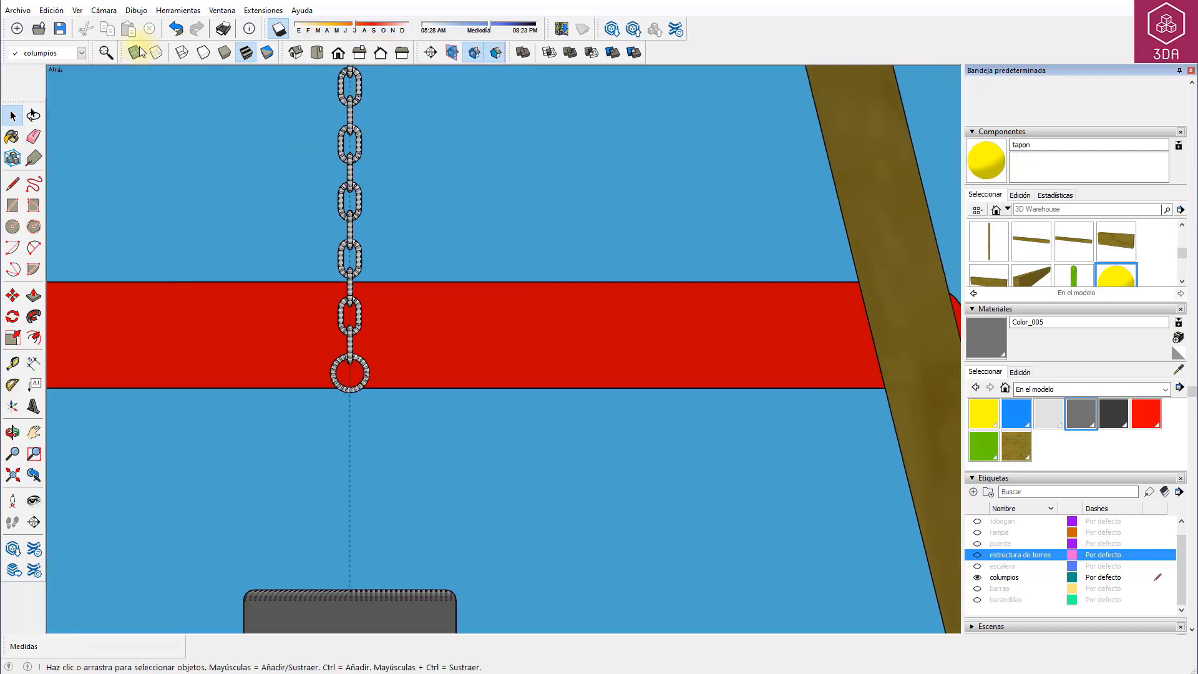
Turn off hidden geometry and select the three lower chain links
click(78, 11)
click(103, 57)
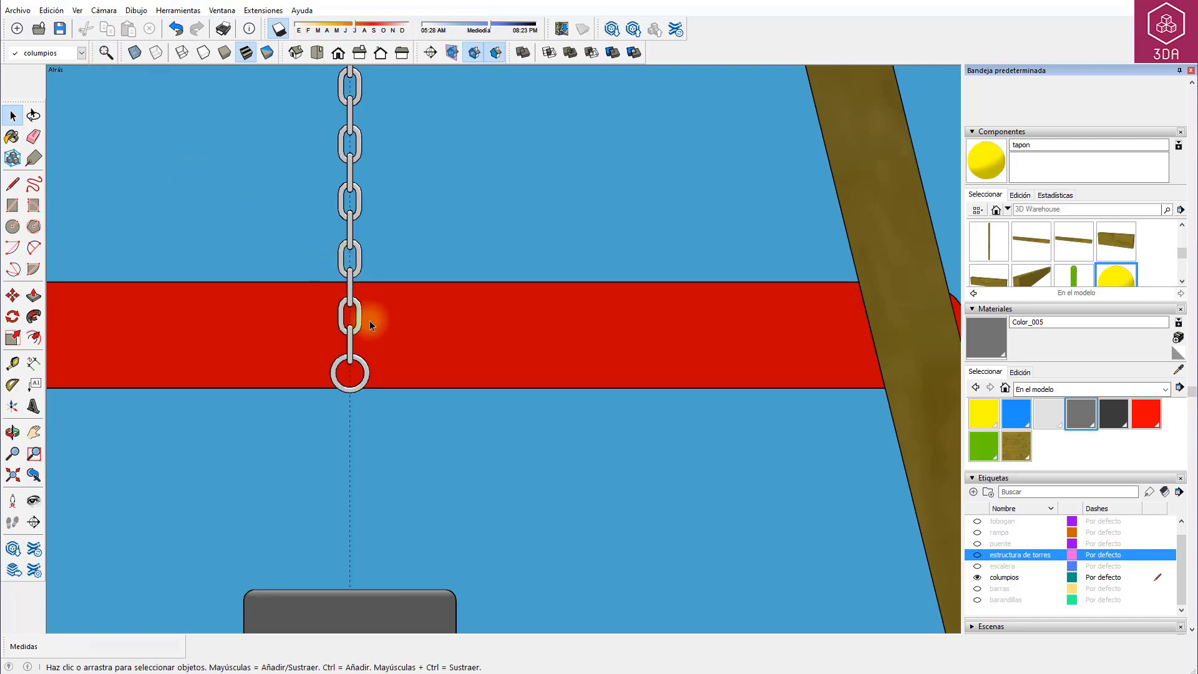
click(354, 335)
ctrl+click(357, 273)
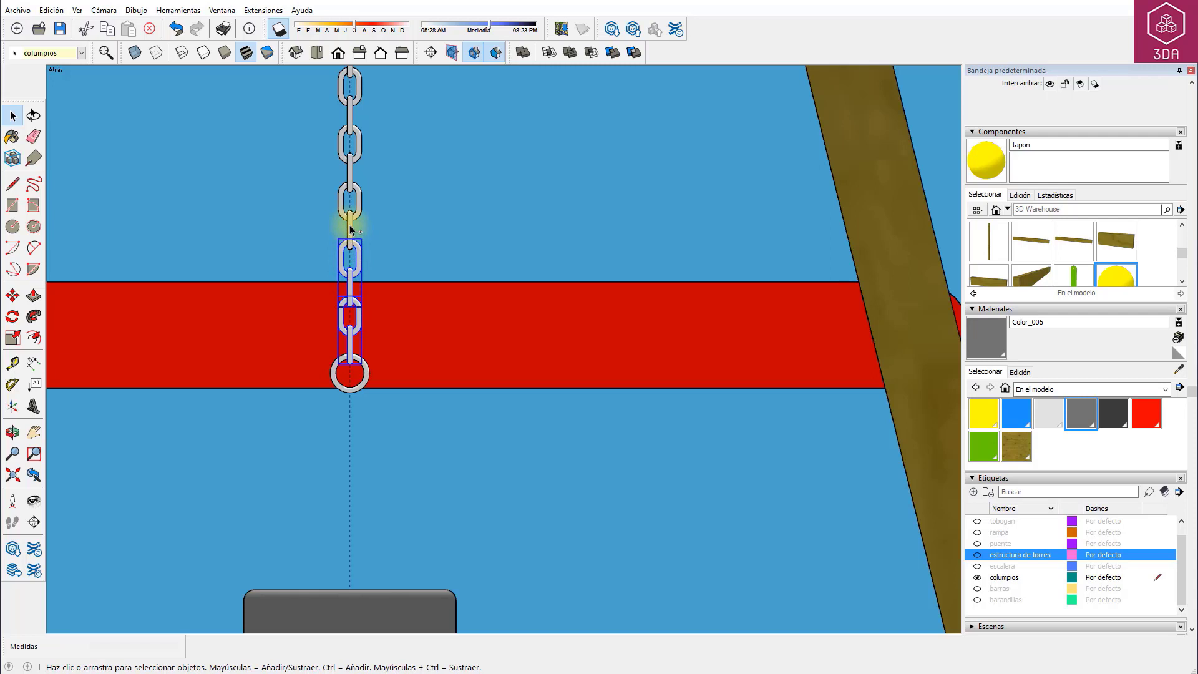
ctrl+click(350, 203)
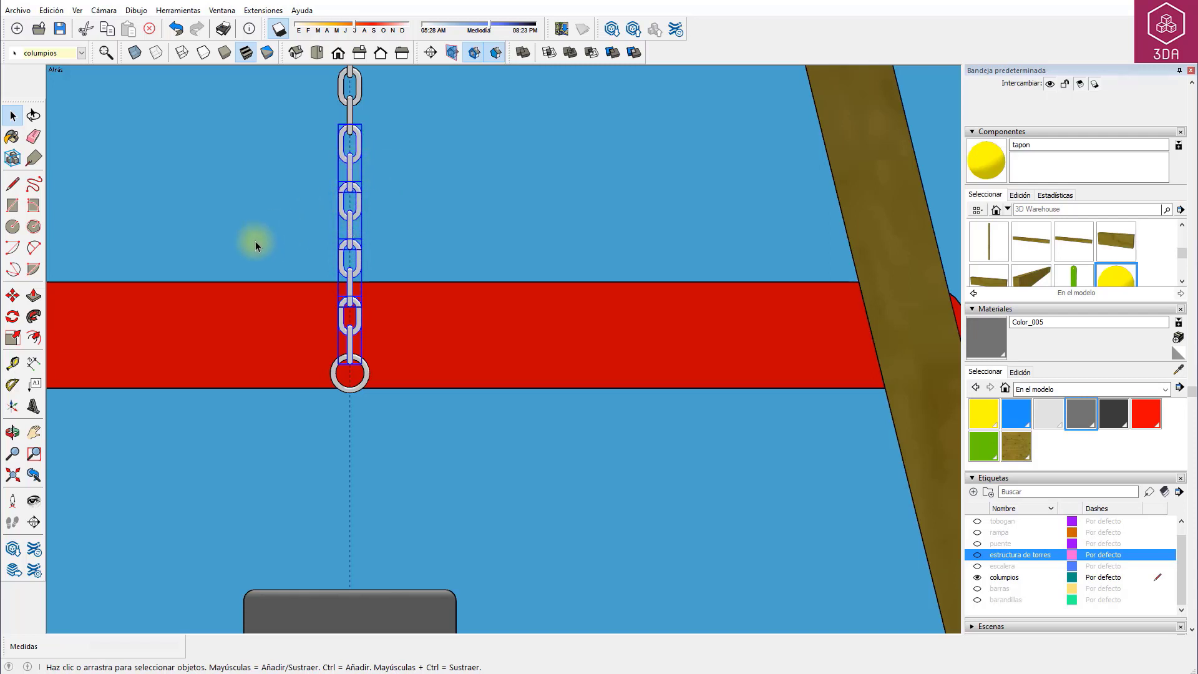
Rotate a copy of the chain 160° about its bottom ring
click(13, 317)
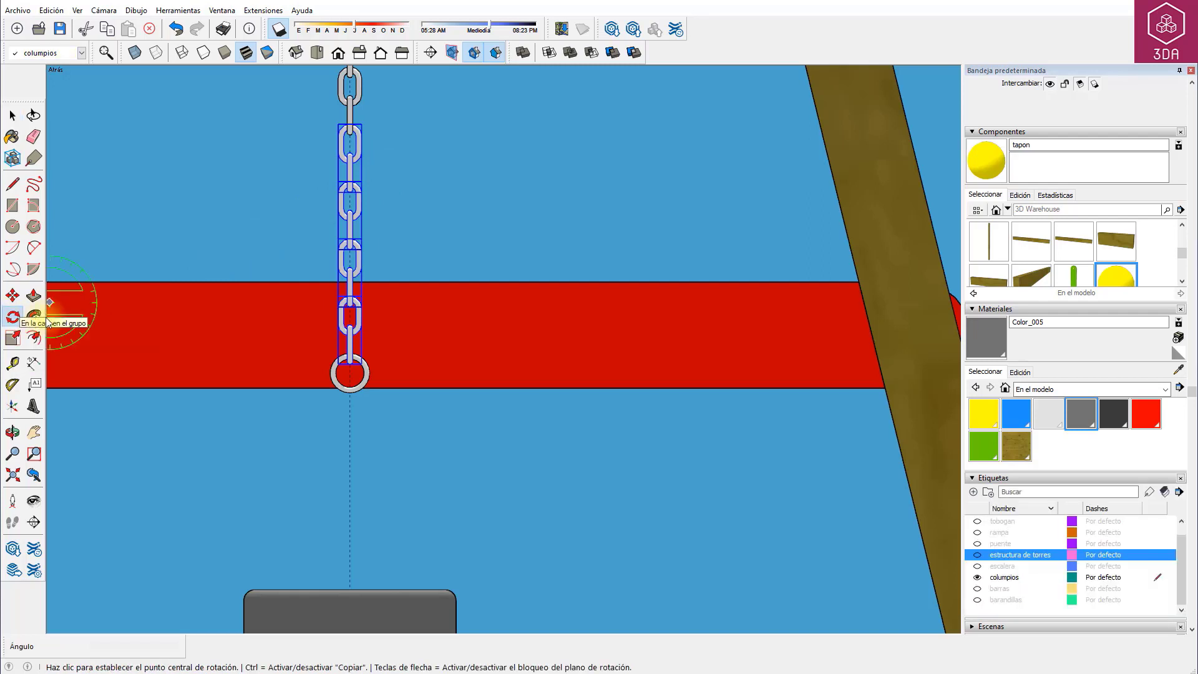
click(349, 372)
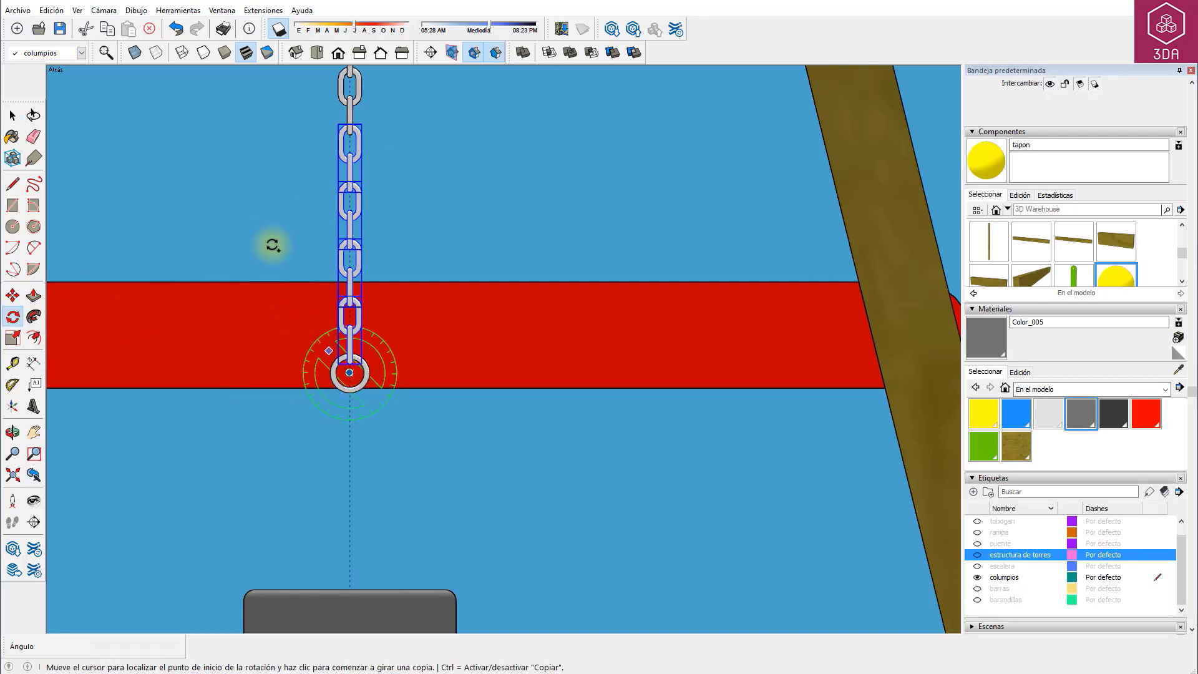
click(269, 116)
text(160)
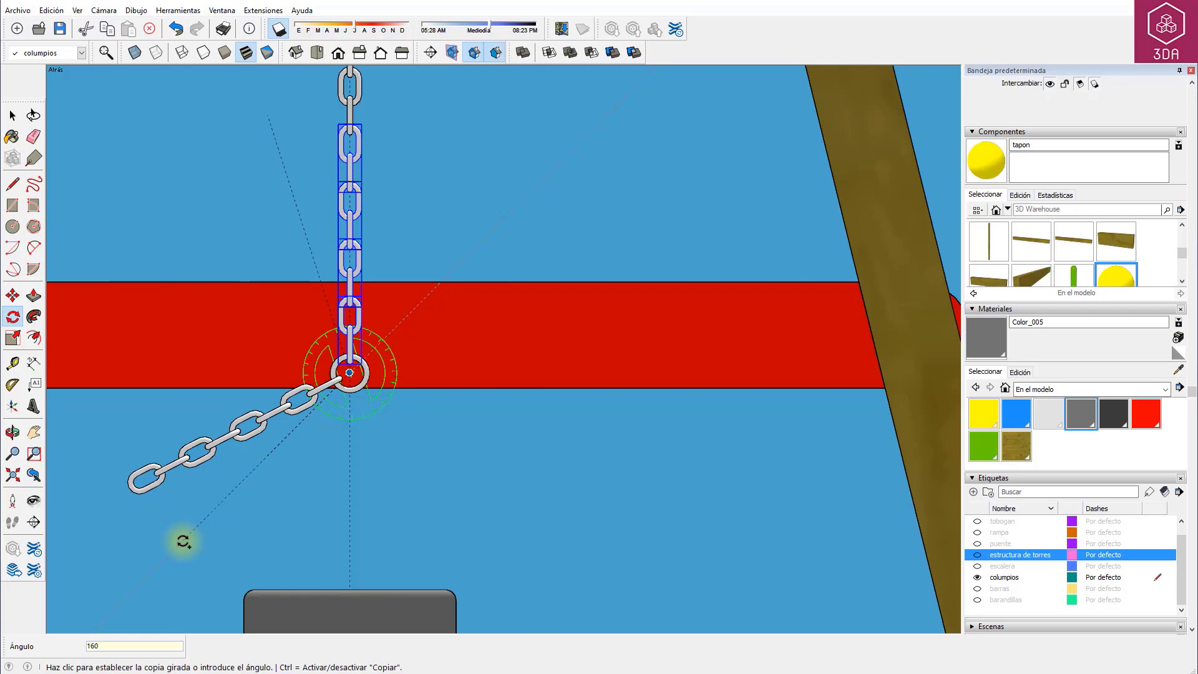
key(Return)
key(space)
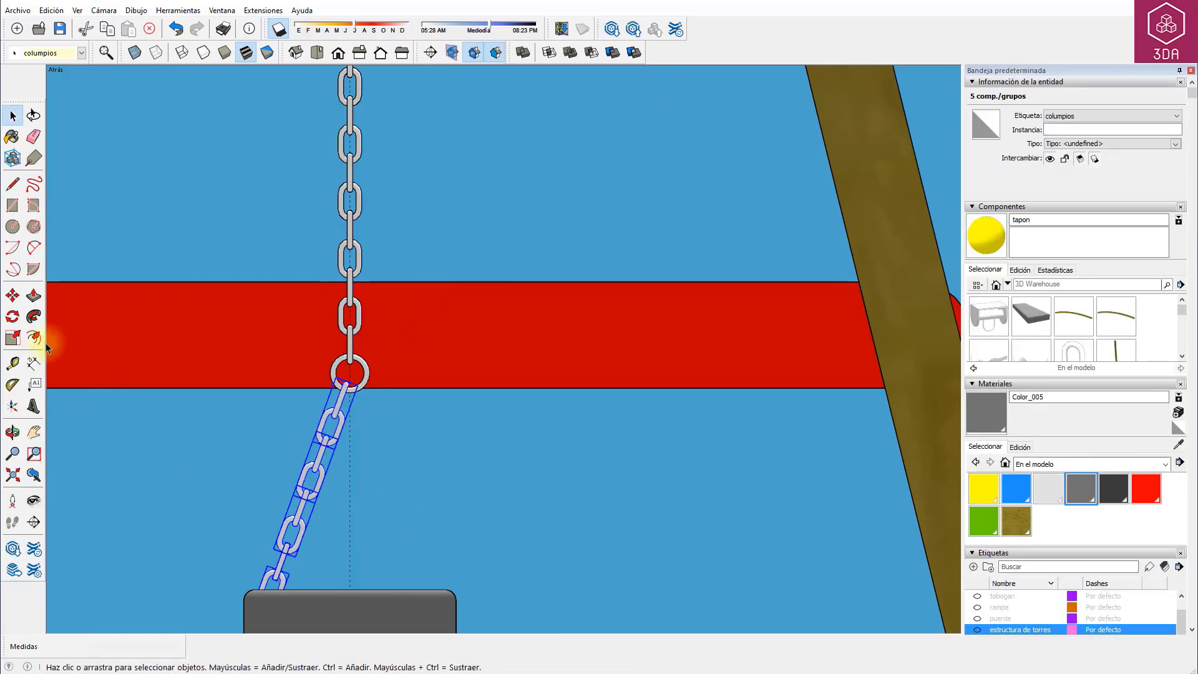
Copy the angled chain beside the original with Move and Ctrl
click(13, 302)
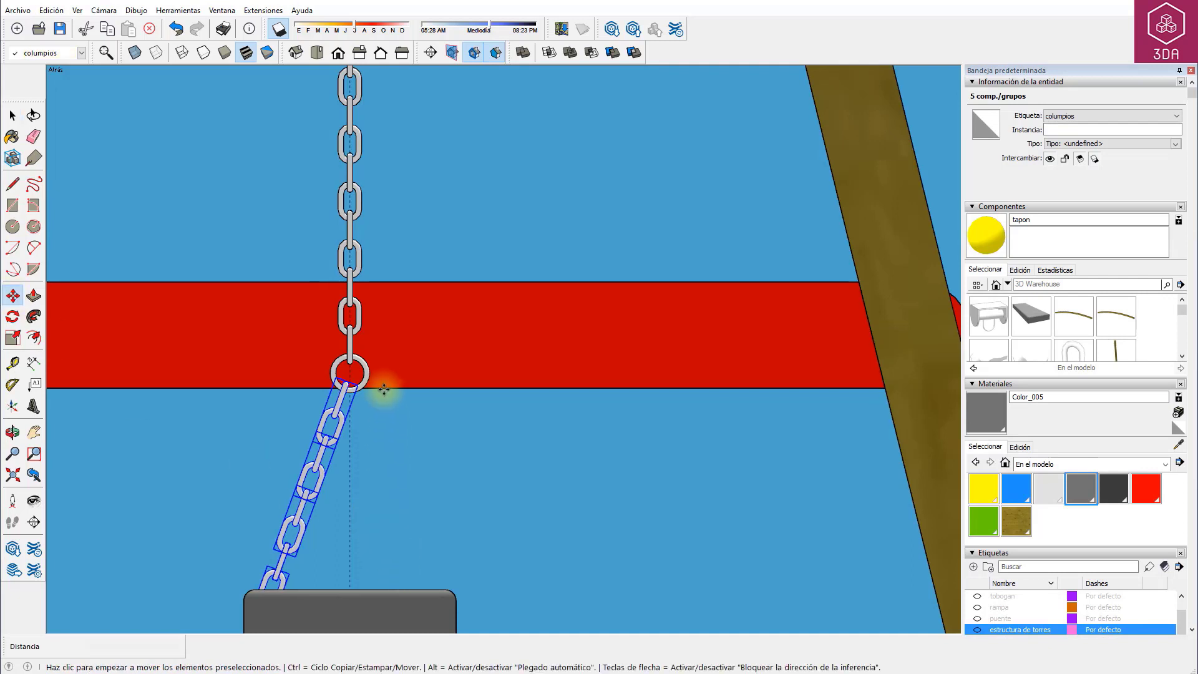
click(408, 336)
key(ctrl)
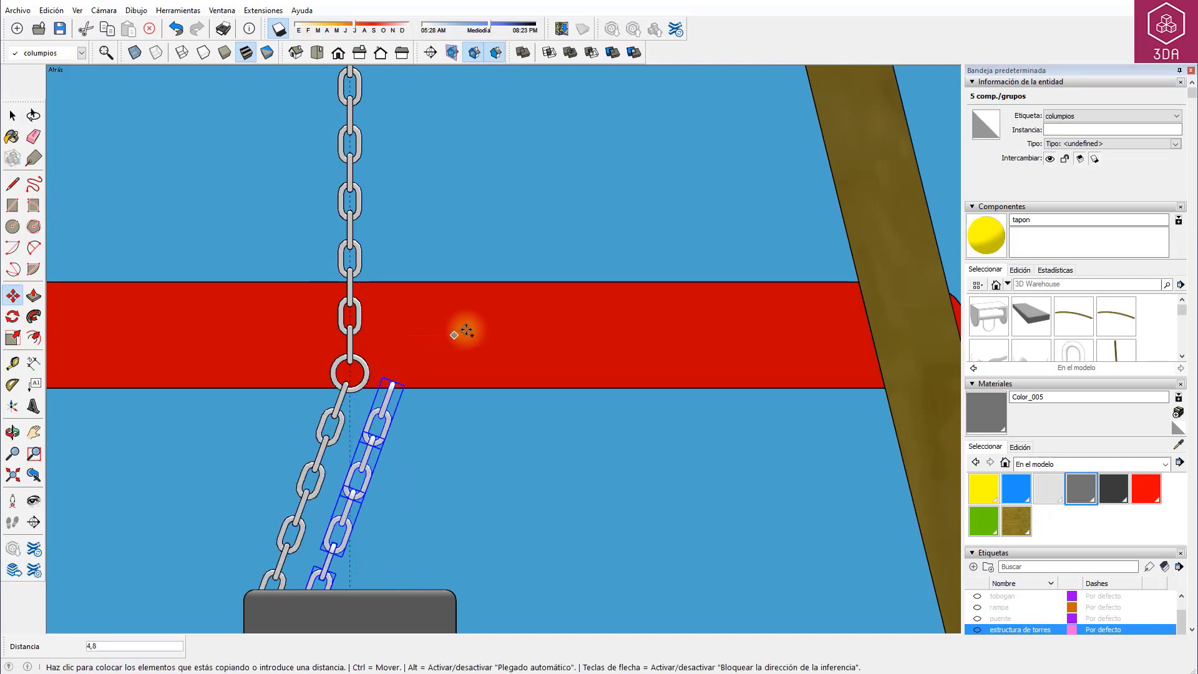
click(547, 335)
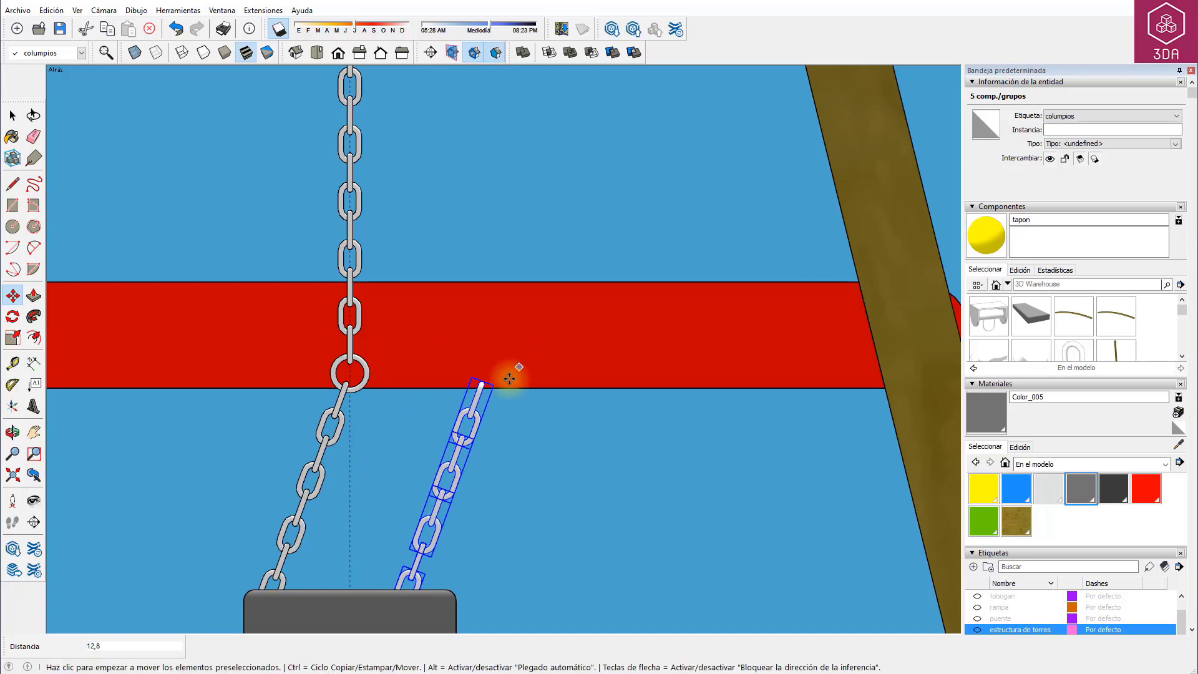
Mirror the chain copy along the red direction (Dar la vuelta > Dirección rojo)
right_click(476, 421)
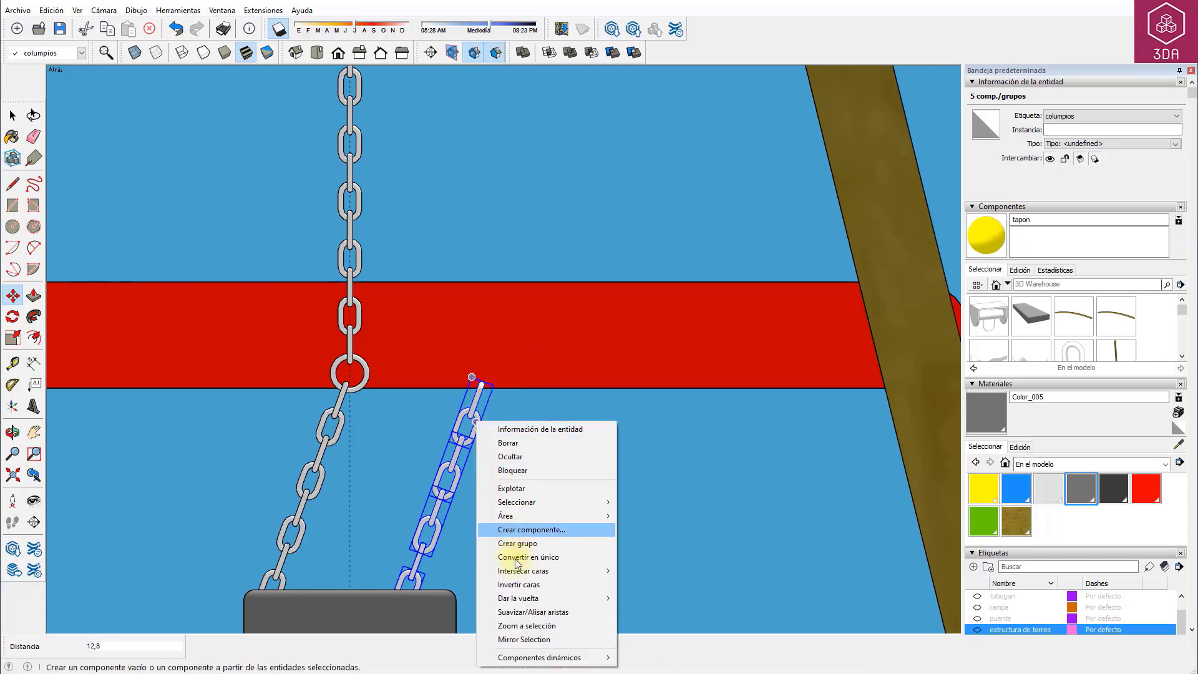
mouse_move(518, 598)
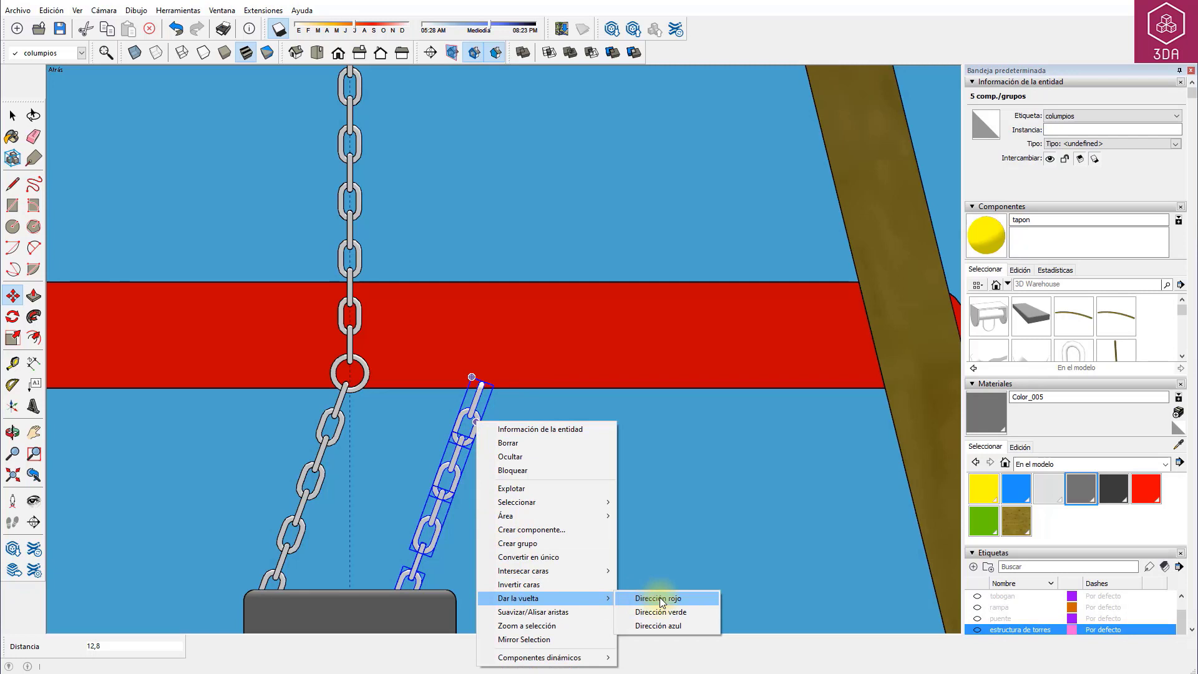
click(663, 603)
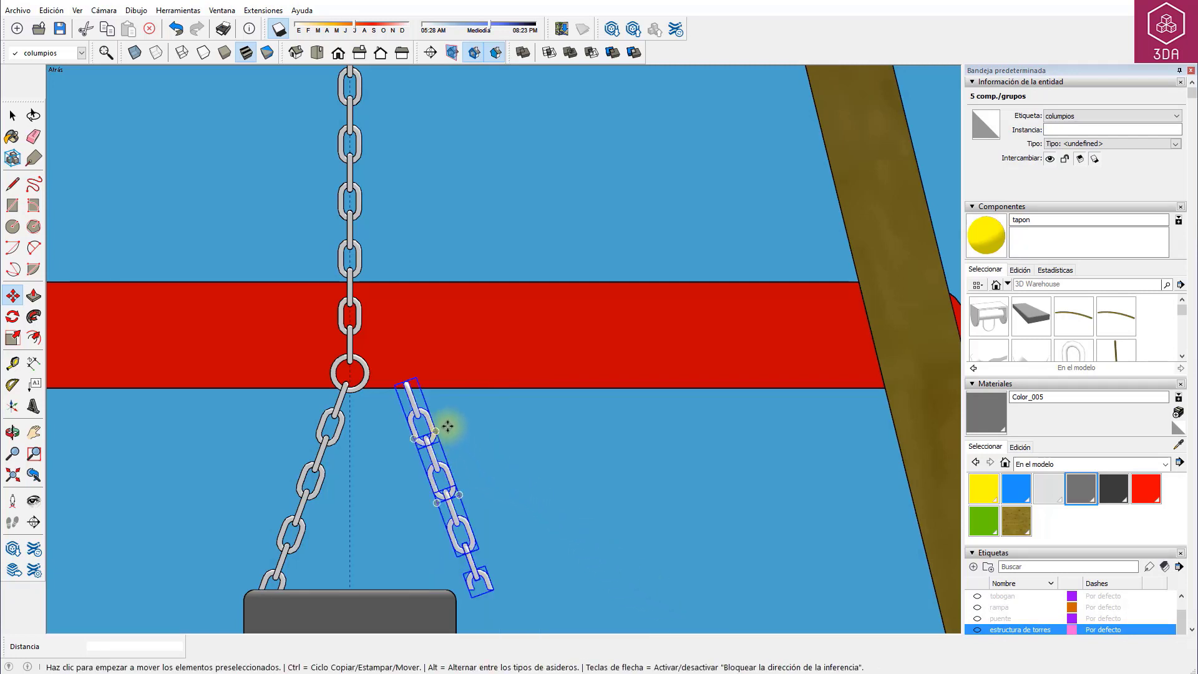
scroll(403, 424, up, 1)
scroll(404, 428, up, 1)
scroll(405, 428, up, 2)
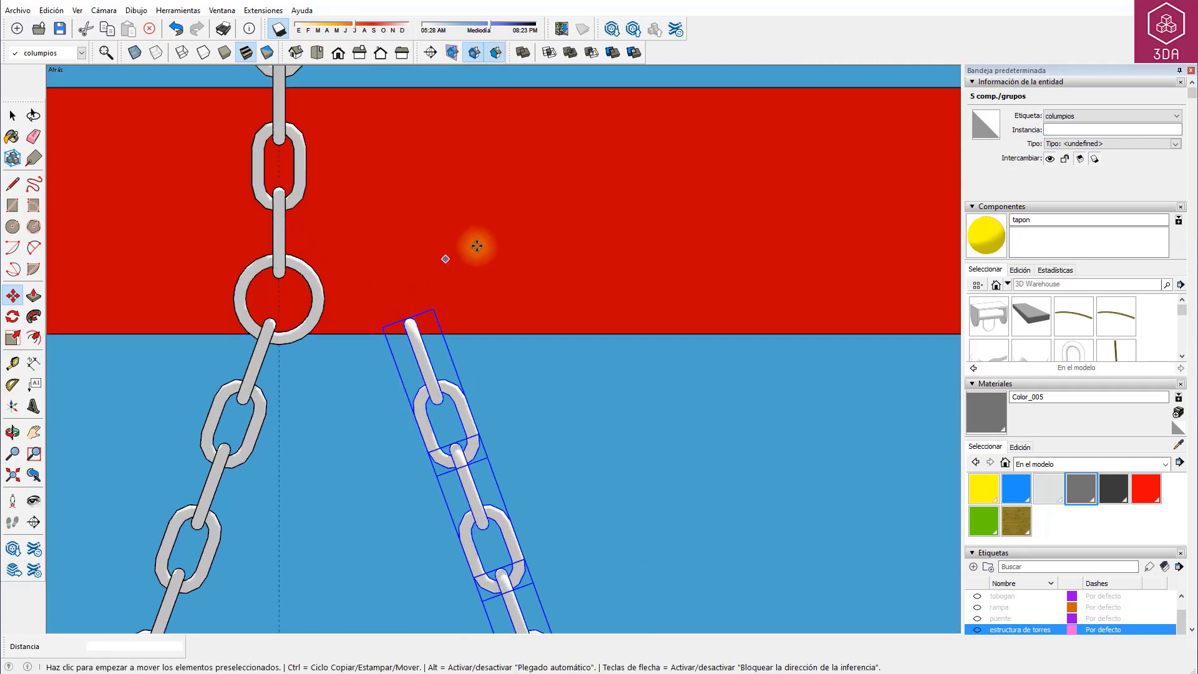
Move the flipped chain so its top meets the ring, forming a V
click(578, 240)
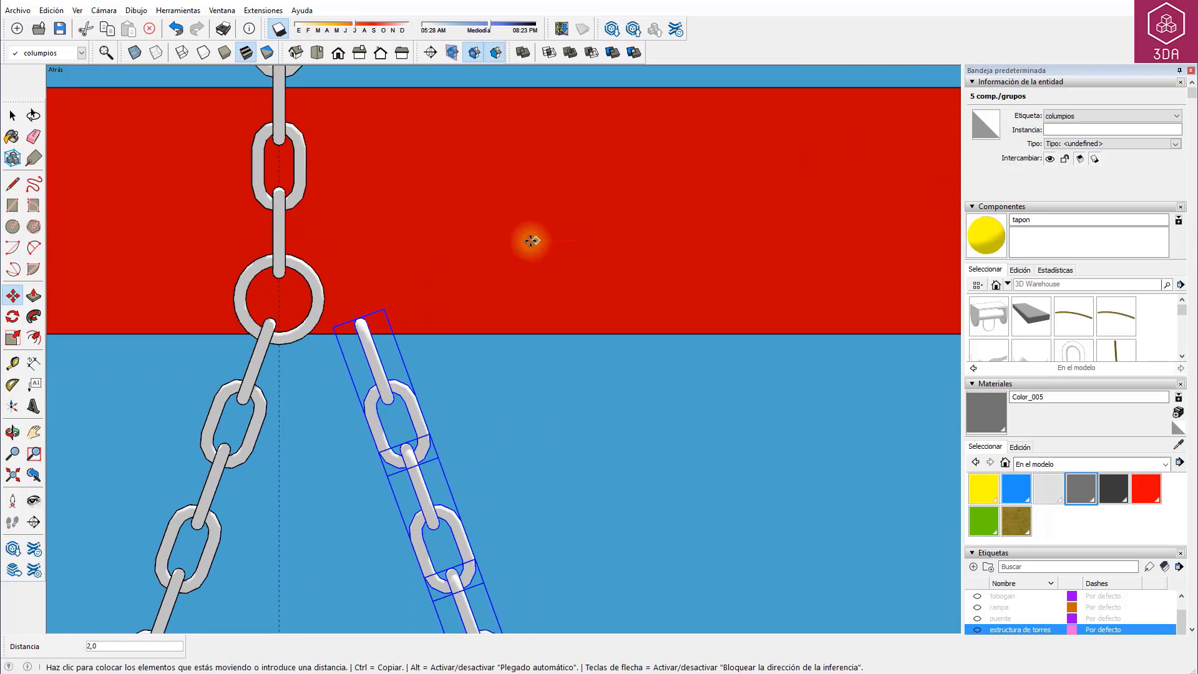
click(462, 242)
key(space)
scroll(459, 363, down, 2)
click(494, 427)
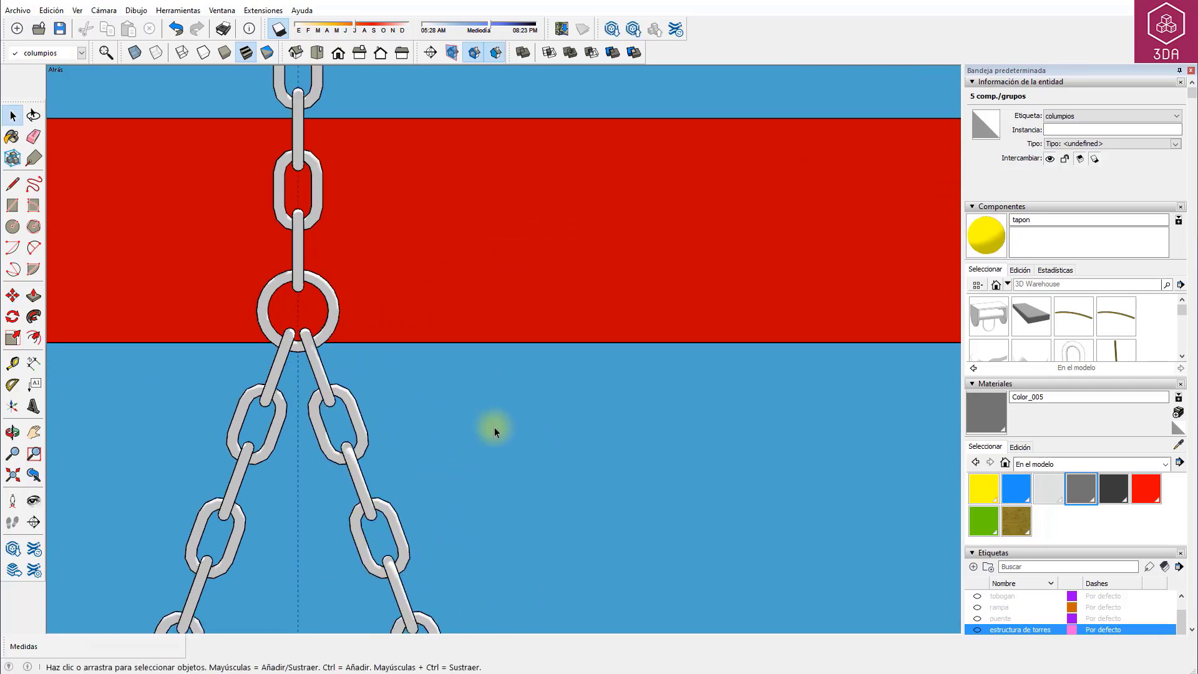
scroll(409, 422, down, 5)
scroll(567, 495, down, 2)
scroll(567, 495, down, 2)
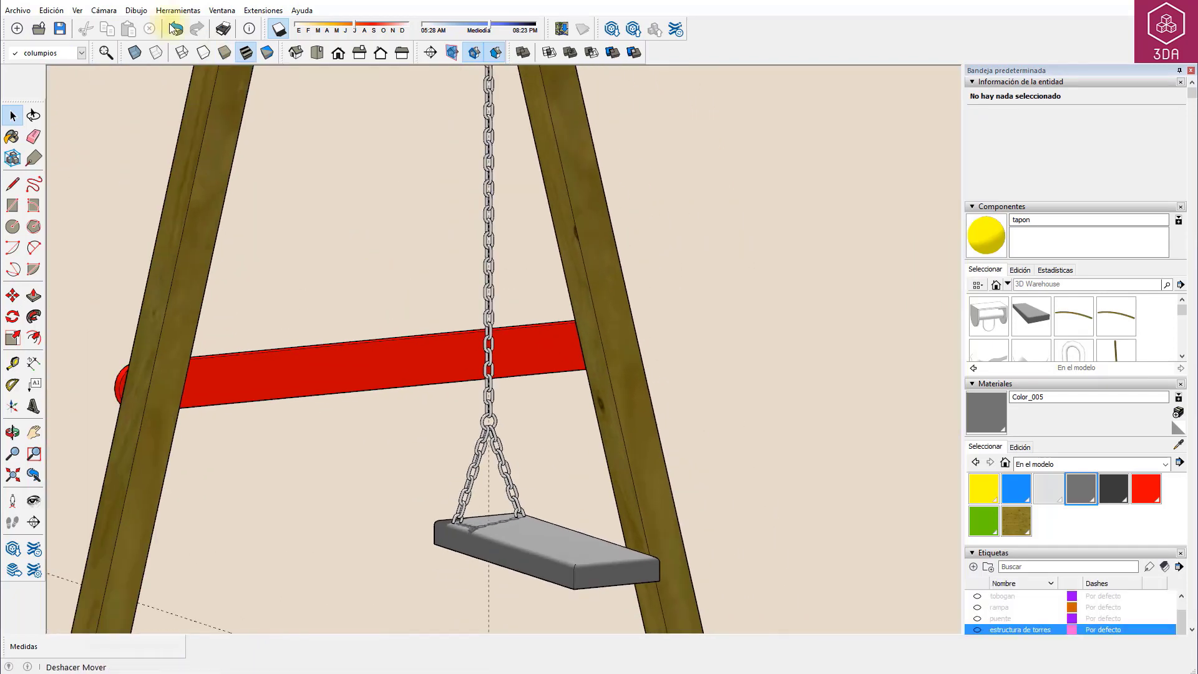
Switch to perspective and copy the chain hanger to the seat's other end
click(103, 10)
click(132, 91)
scroll(357, 350, down, 3)
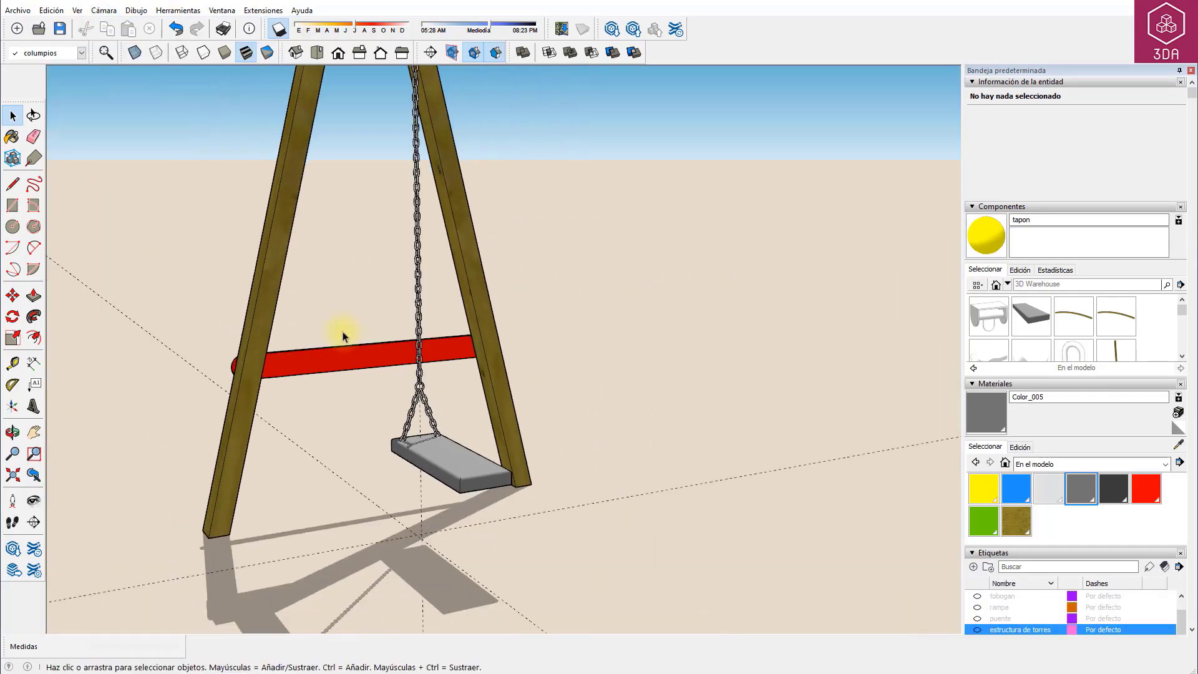
mouse_move(343, 331)
middle_down()
mouse_move(233, 256)
mouse_move(320, 387)
mouse_move(499, 420)
middle_up()
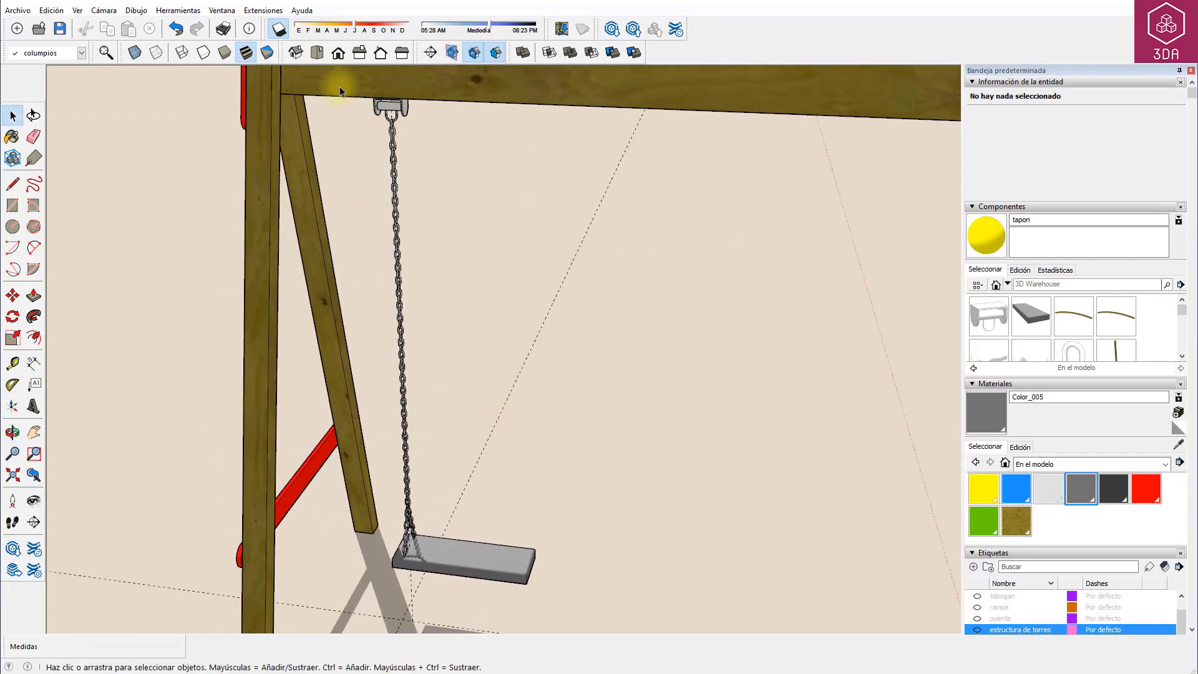
drag(339, 79, 461, 582)
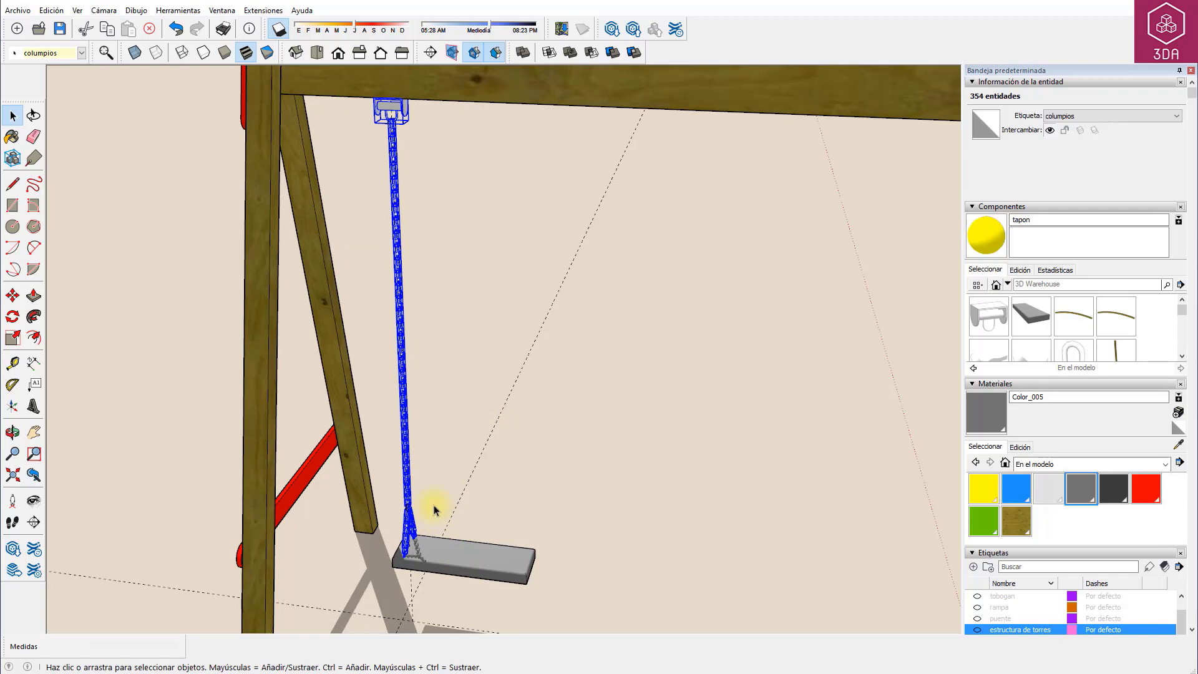
key(m)
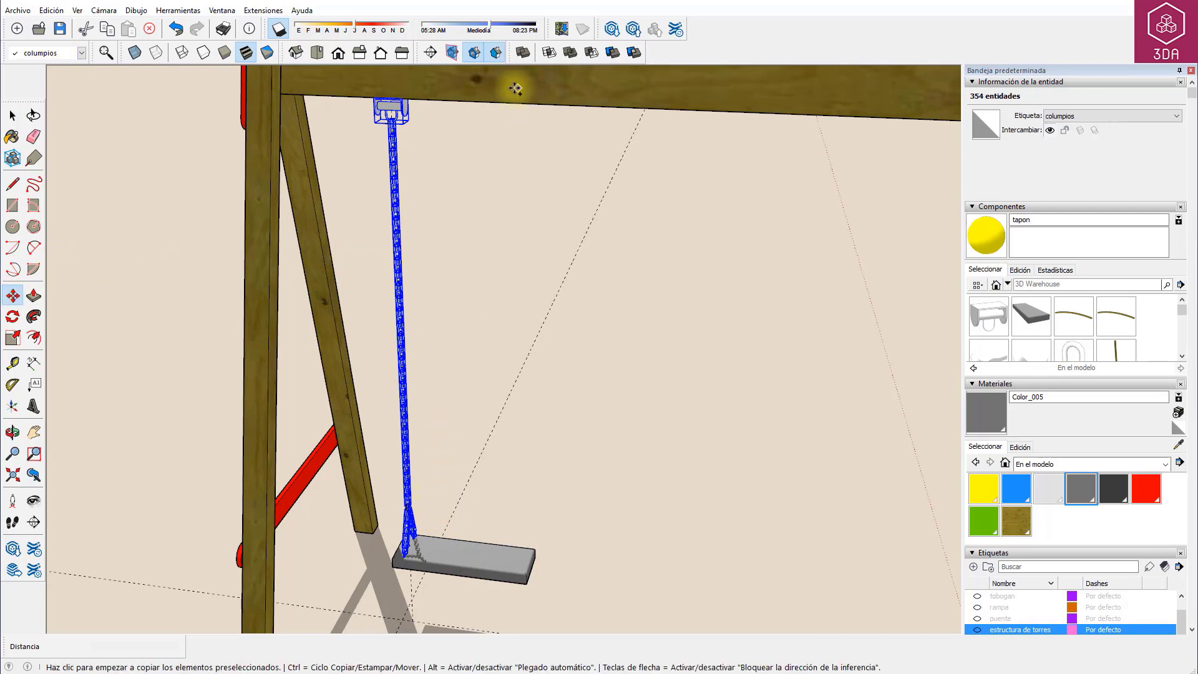
click(496, 82)
text(50)
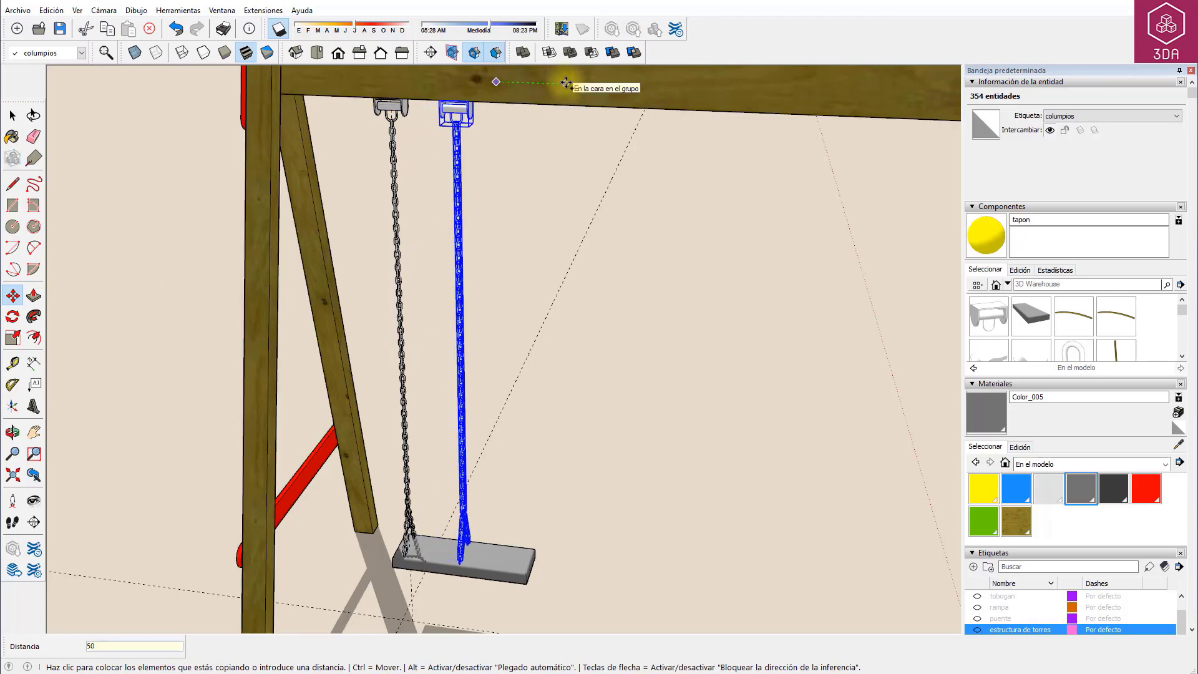
key(Return)
key(space)
Group both chains and the seat into one swing
scroll(383, 96, down, 2)
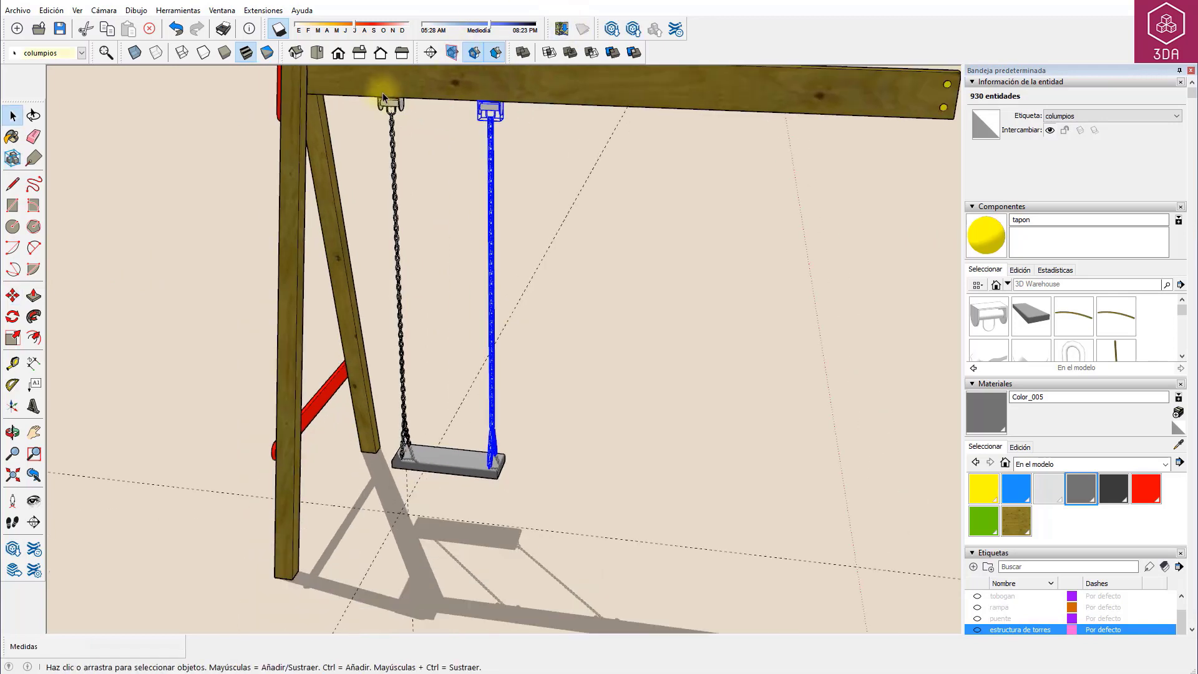
drag(362, 85, 488, 348)
drag(535, 506, 535, 507)
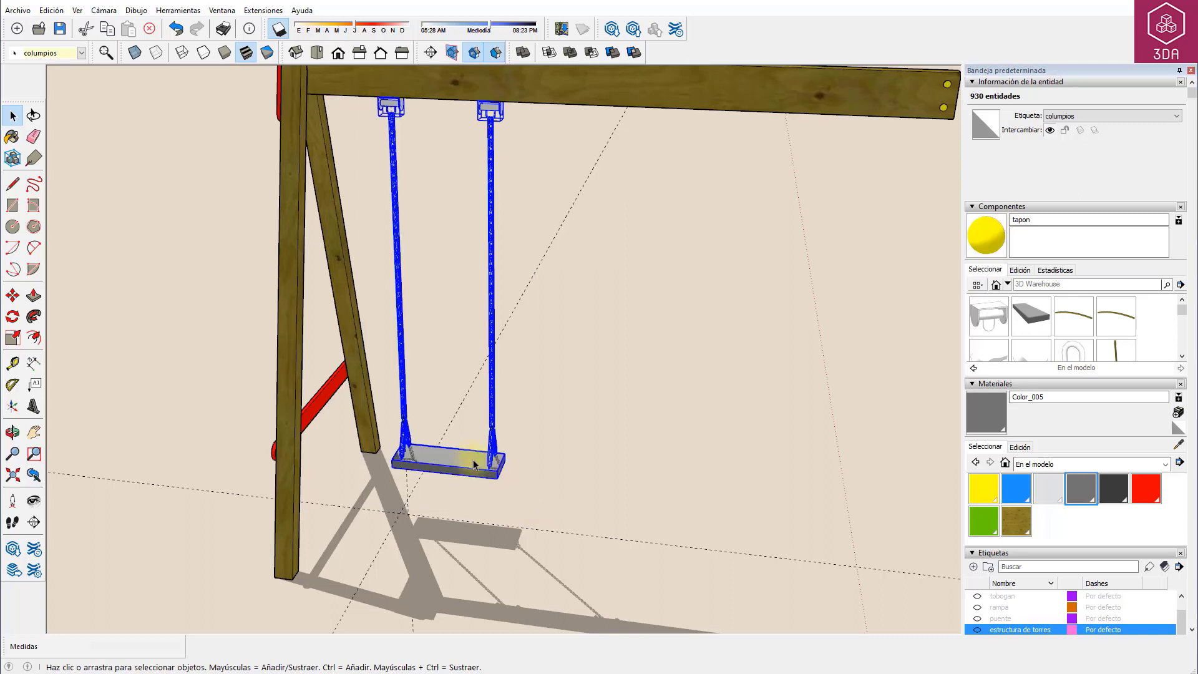
right_click(462, 458)
click(494, 285)
Copy the swing group 132 along the beam to make a second swing
key(m)
key(ctrl)
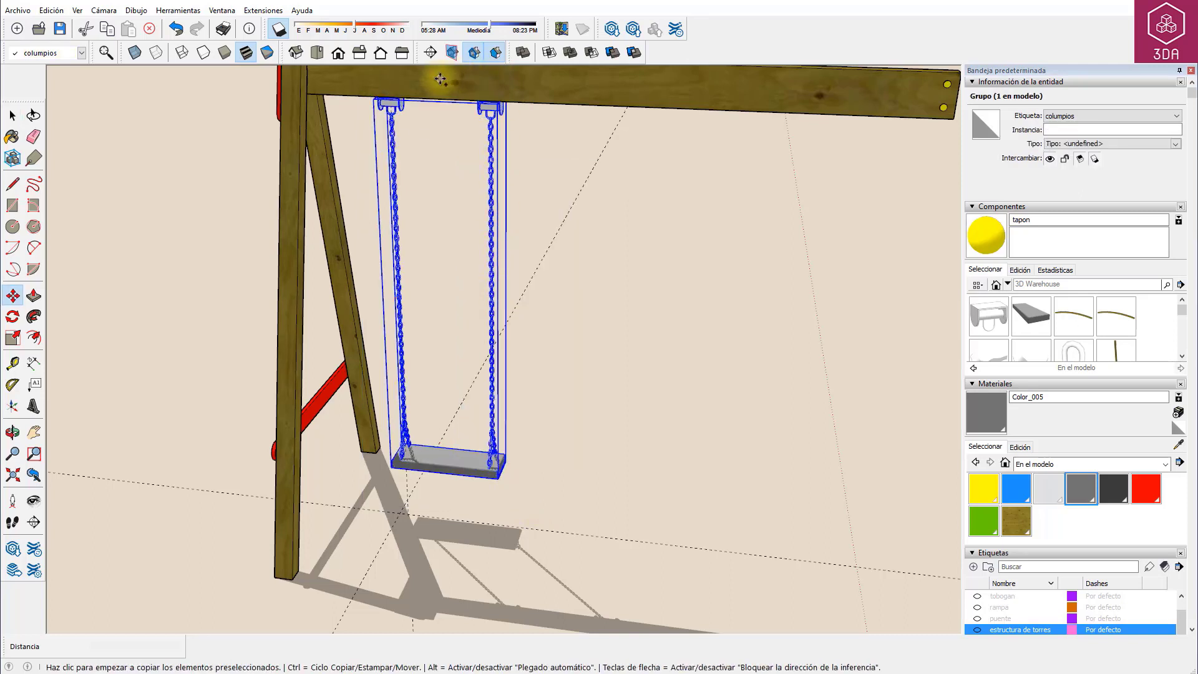
click(439, 79)
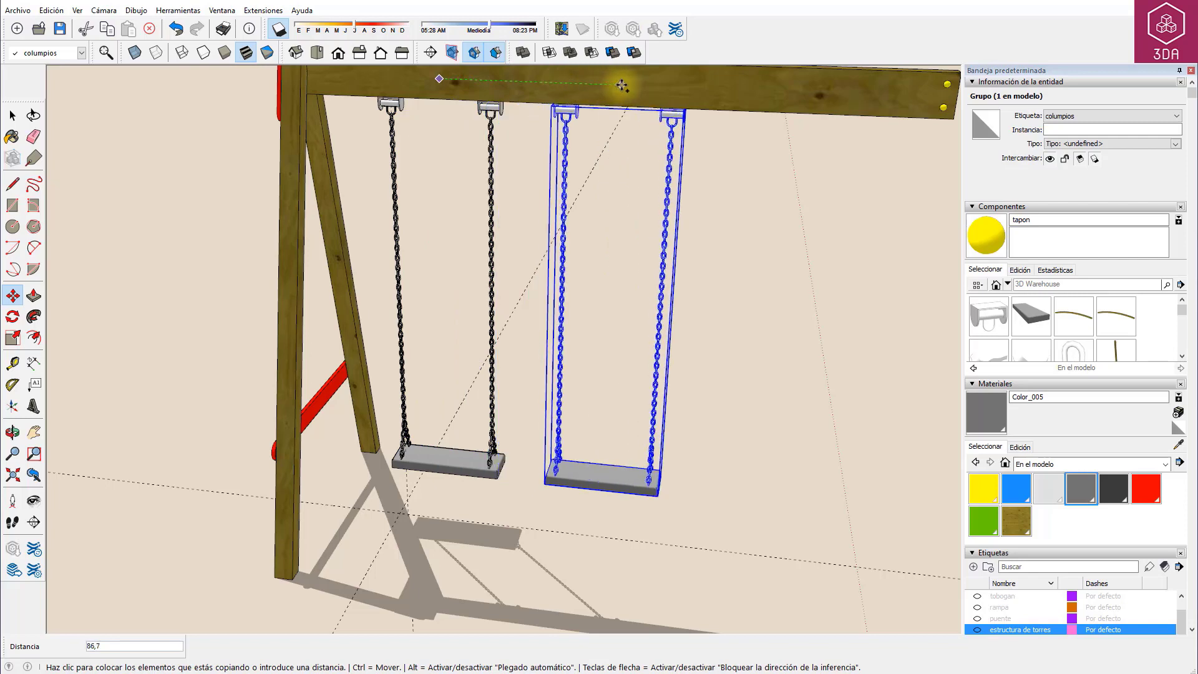
text(132)
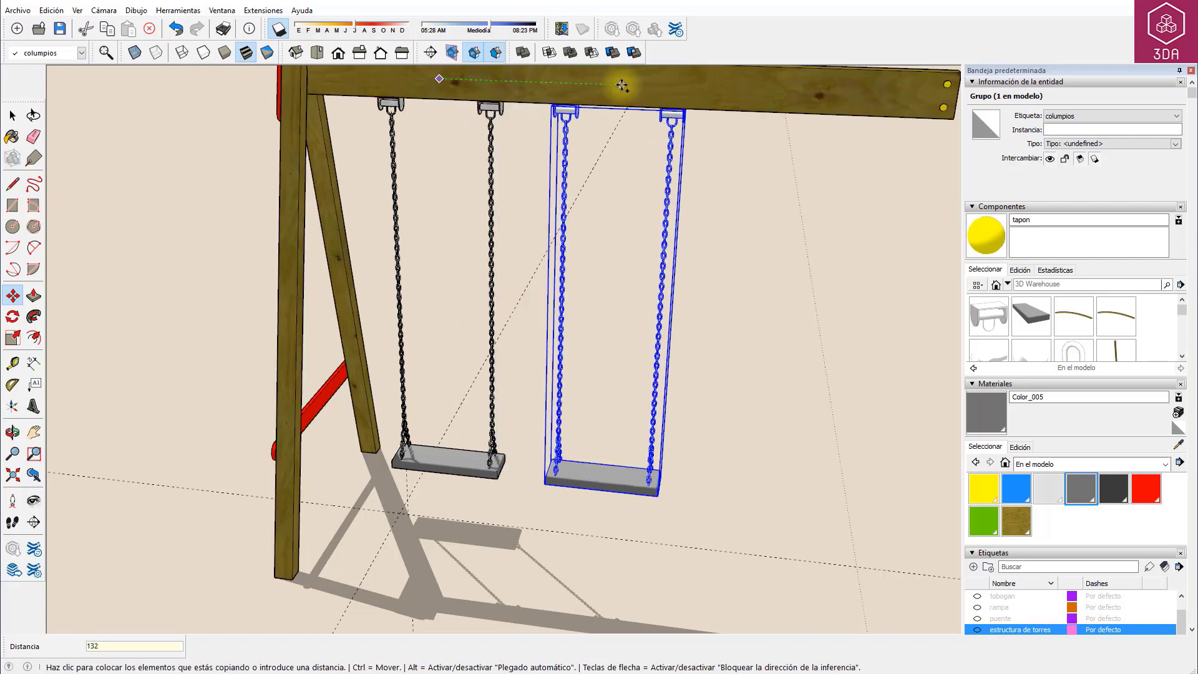
key(Return)
key(space)
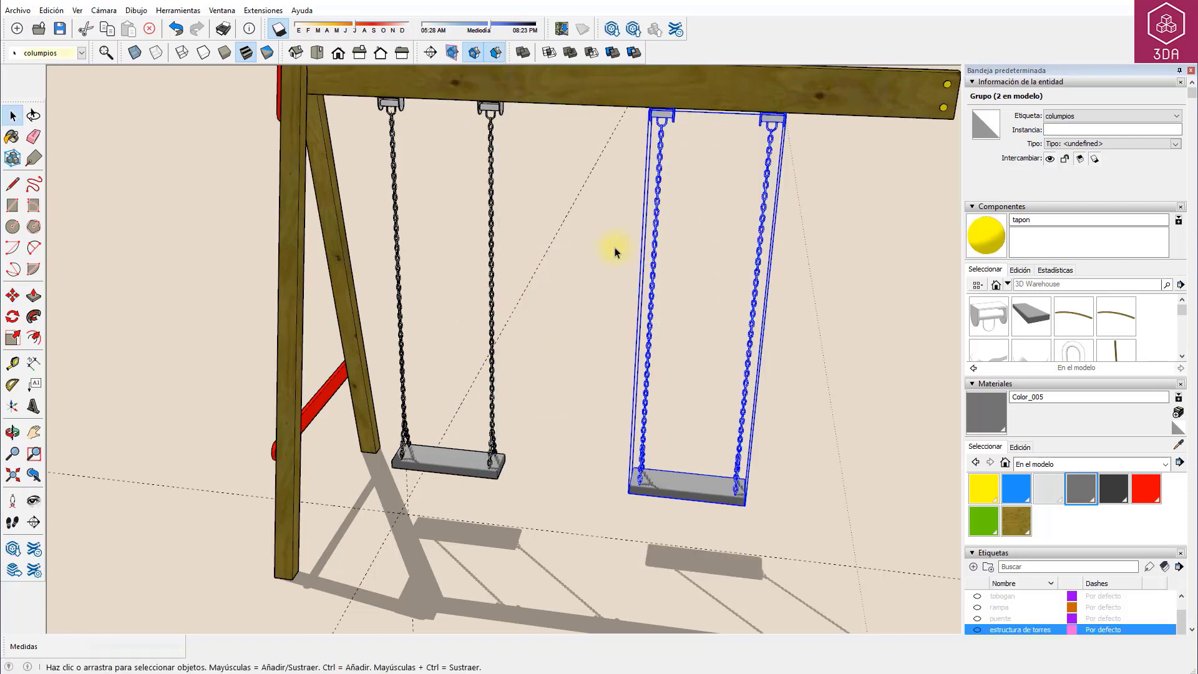
click(615, 247)
Show the barandillas, barras, escalera, estructura de torres, puente, rampa and tobogan tags
key(Page_Down)
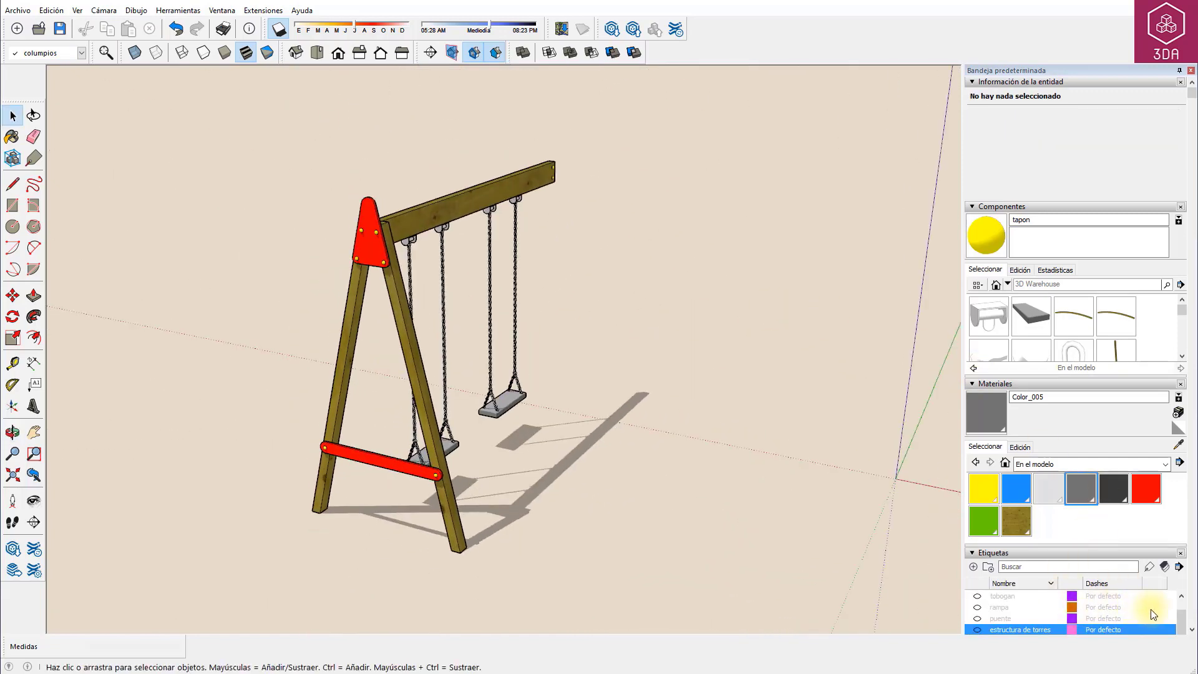
scroll(1151, 611, down, 3)
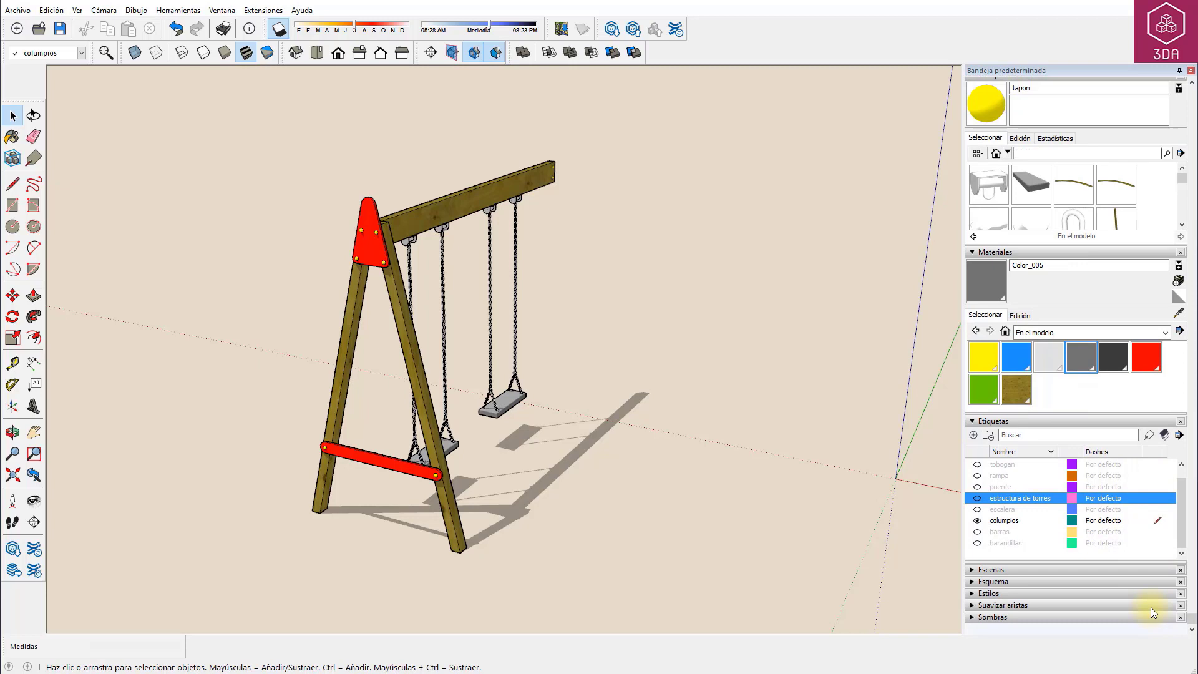
click(977, 540)
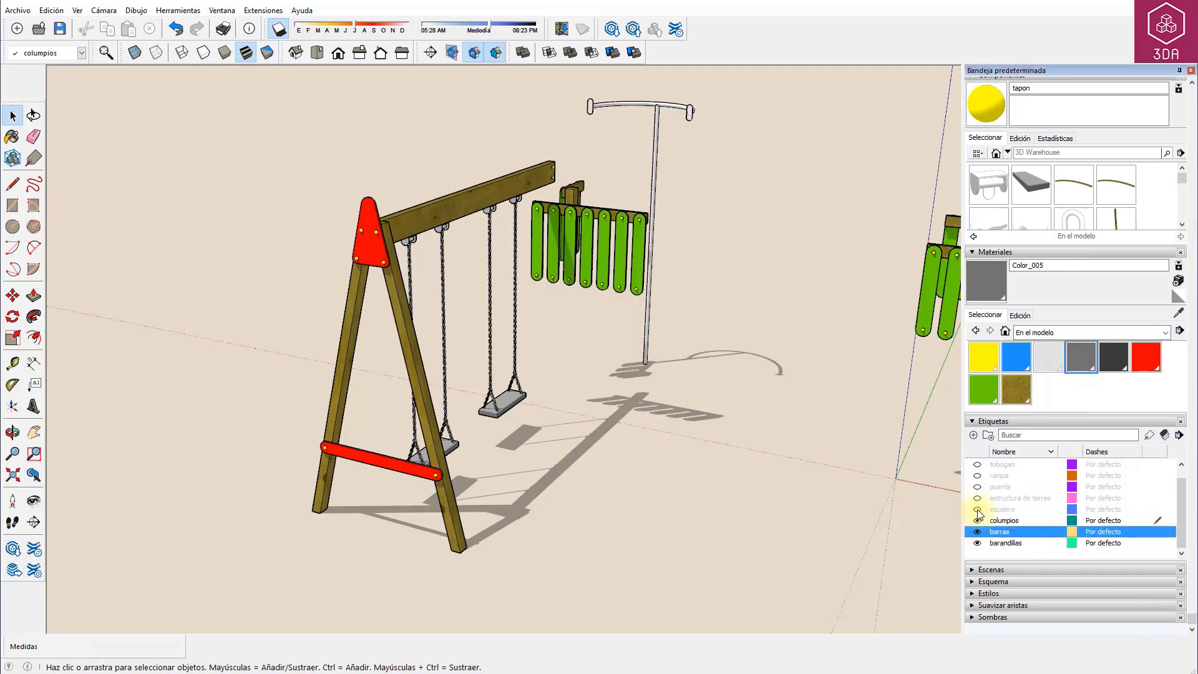
click(977, 509)
click(977, 498)
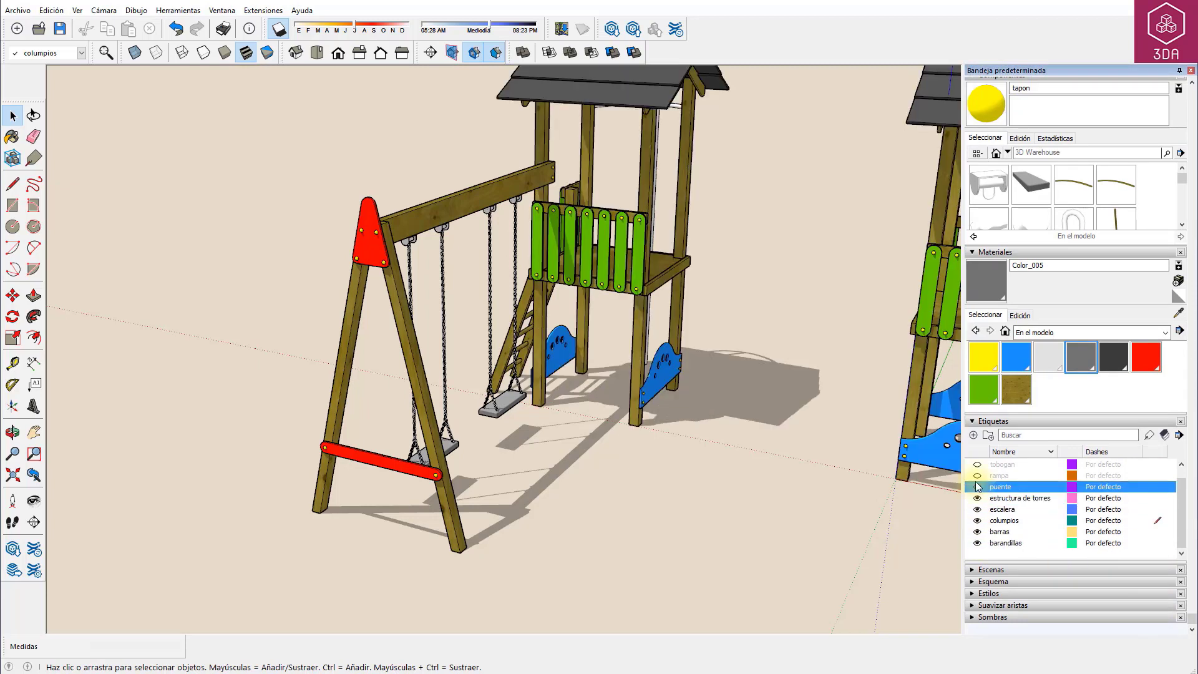
click(977, 476)
click(977, 464)
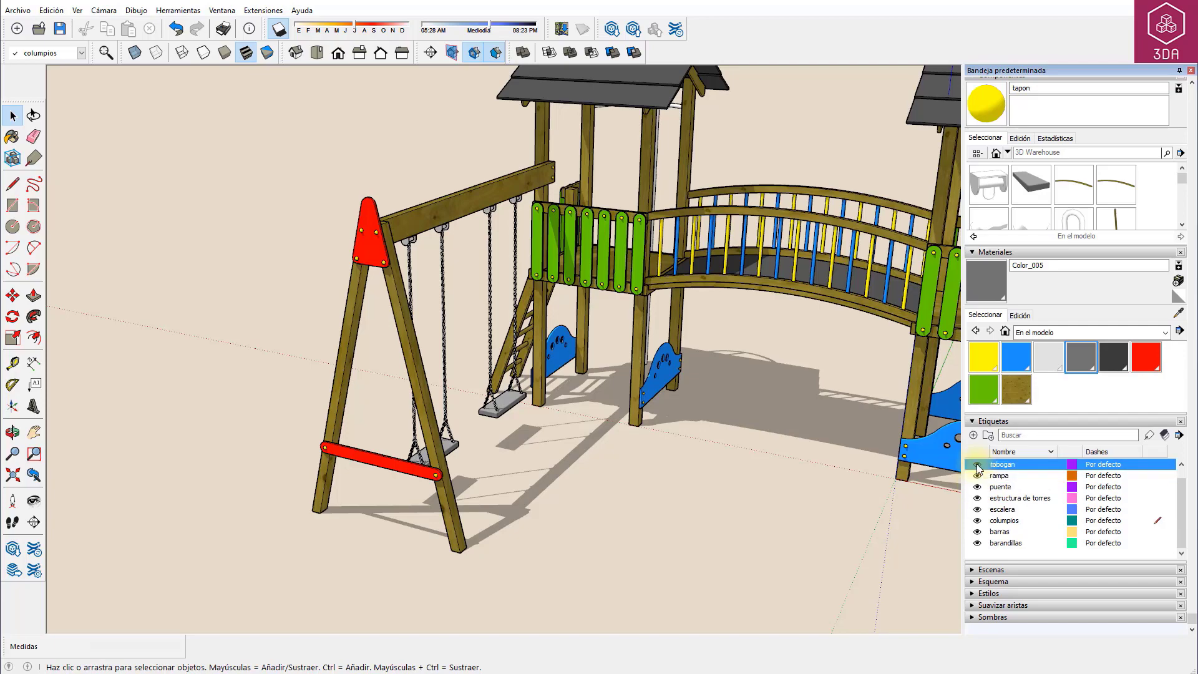
scroll(765, 484, down, 1)
scroll(765, 485, down, 2)
scroll(752, 484, down, 2)
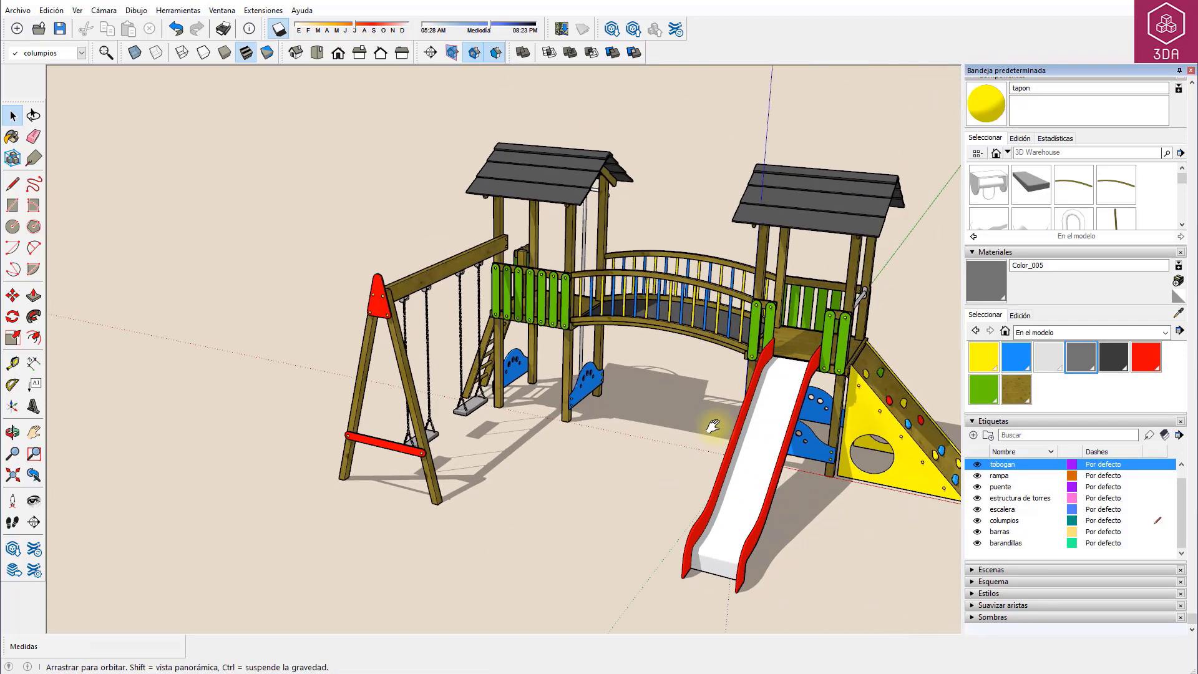
scroll(722, 548, up, 1)
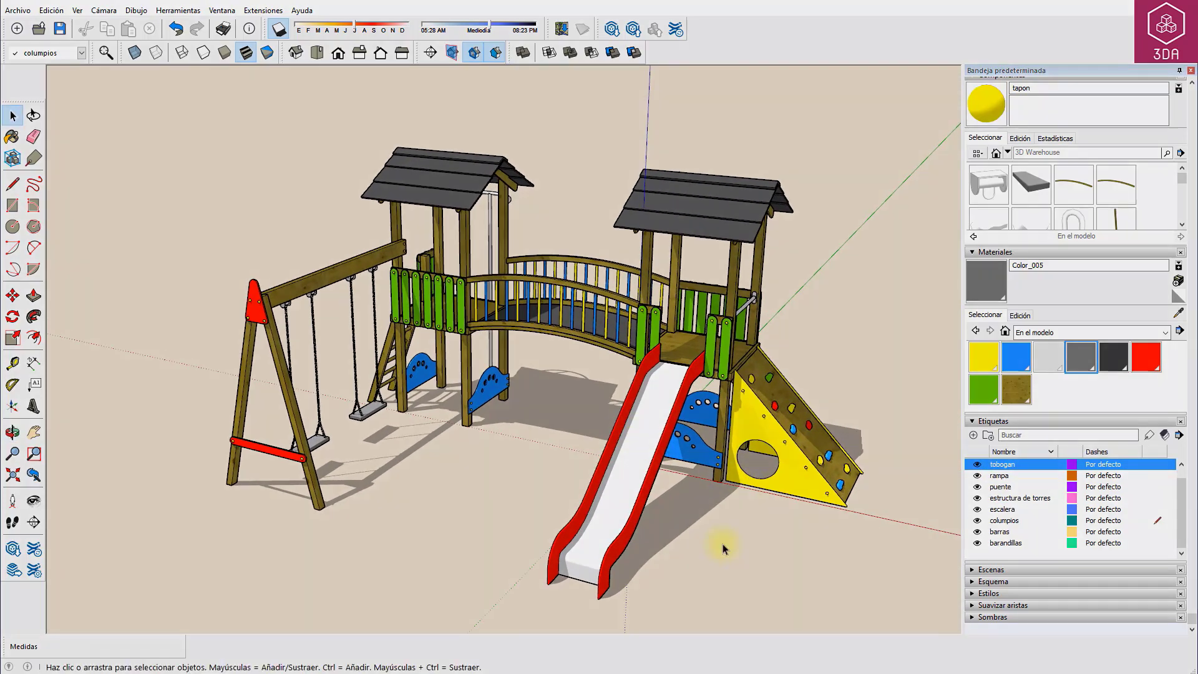